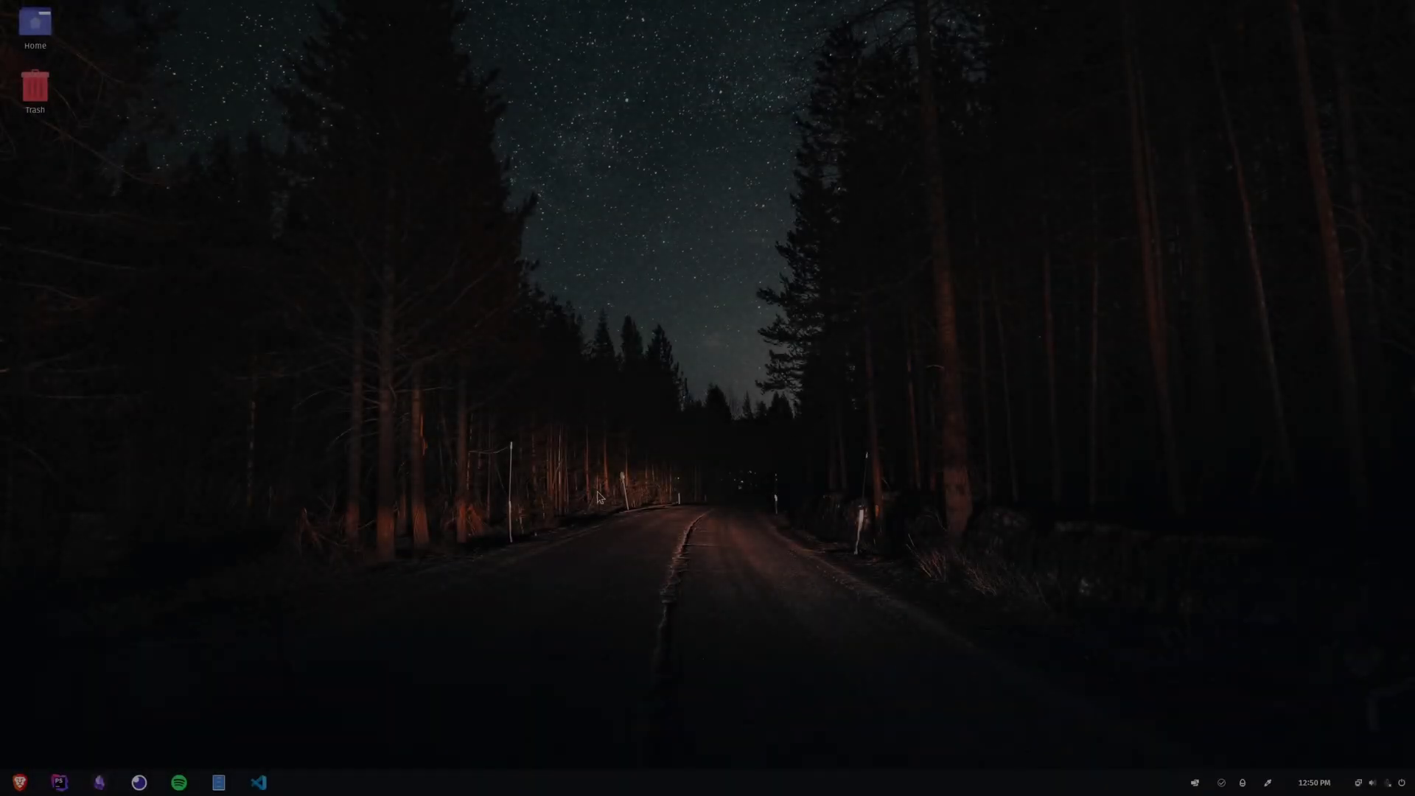
- Drag channel-cover.png from the Home folder in Files onto the desktop
{"action": "left_click", "coordinate": [219, 782]}
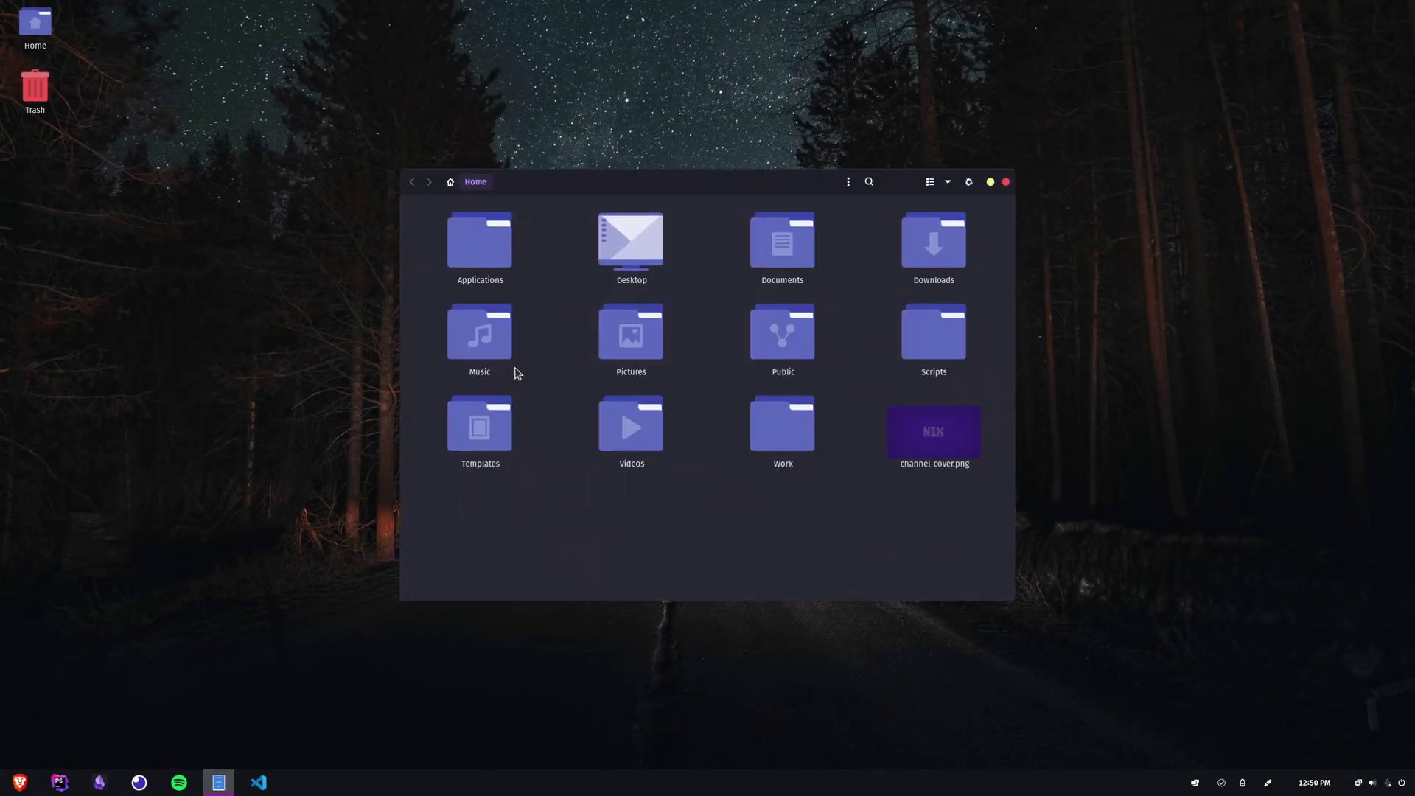
{"action": "left_click_drag", "start_coordinate": [933, 434], "coordinate": [62, 194]}
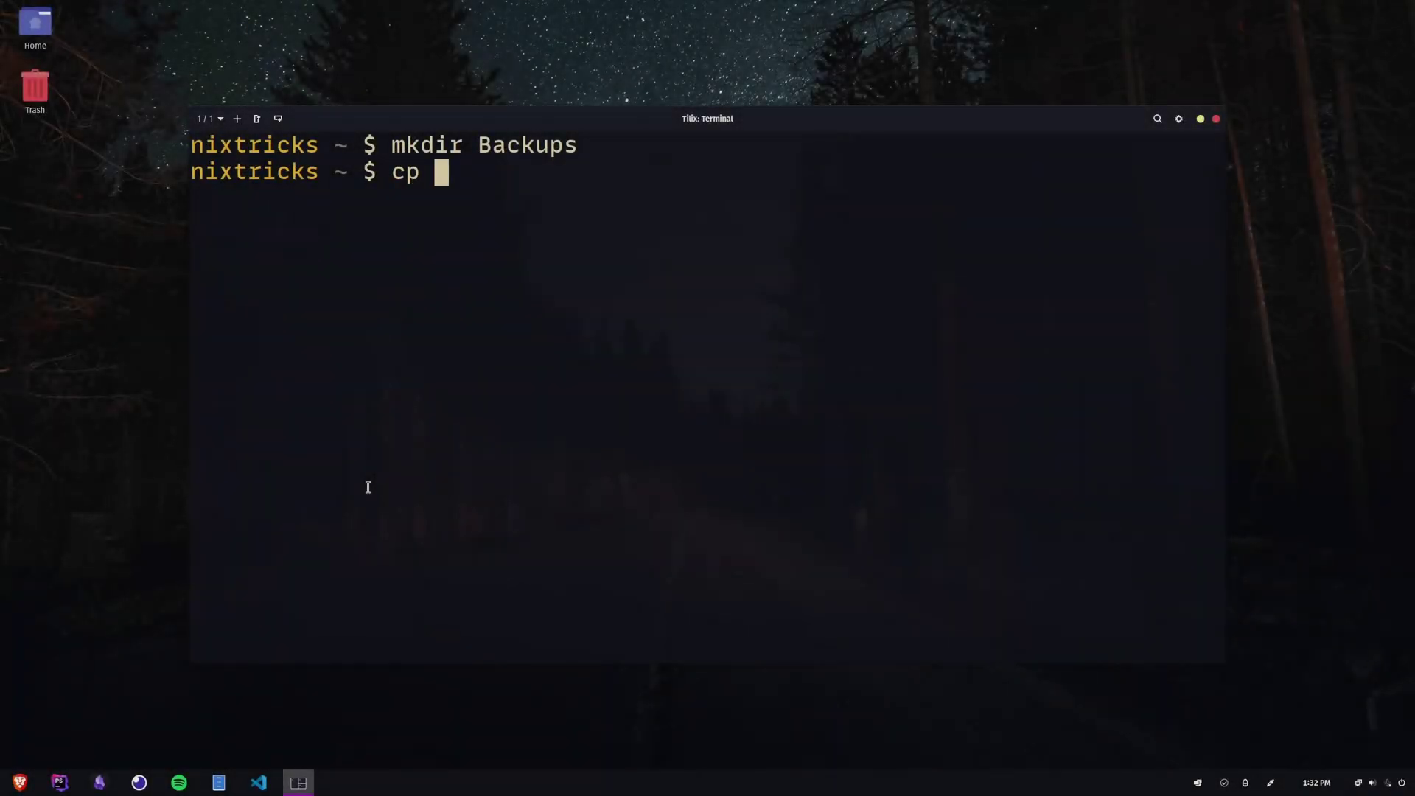
{"action": "type", "text": "-nv Pictures/**/*.@(jpg|png)"}
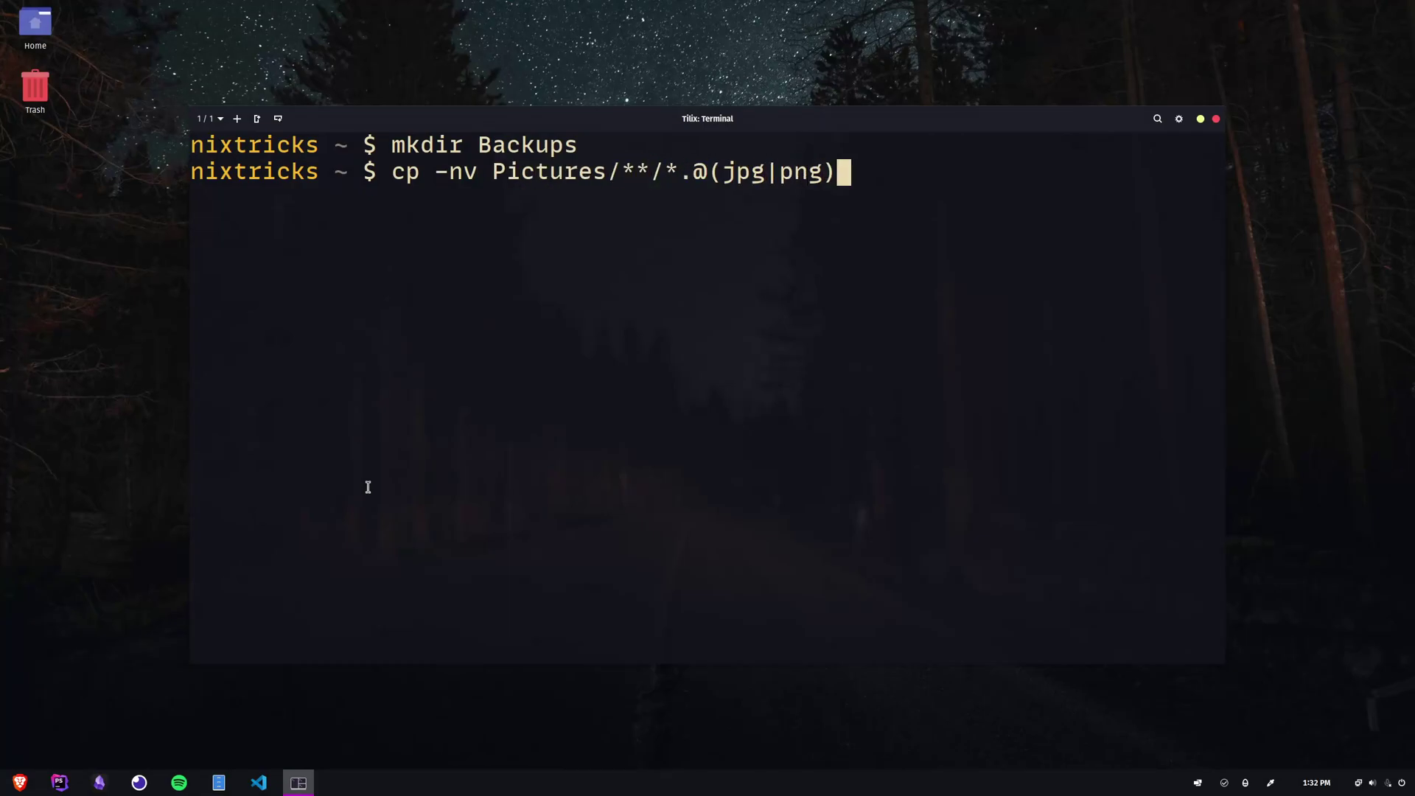
{"action": "type", "text": " Backups/ | pv -qL 2000"}
- Copy Pictures jpg/png images into Backups with cp -nv, then duplicate file.bin as f6 and f7
{"action": "key", "text": "Return"}
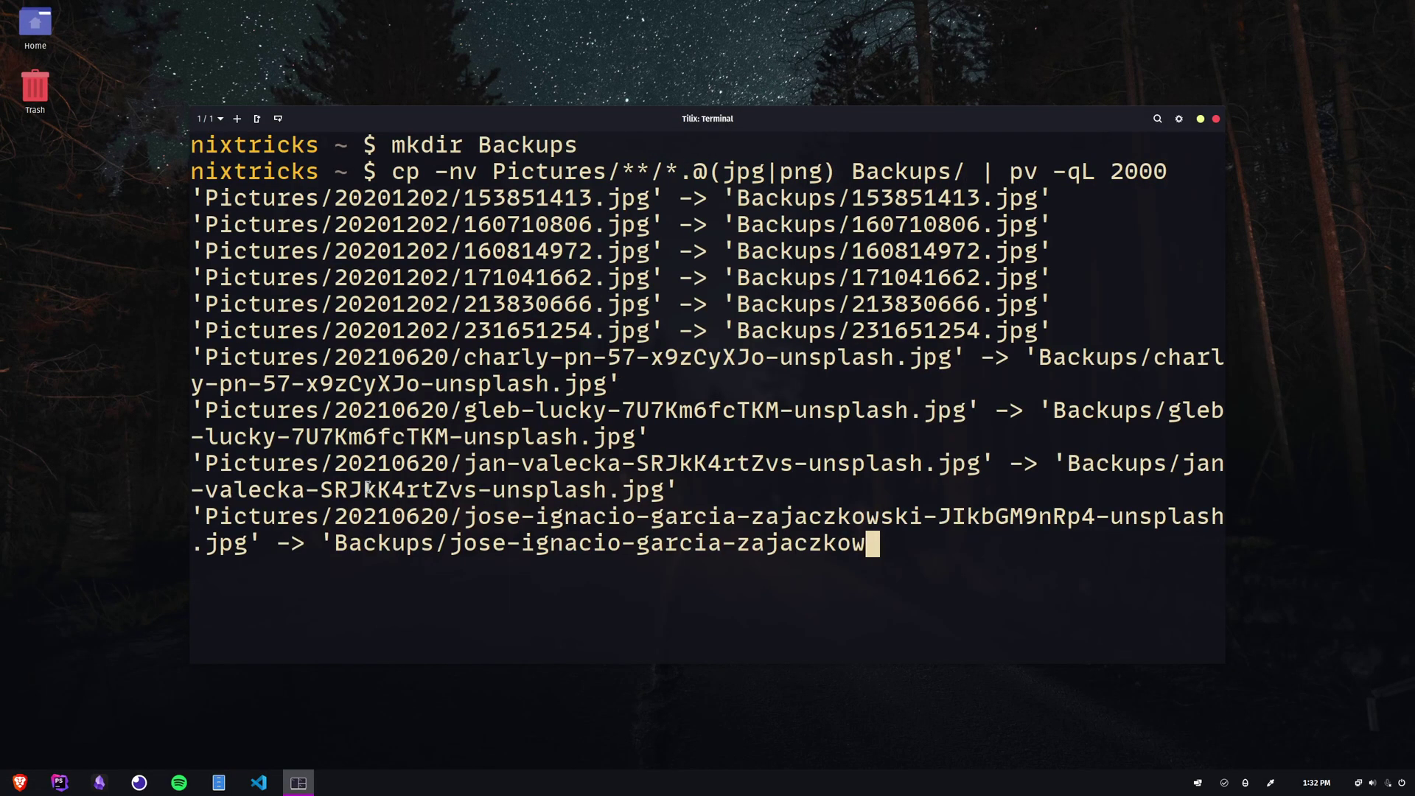
{"action": "key", "text": "Return"}
{"action": "type", "text": "cp file.bin f7"}
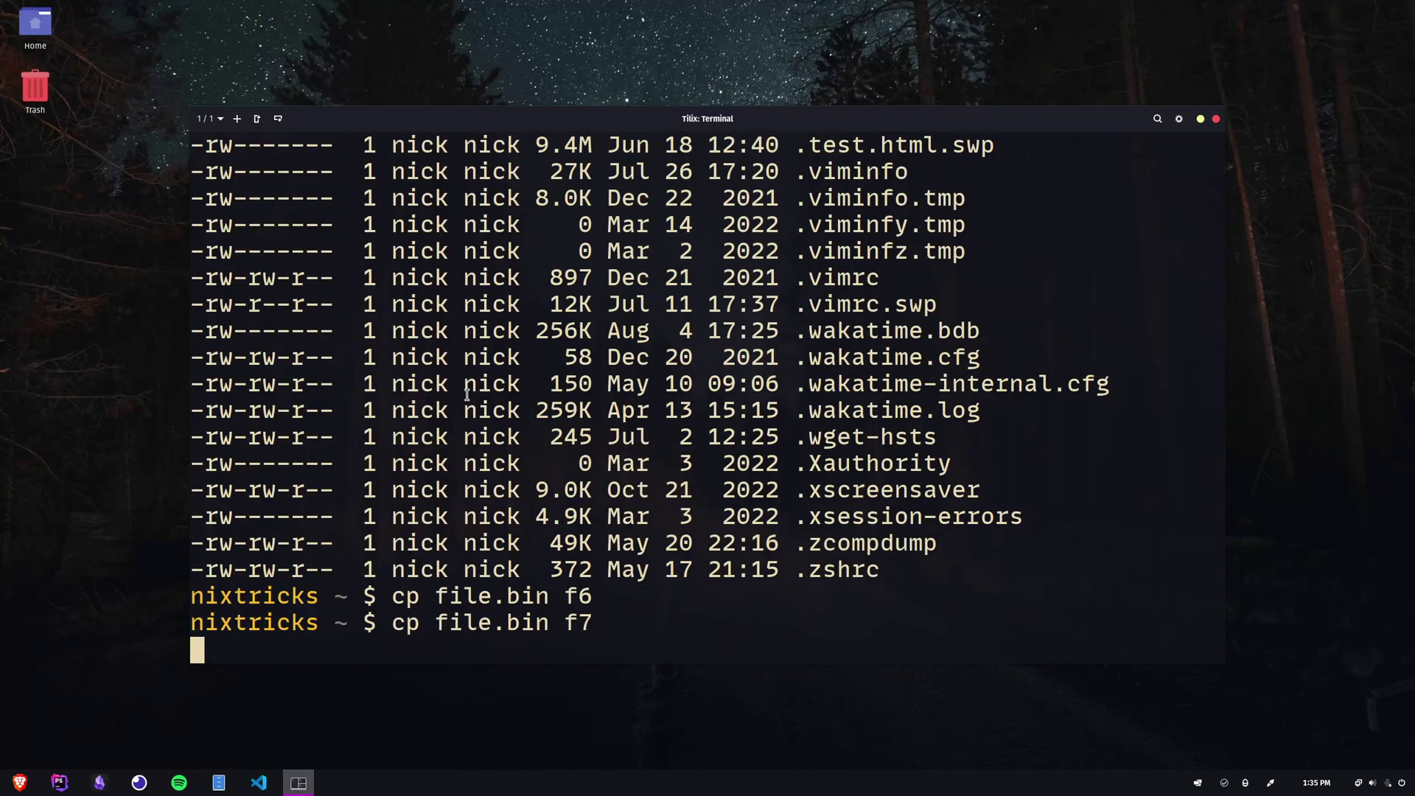
{"action": "key", "text": "Return"}
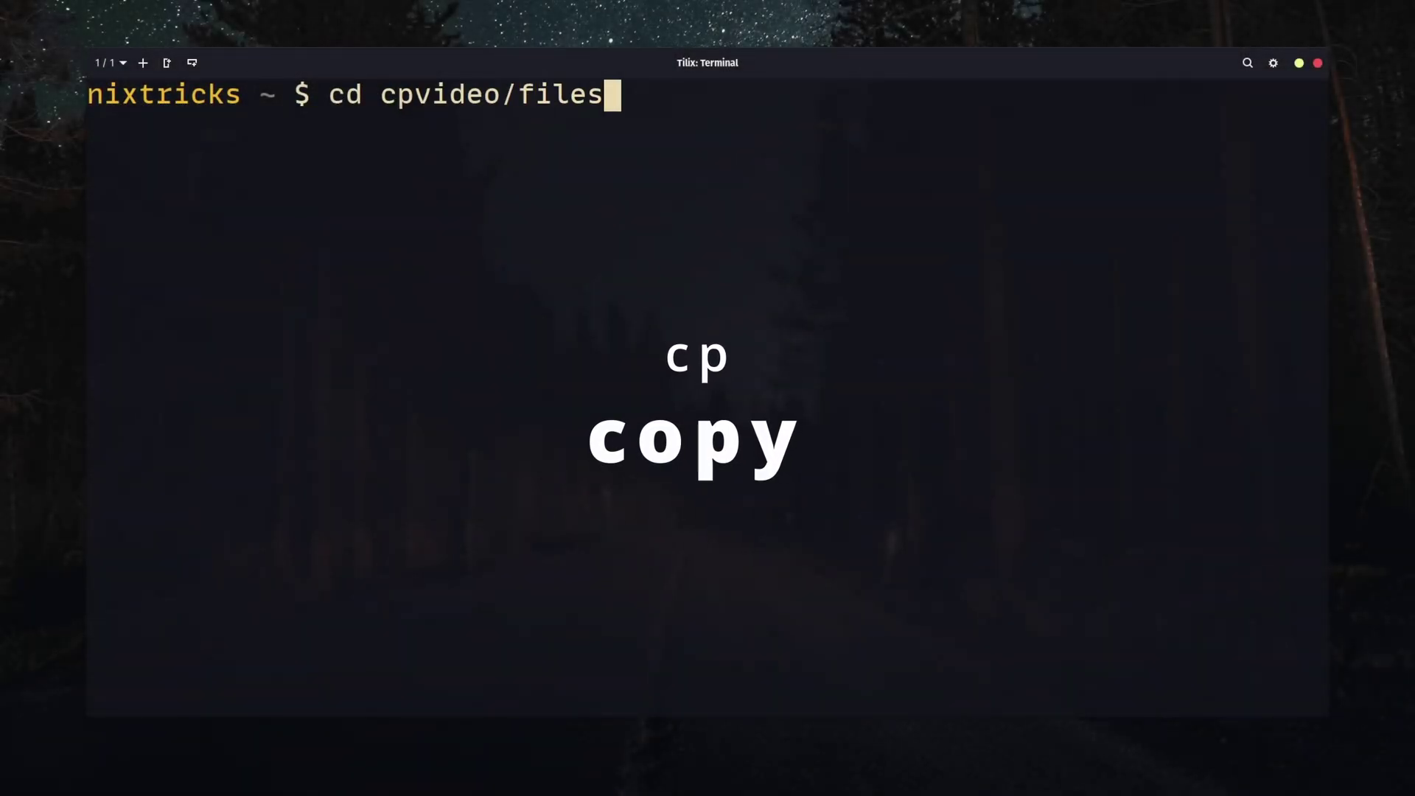
- Enter cpvideo/files, show its tree, and list the five 1000M .bin files in source
{"action": "key", "text": "Return"}
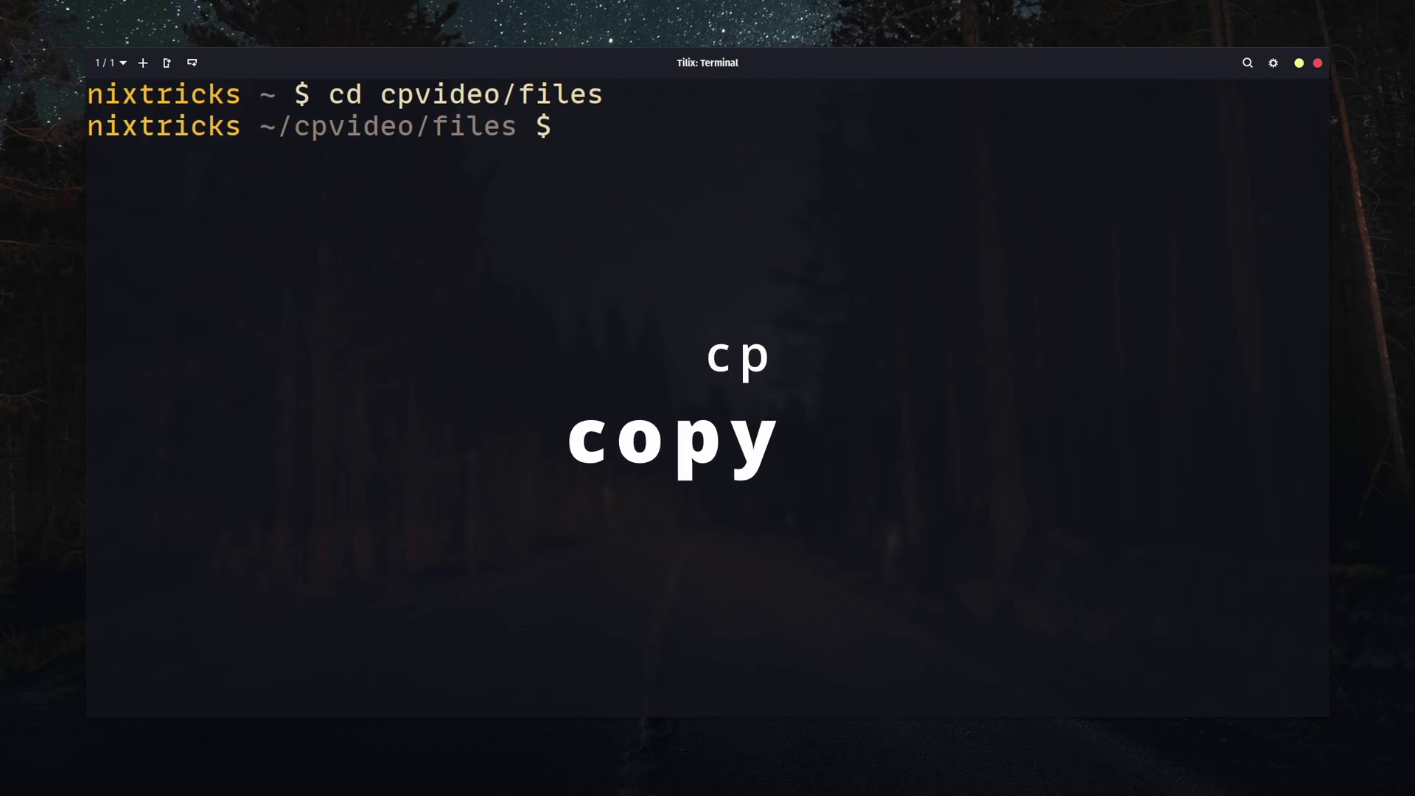
{"action": "type", "text": "tree"}
{"action": "key", "text": "Return"}
{"action": "type", "text": "l"}
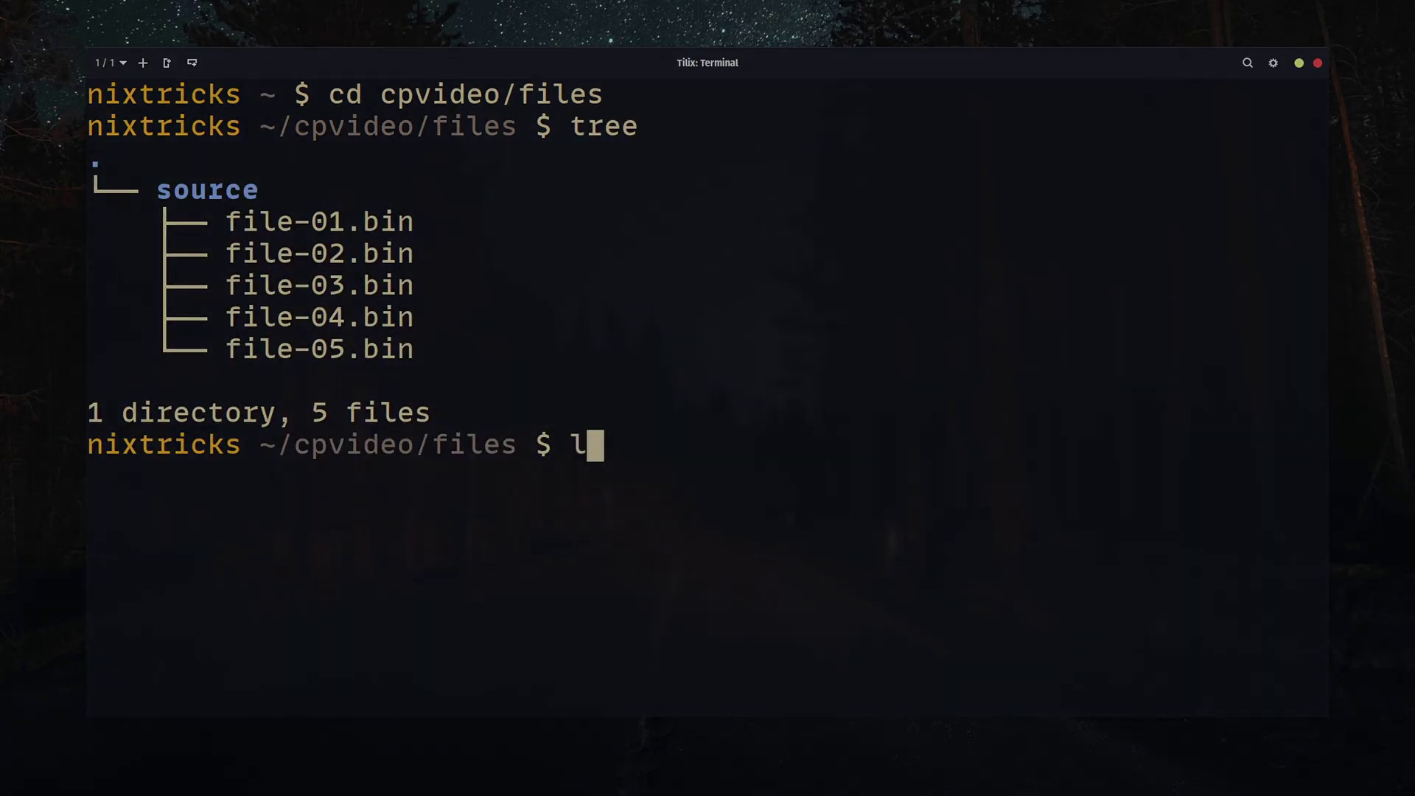
{"action": "type", "text": "l source/"}
{"action": "key", "text": "Return"}
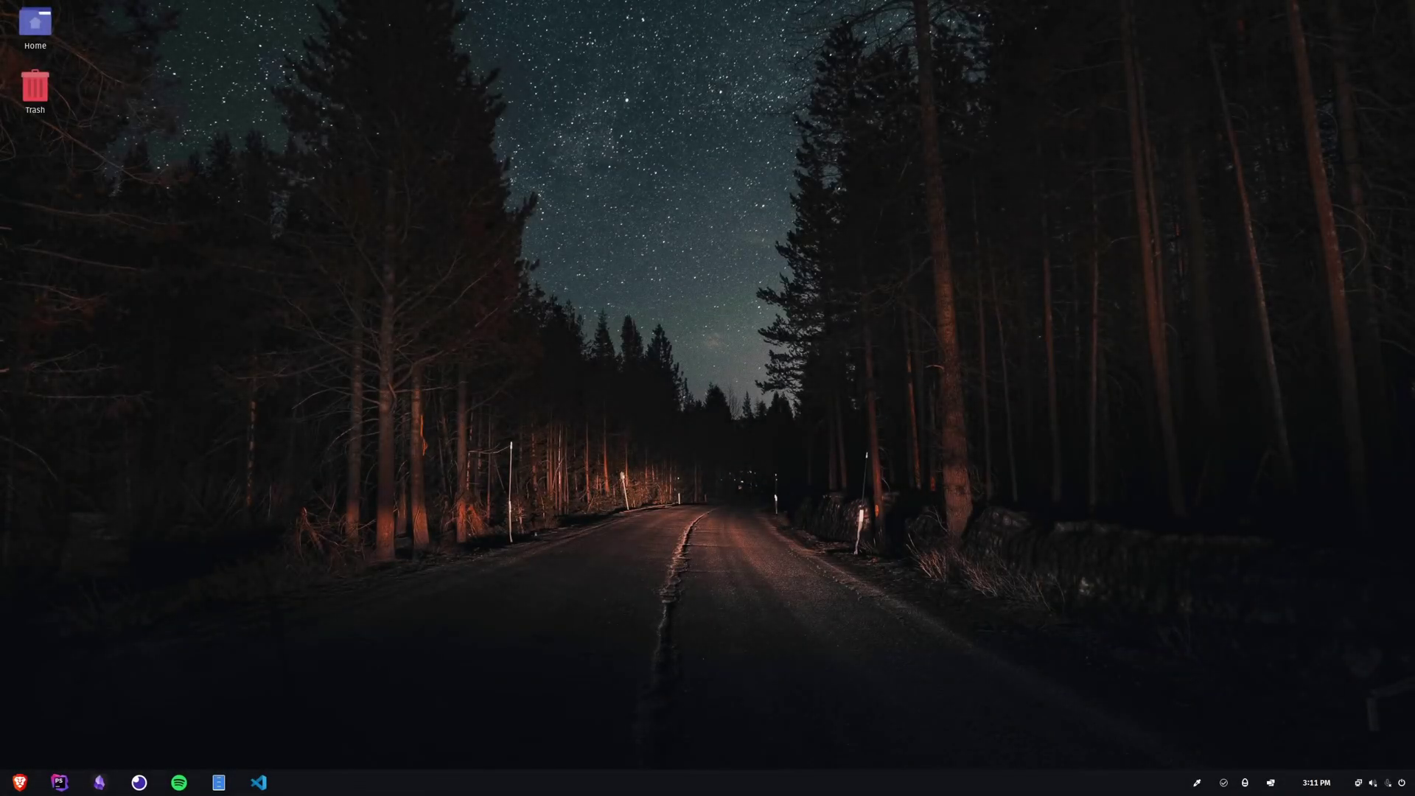
- Create cpvideo with a file.txt holding content, copy it to copy.txt, and print both
{"action": "key", "text": "ctrl+alt+t"}
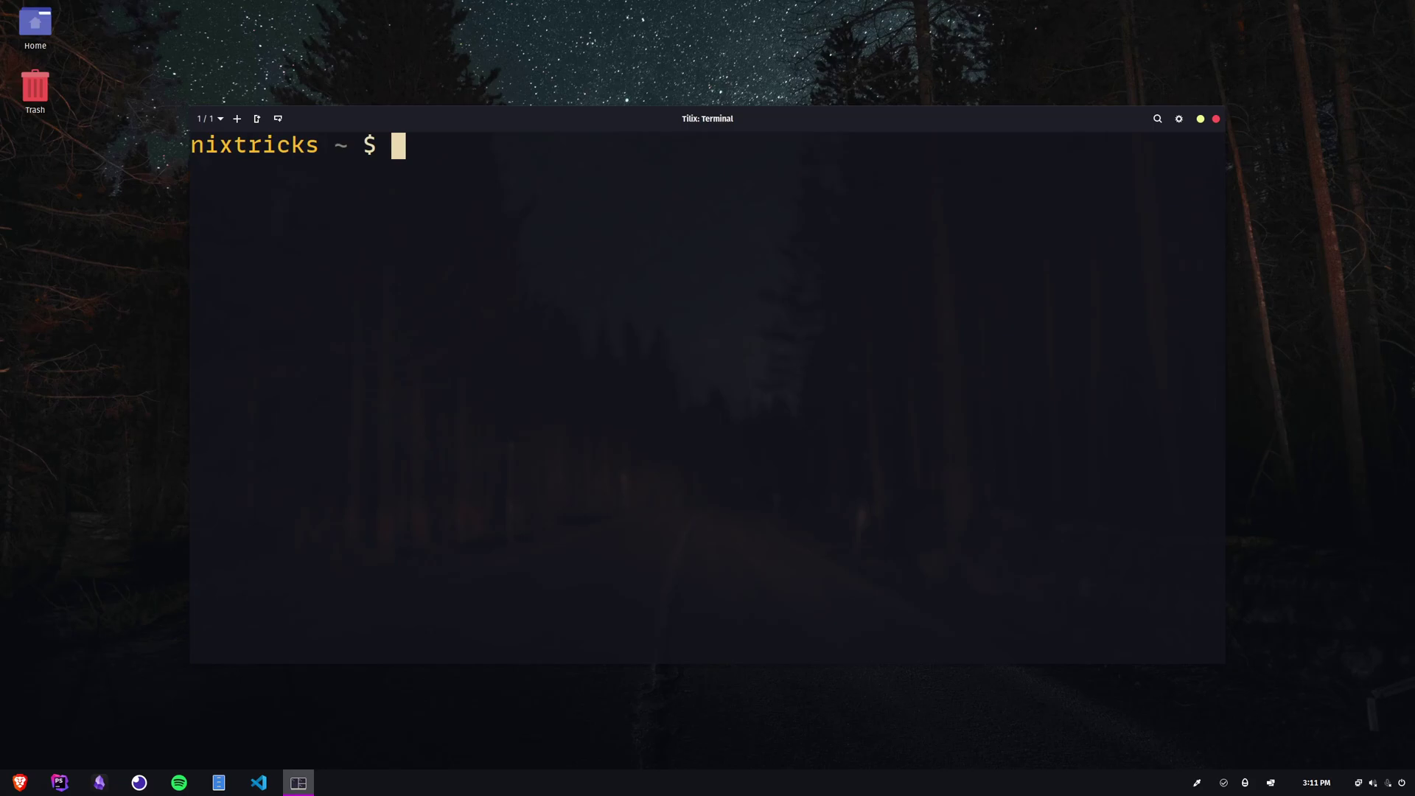
{"action": "type", "text": "mkcd "}
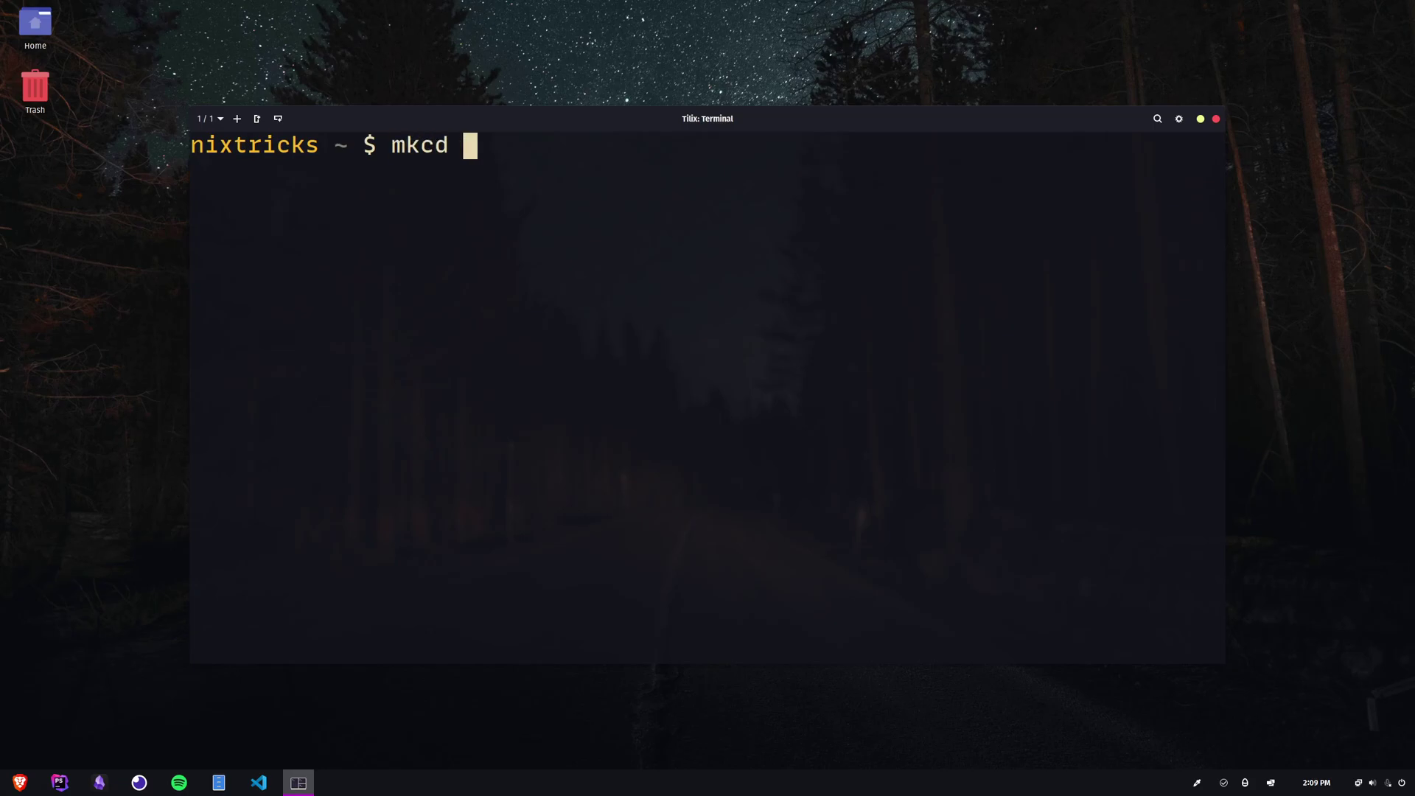
{"action": "type", "text": "cpvideo"}
{"action": "key", "text": "Return"}
{"action": "type", "text": "echo some con"}
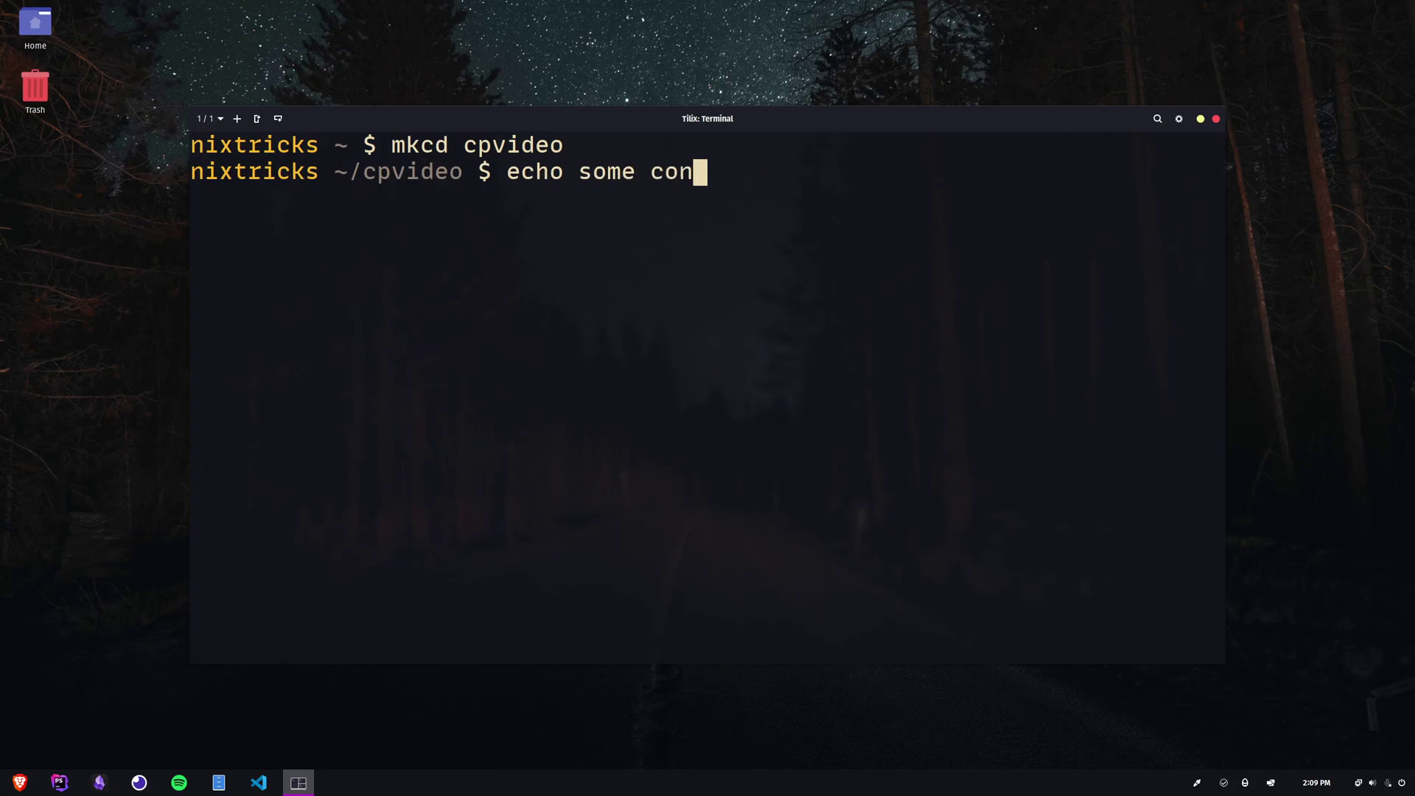
{"action": "type", "text": "tent > file.txt"}
{"action": "key", "text": "Return"}
{"action": "type", "text": "ll"}
{"action": "key", "text": "Return"}
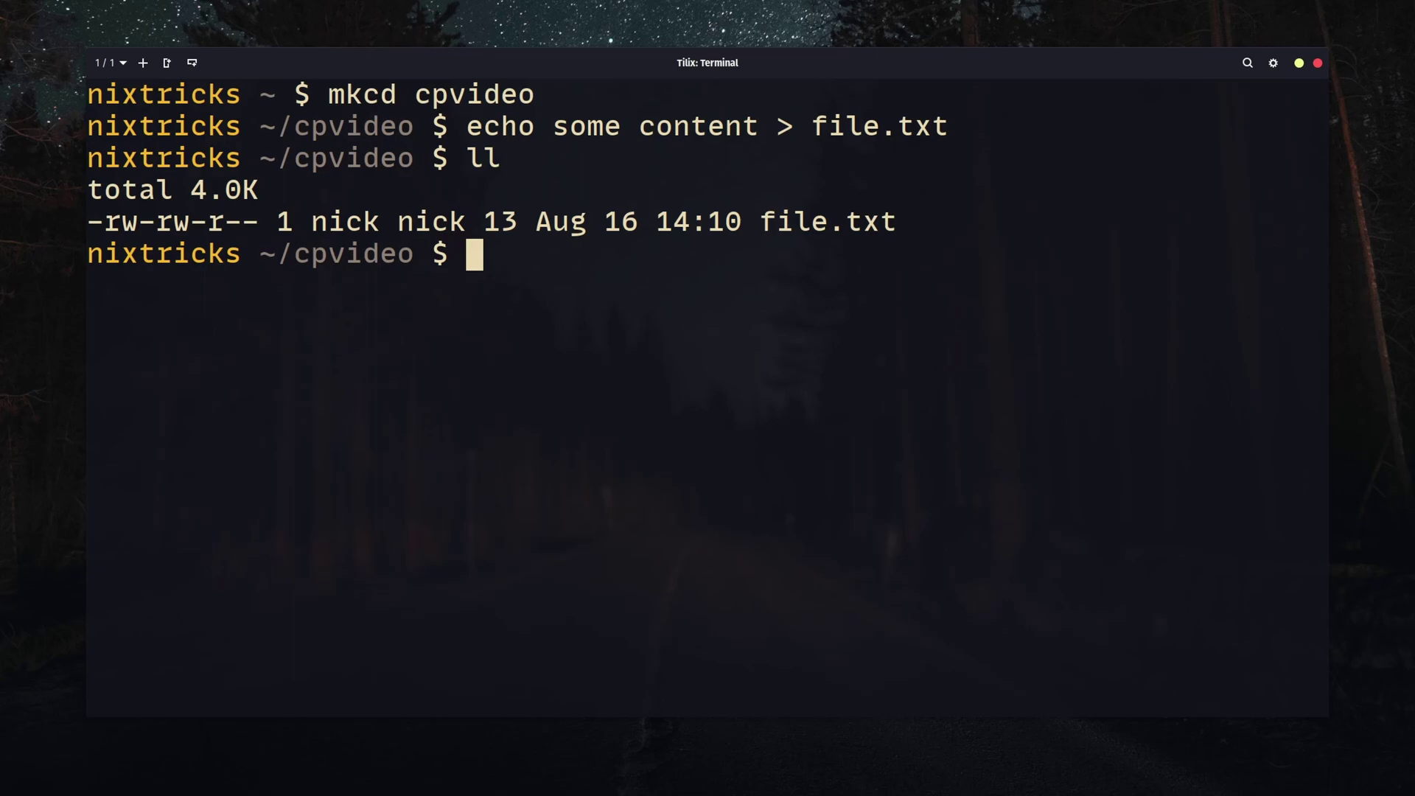
{"action": "type", "text": "cp file.txt "}
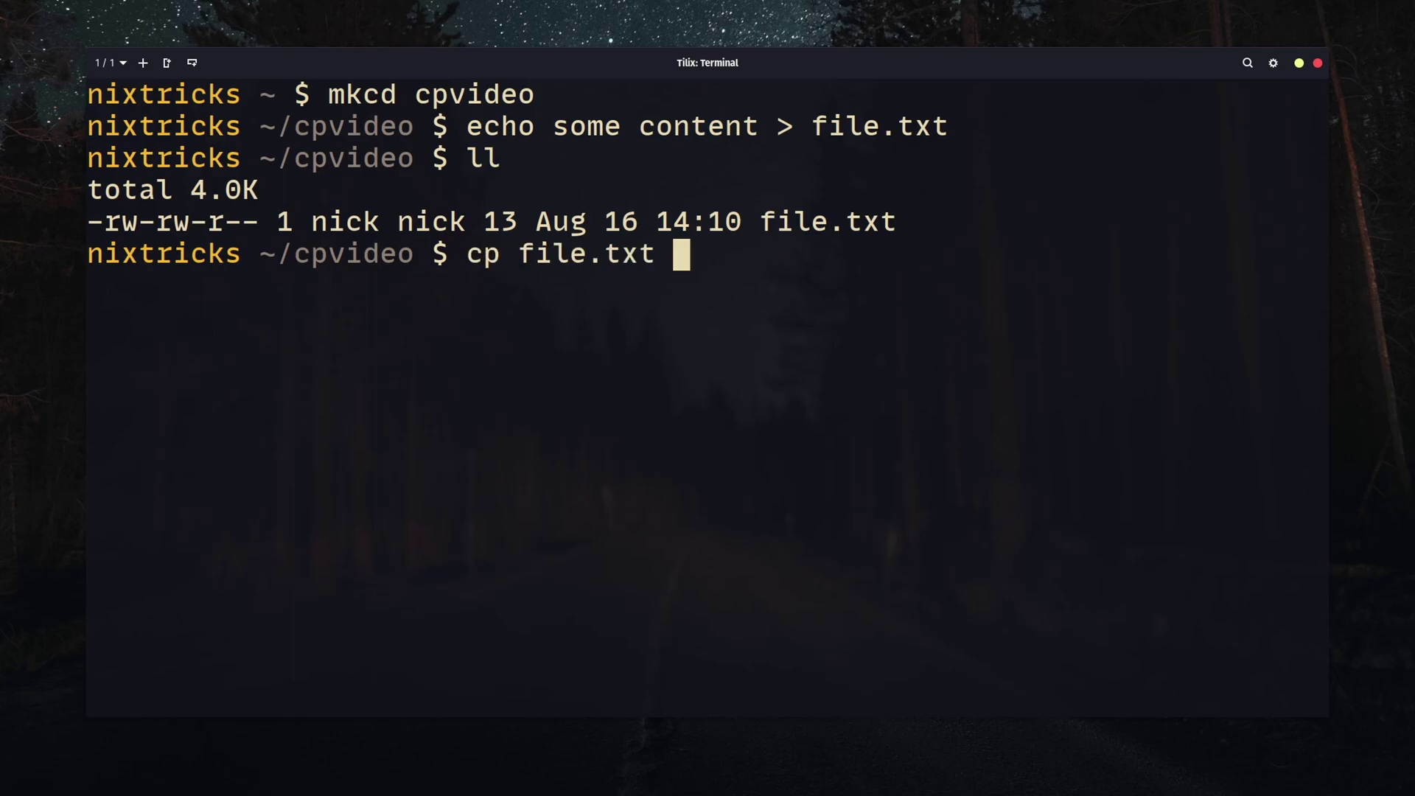
{"action": "type", "text": "co"}
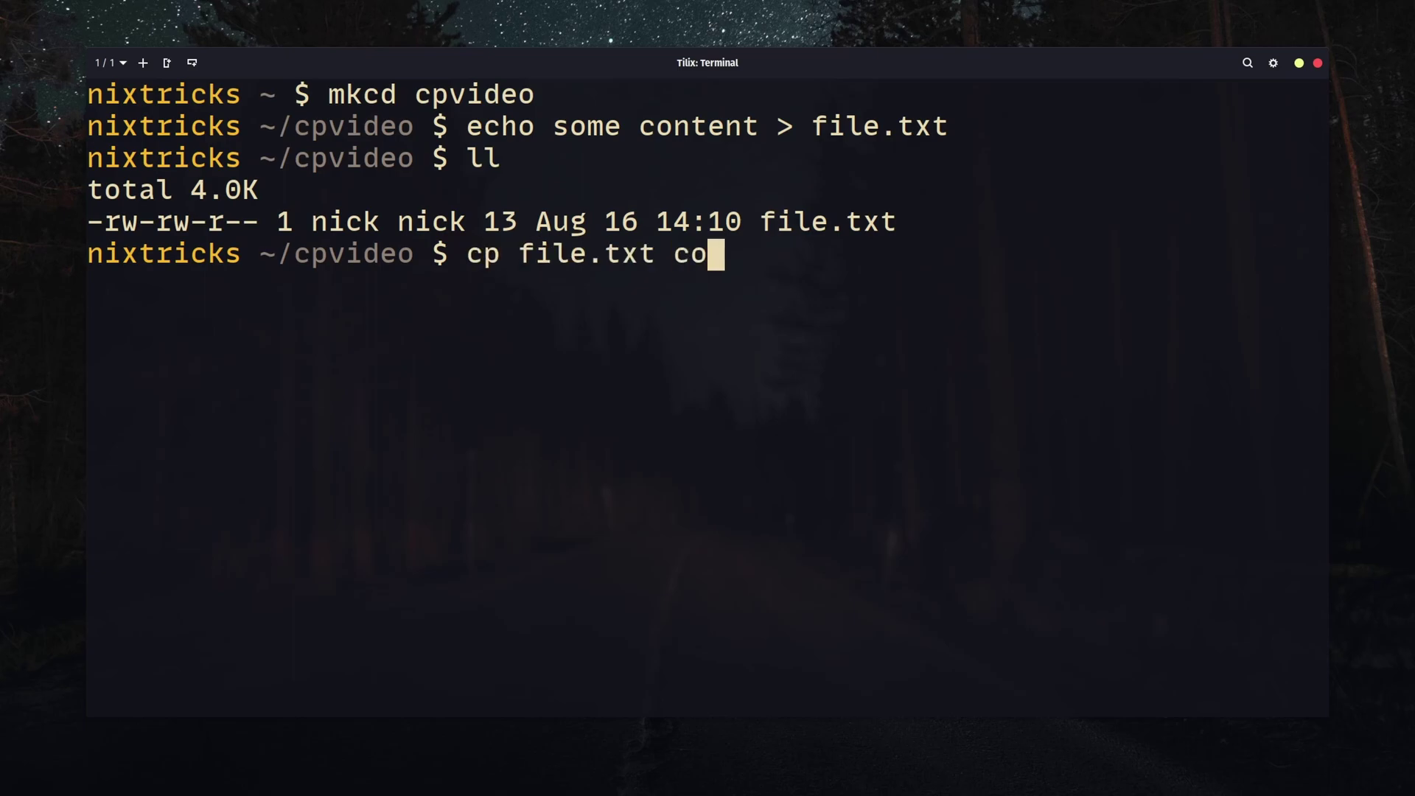
{"action": "type", "text": "py.txt"}
{"action": "key", "text": "Return"}
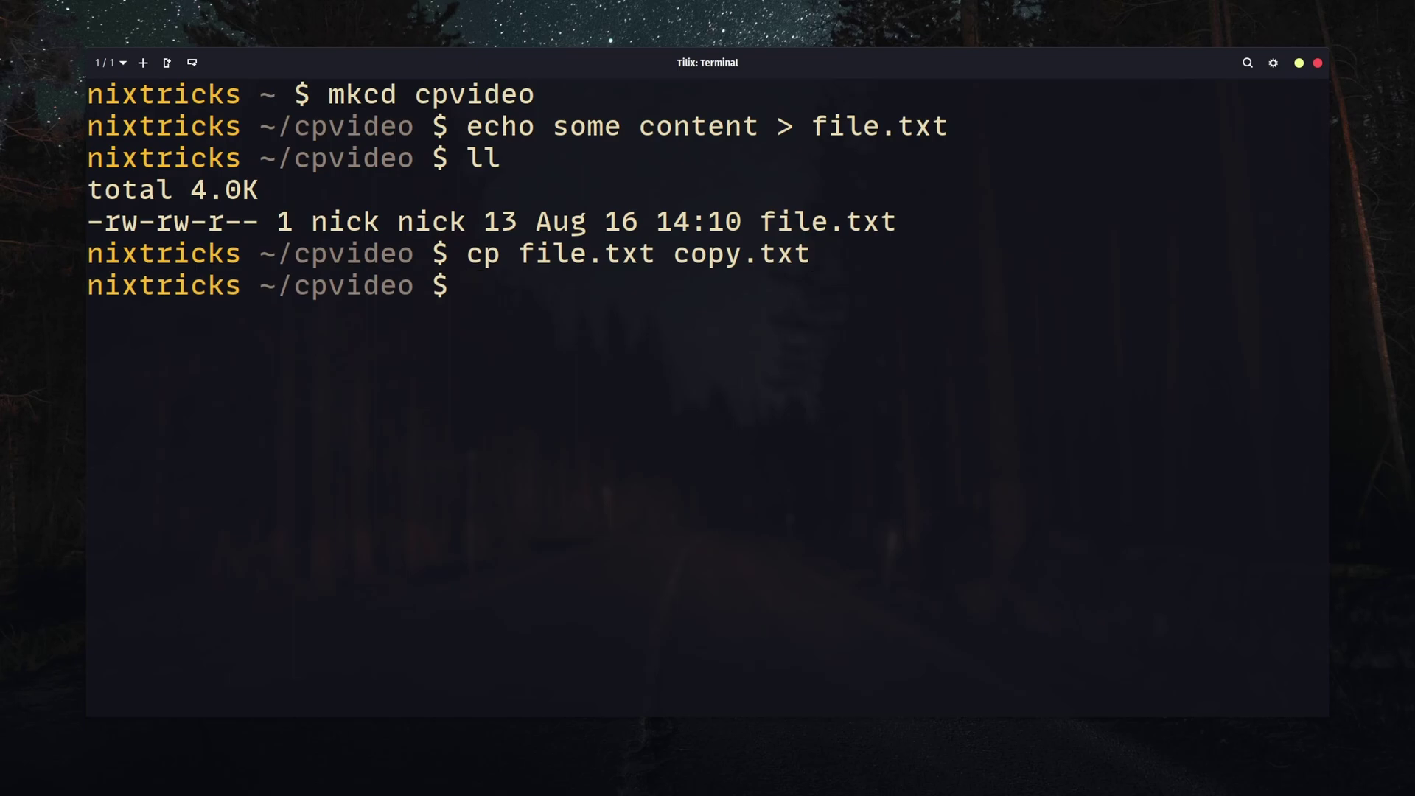
{"action": "type", "text": "cat file.txt copy.txt"}
{"action": "key", "text": "Return"}
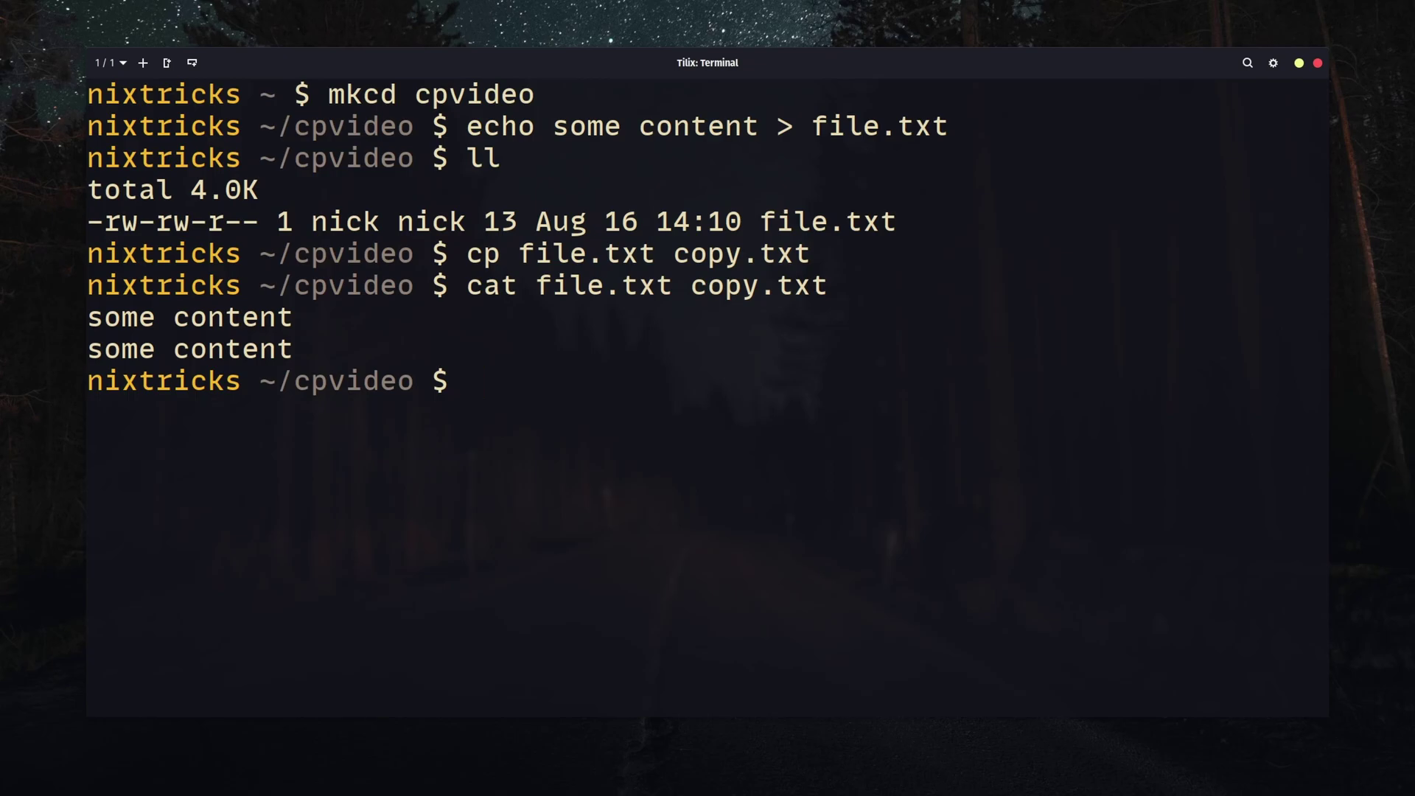
{"action": "type", "text": "echo ne"}
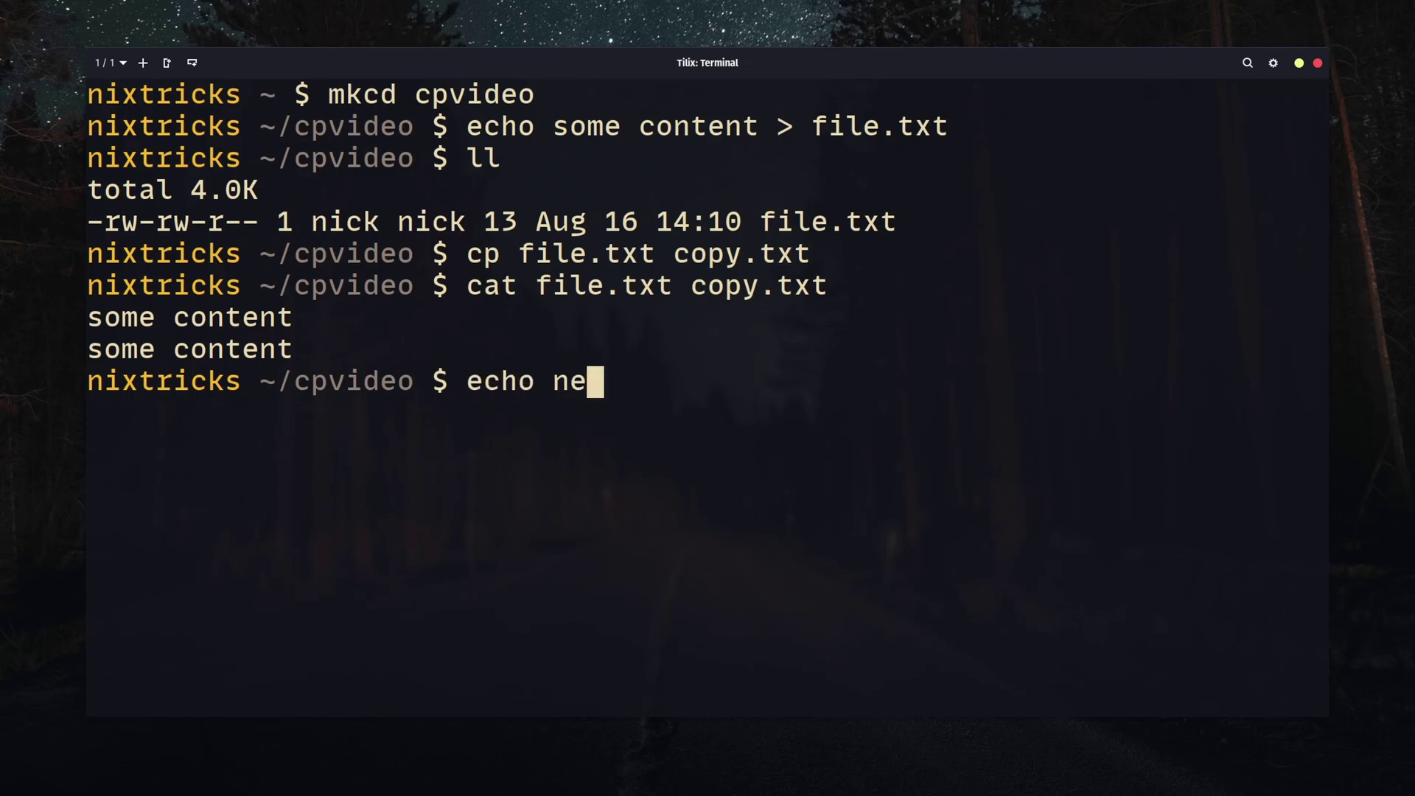
{"action": "type", "text": "w content >> file.txt"}
- Append to file.txt, compare both files in split panes, and recopy so copy.txt updates
{"action": "key", "text": "Return"}
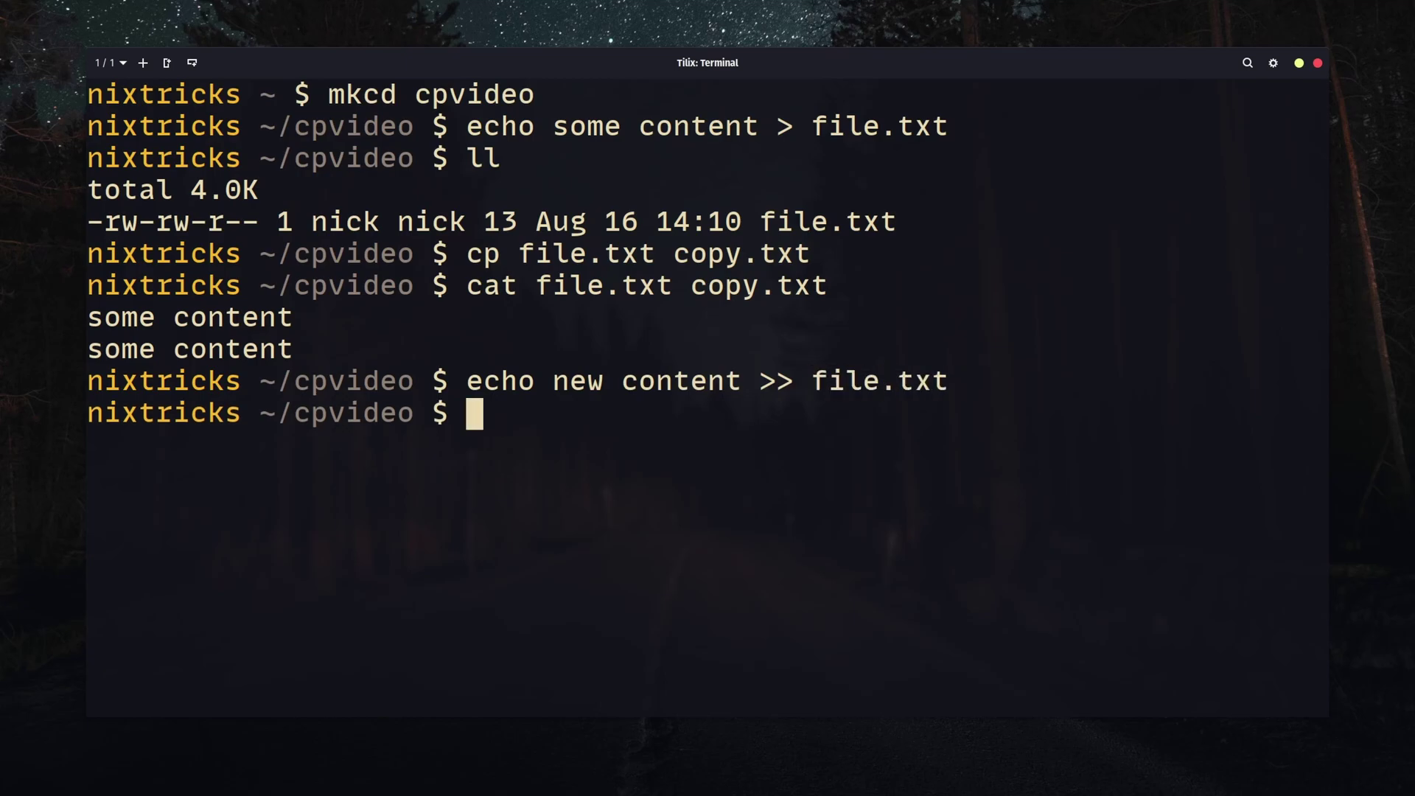
{"action": "key", "text": "ctrl+alt+d"}
{"action": "type", "text": "cat f"}
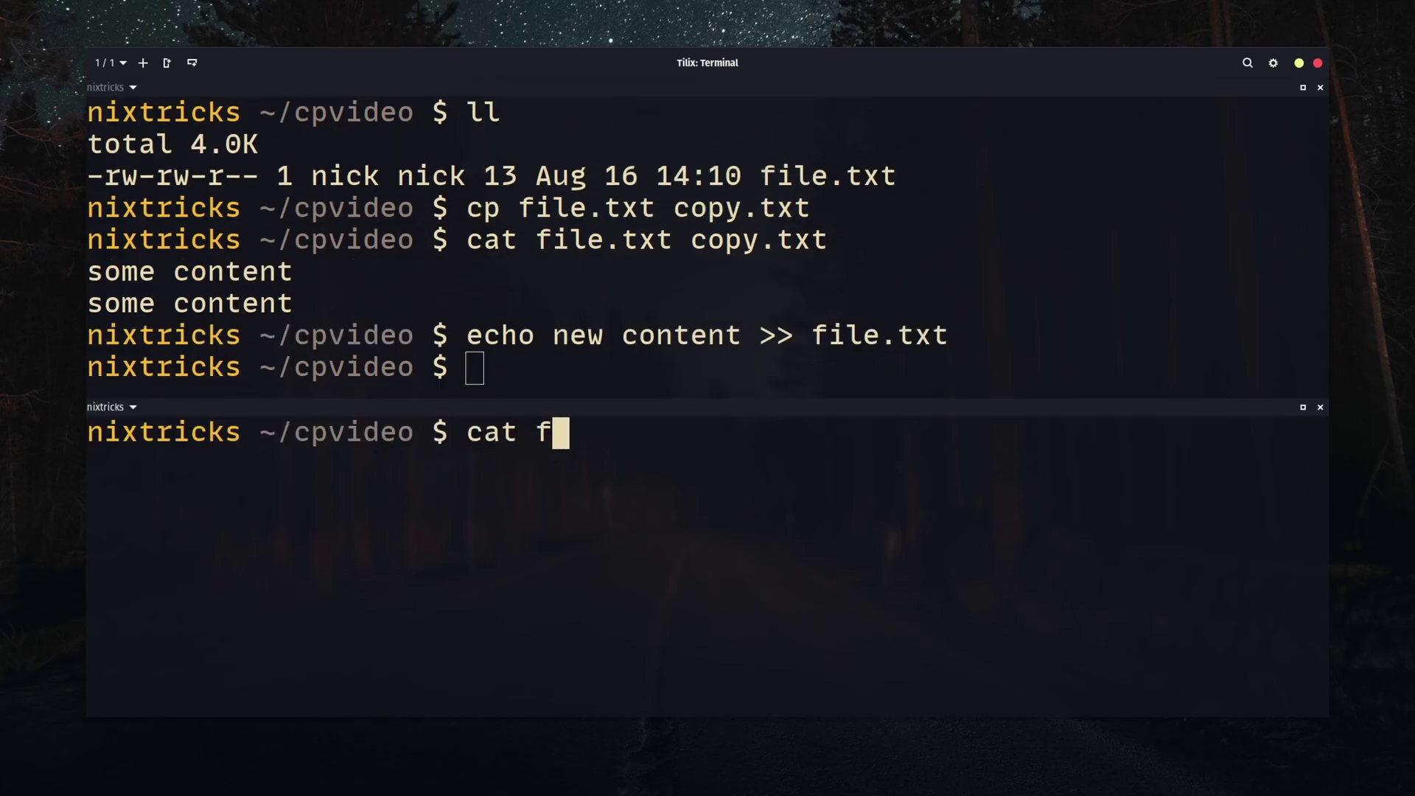
{"action": "type", "text": "ile.txt"}
{"action": "key", "text": "Return"}
{"action": "type", "text": "cat copy.txt"}
{"action": "key", "text": "Return"}
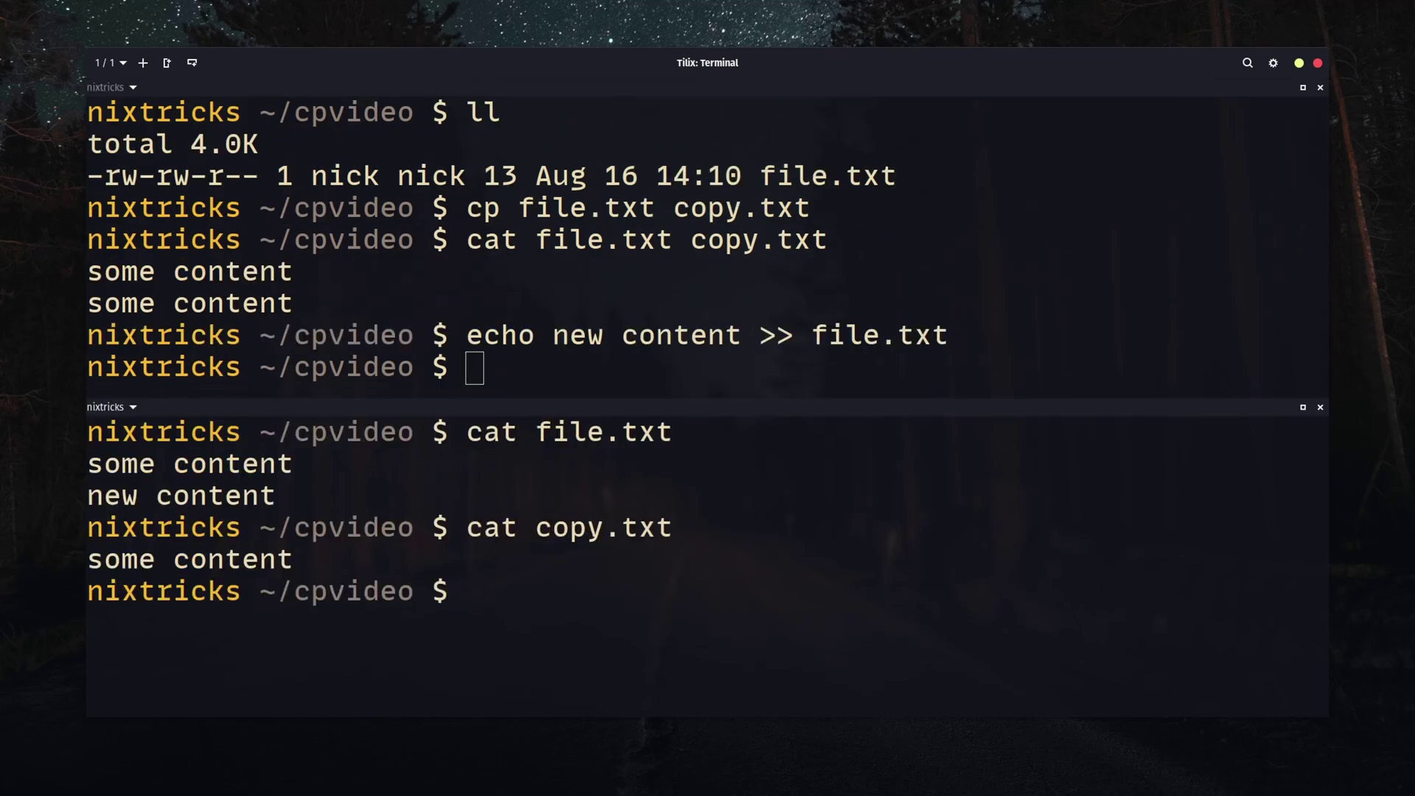
{"action": "key", "text": "alt+Up"}
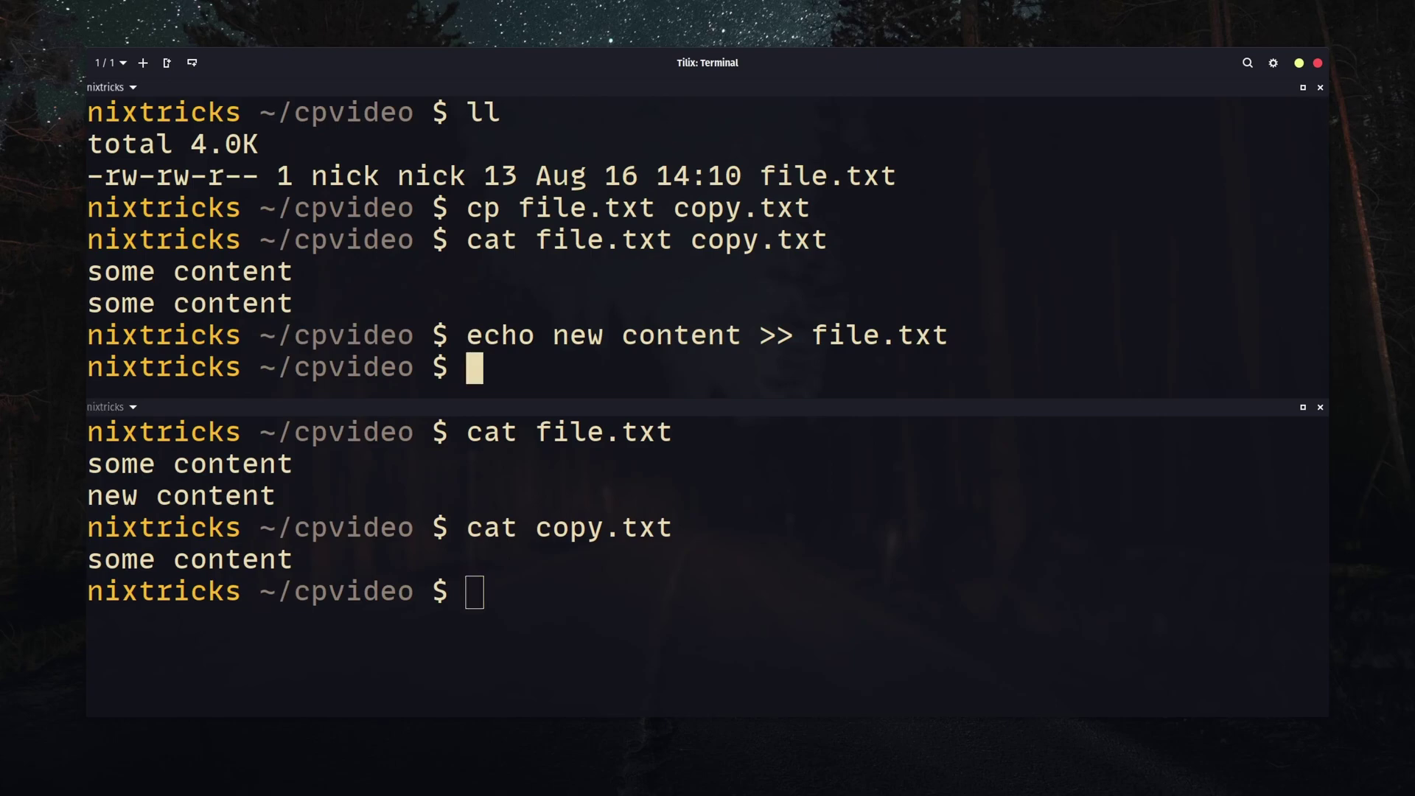
{"action": "type", "text": "cp file.txt copy.txt"}
{"action": "key", "text": "Return"}
{"action": "key", "text": "alt+Down"}
{"action": "type", "text": "cat copy.txt"}
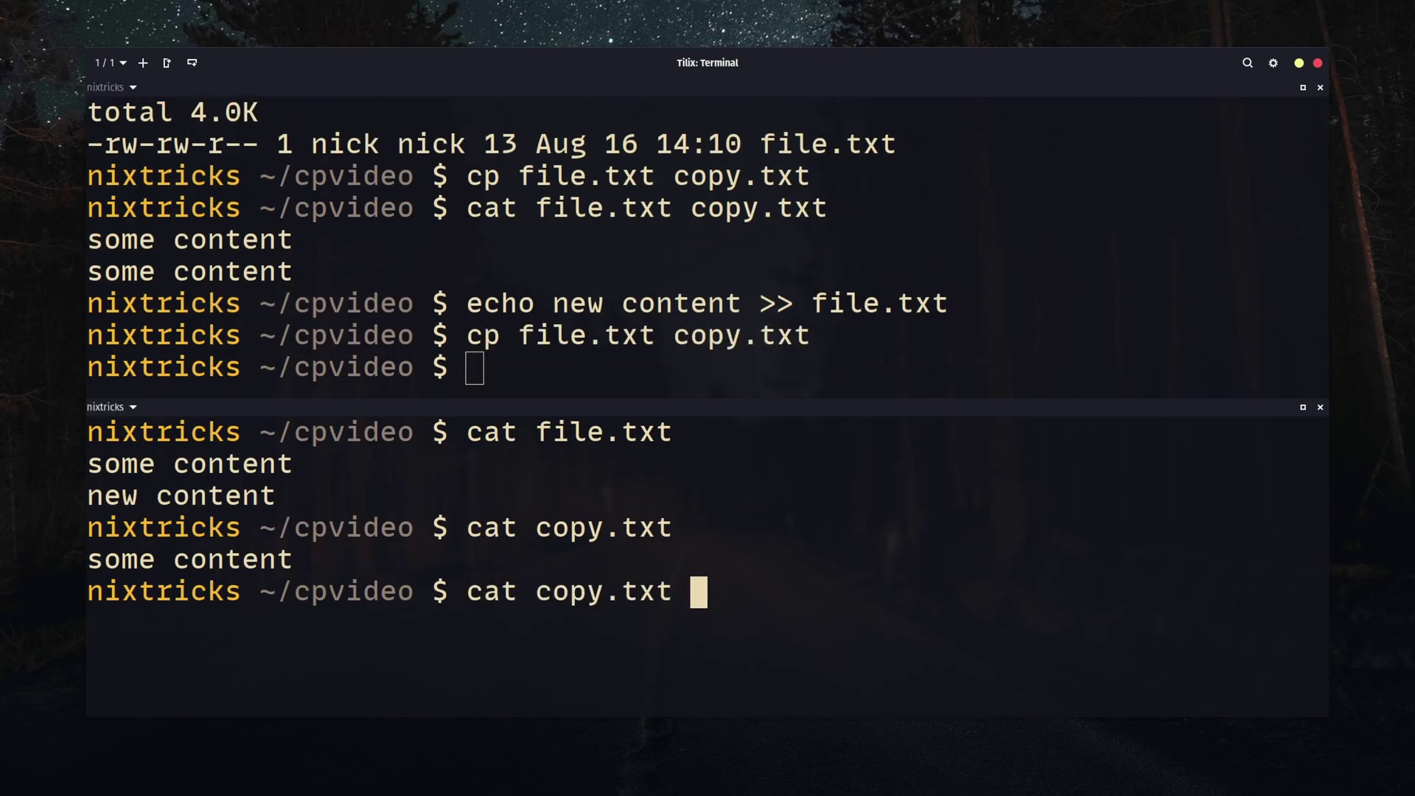
{"action": "key", "text": "Return"}
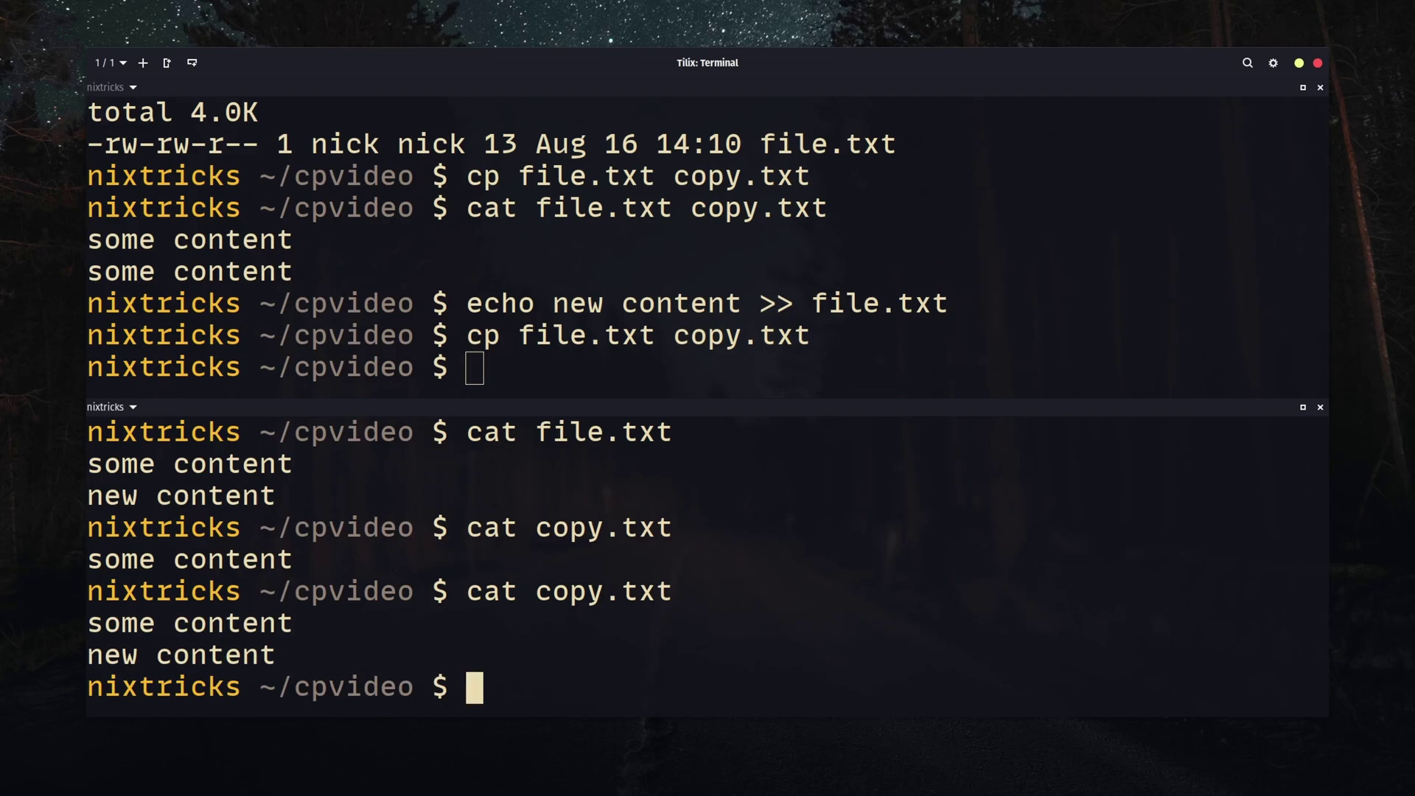
- Close the lower pane, create a copies folder, and copy file.txt into it
{"action": "key", "text": "ctrl+d"}
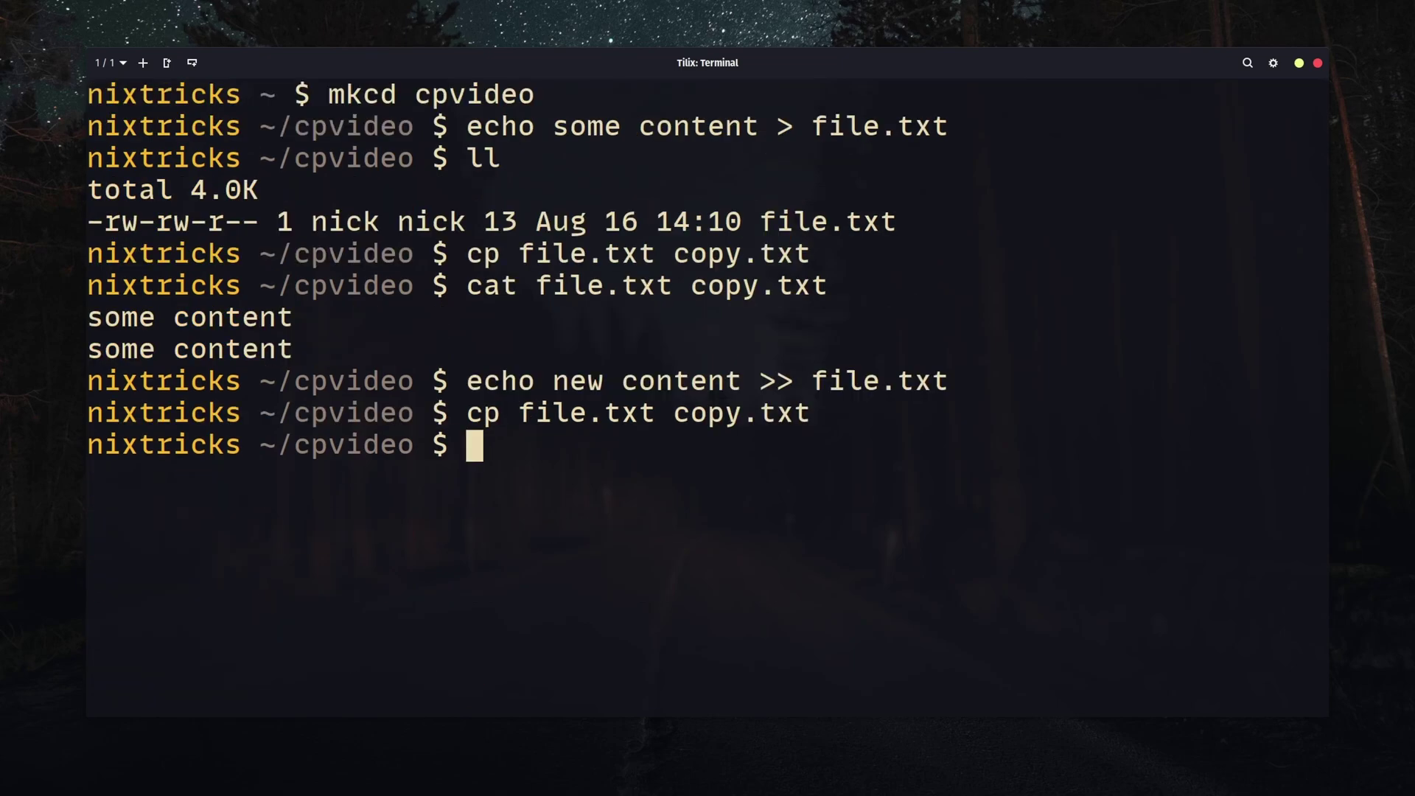
{"action": "type", "text": "mkdir c"}
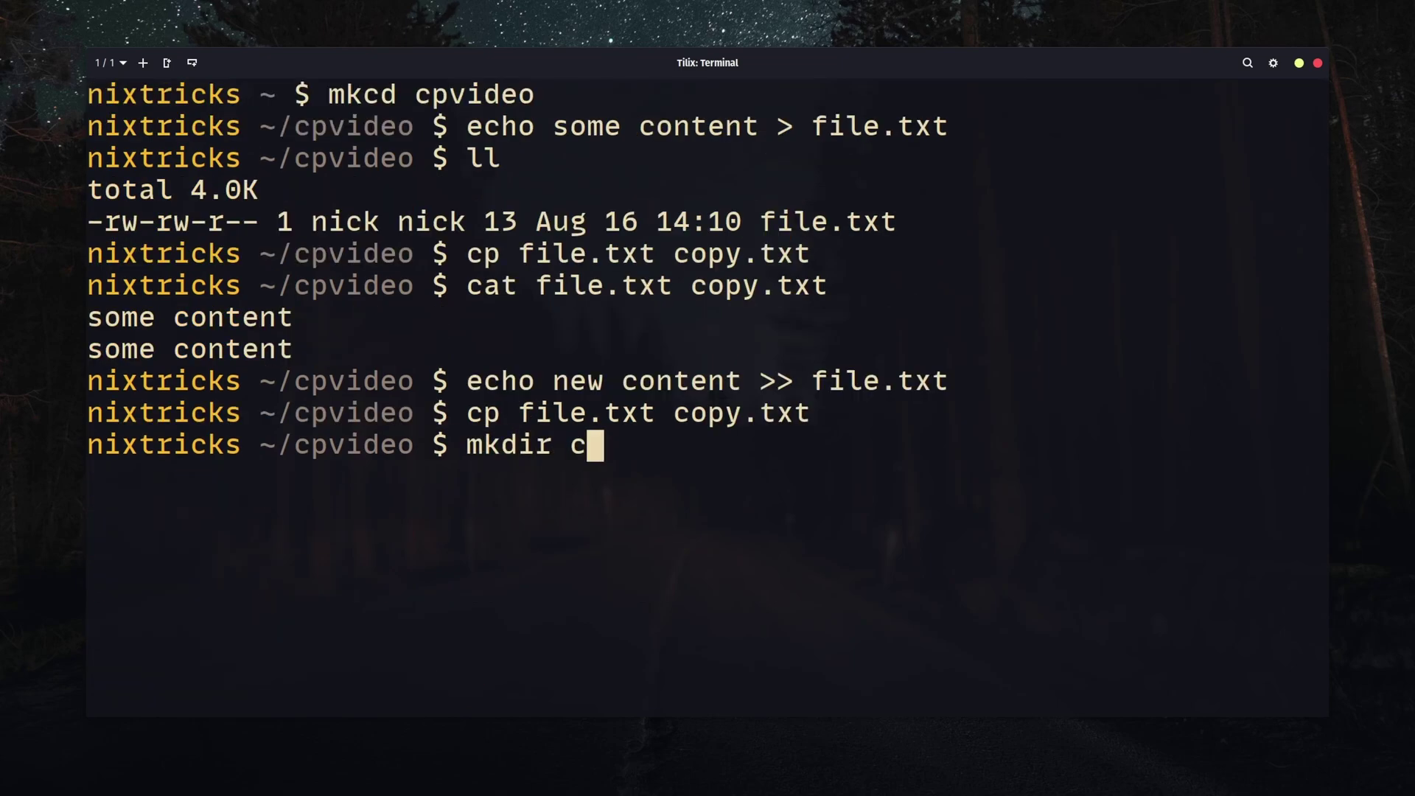
{"action": "type", "text": "opies"}
{"action": "key", "text": "Return"}
{"action": "key", "text": "ctrl+l"}
{"action": "type", "text": "ll"}
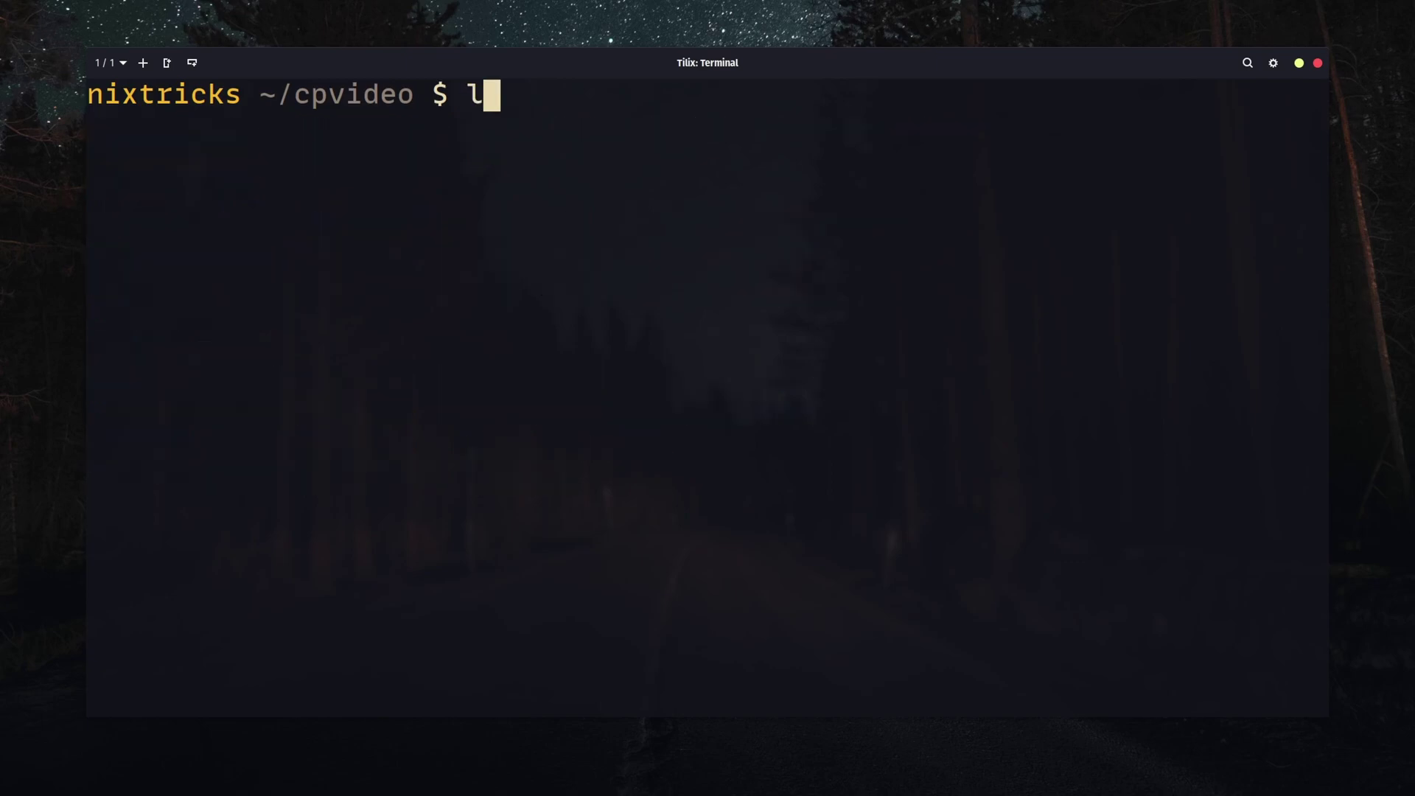
{"action": "key", "text": "Return"}
{"action": "type", "text": "cp "}
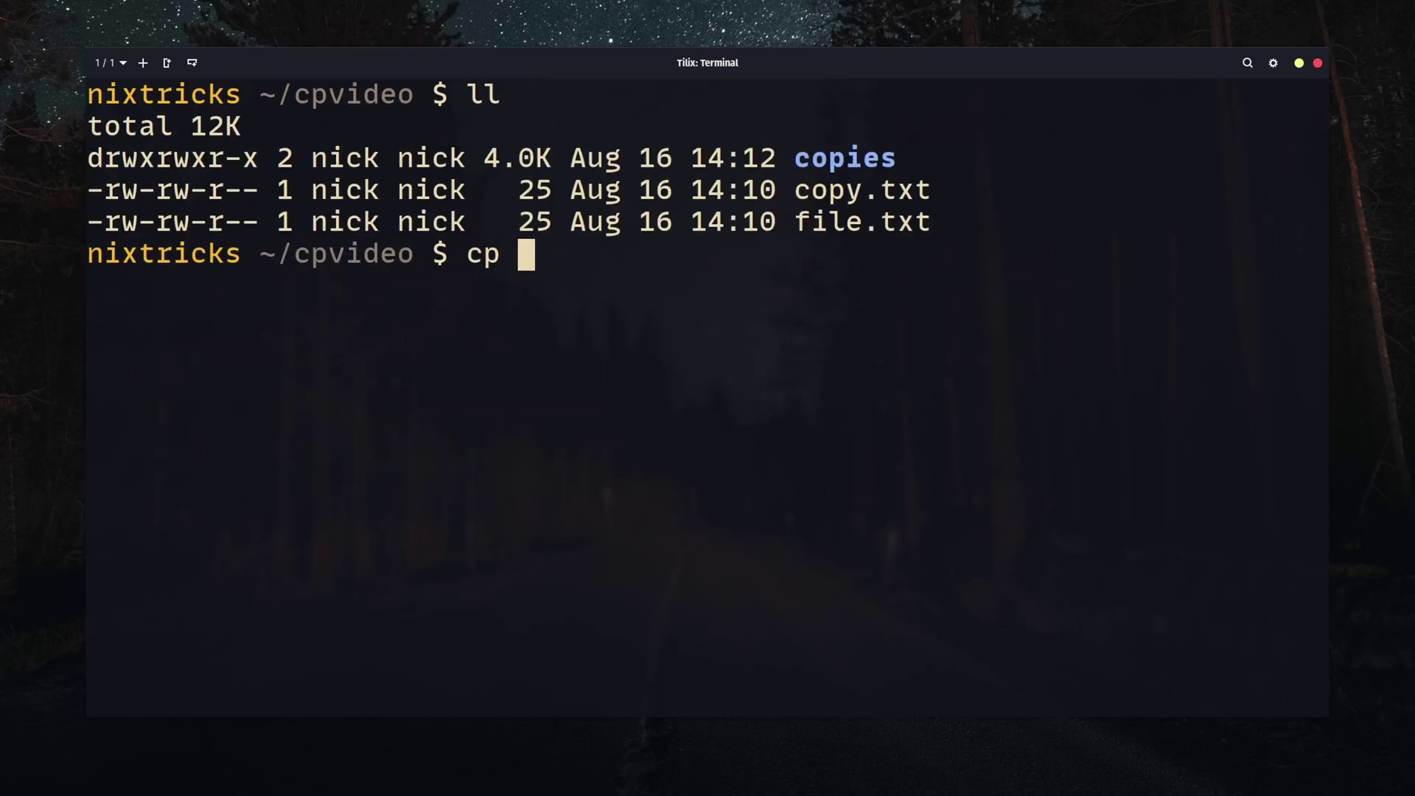
{"action": "type", "text": "file.txt cop"}
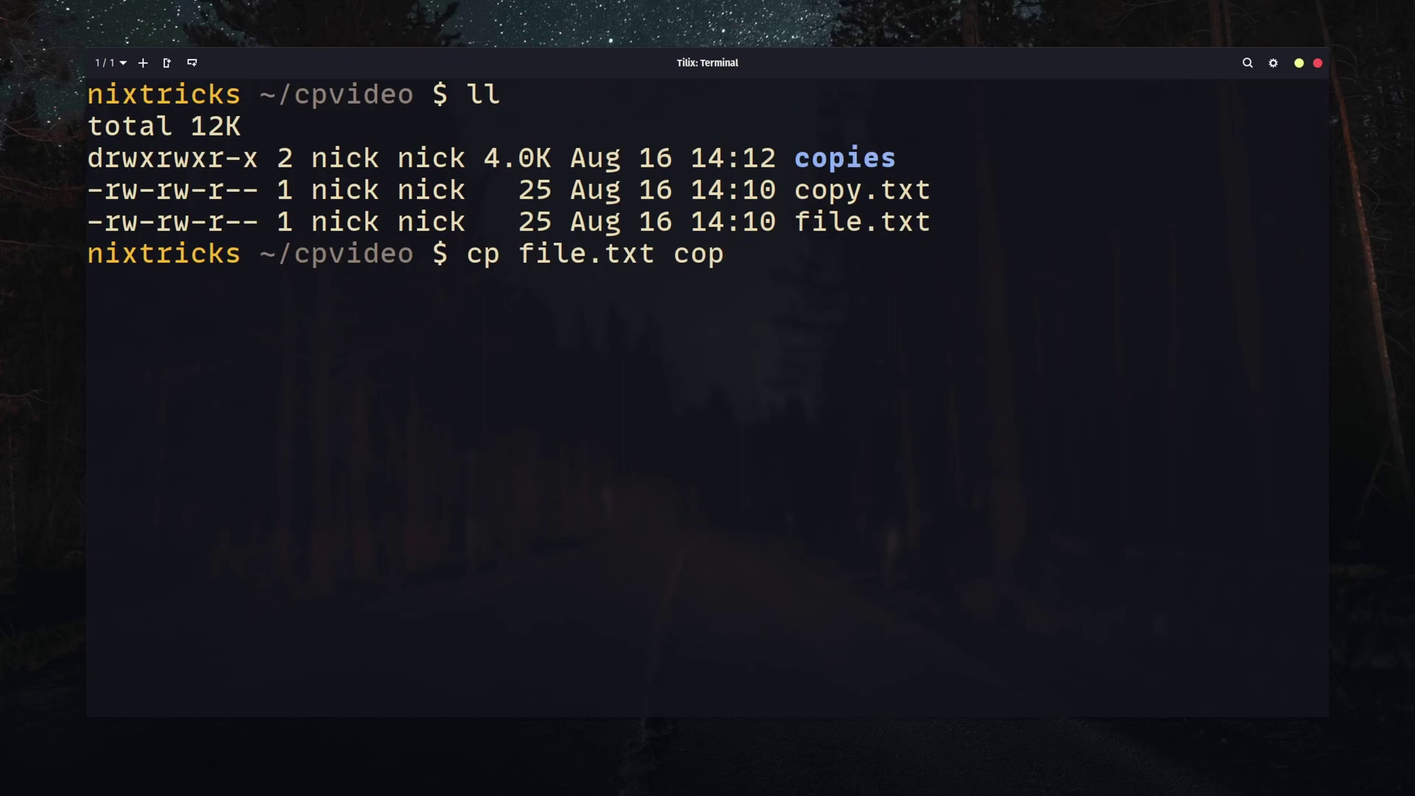
{"action": "type", "text": "i"}
{"action": "key", "text": "Tab"}
{"action": "key", "text": "Return"}
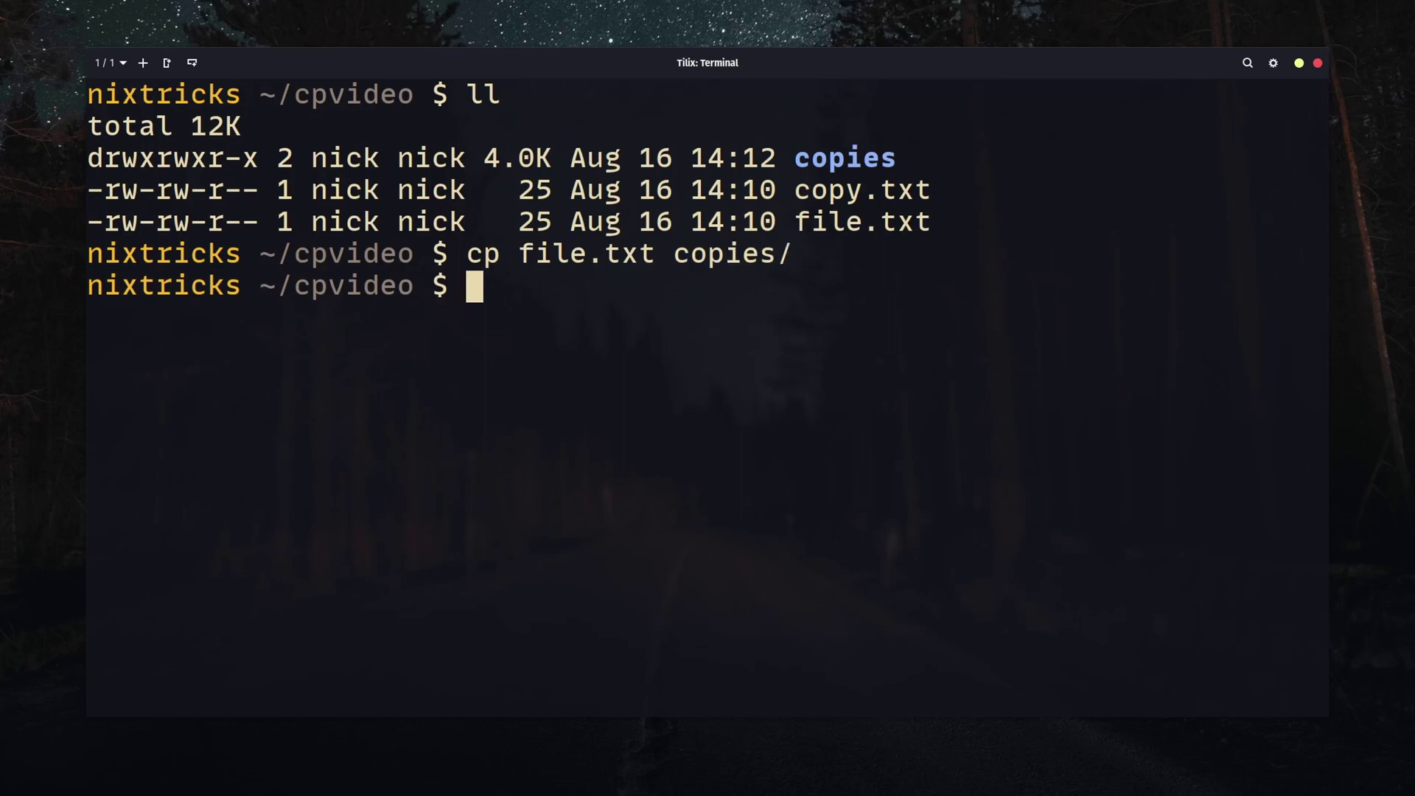
{"action": "type", "text": "cd co"}
- Enter copies, list its contents, and print file.txt
{"action": "key", "text": "Tab"}
{"action": "key", "text": "Return"}
{"action": "type", "text": "ll"}
{"action": "key", "text": "Return"}
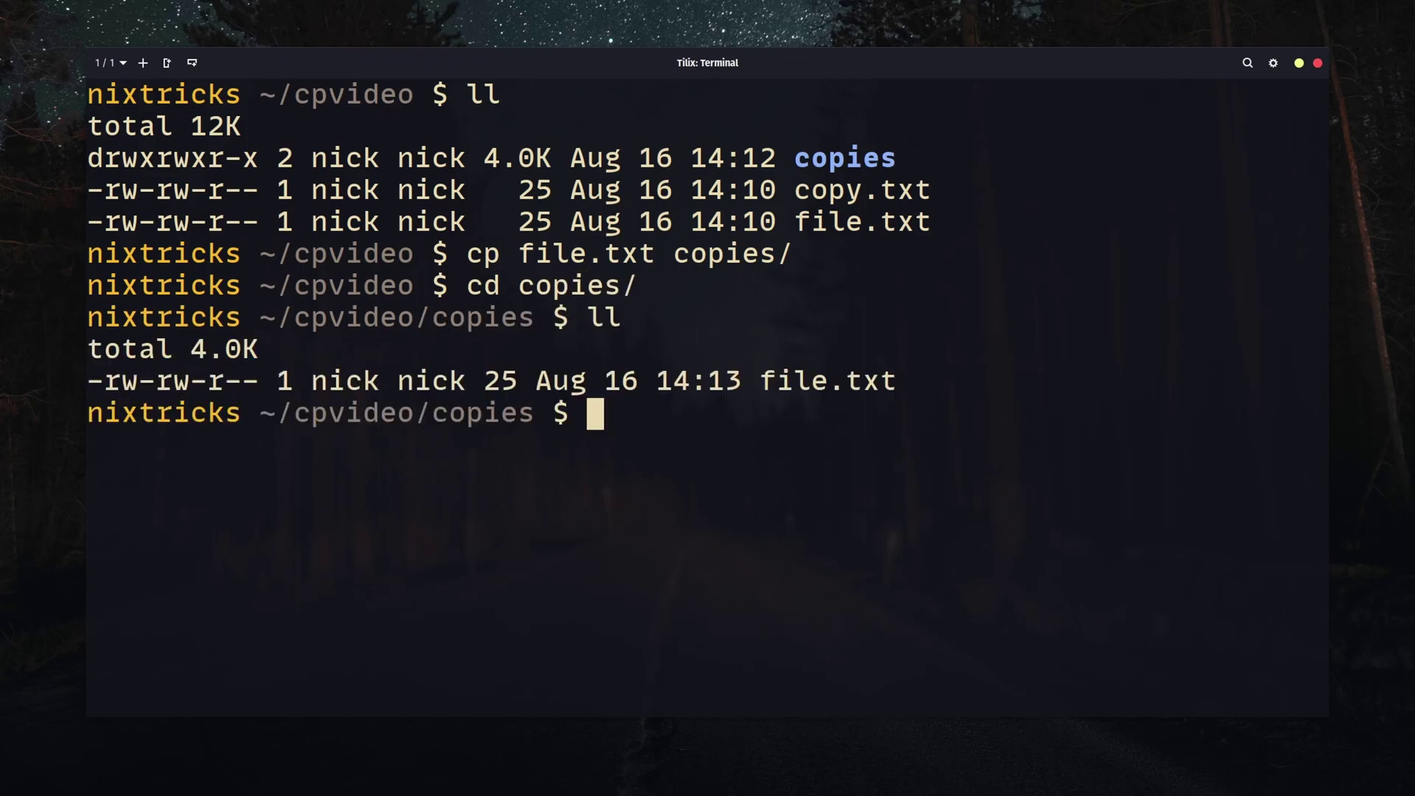
{"action": "type", "text": "ca"}
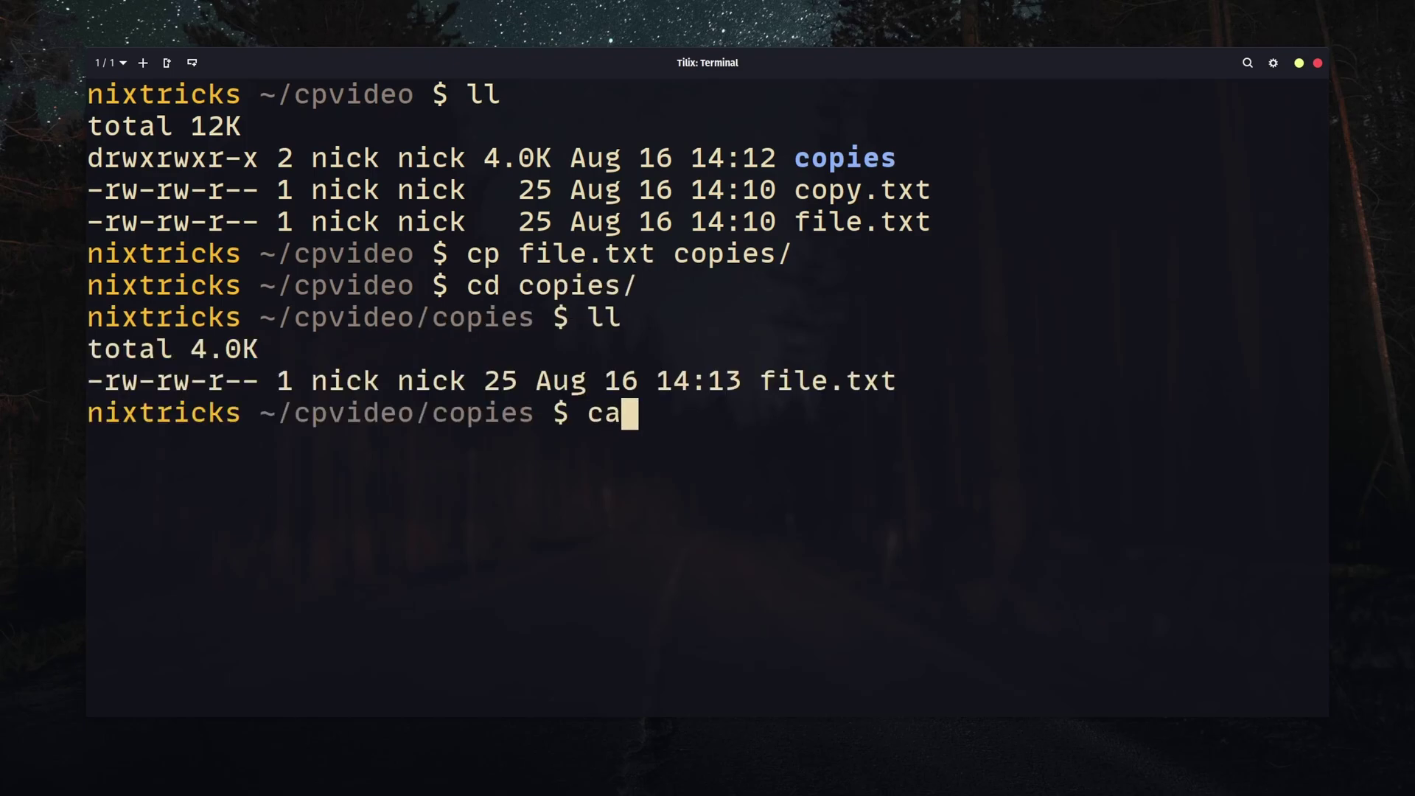
{"action": "type", "text": "t f"}
{"action": "key", "text": "Tab"}
{"action": "key", "text": "Return"}
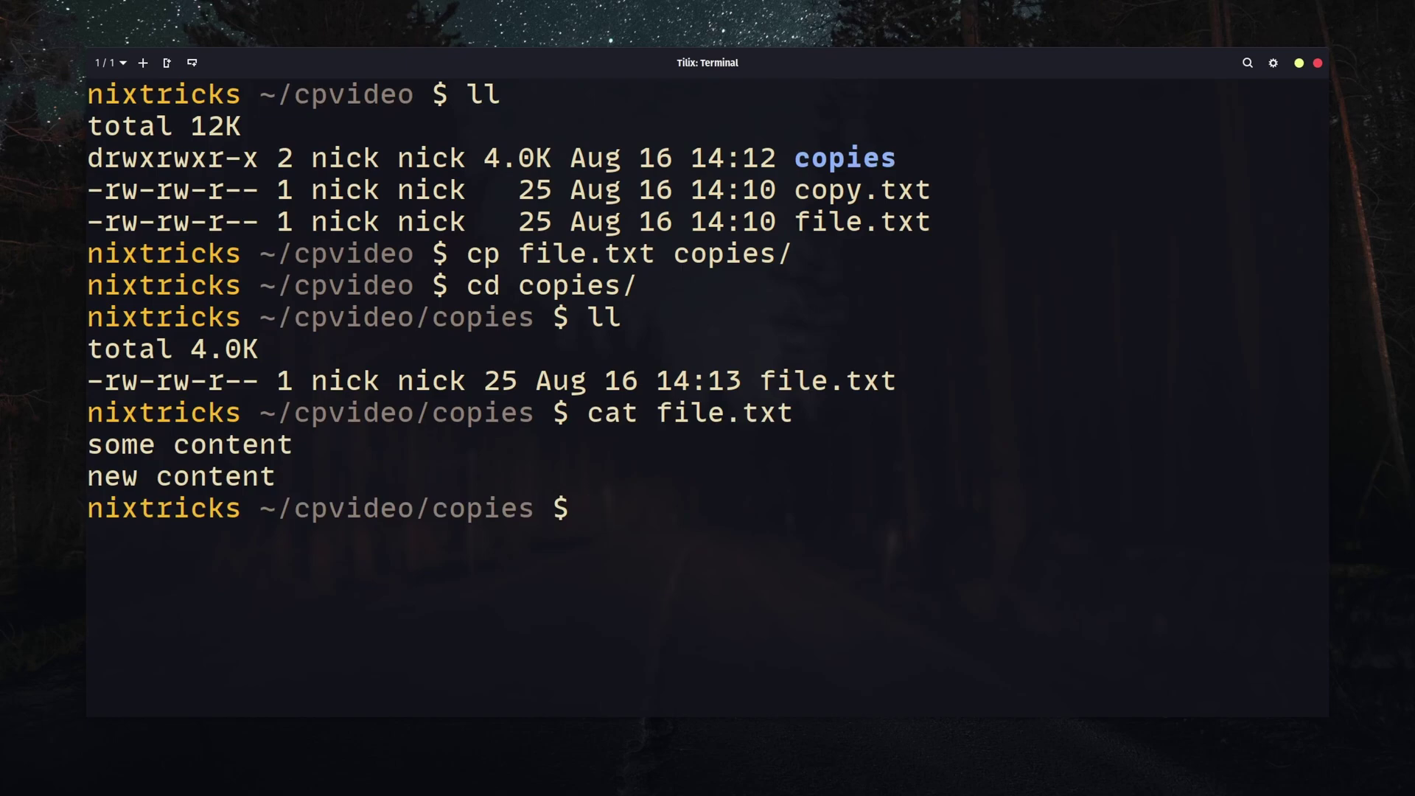
{"action": "type", "text": "cp ../"}
{"action": "type", "text": "copy"}
- Copy ../copy.txt into copies, also as another.txt, then print all three files
{"action": "key", "text": "Tab"}
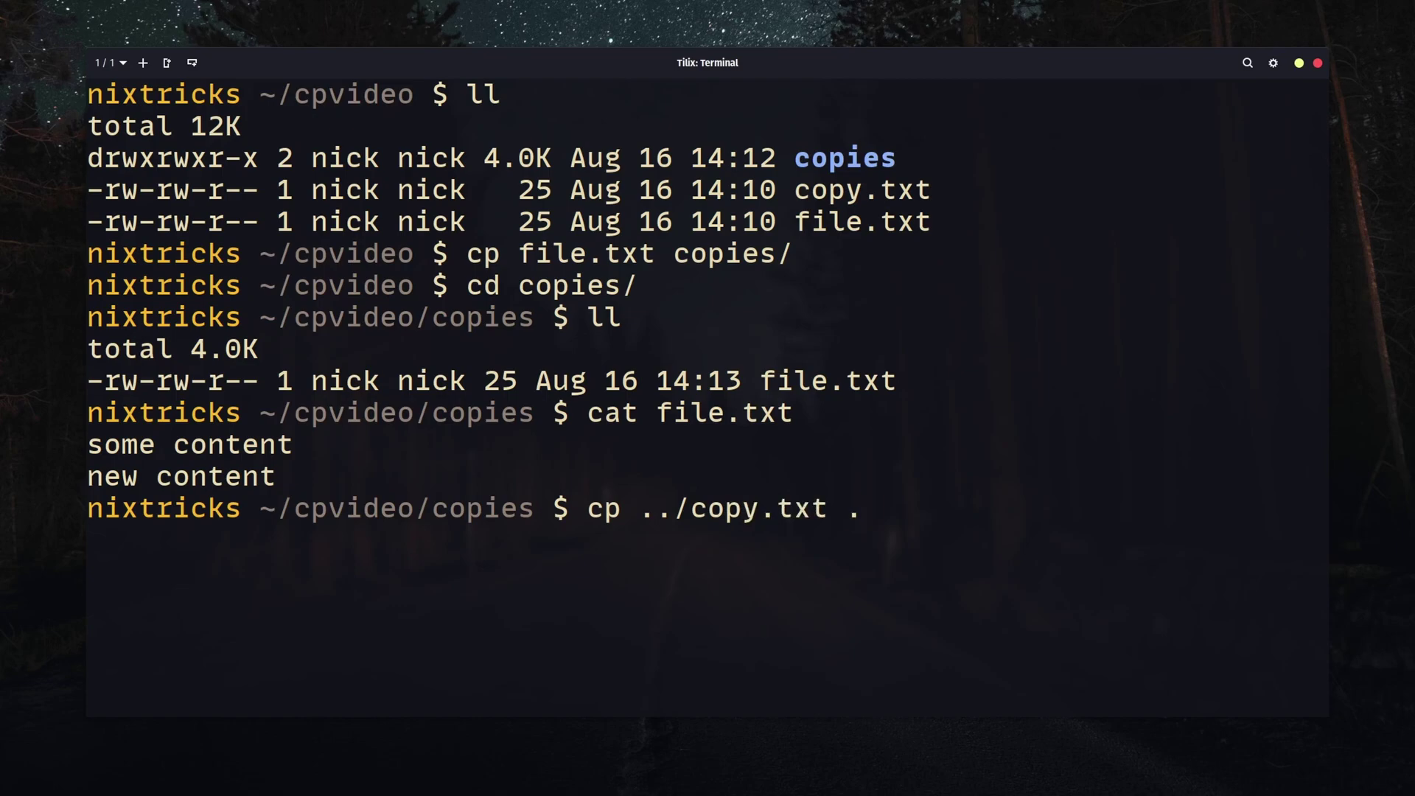
{"action": "key", "text": "Return"}
{"action": "key", "text": "Return"}
{"action": "type", "text": "ll"}
{"action": "key", "text": "Return"}
{"action": "type", "text": "ll"}
{"action": "key", "text": "Return"}
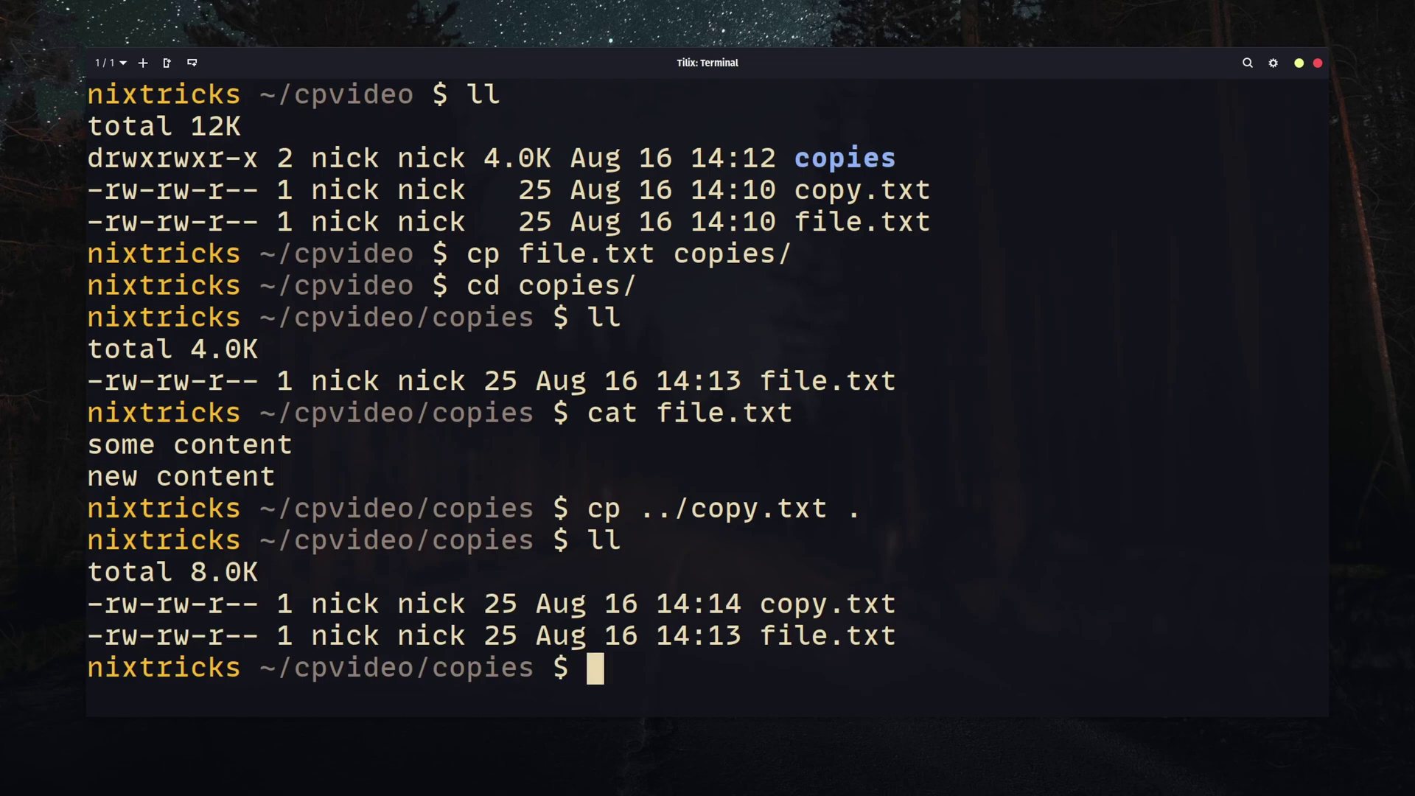
{"action": "type", "text": "cp ../co"}
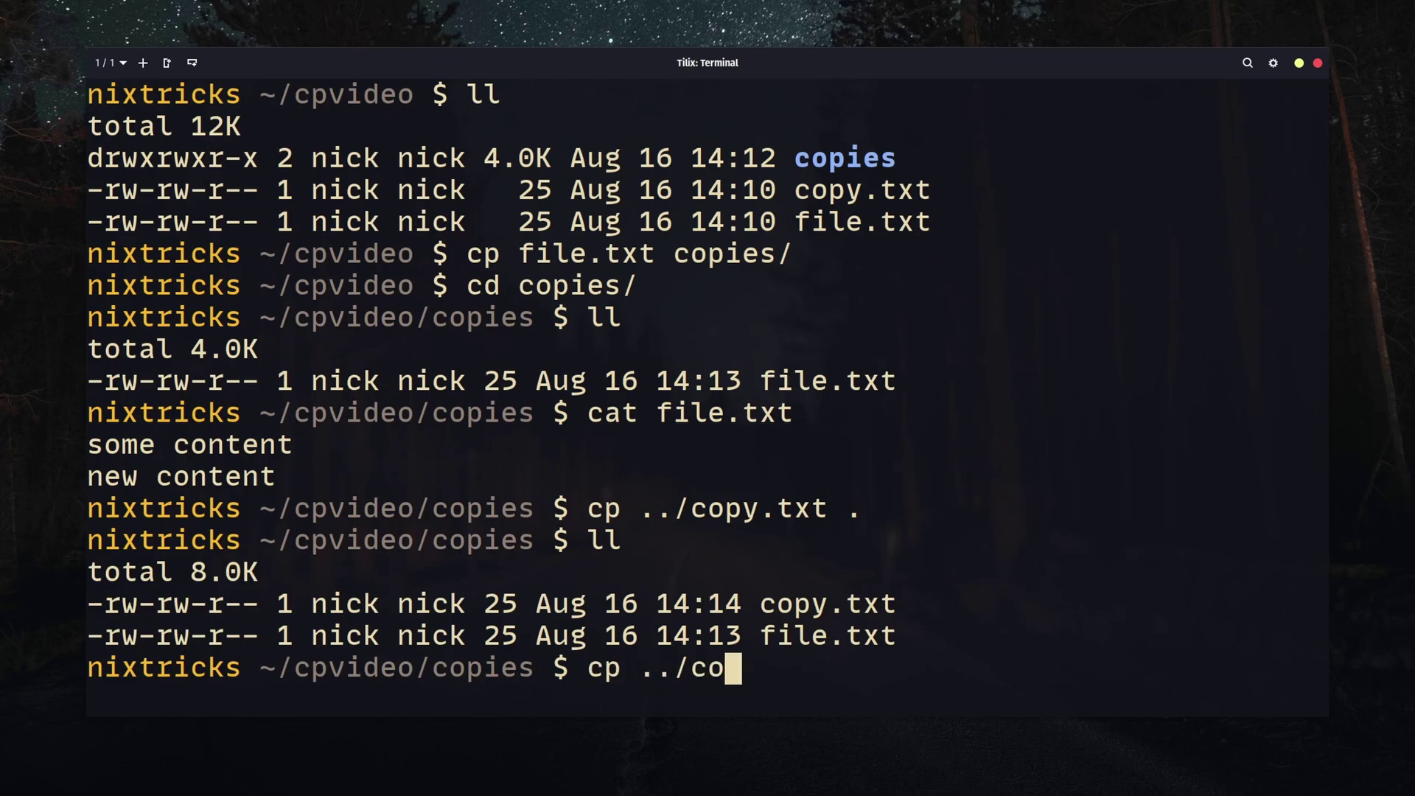
{"action": "type", "text": "py"}
{"action": "key", "text": "Tab"}
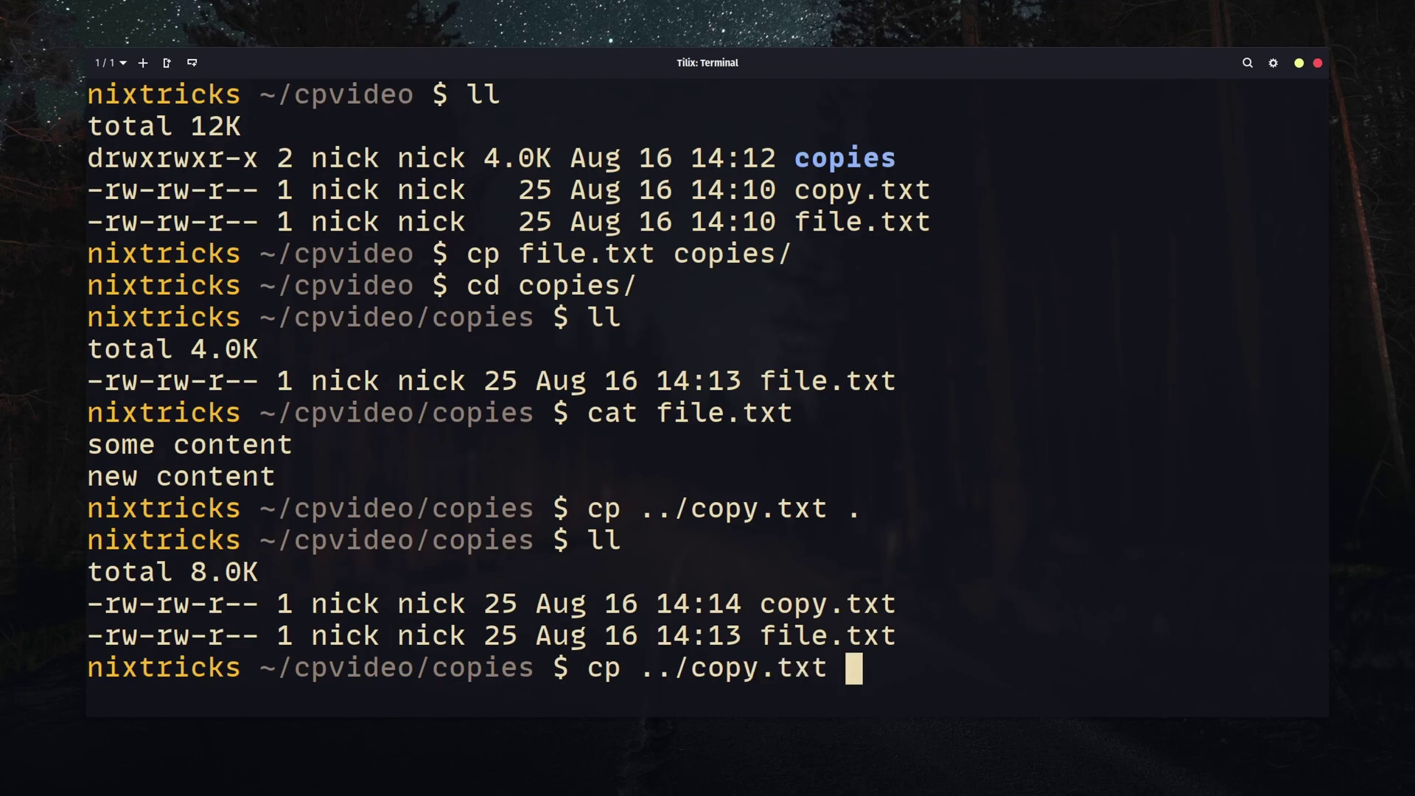
{"action": "type", "text": "./anothe"}
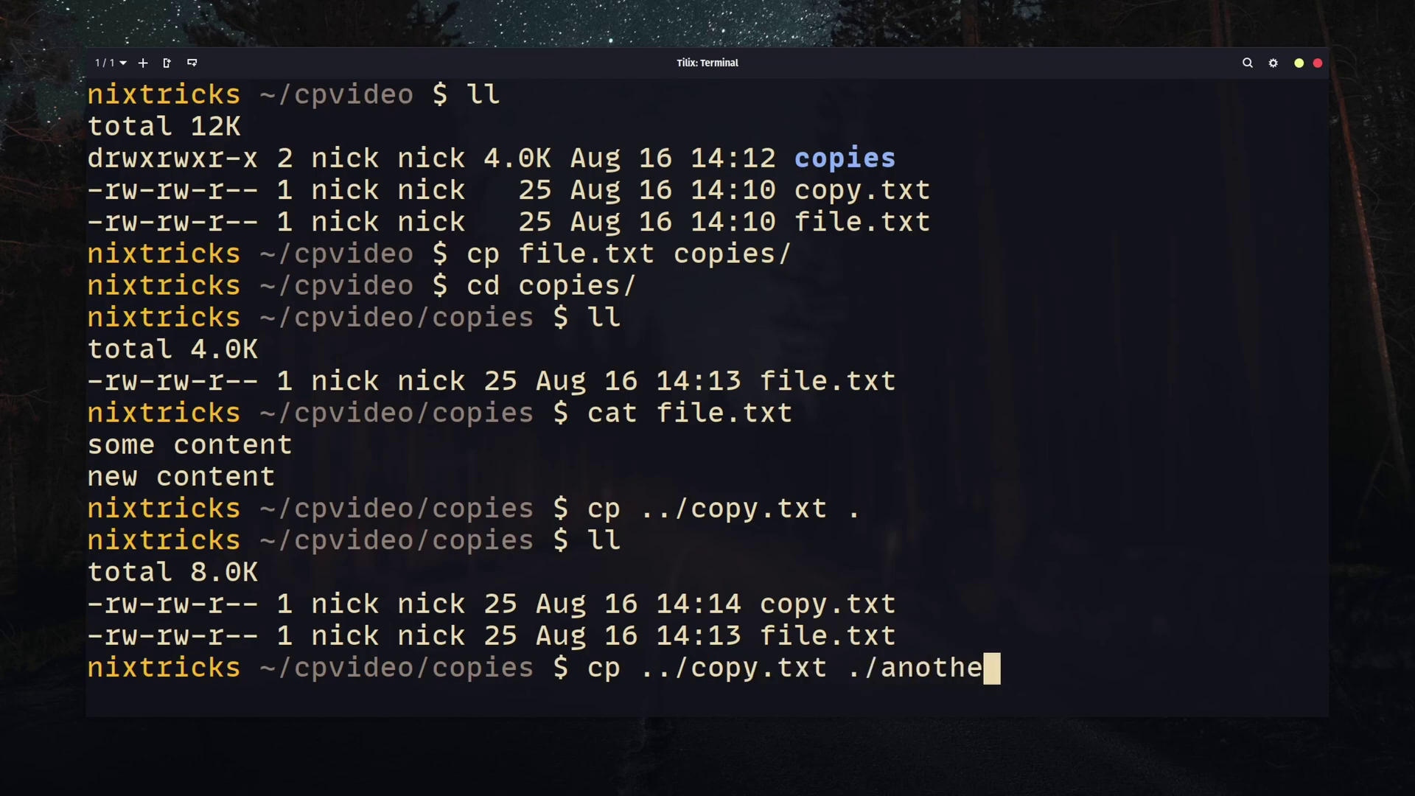
{"action": "type", "text": "r.txt"}
{"action": "key", "text": "Return"}
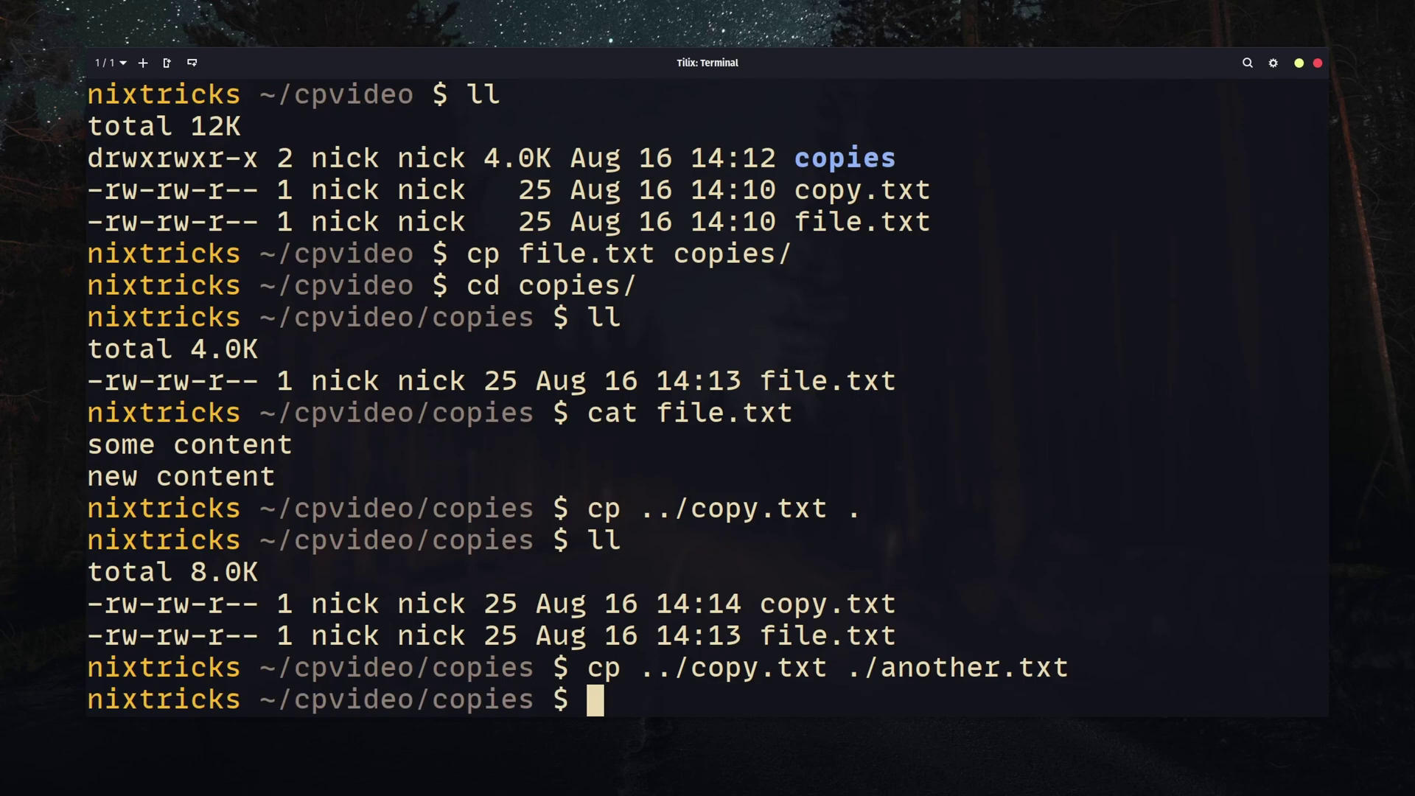
{"action": "type", "text": "ll"}
{"action": "key", "text": "Return"}
{"action": "type", "text": "cat "}
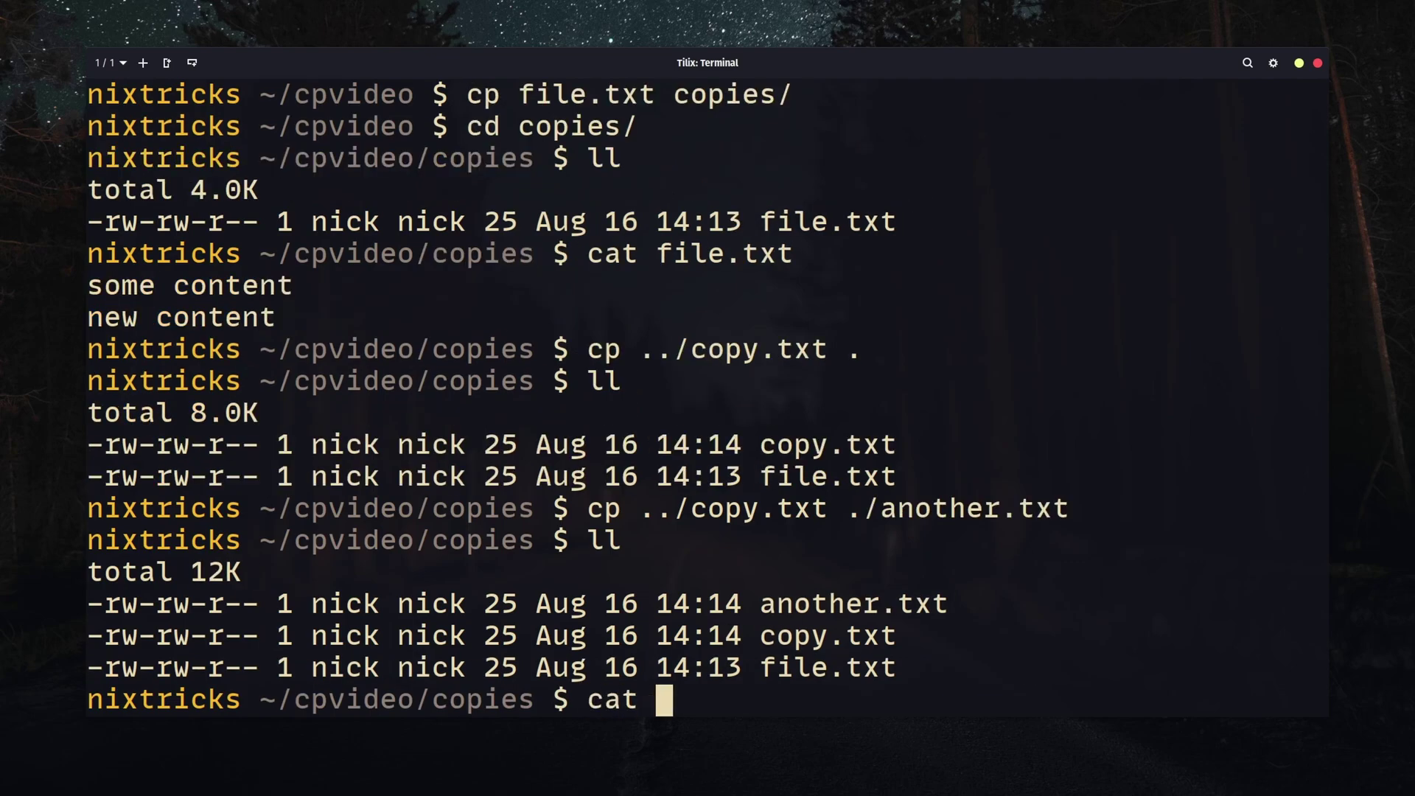
{"action": "type", "text": "file.txt copy.txt another.txt"}
{"action": "key", "text": "Return"}
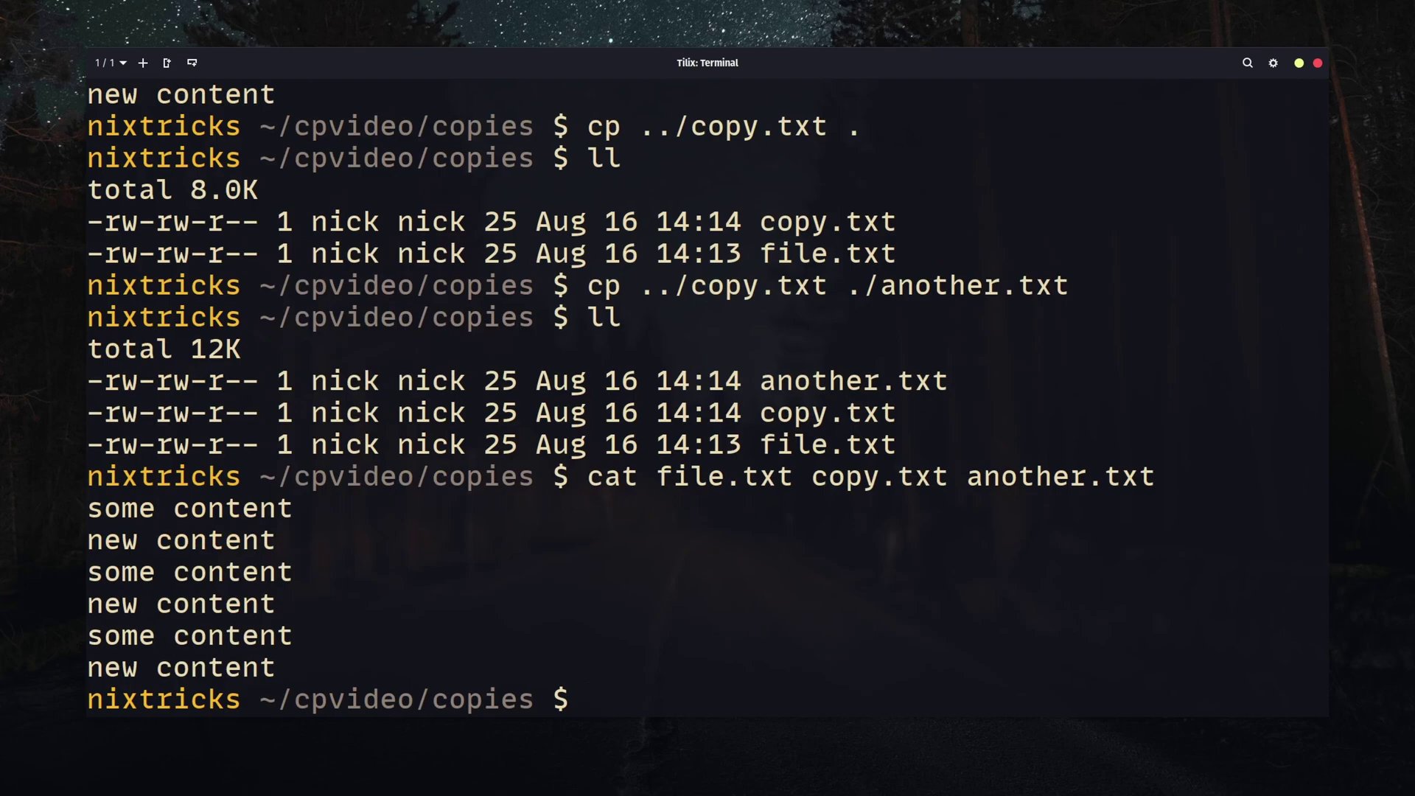
{"action": "type", "text": "clear"}
- Empty copies with rm *, then copy file.txt and copy.txt into it together from cpvideo
{"action": "key", "text": "Return"}
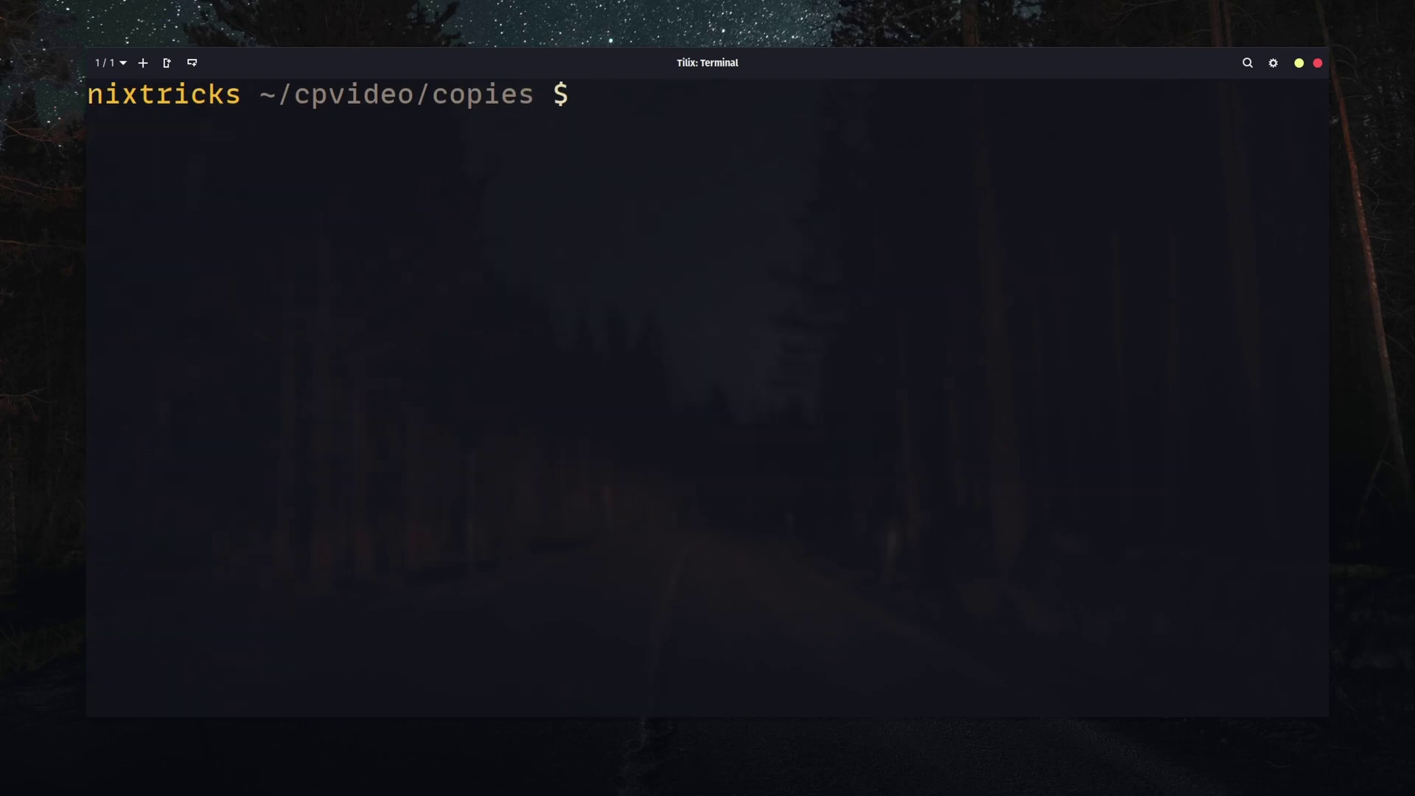
{"action": "type", "text": "rm *"}
{"action": "key", "text": "Return"}
{"action": "type", "text": "cd .."}
{"action": "key", "text": "Return"}
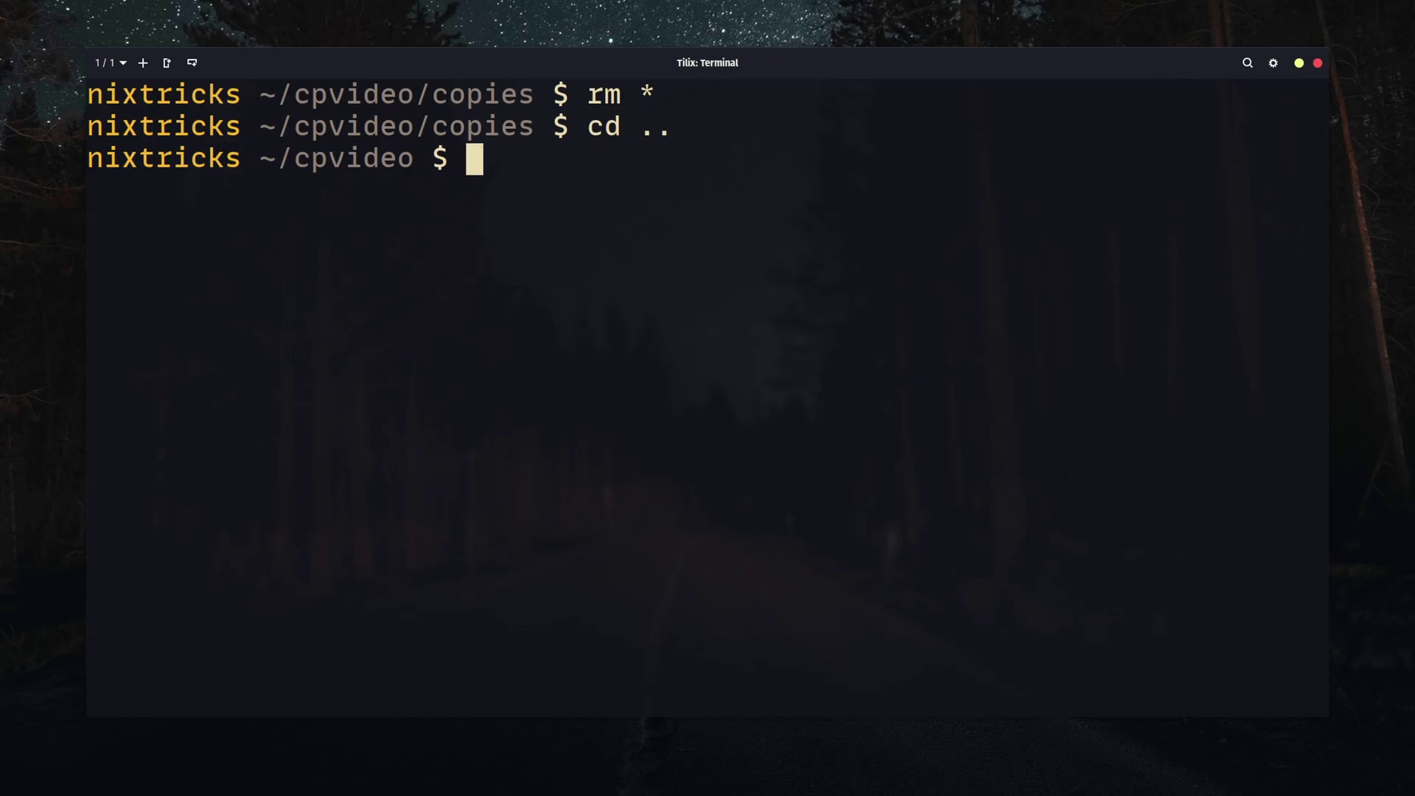
{"action": "type", "text": "cp file.txt "}
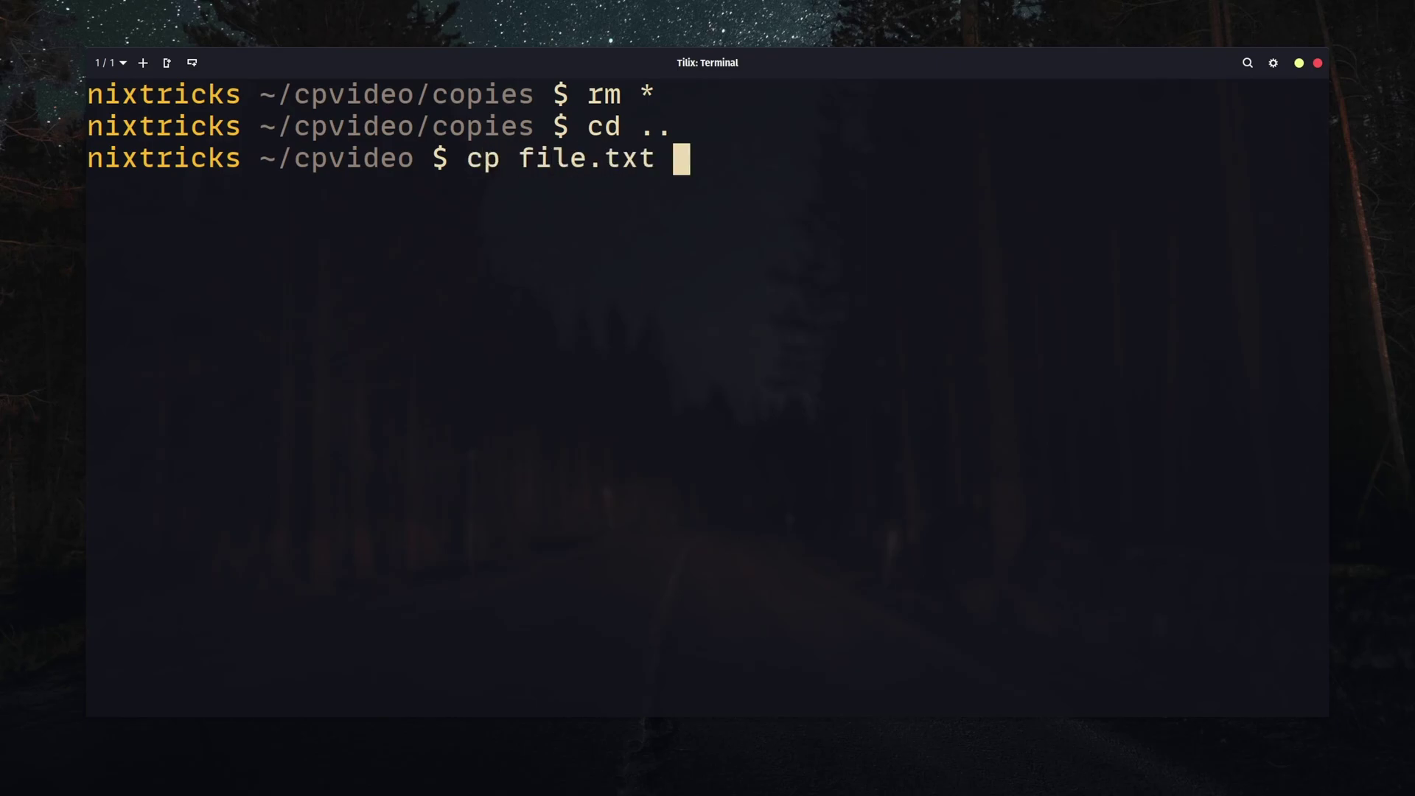
{"action": "type", "text": "copy.txt copies/"}
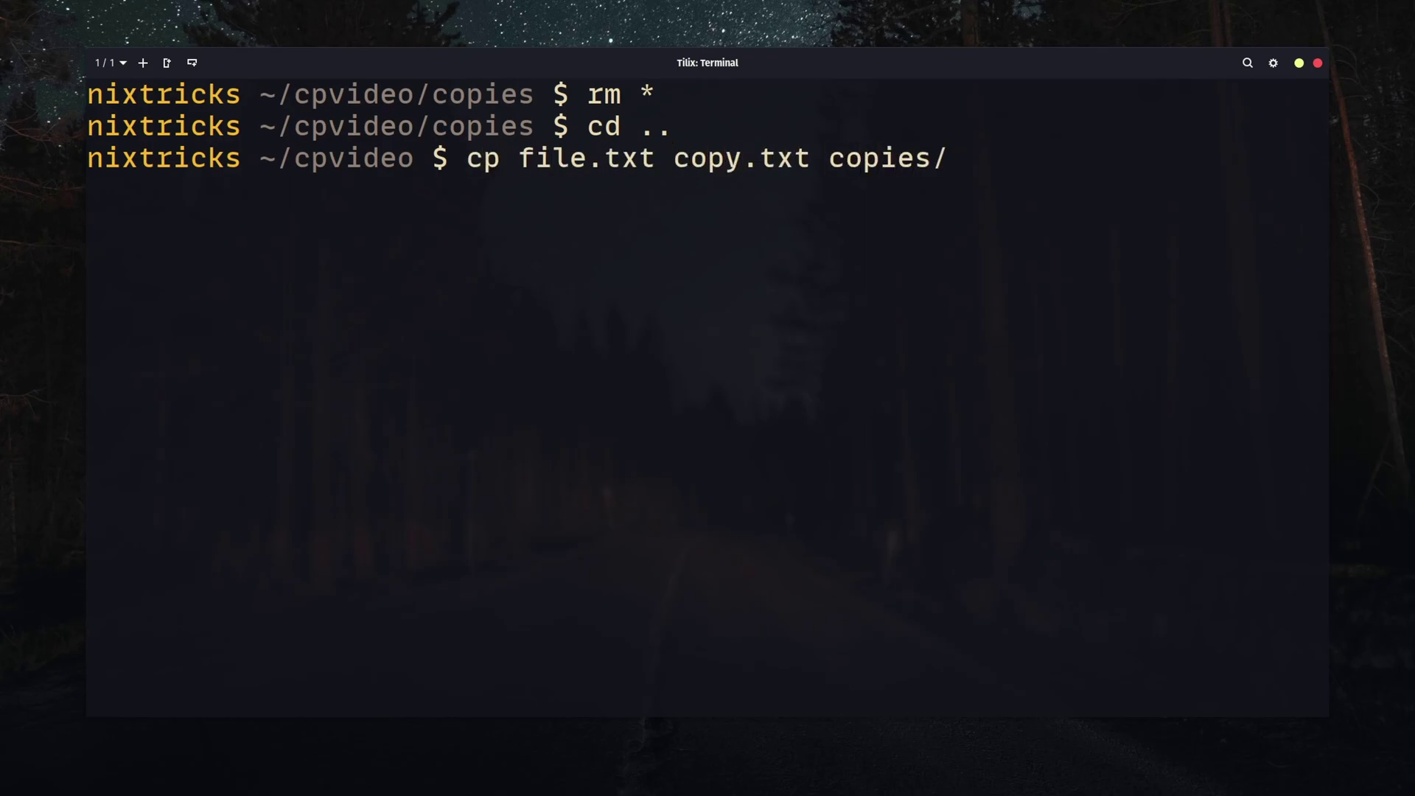
{"action": "key", "text": "Return"}
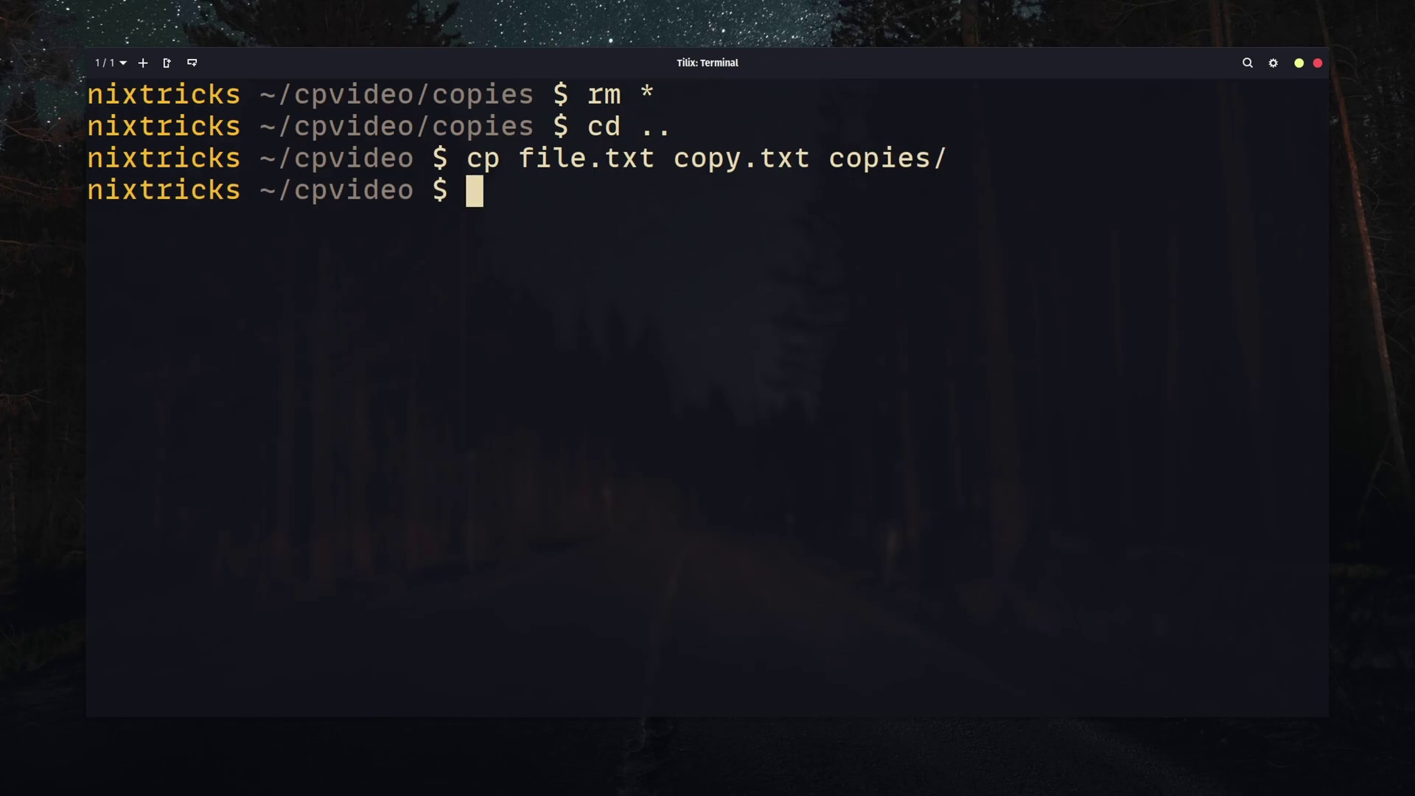
- In a new lower pane, show the tree, empty copies, and create a temp file with mktemp
{"action": "key", "text": "ctrl+alt+d"}
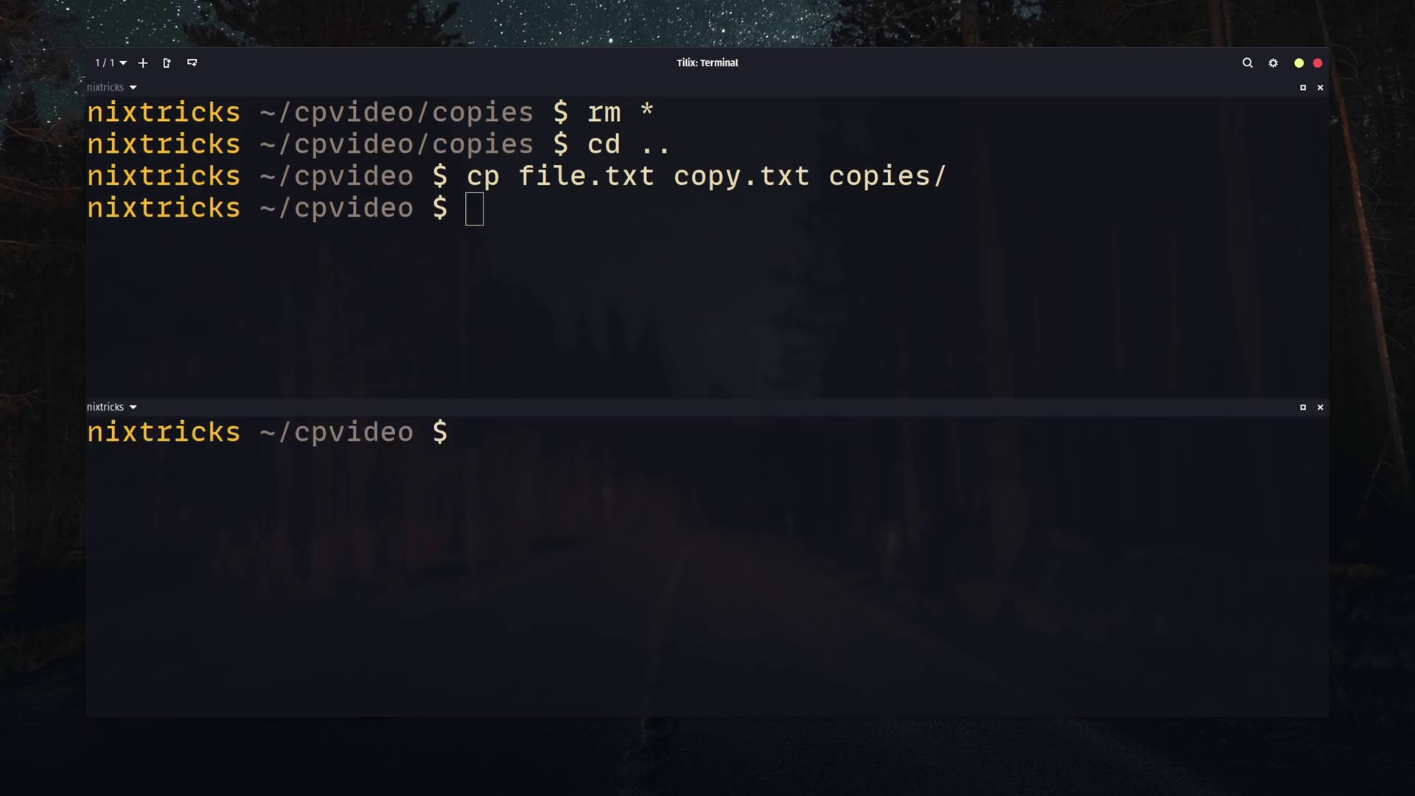
{"action": "type", "text": "tree"}
{"action": "key", "text": "Return"}
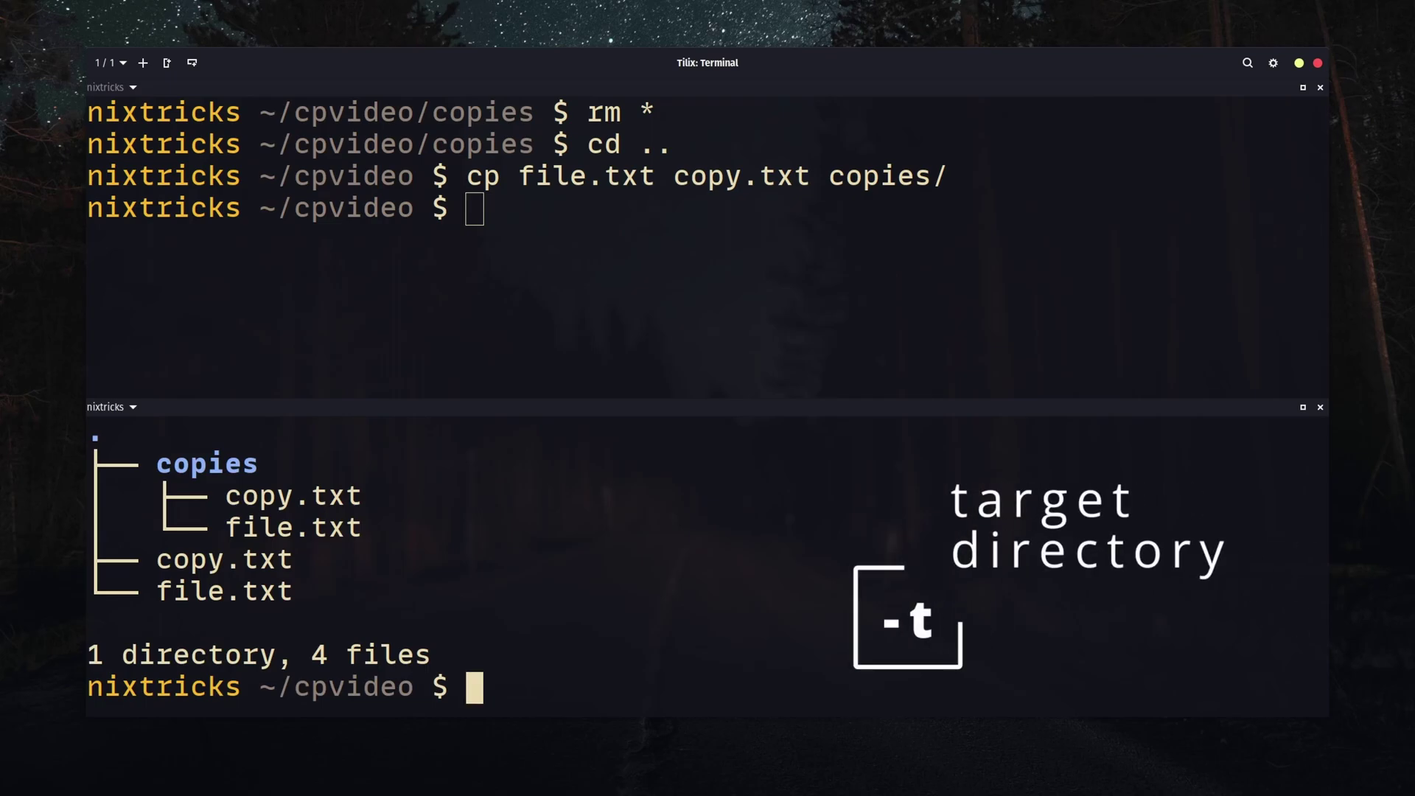
{"action": "type", "text": "rm copies/*"}
{"action": "key", "text": "Return"}
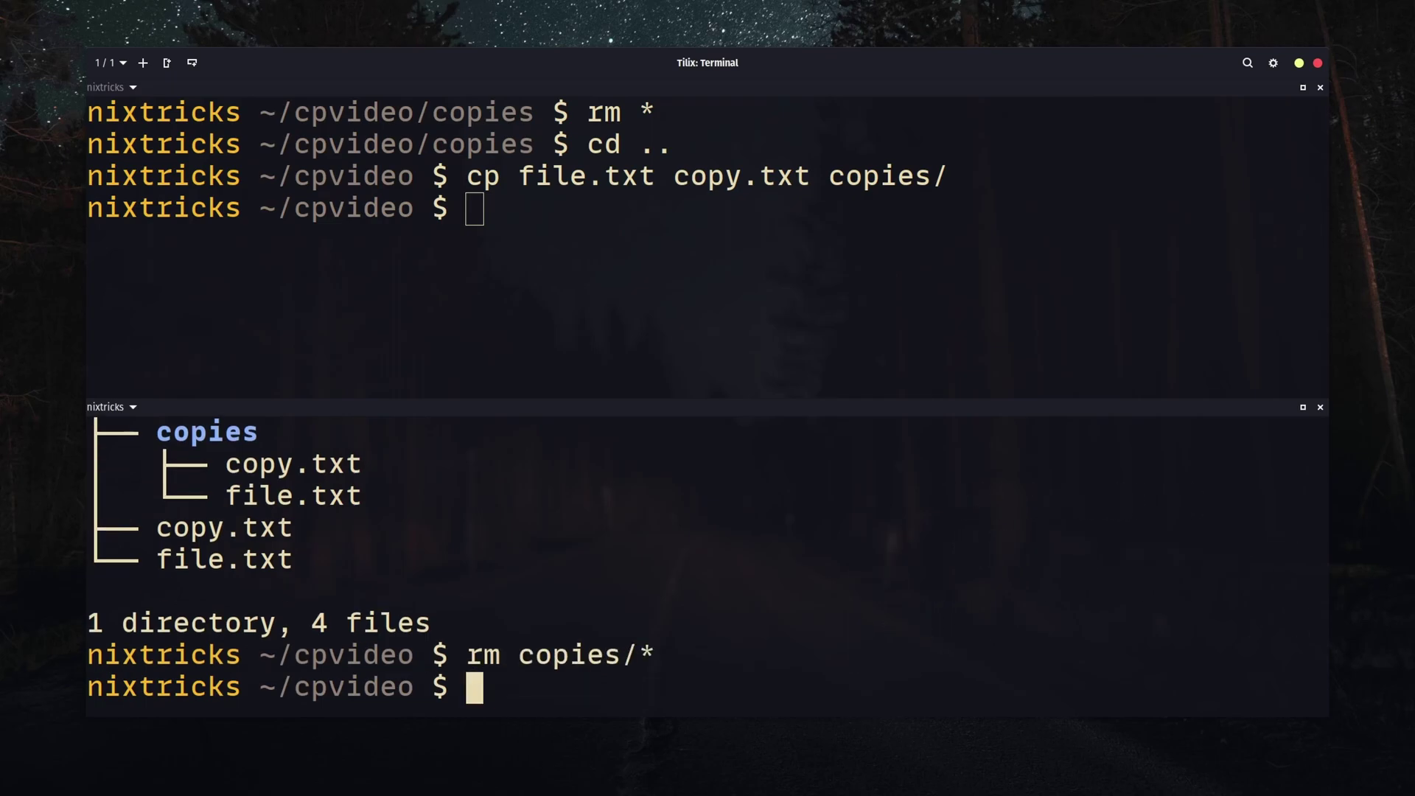
{"action": "type", "text": "mktemp"}
{"action": "key", "text": "Return"}
- Copy the temp file and all .txt files into copies using cp -t, then view the tree
{"action": "key", "text": "alt+Up"}
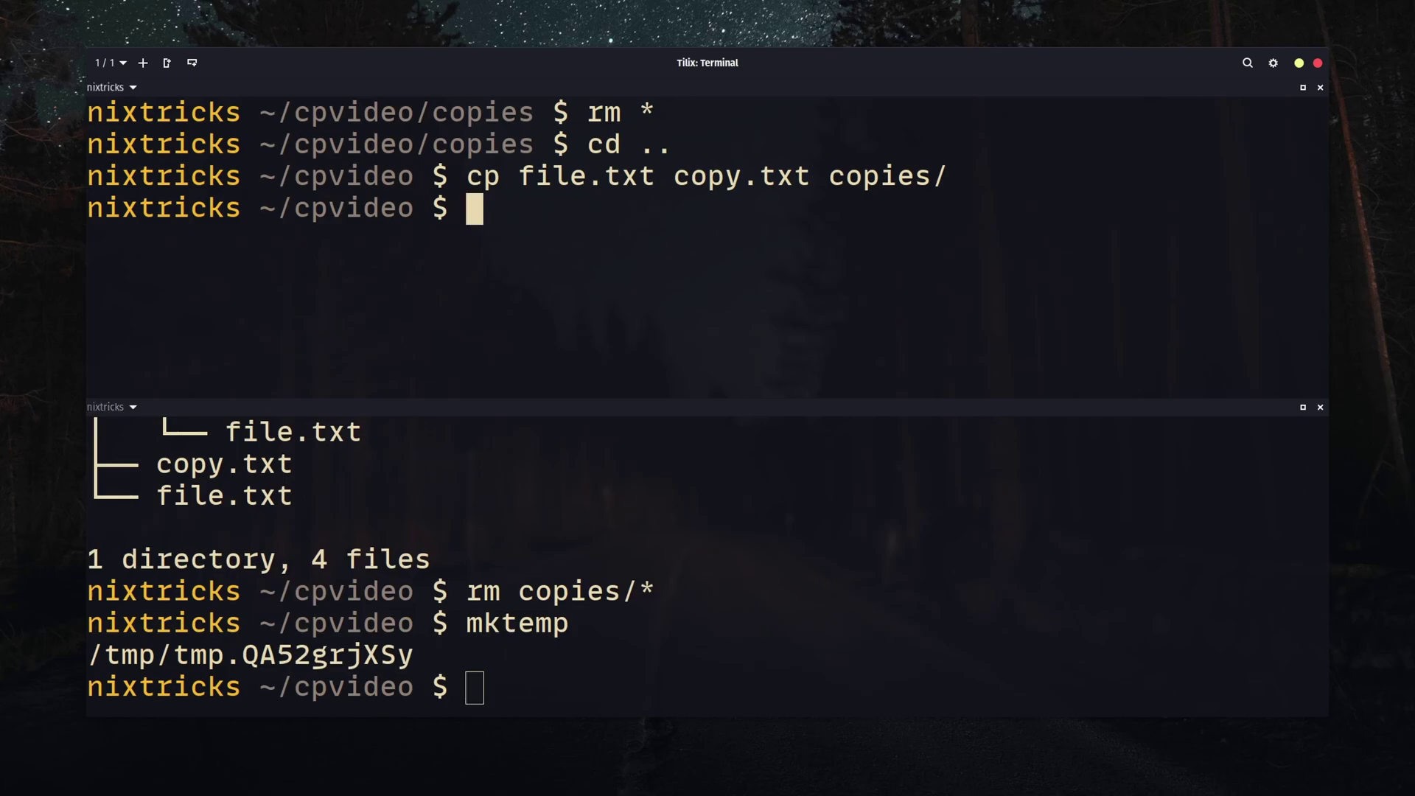
{"action": "type", "text": "cp -t copi"}
{"action": "key", "text": "Tab"}
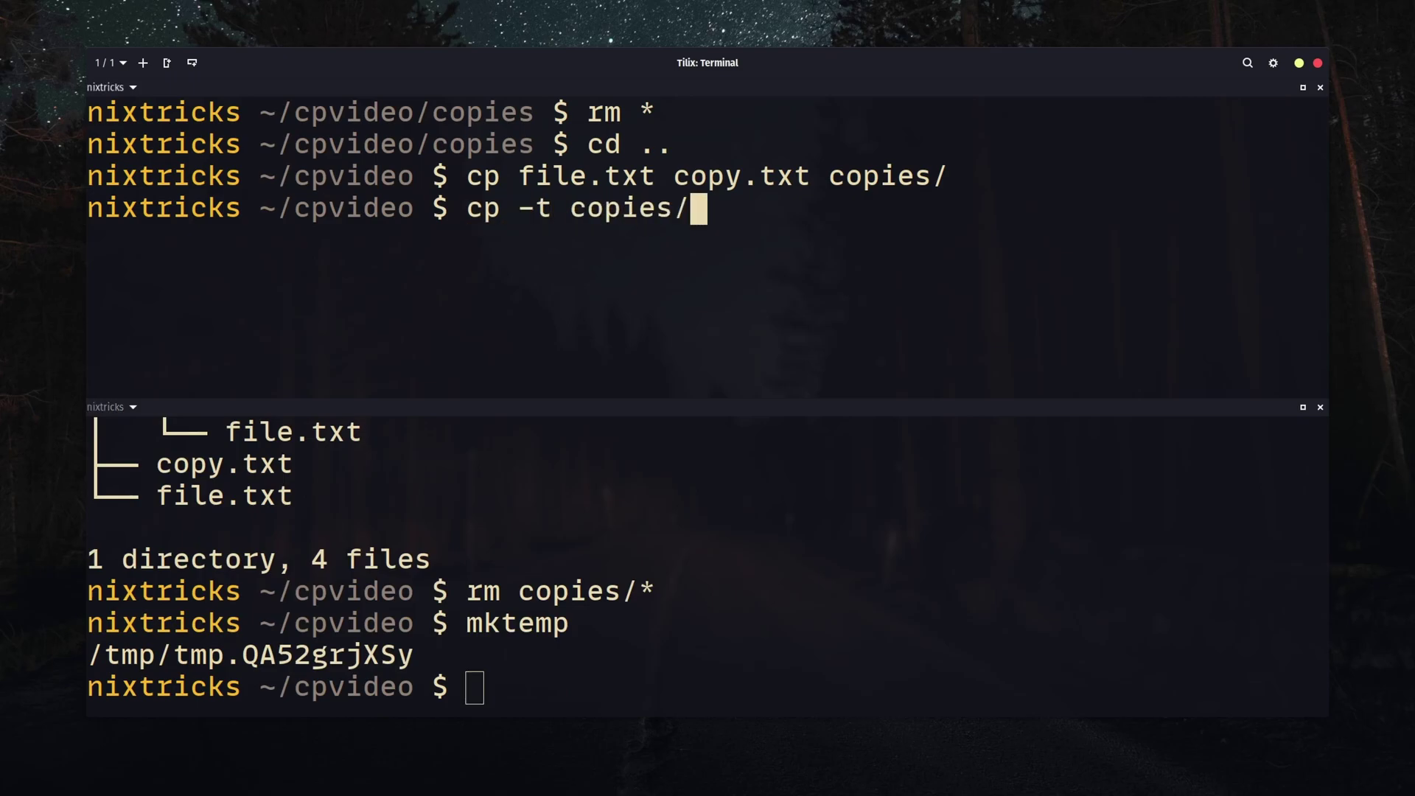
{"action": "type", "text": " /tm"}
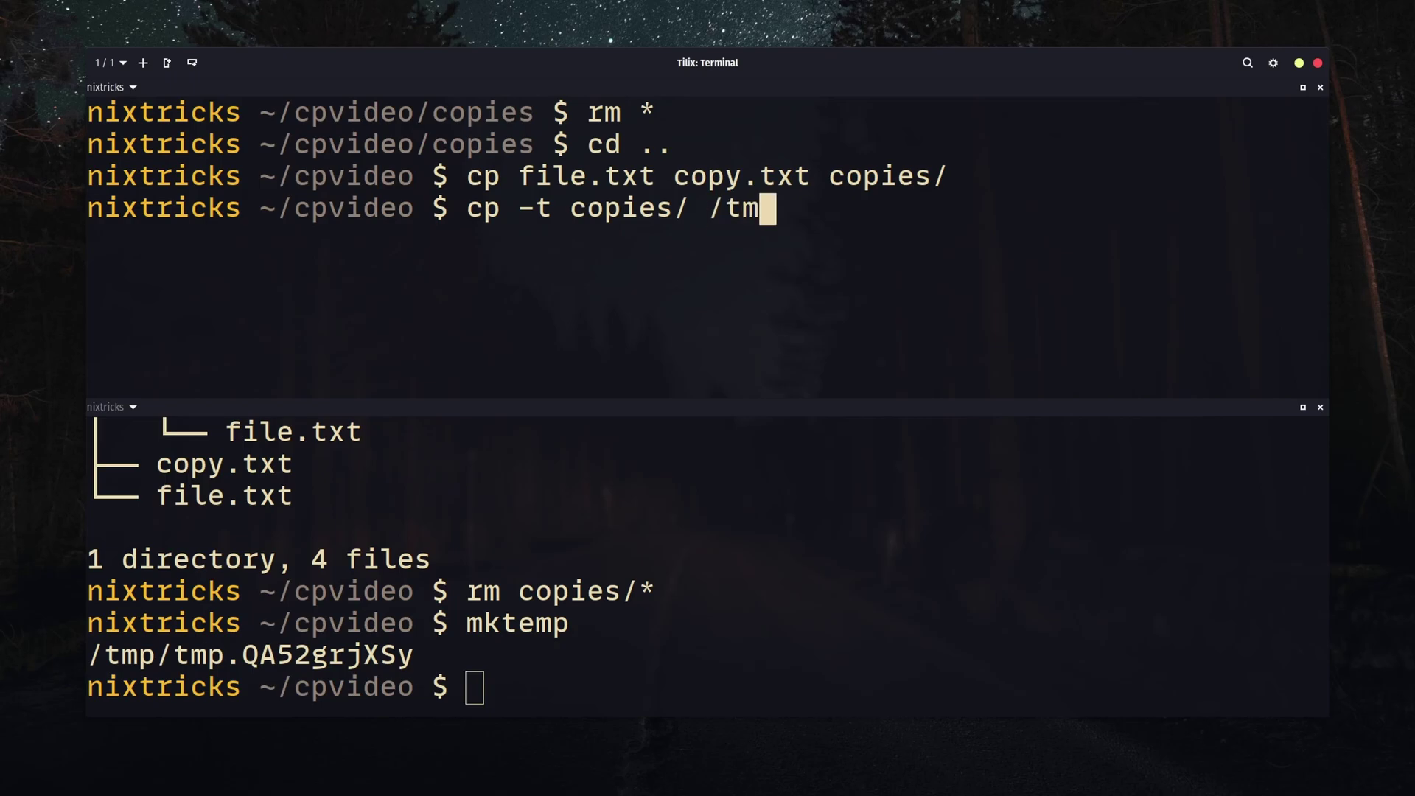
{"action": "type", "text": "p/tmp/"}
{"action": "key", "text": "Tab"}
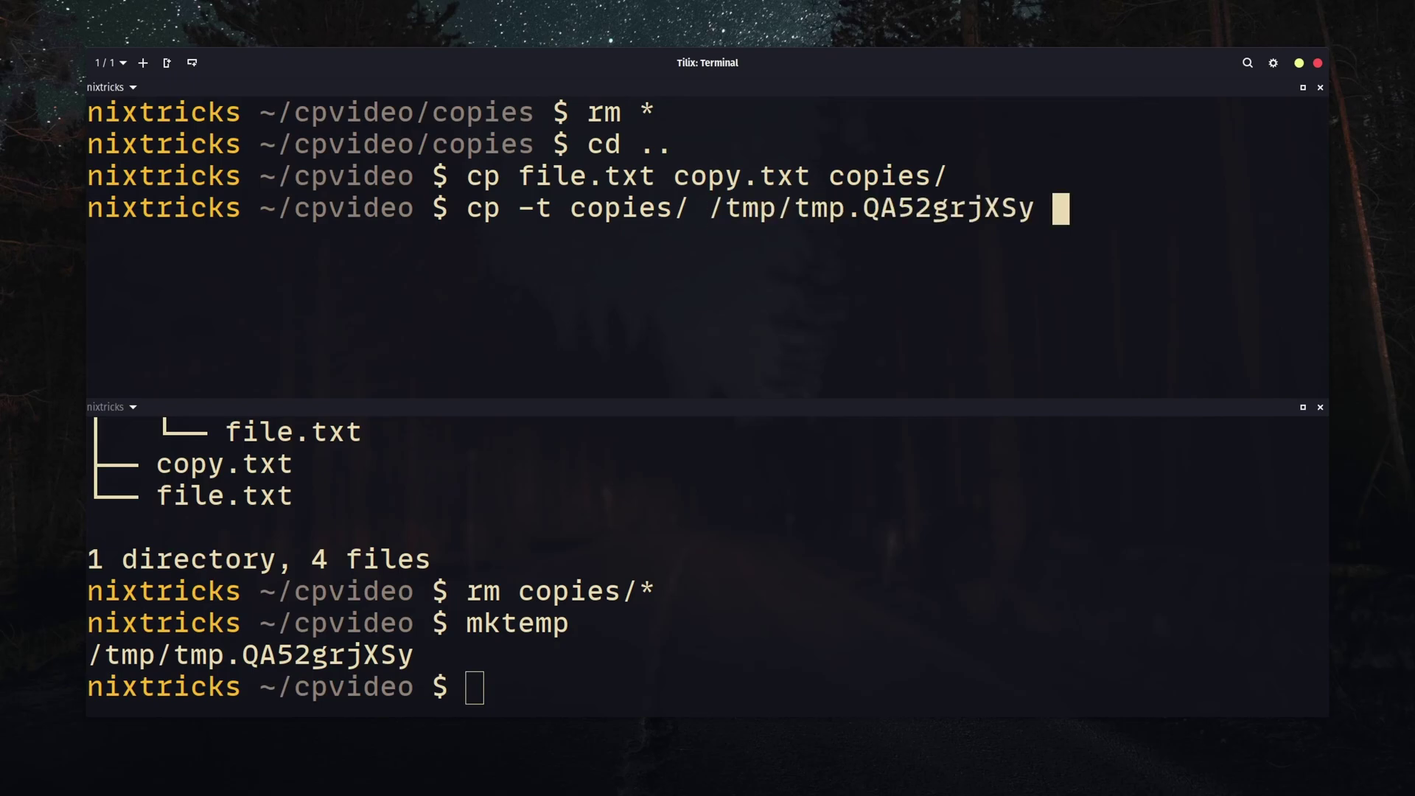
{"action": "type", "text": "./"}
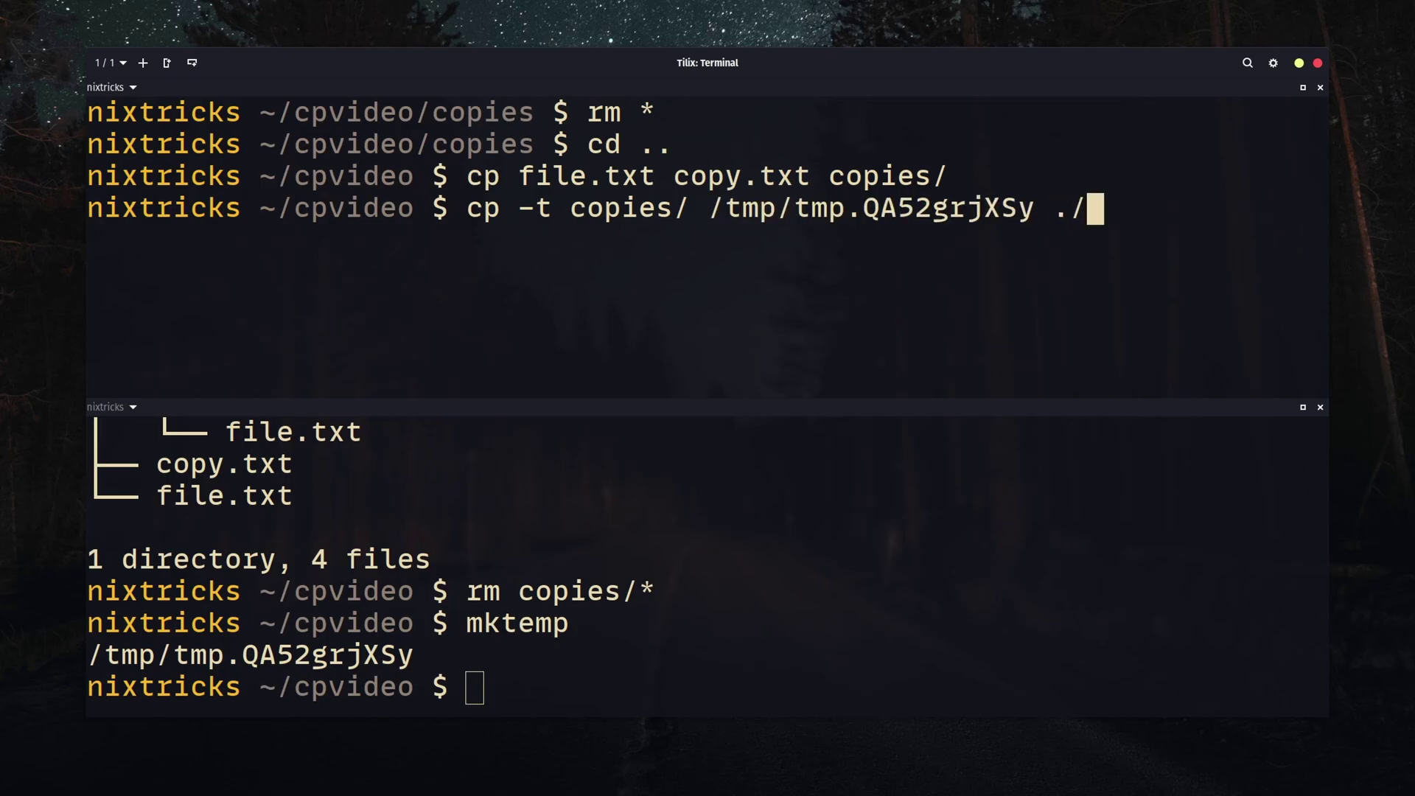
{"action": "type", "text": "*.txt"}
{"action": "key", "text": "Return"}
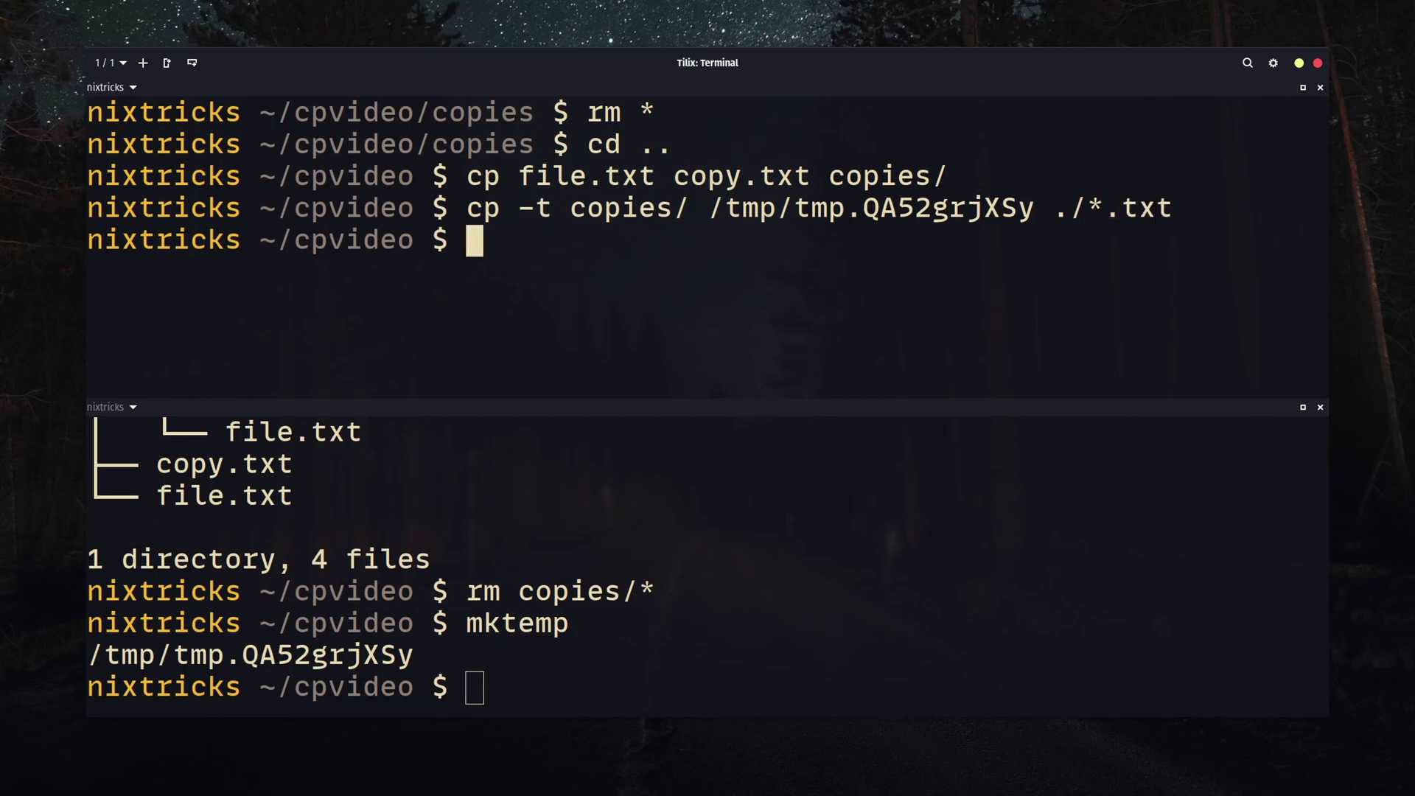
{"action": "key", "text": "alt+Down"}
{"action": "type", "text": "tree"}
{"action": "key", "text": "Return"}
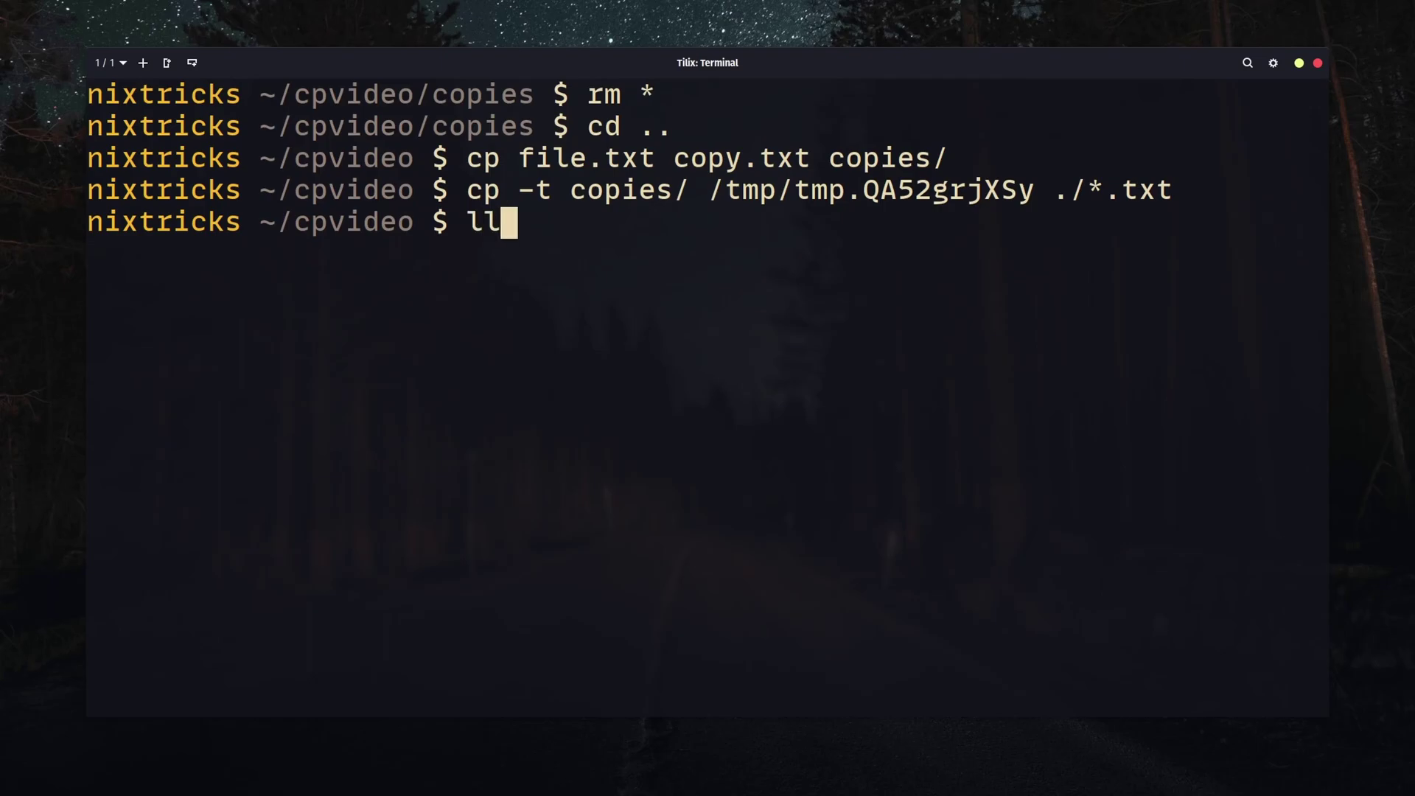
- Show plain cp failing on copies, then copy it recursively to backup and check the tree
{"action": "key", "text": "Return"}
{"action": "type", "text": "cp "}
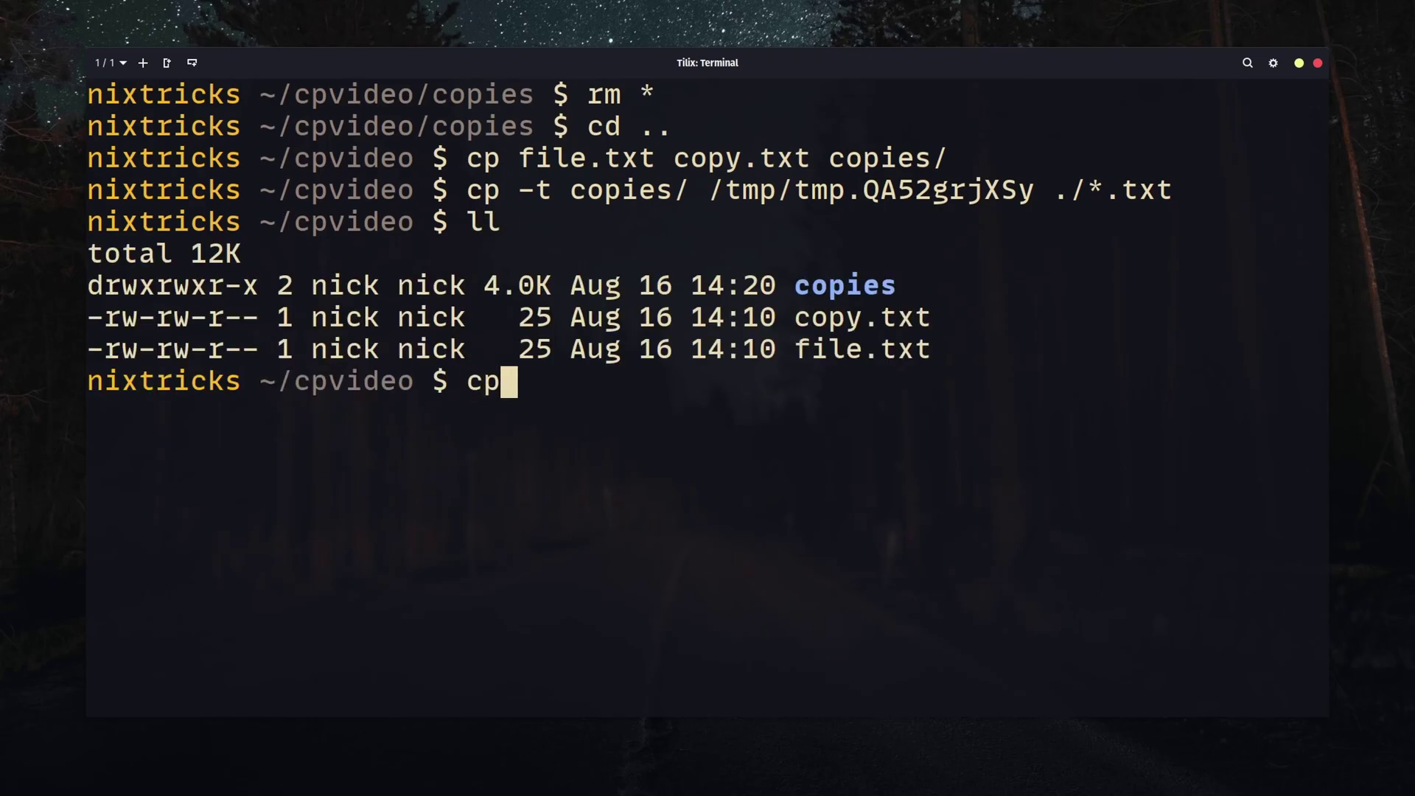
{"action": "type", "text": "copies/"}
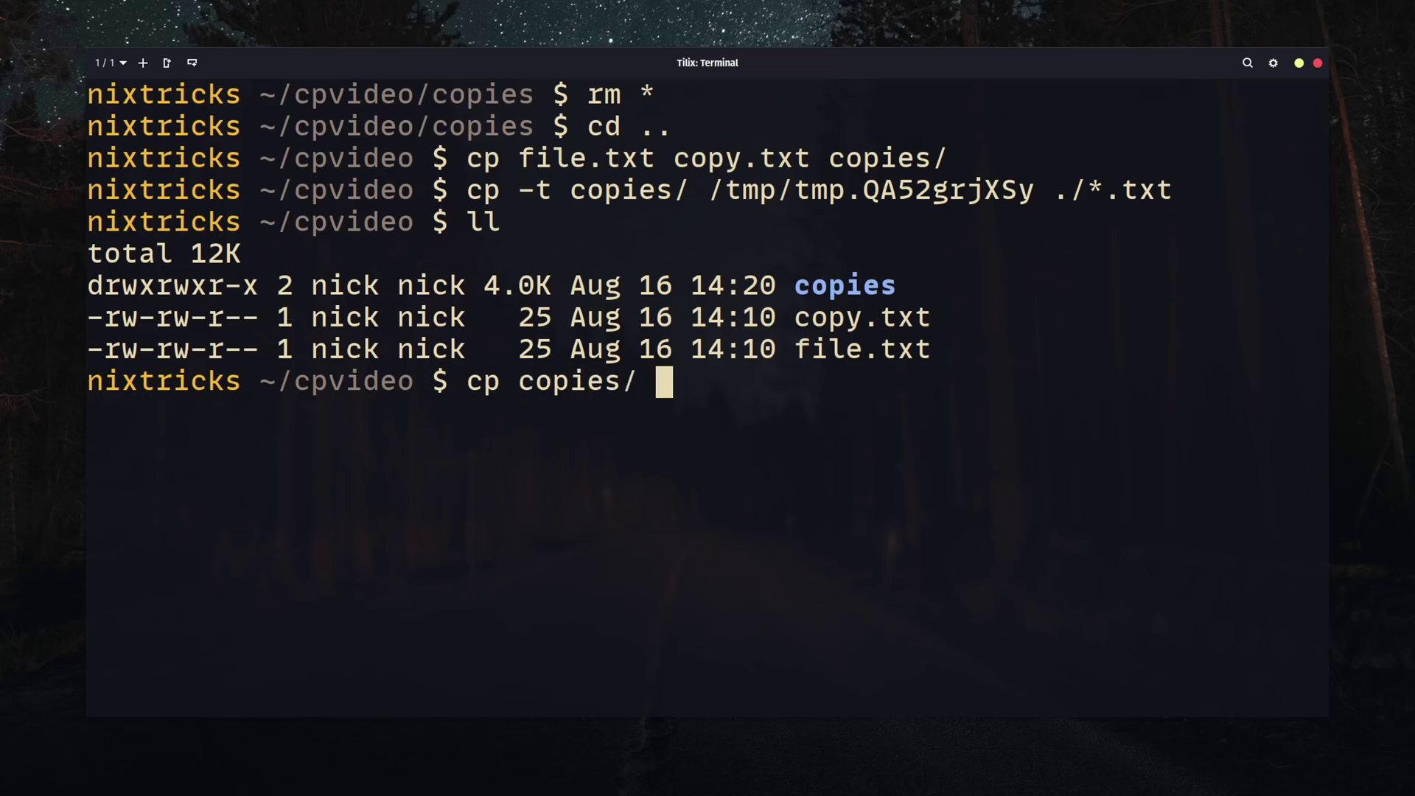
{"action": "type", "text": " ba"}
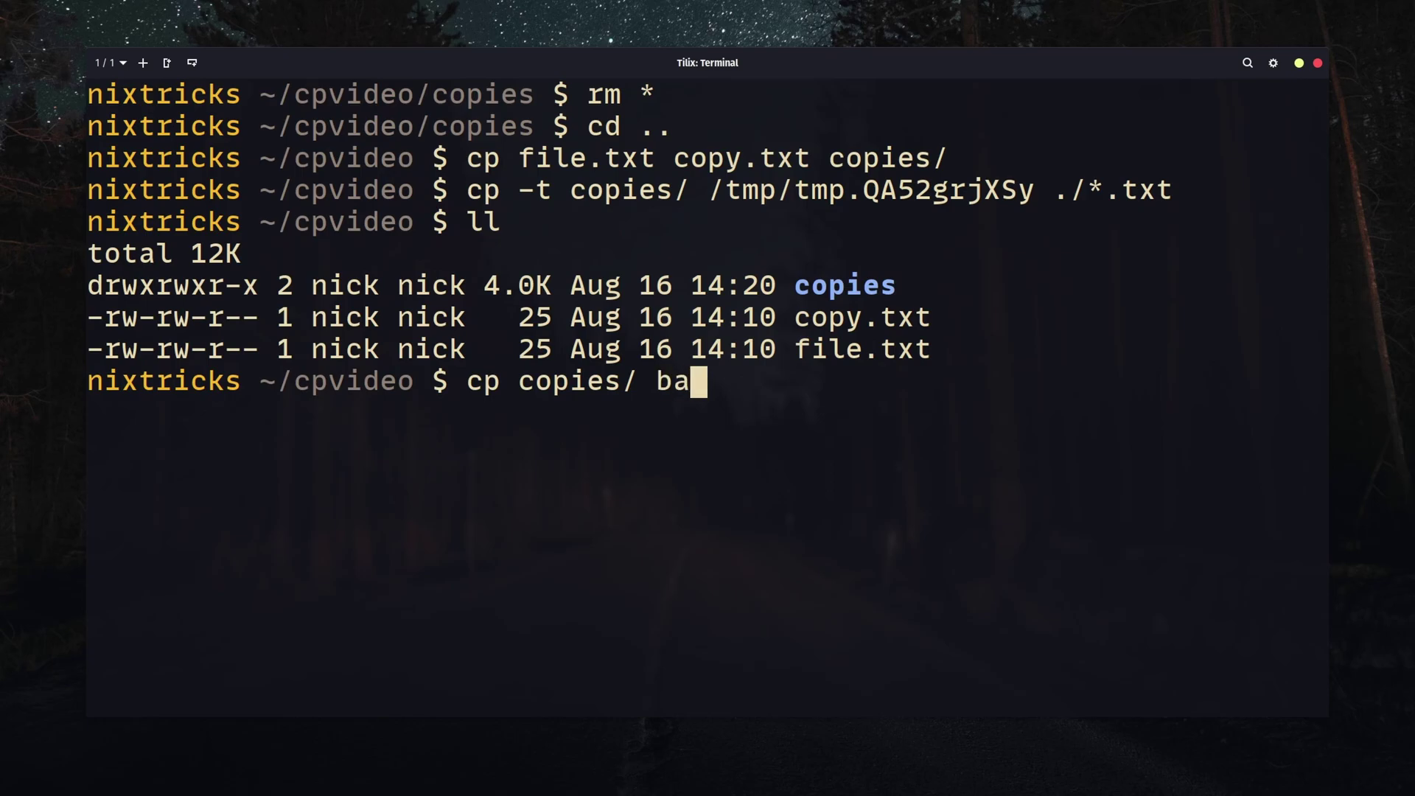
{"action": "type", "text": "ckup"}
{"action": "key", "text": "Return"}
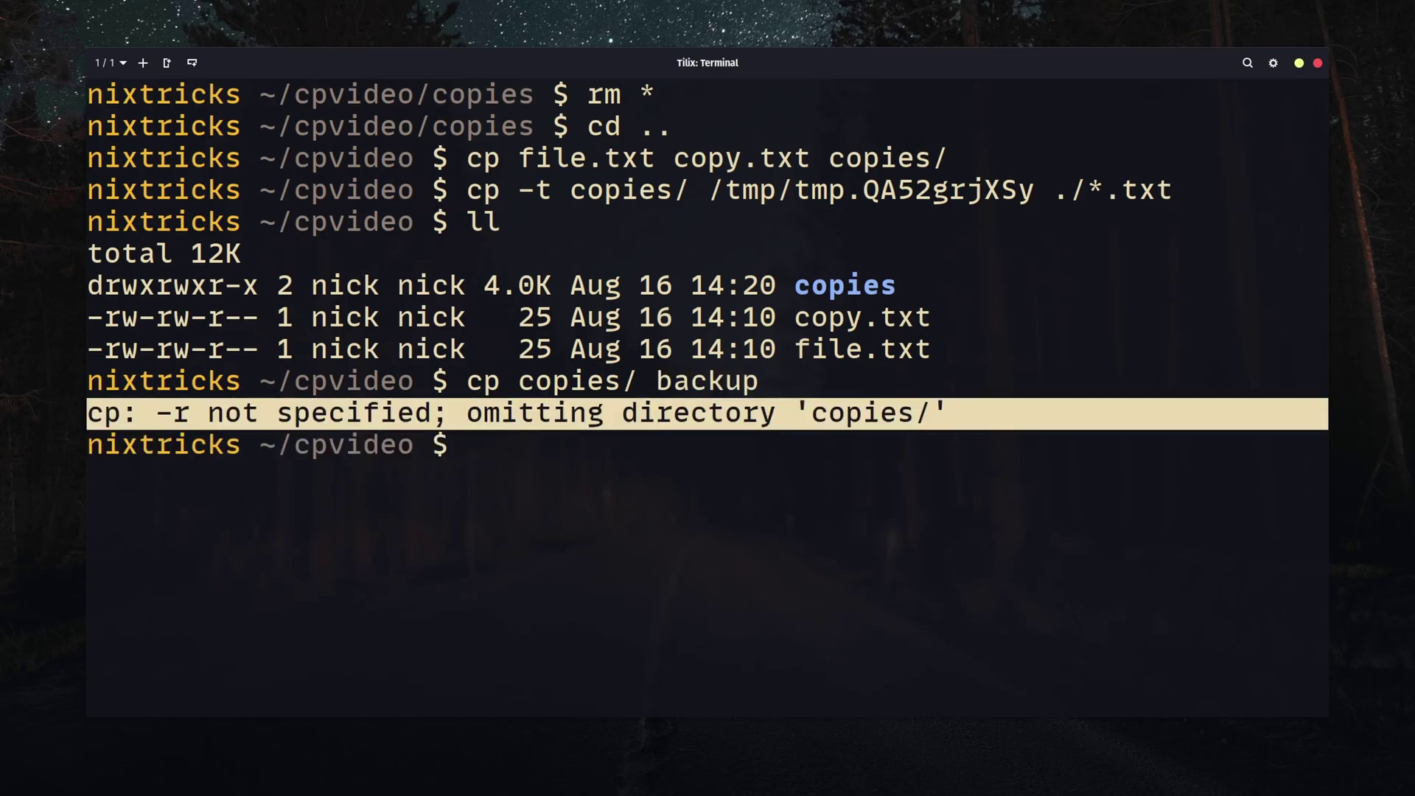
{"action": "type", "text": "cp -r "}
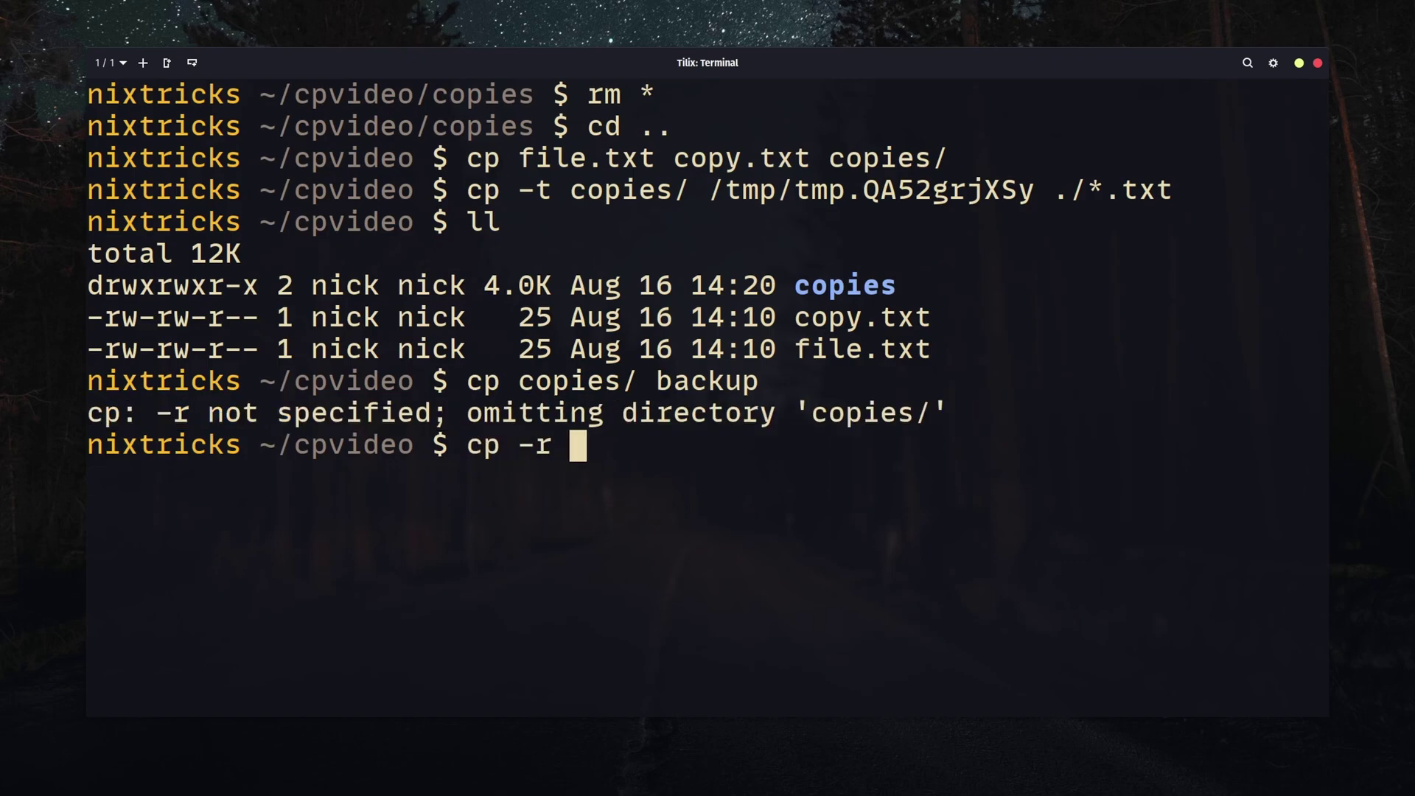
{"action": "type", "text": "copies/ ba"}
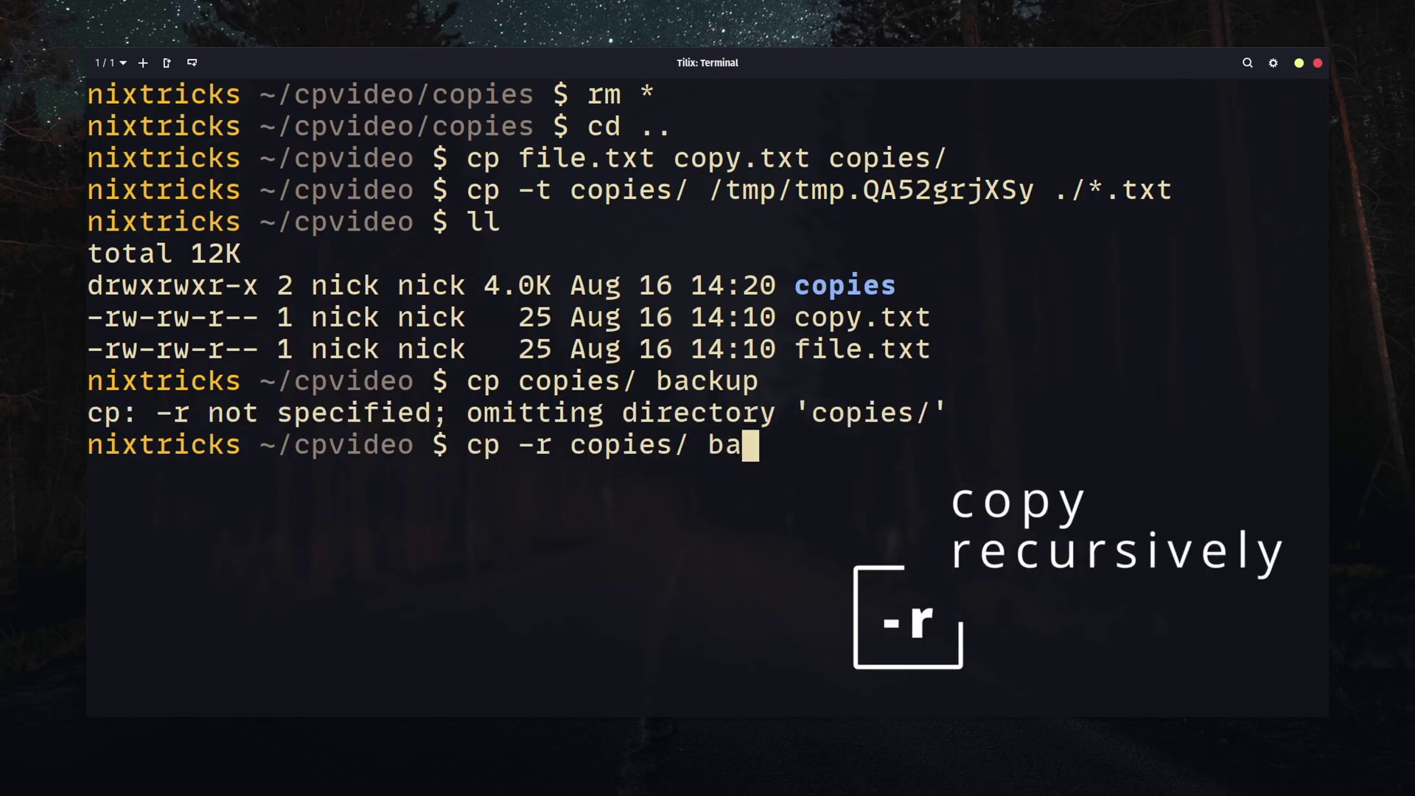
{"action": "type", "text": "ckup"}
{"action": "key", "text": "Return"}
{"action": "type", "text": "ll"}
{"action": "key", "text": "Return"}
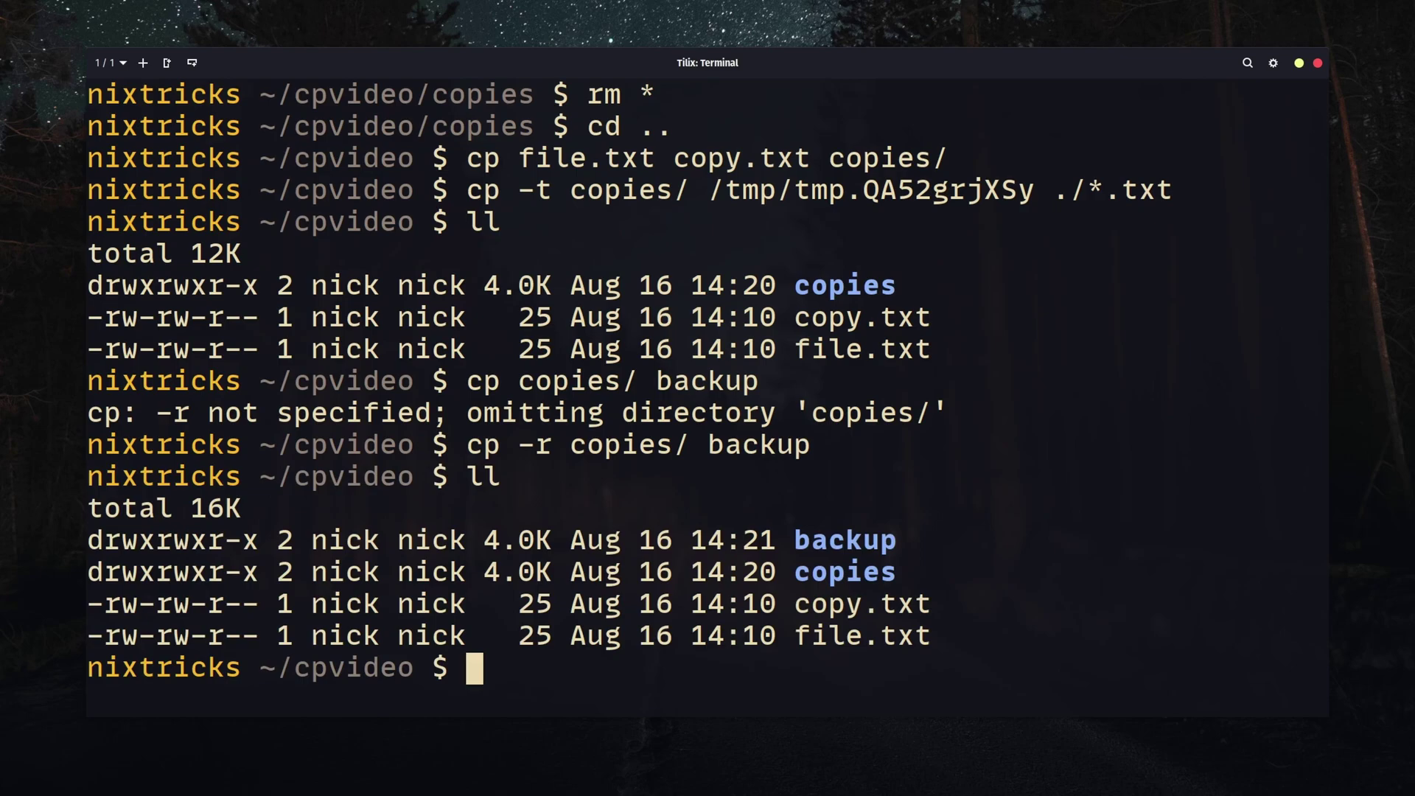
{"action": "type", "text": "tree"}
{"action": "key", "text": "Return"}
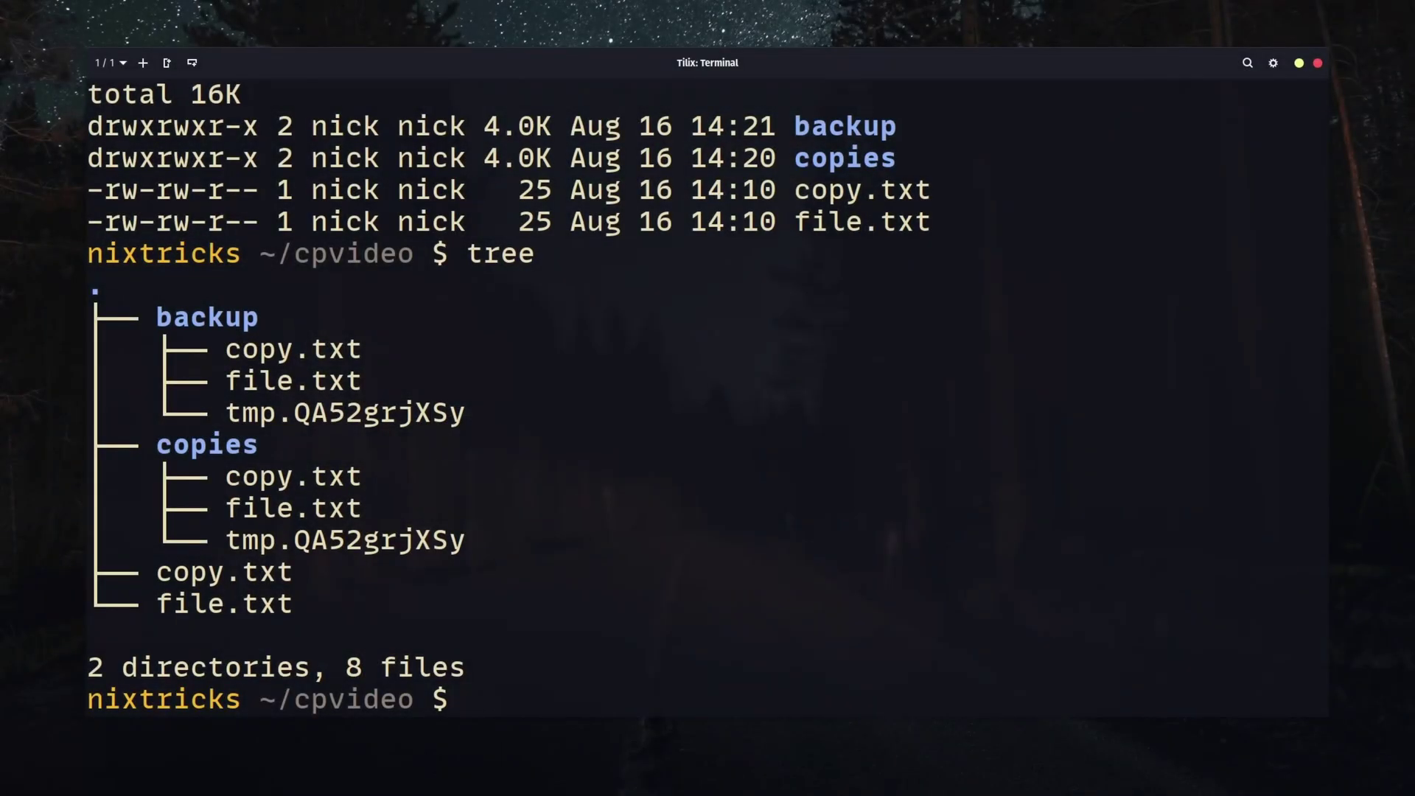
{"action": "type", "text": "ll"}
- Delete everything in cpvideo with rm -r * and confirm it is empty
{"action": "key", "text": "Return"}
{"action": "type", "text": "rm "}
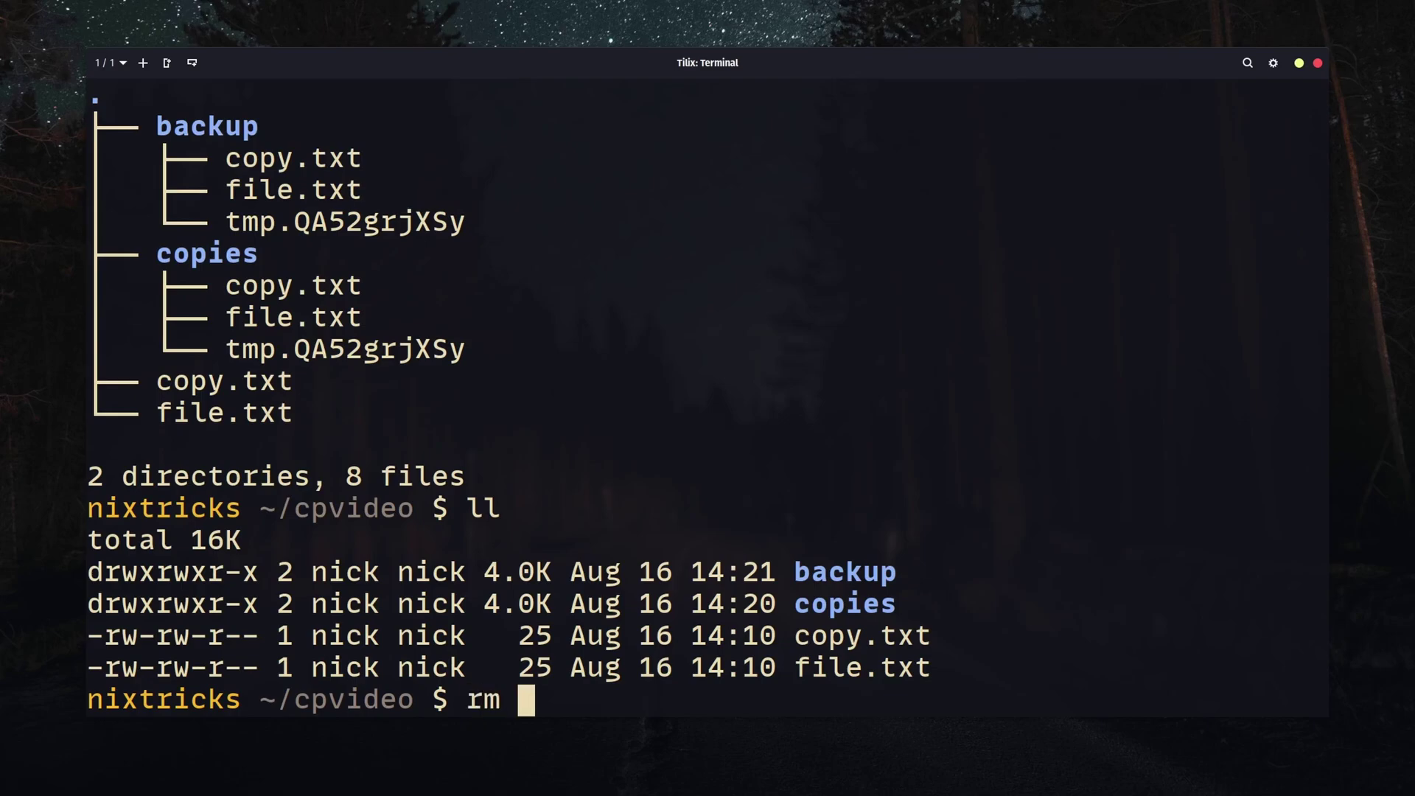
{"action": "type", "text": "-r *"}
{"action": "key", "text": "Return"}
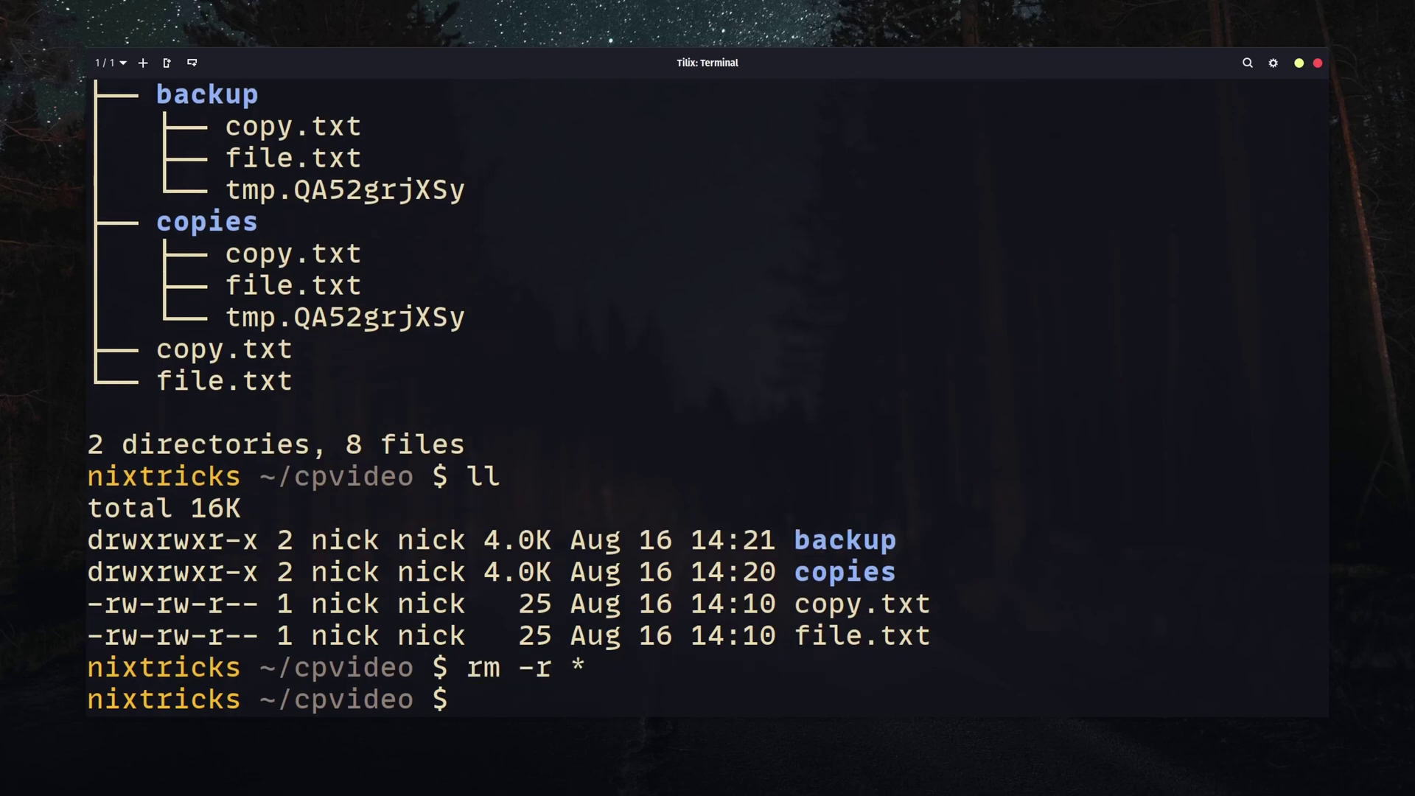
{"action": "type", "text": "ll"}
{"action": "key", "text": "Return"}
{"action": "type", "text": "clear"}
- Create a folder named directory and an empty file.txt, then list them
{"action": "key", "text": "Return"}
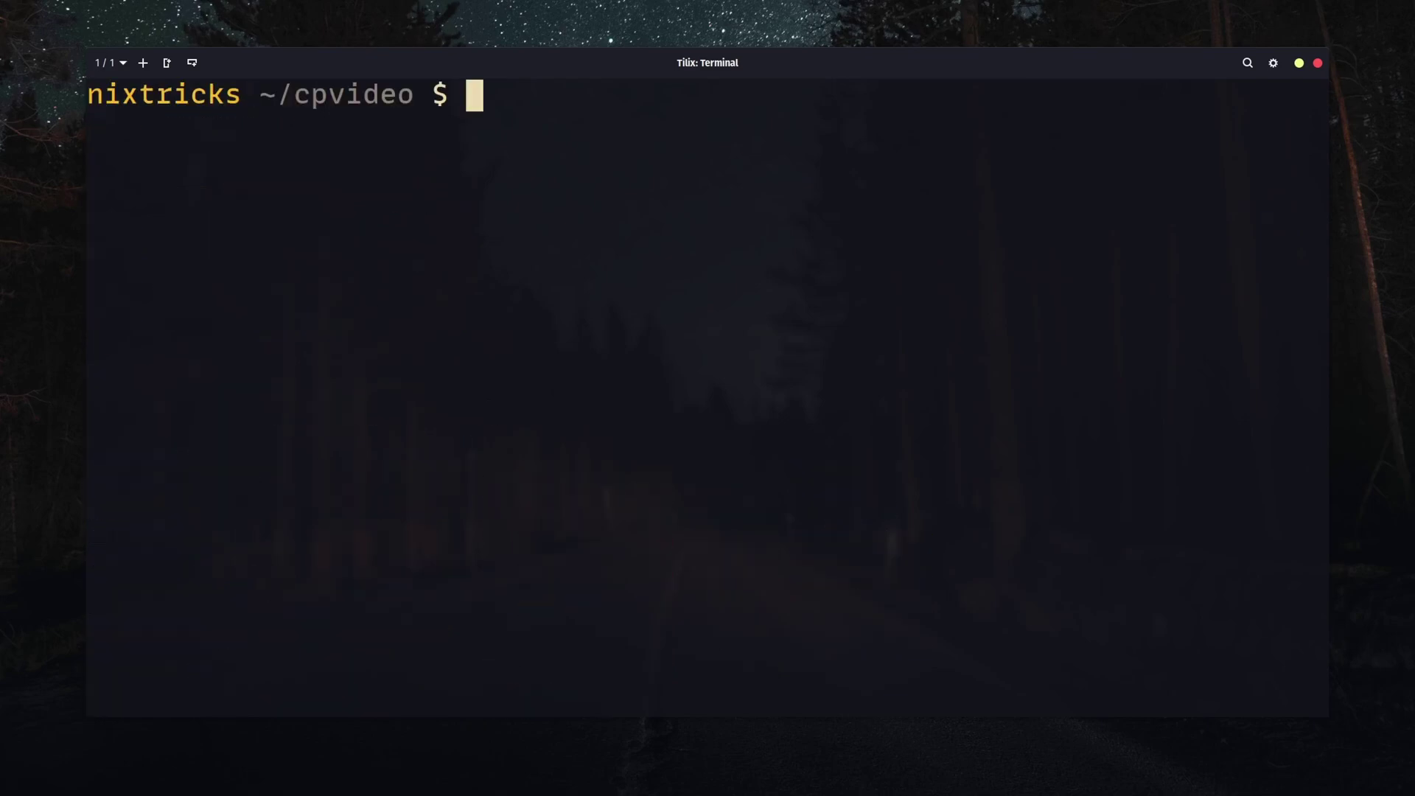
{"action": "type", "text": "mkd"}
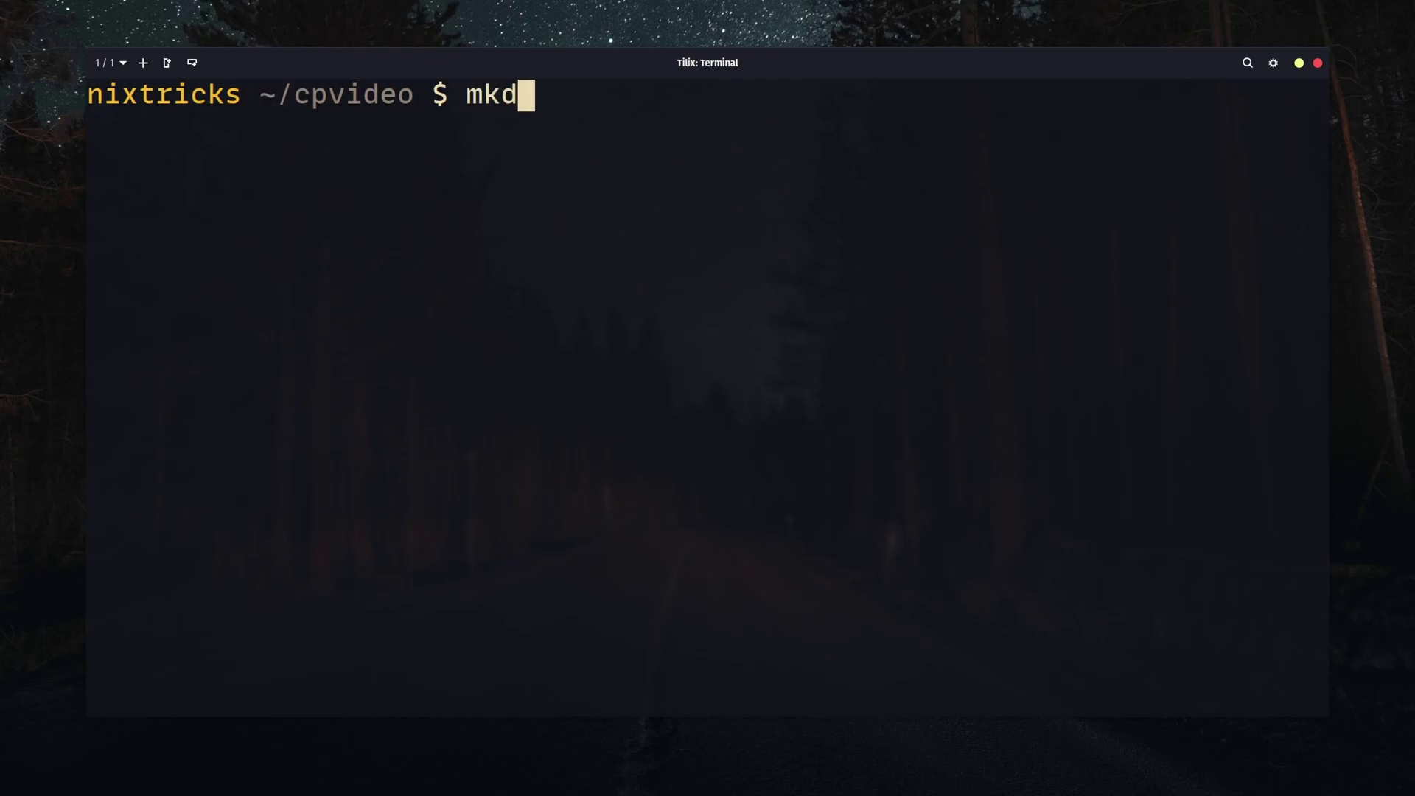
{"action": "type", "text": "ir directory"}
{"action": "key", "text": "Return"}
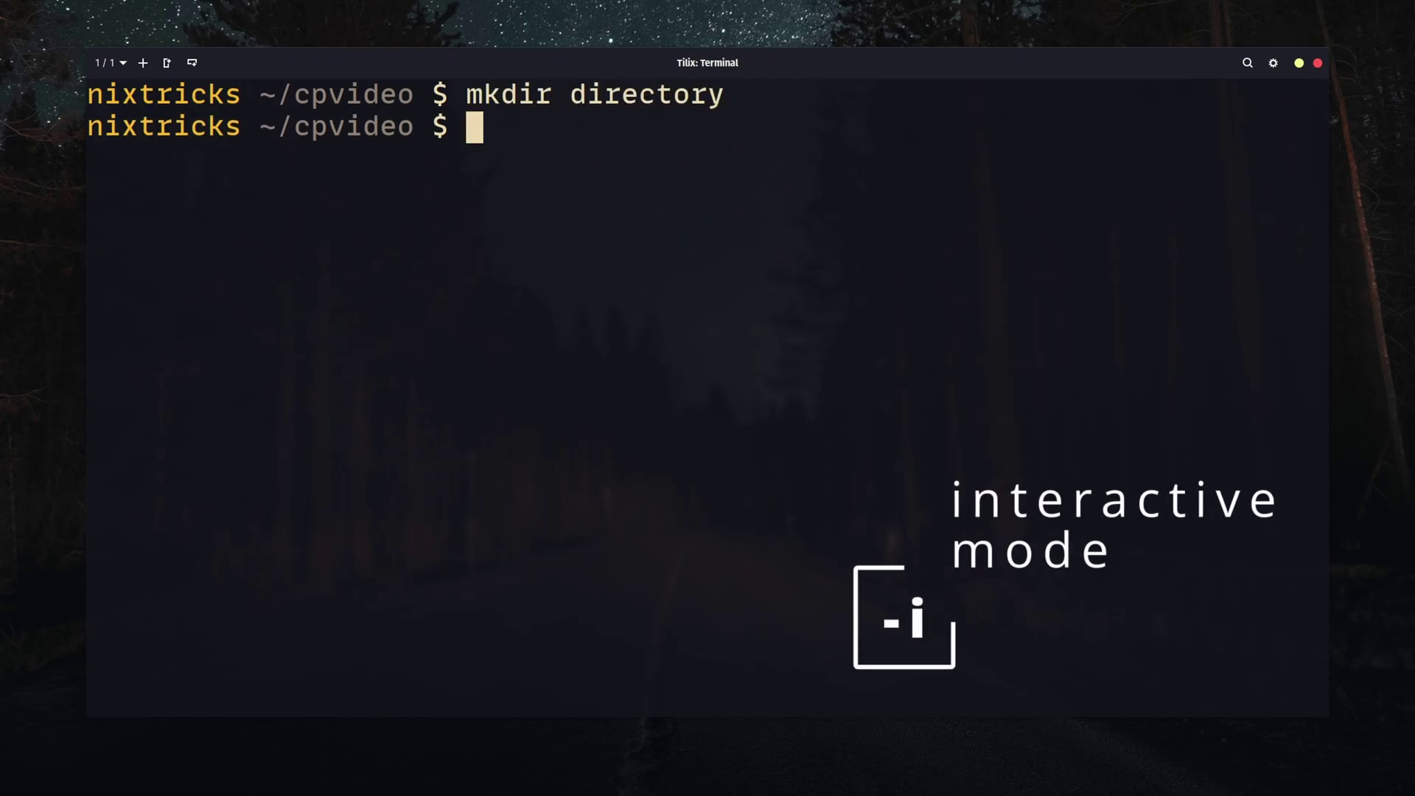
{"action": "type", "text": "touch file.txt"}
{"action": "key", "text": "Return"}
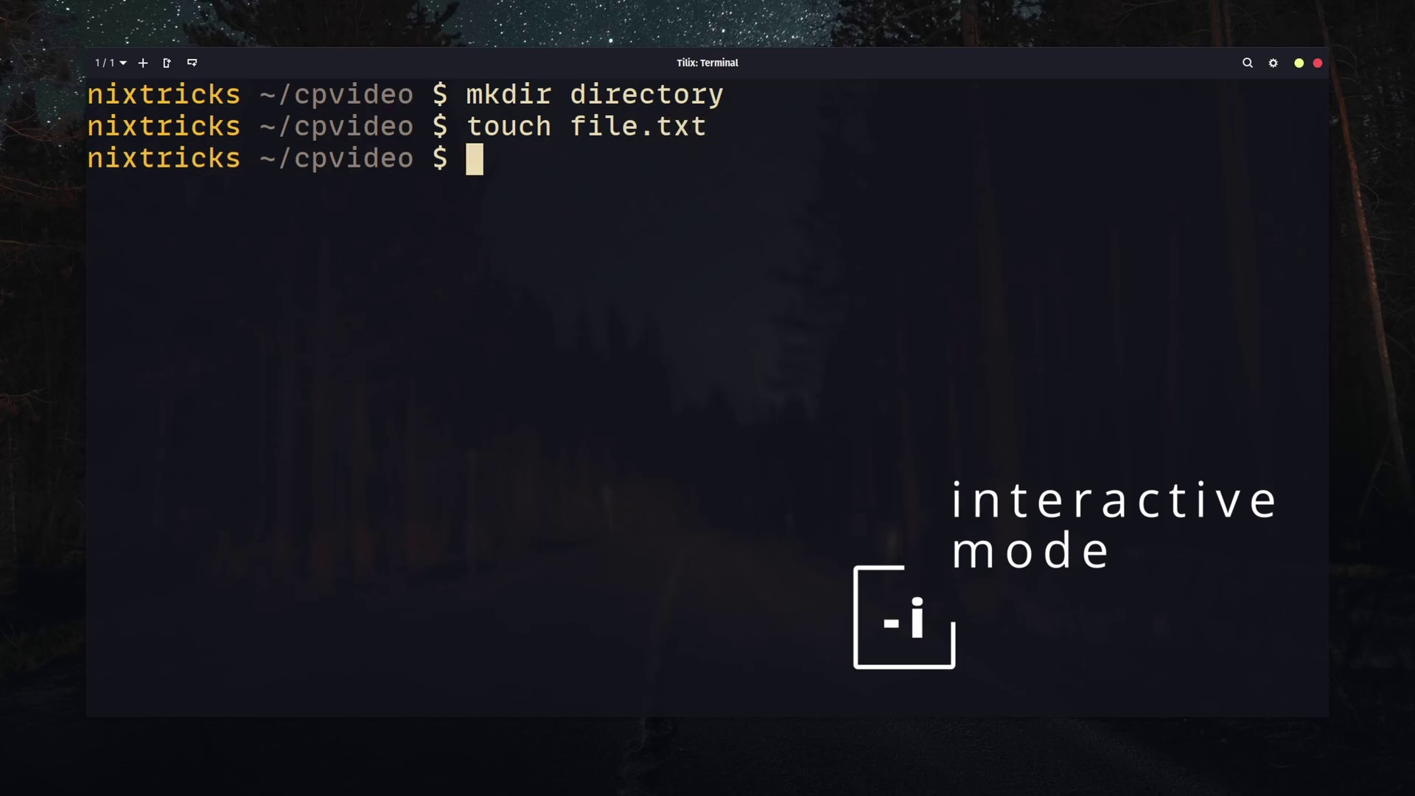
{"action": "type", "text": "ll"}
{"action": "key", "text": "Return"}
{"action": "type", "text": "cp file.txt "}
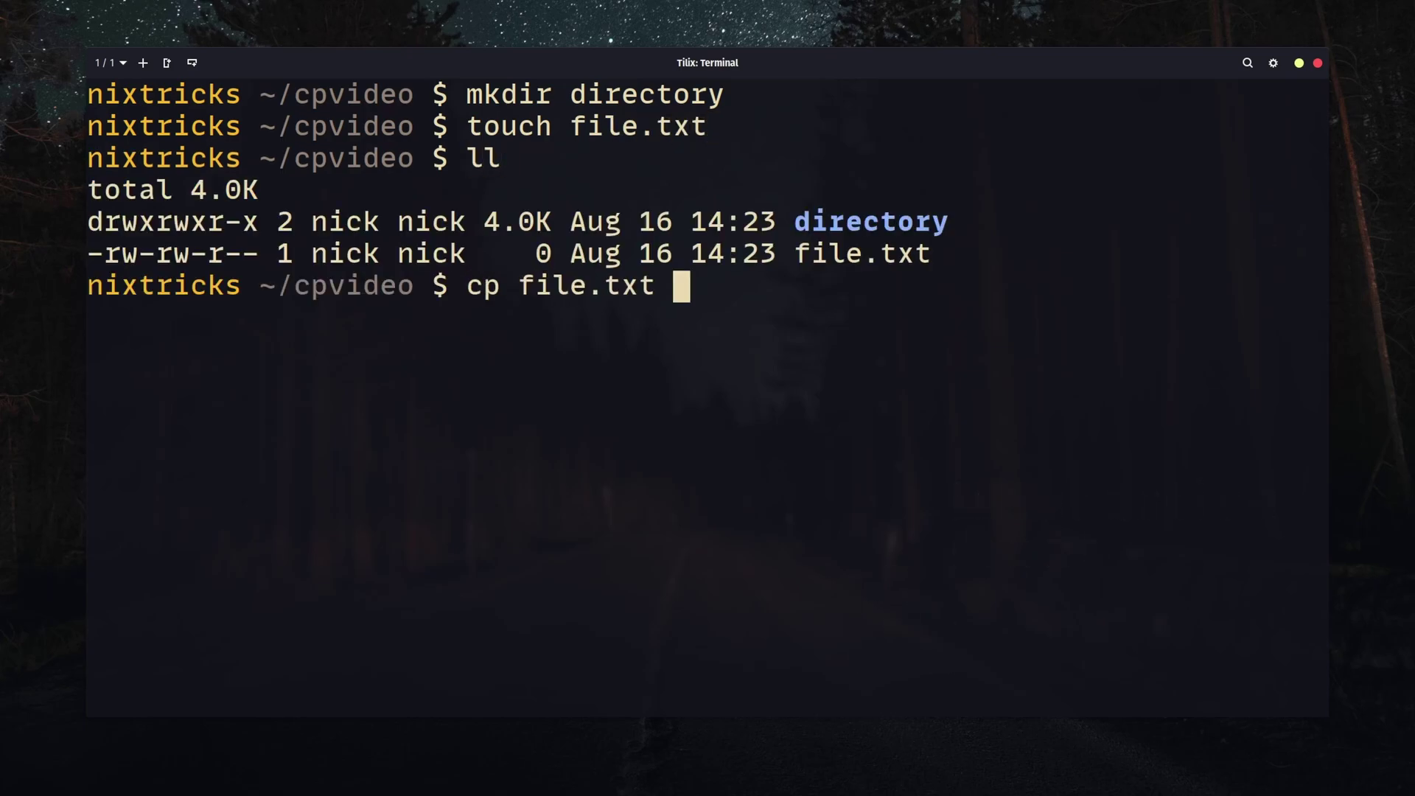
{"action": "type", "text": "di"}
- Copy file.txt into directory, then recopy it with cp -i and answer y to overwrite
{"action": "key", "text": "Tab"}
{"action": "key", "text": "Return"}
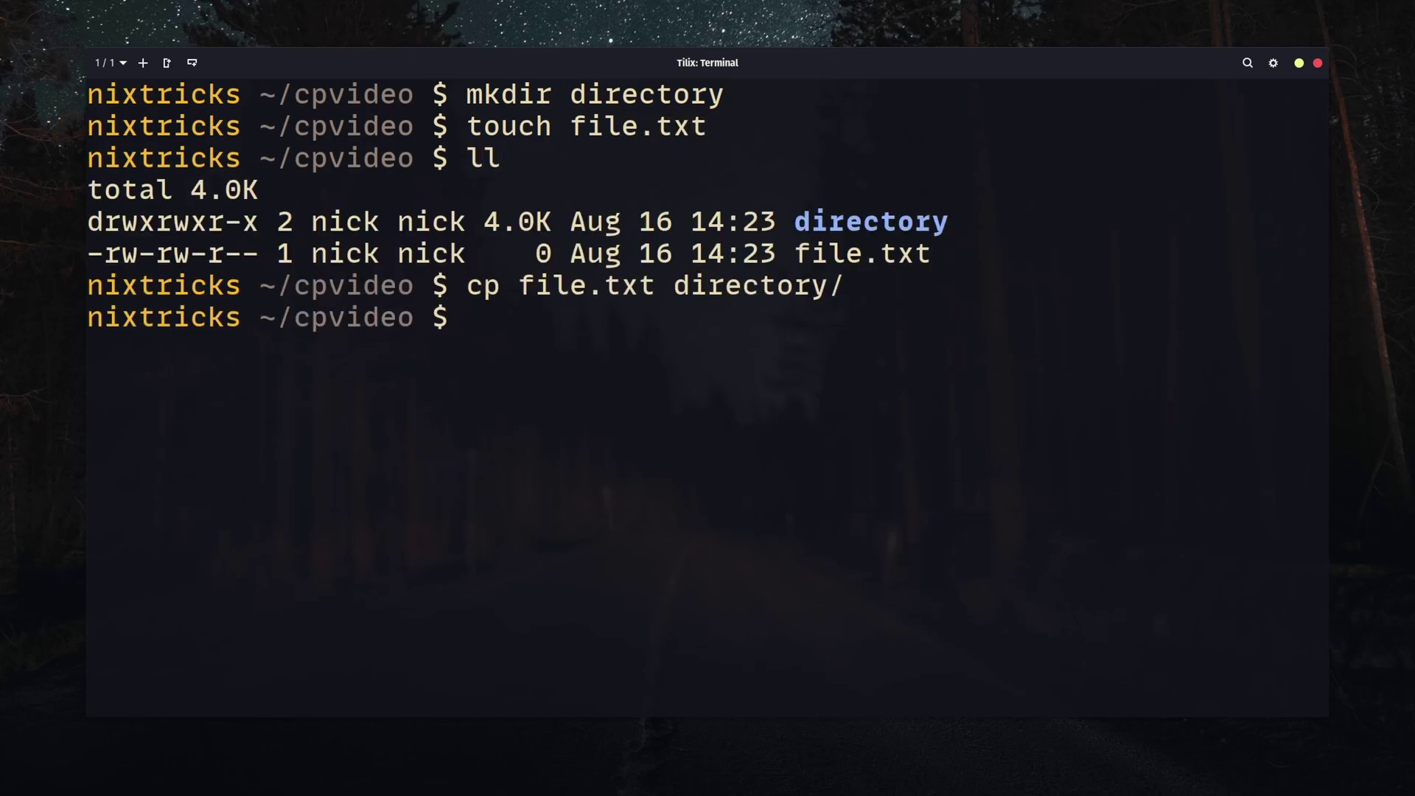
{"action": "key", "text": "Up"}
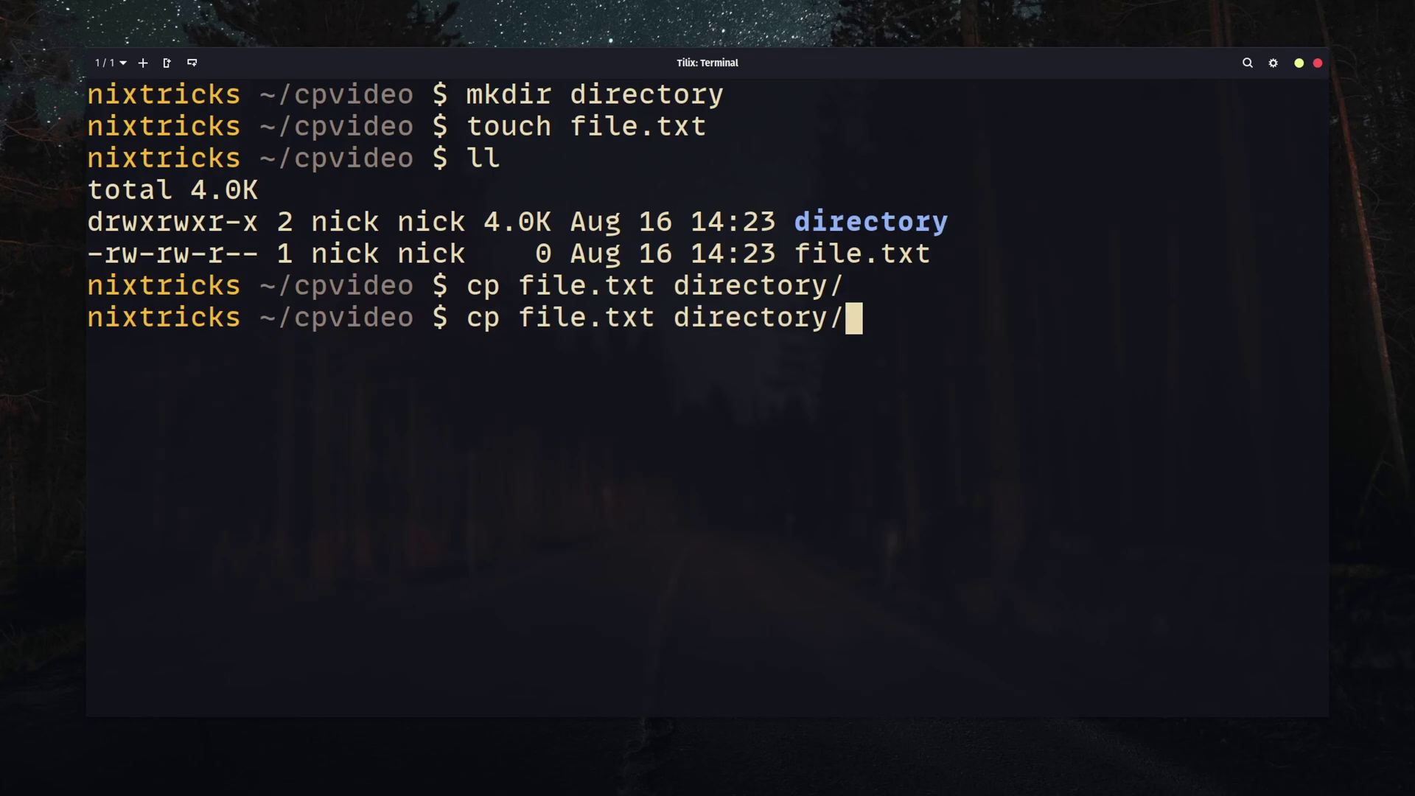
{"action": "type", "text": " -i"}
{"action": "key", "text": "Return"}
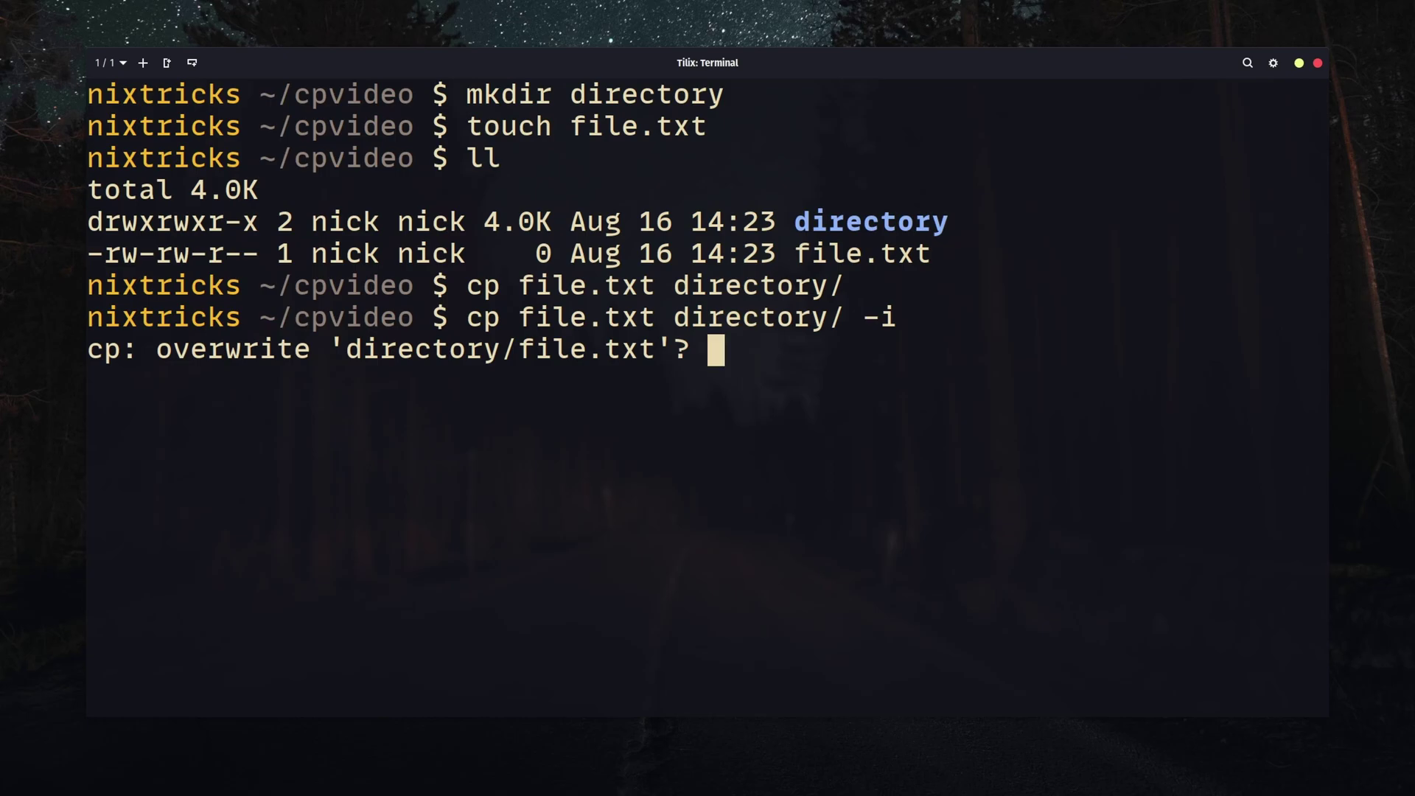
{"action": "type", "text": "y"}
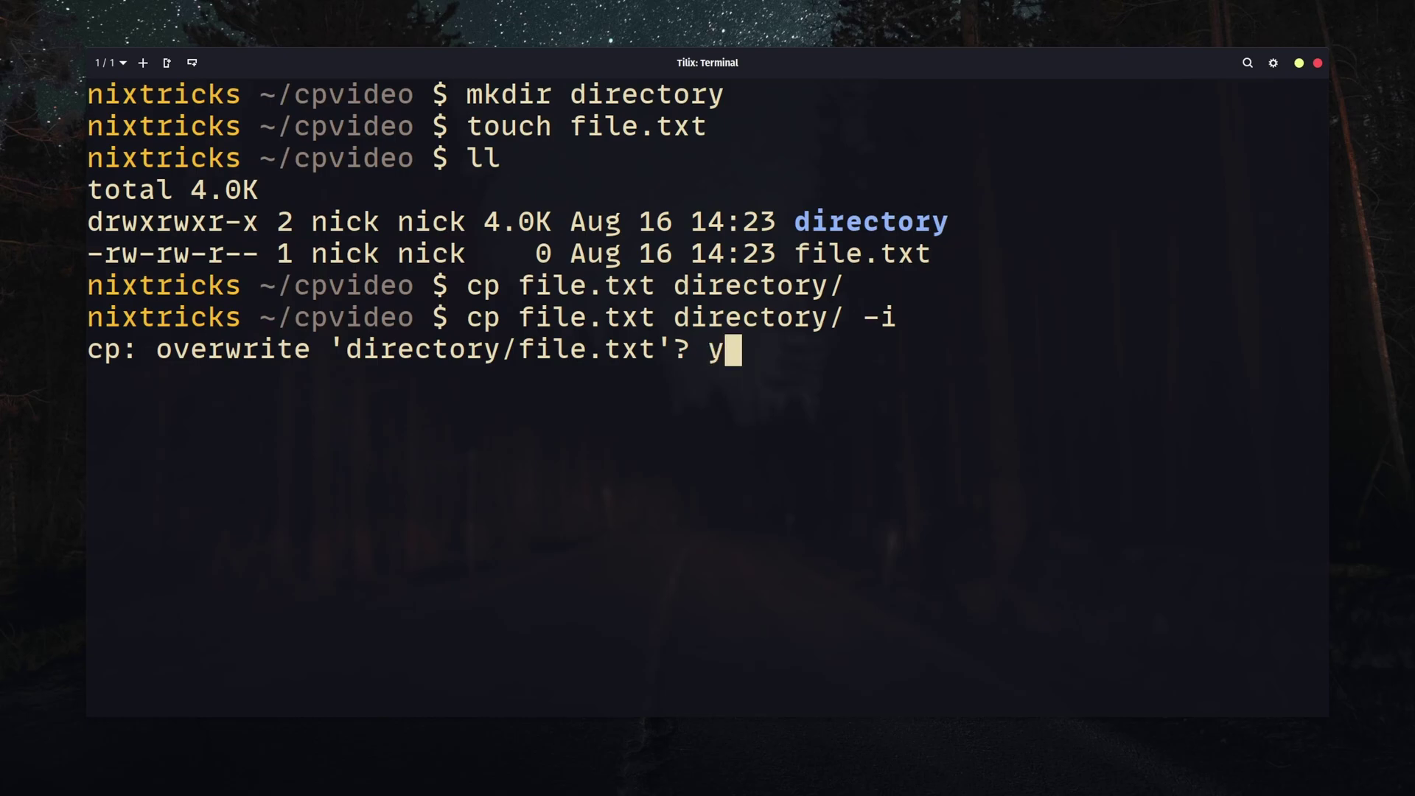
{"action": "key", "text": "Return"}
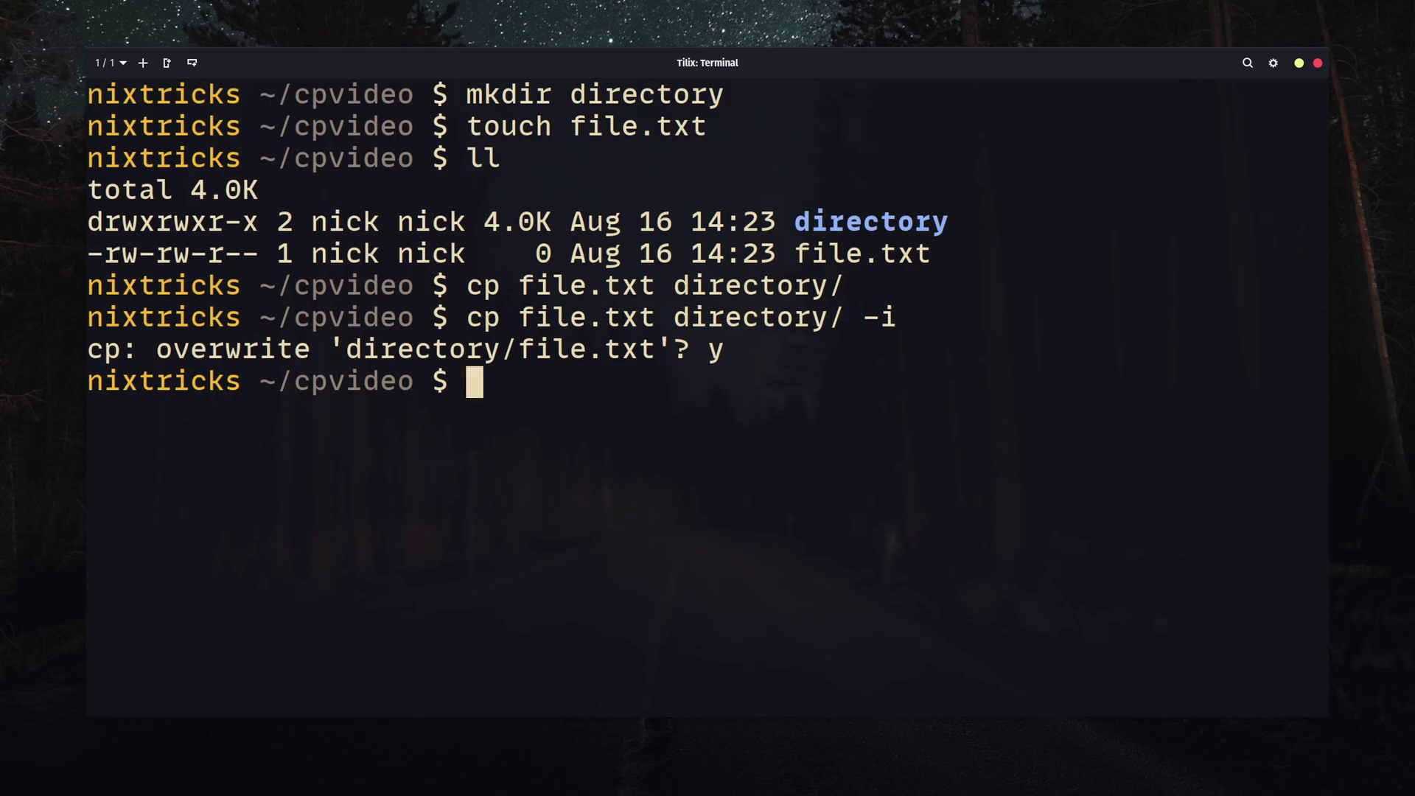
- Show the tree and copy file.txt into directory with no overwrite prompt
{"action": "key", "text": "ctrl+l"}
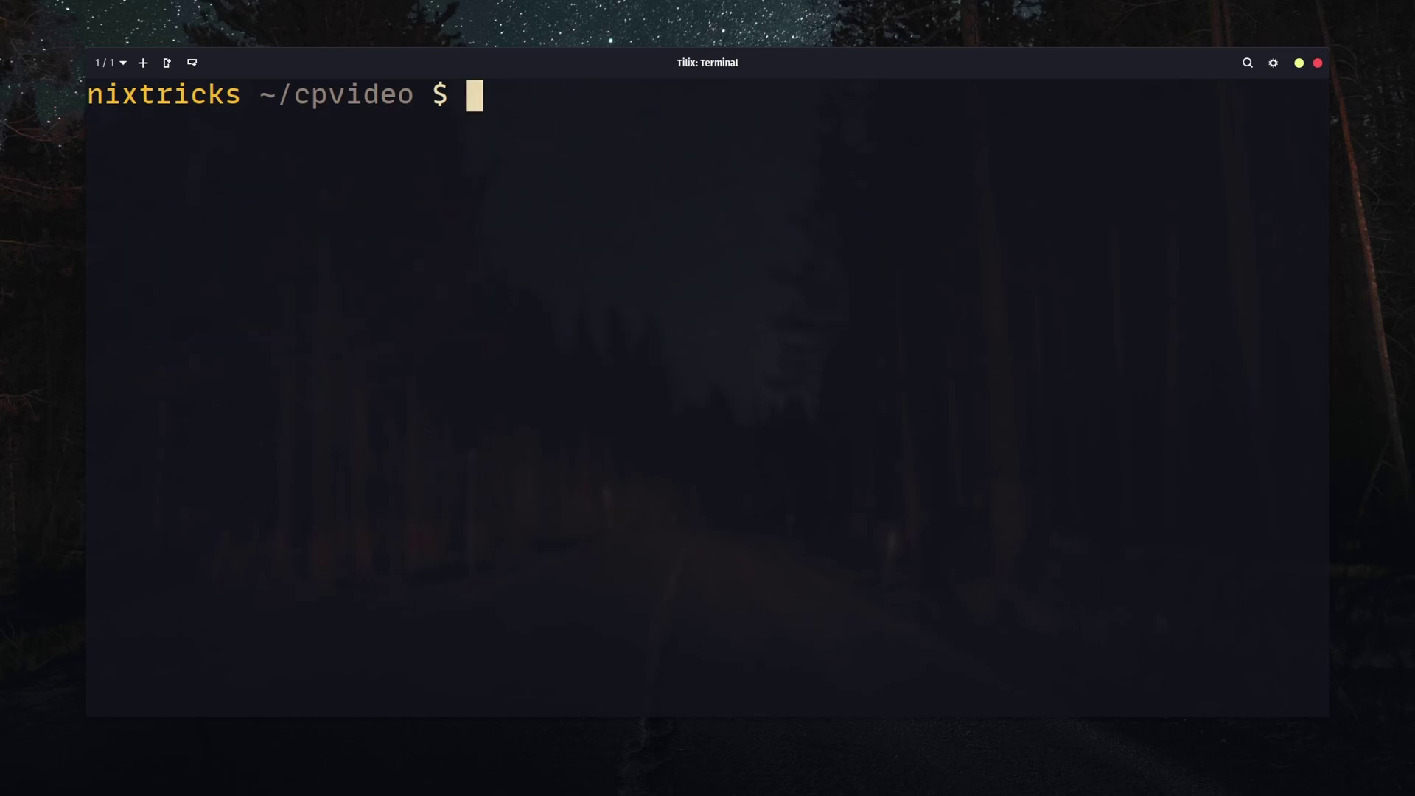
{"action": "type", "text": "tree"}
{"action": "key", "text": "Return"}
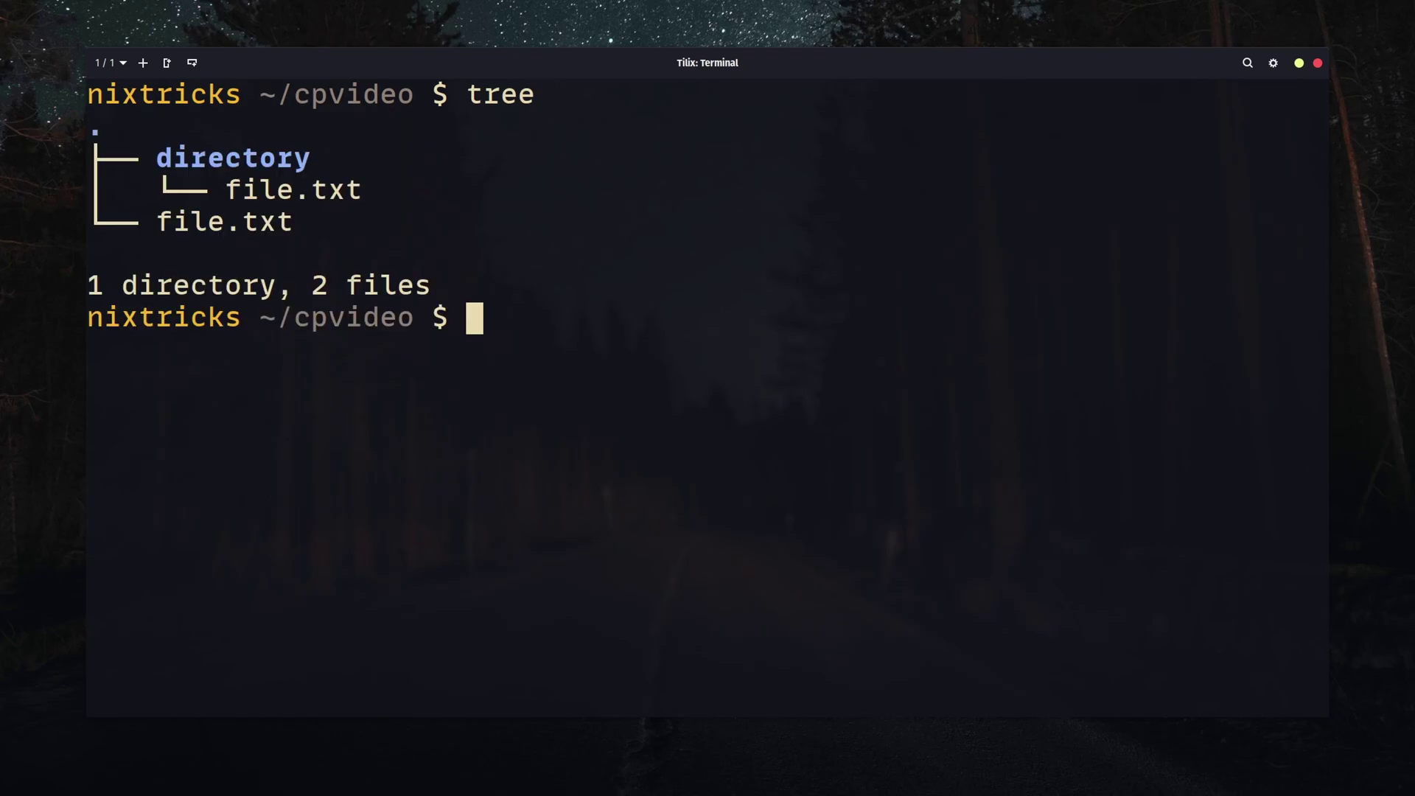
{"action": "type", "text": "cp file.txt directory/"}
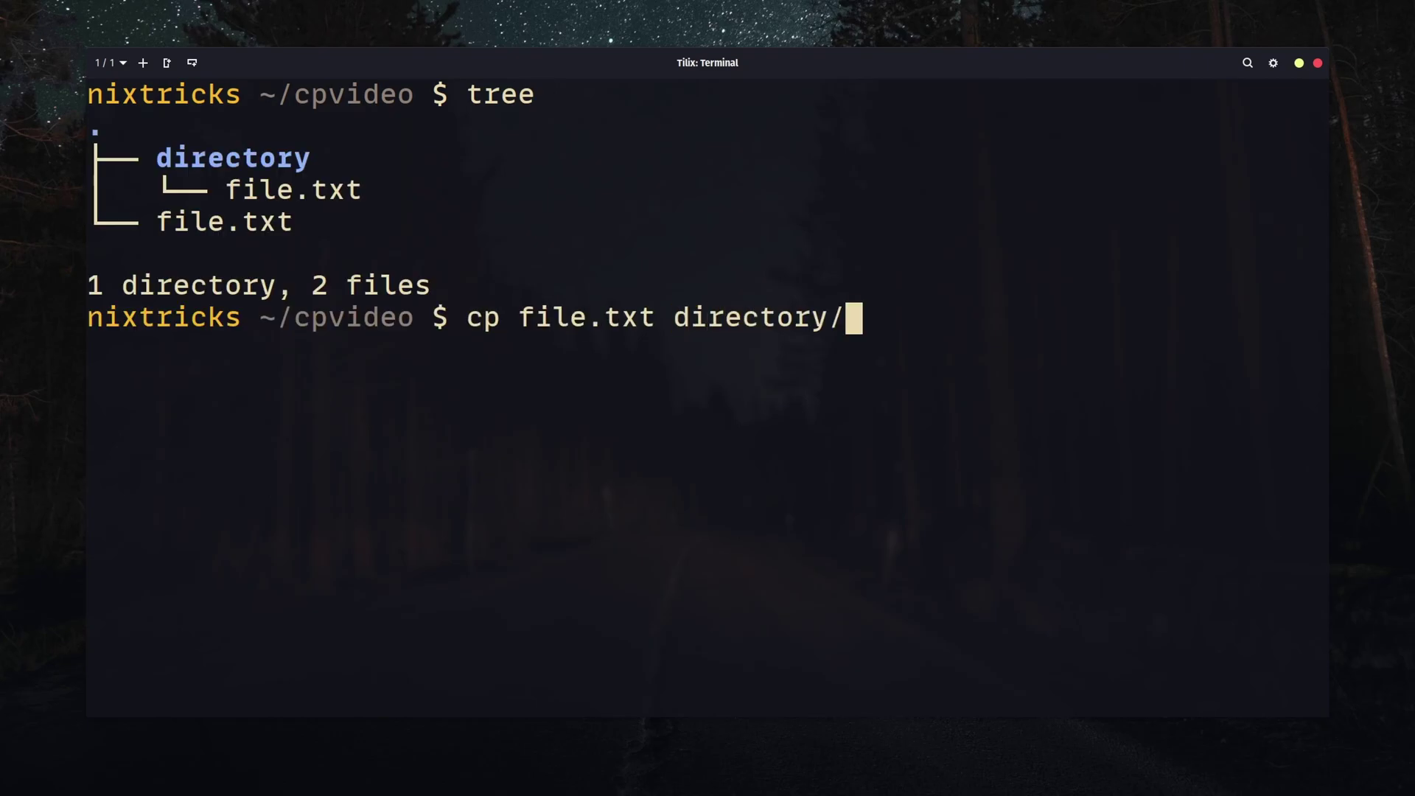
{"action": "key", "text": "Return"}
{"action": "type", "text": "alia"}
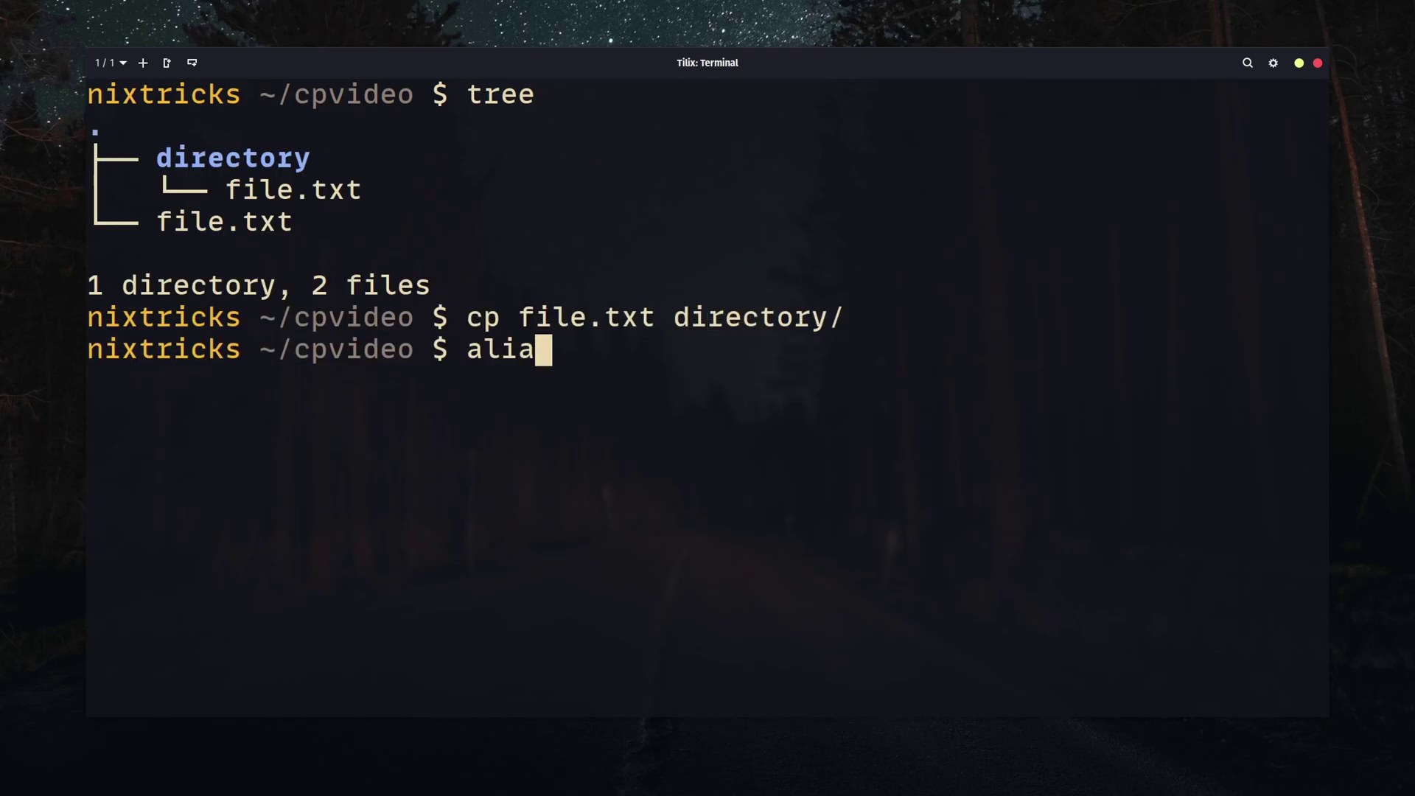
{"action": "type", "text": "s cp='"}
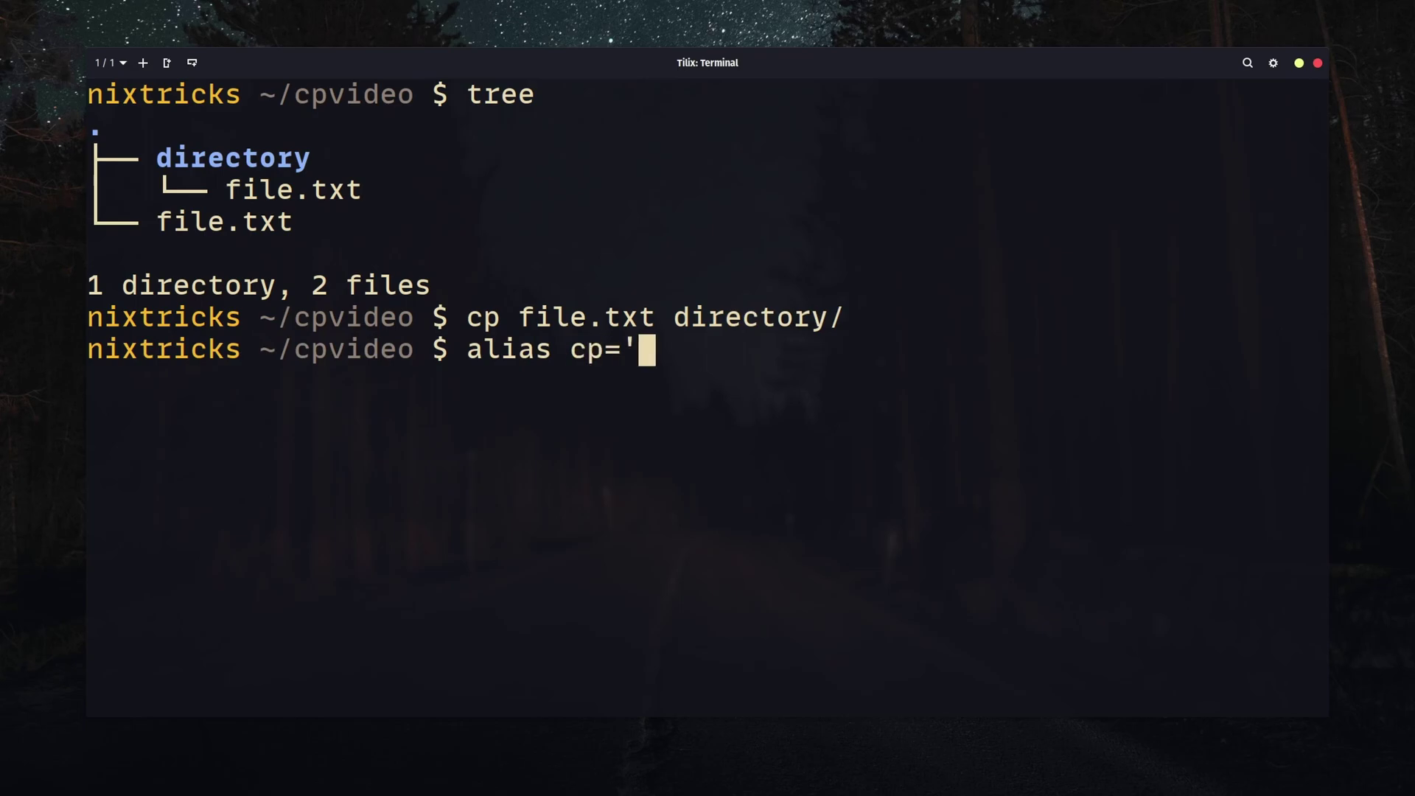
{"action": "type", "text": "cp -i'"}
- Alias cp to 'cp -i', rerun the copy, and decline the overwrite prompt
{"action": "key", "text": "Return"}
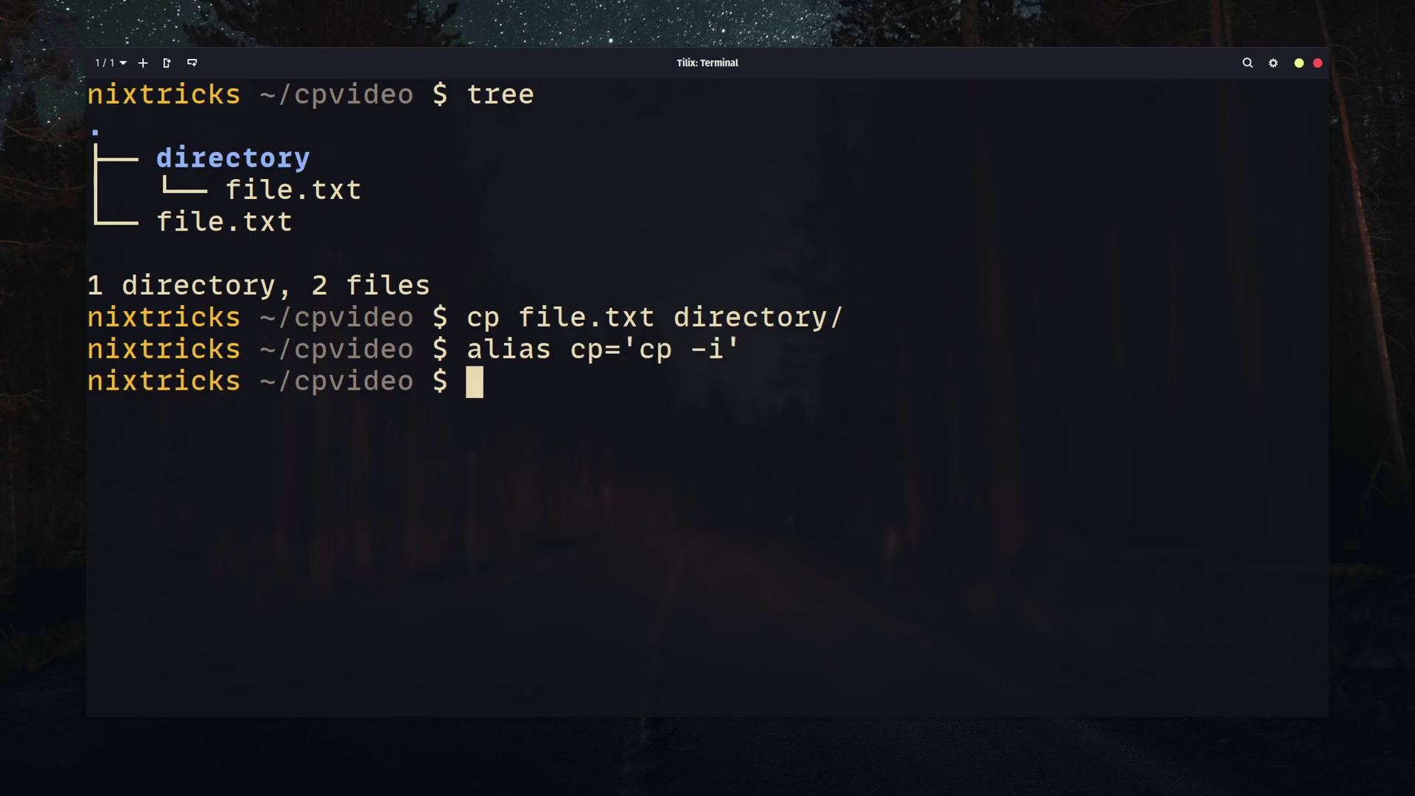
{"action": "key", "text": "Up"}
{"action": "key", "text": "Up"}
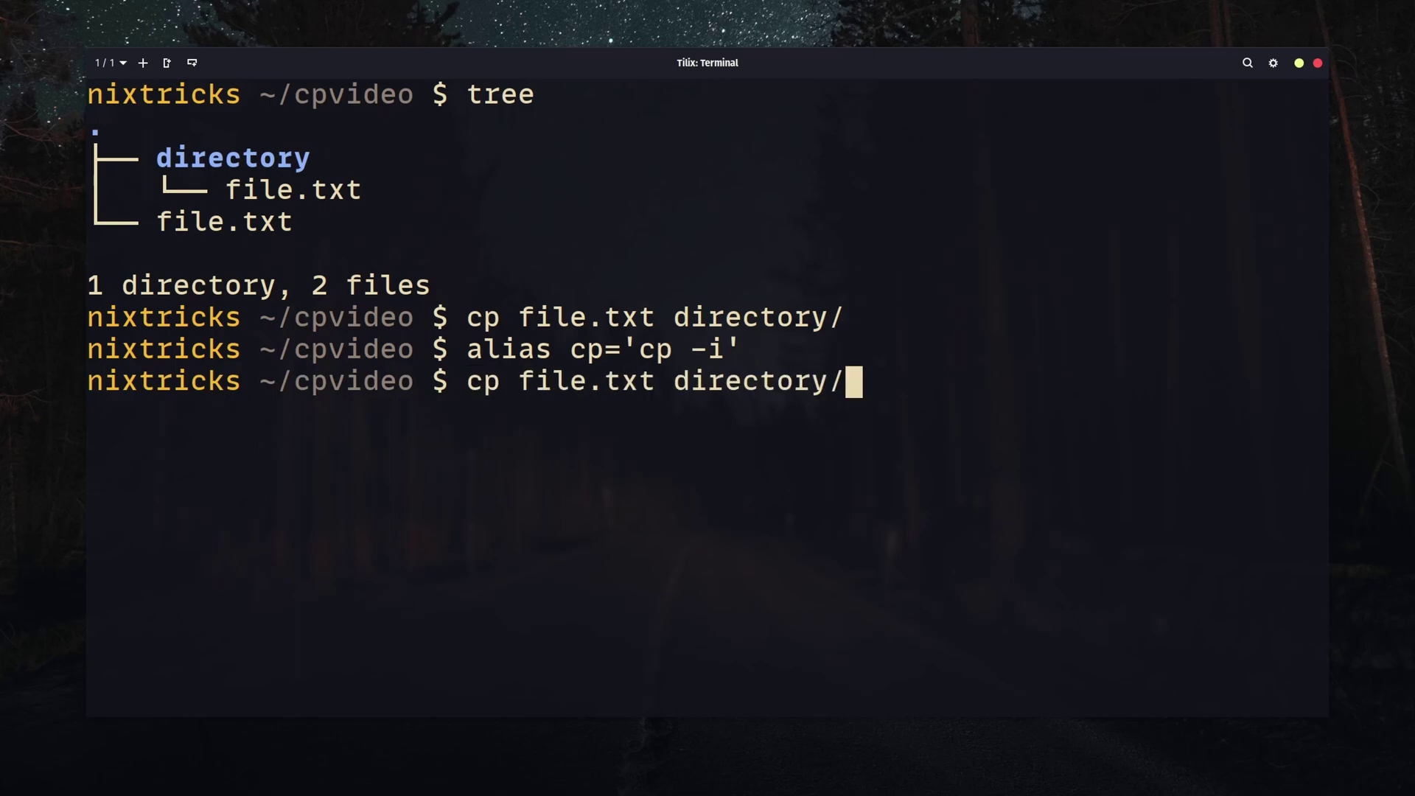
{"action": "key", "text": "Return"}
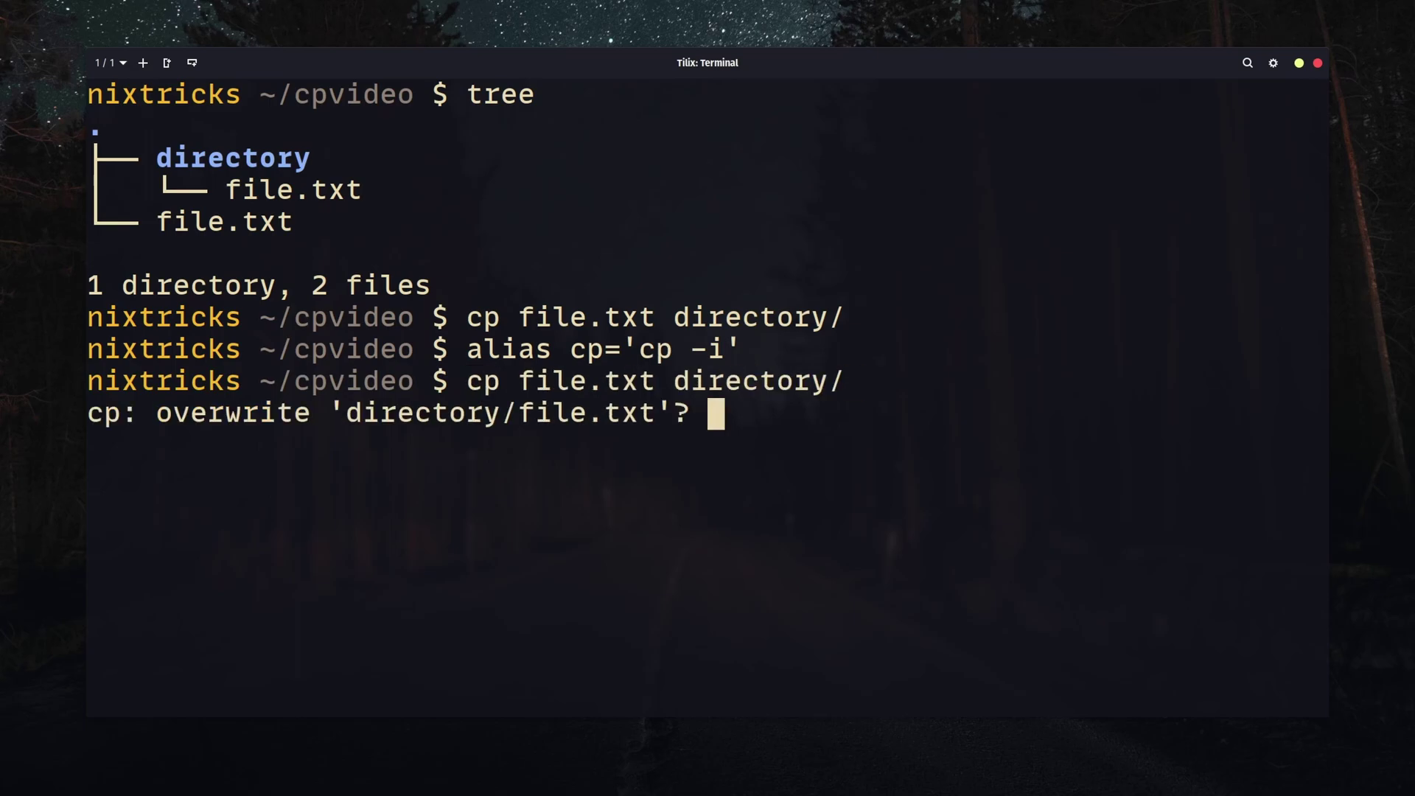
{"action": "key", "text": "Return"}
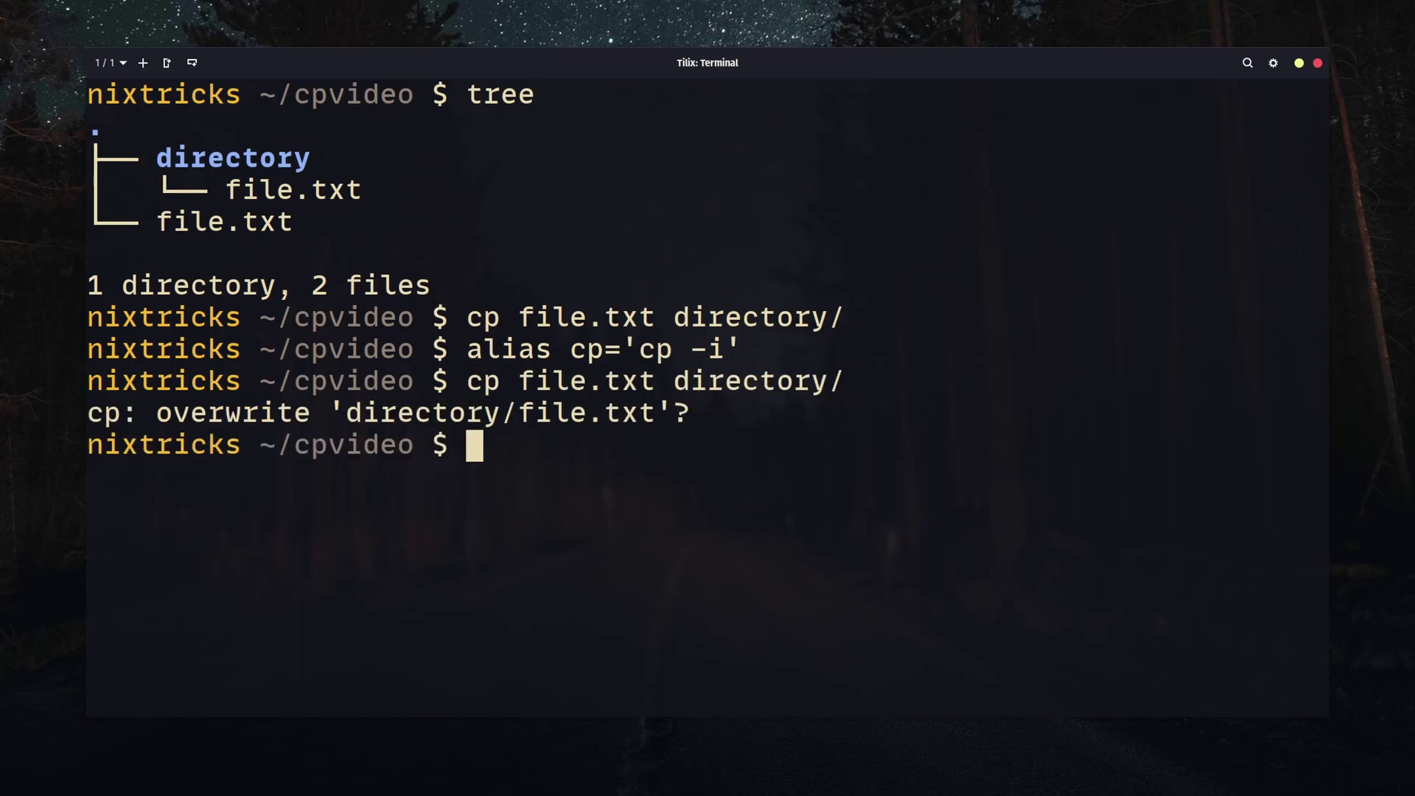
{"action": "type", "text": "clear"}
{"action": "key", "text": "Return"}
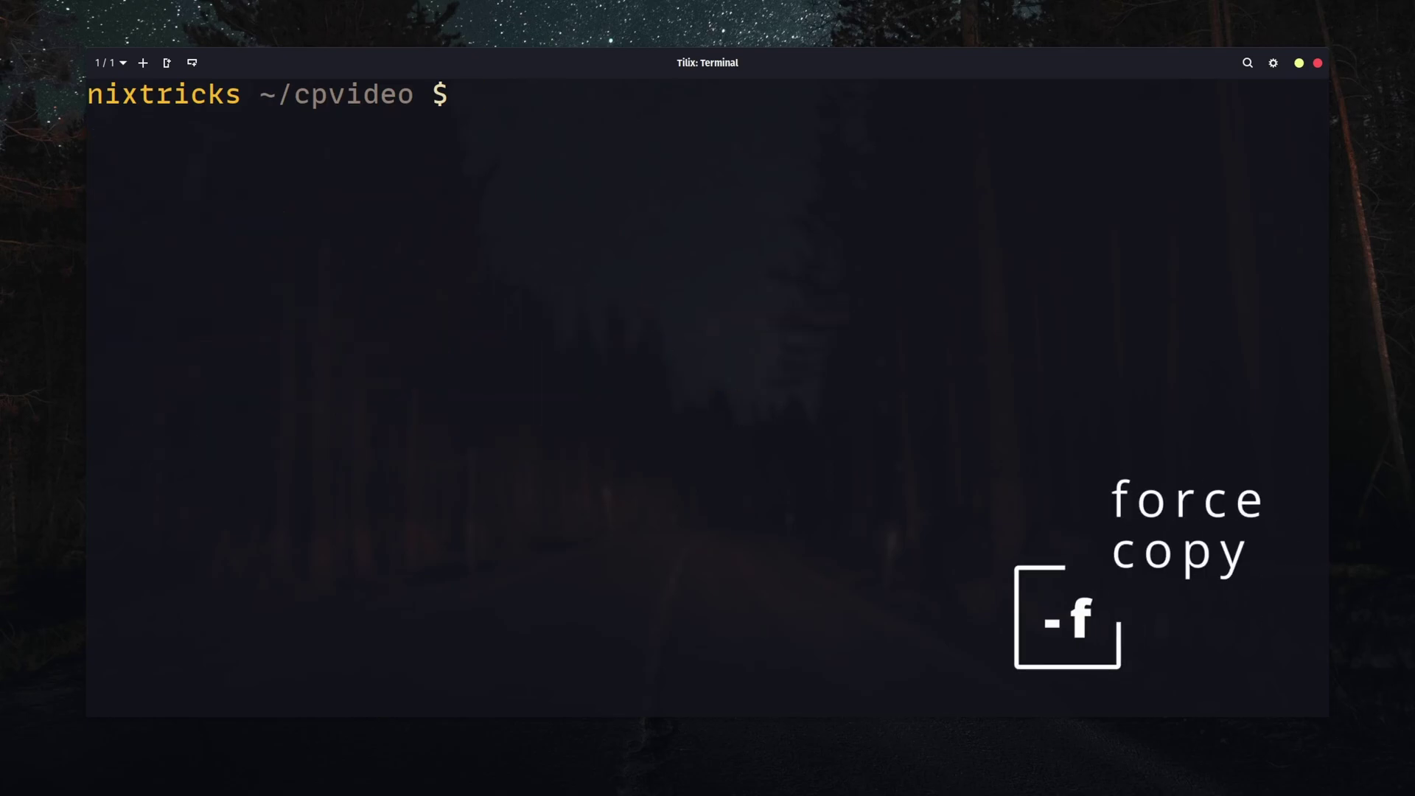
{"action": "type", "text": "chmod 44"}
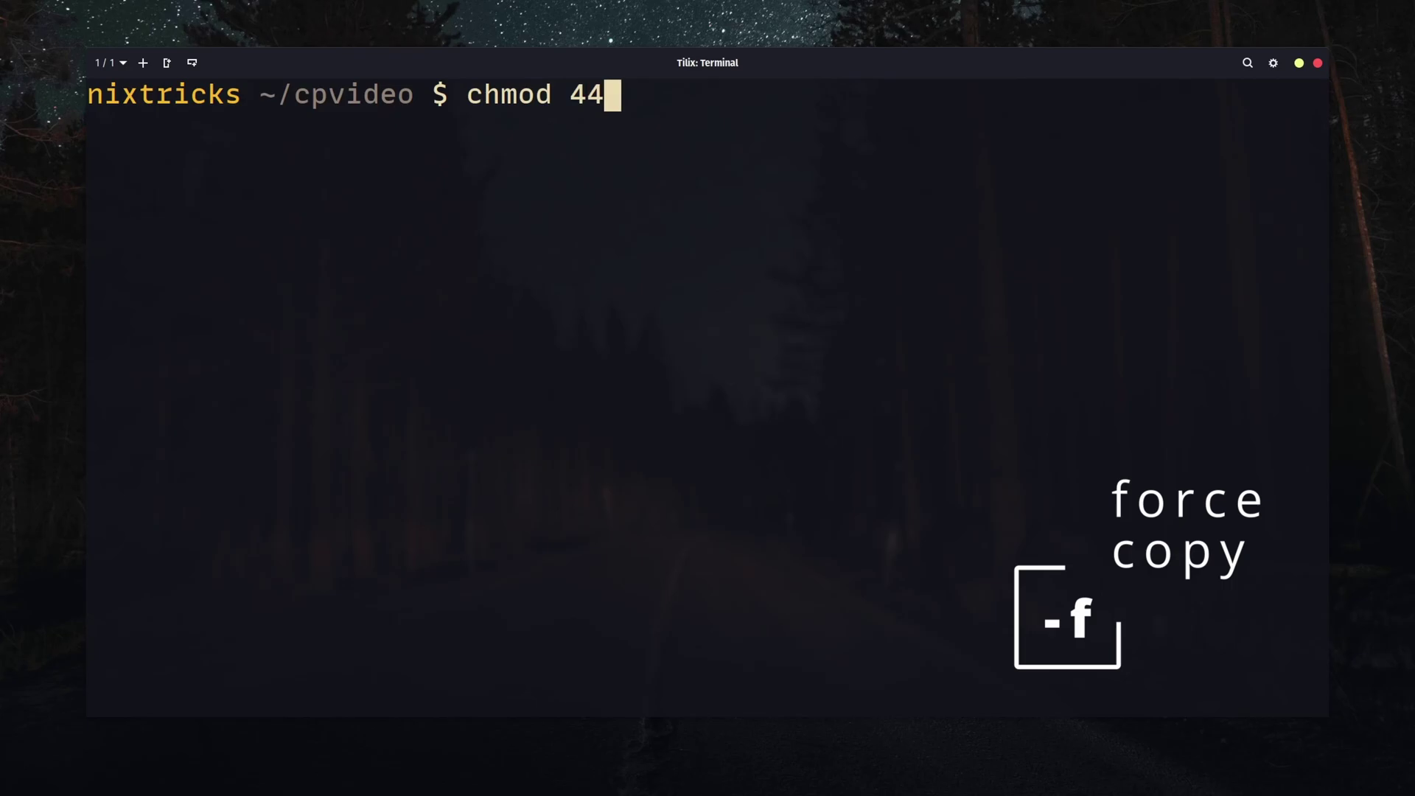
{"action": "type", "text": "4 dire"}
{"action": "type", "text": "ctory/file.txt"}
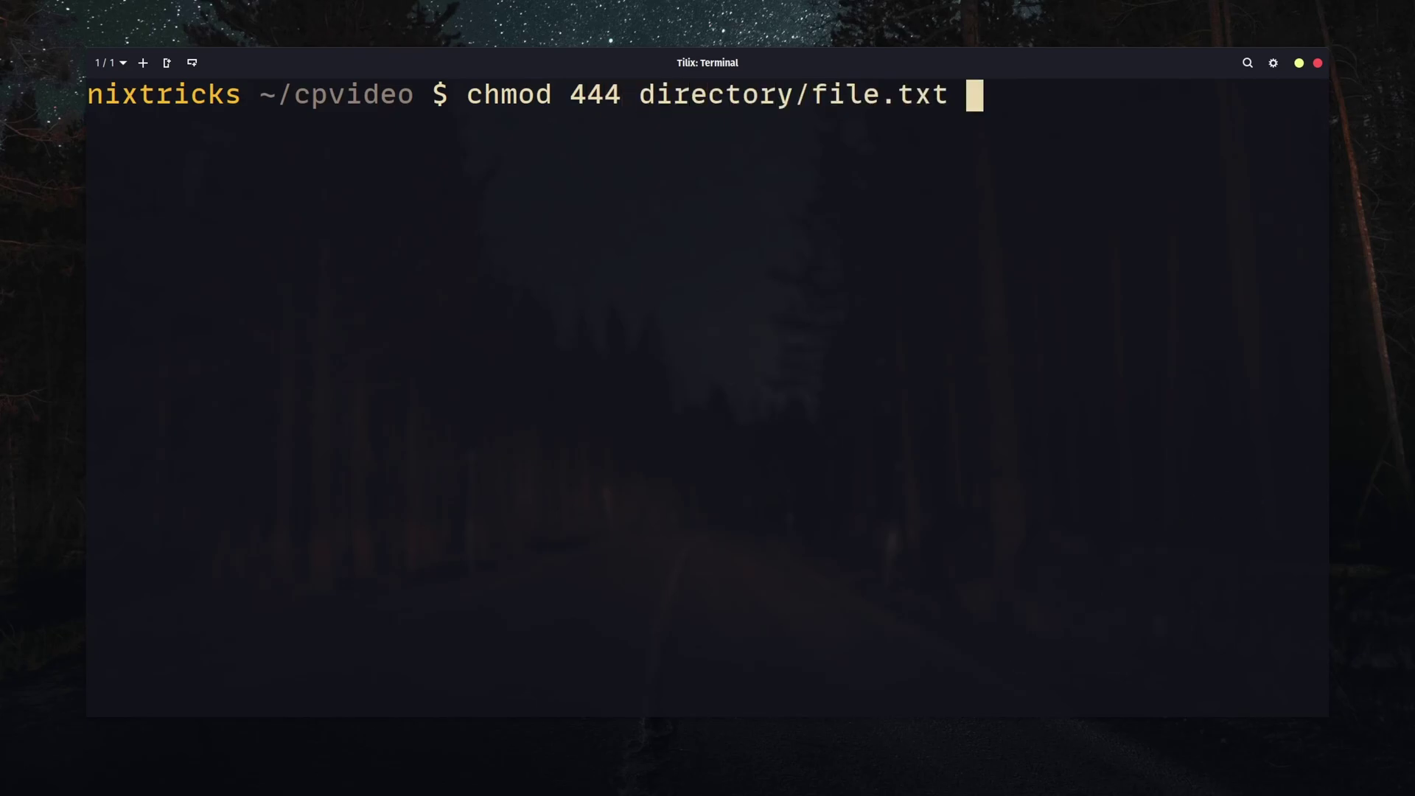
- Make directory/file.txt read-only and show that a plain cp is denied permission
{"action": "key", "text": "Return"}
{"action": "type", "text": "ll -R"}
{"action": "key", "text": "Return"}
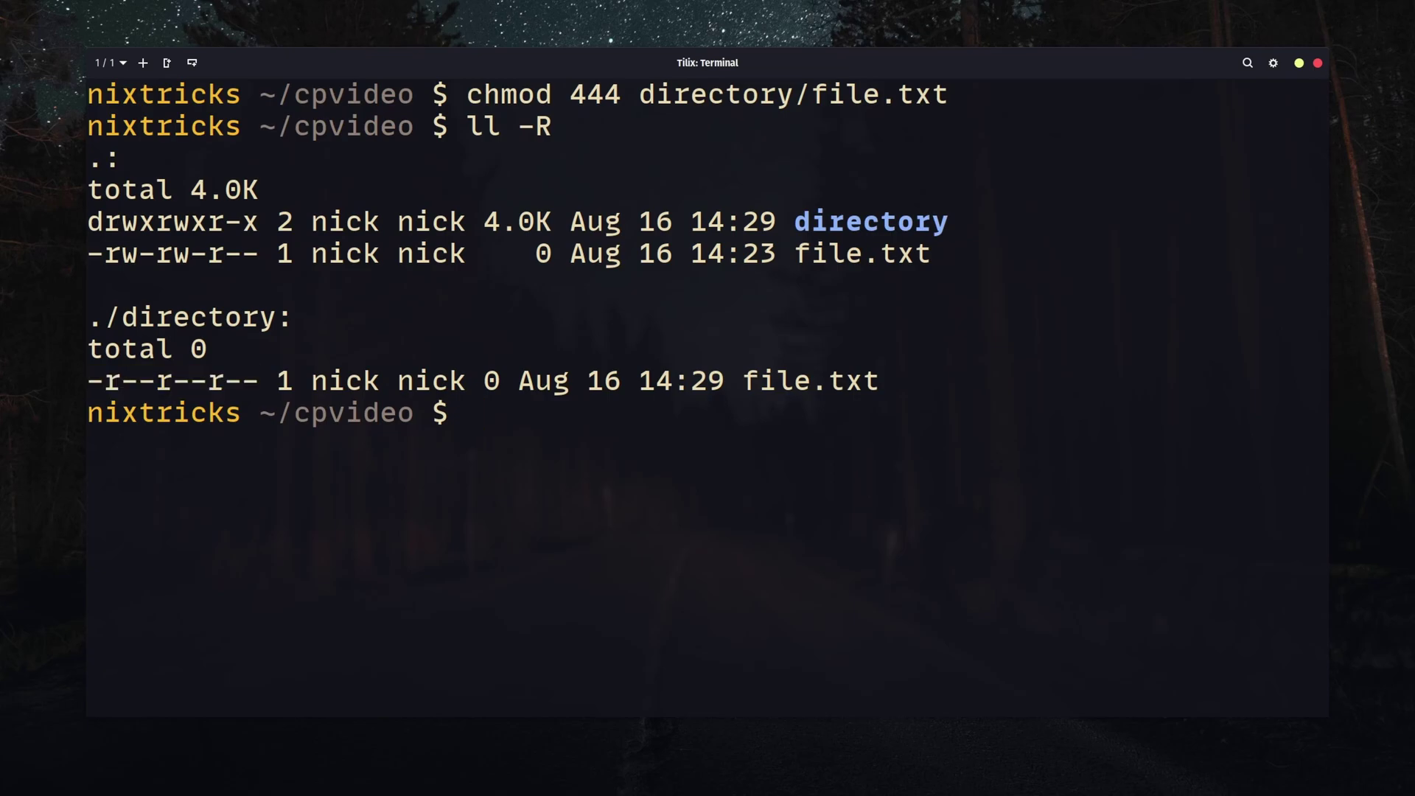
{"action": "type", "text": "cp file.txt "}
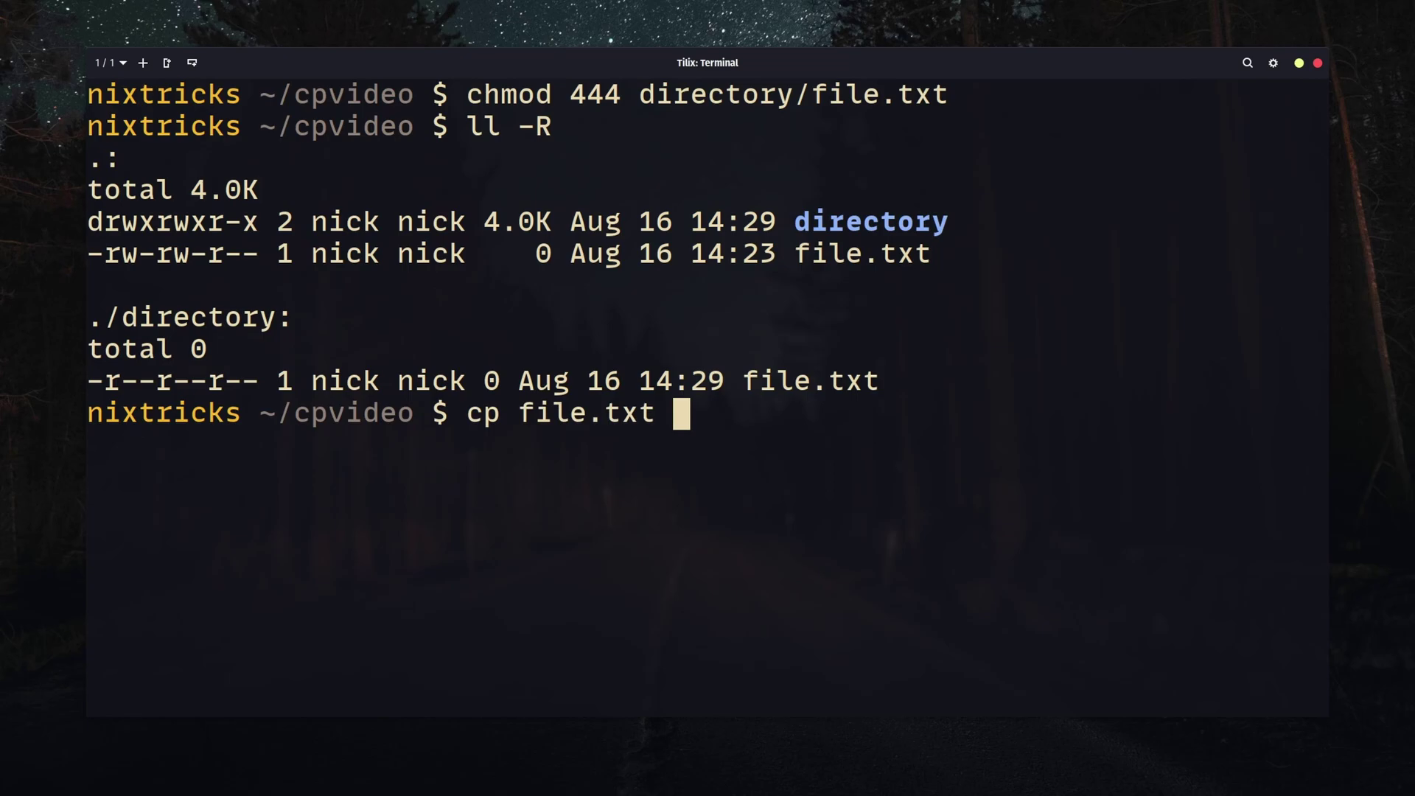
{"action": "type", "text": "directory/"}
{"action": "key", "text": "Return"}
- Force the copy with cp -f and confirm with ll -R that the copy is rw again
{"action": "key", "text": "Up"}
{"action": "type", "text": "-f"}
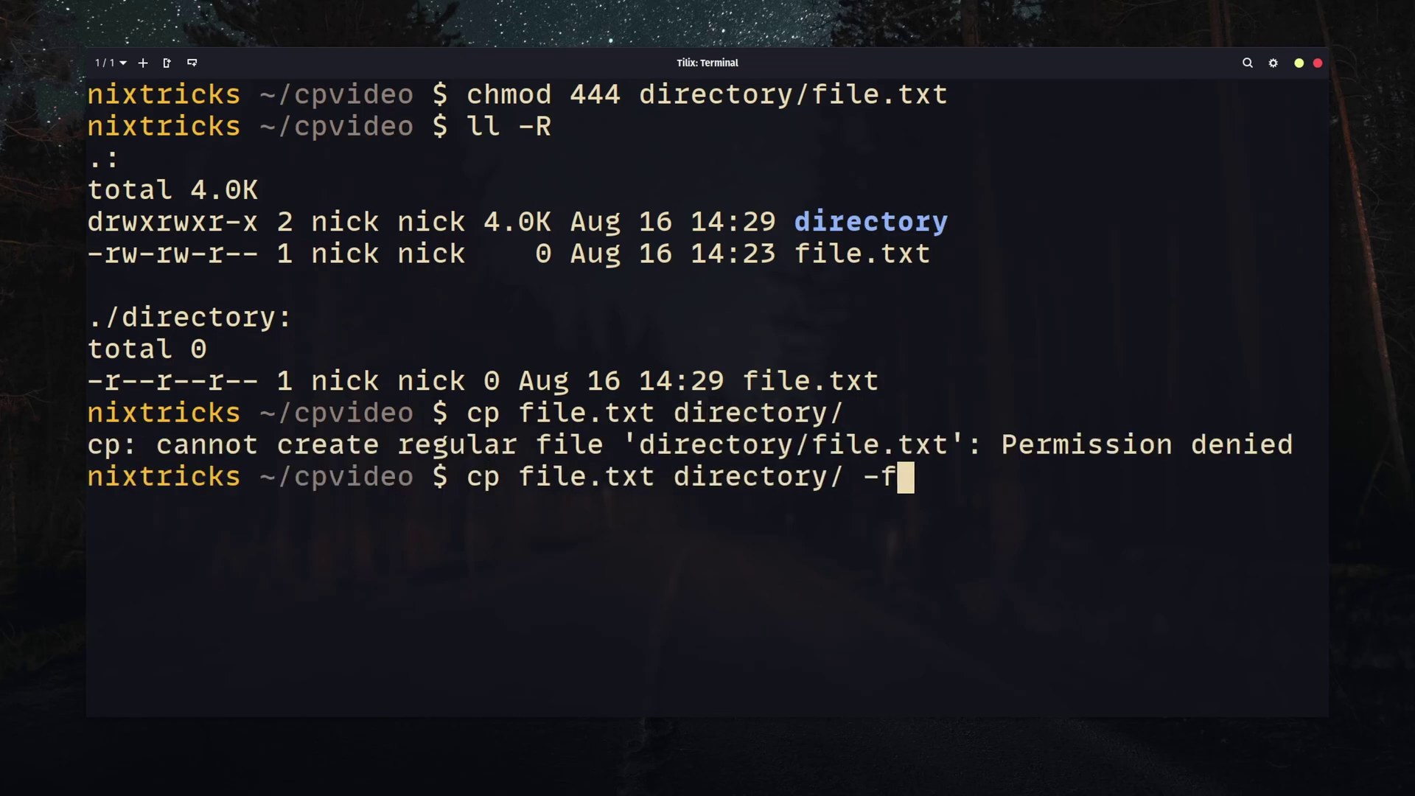
{"action": "key", "text": "Return"}
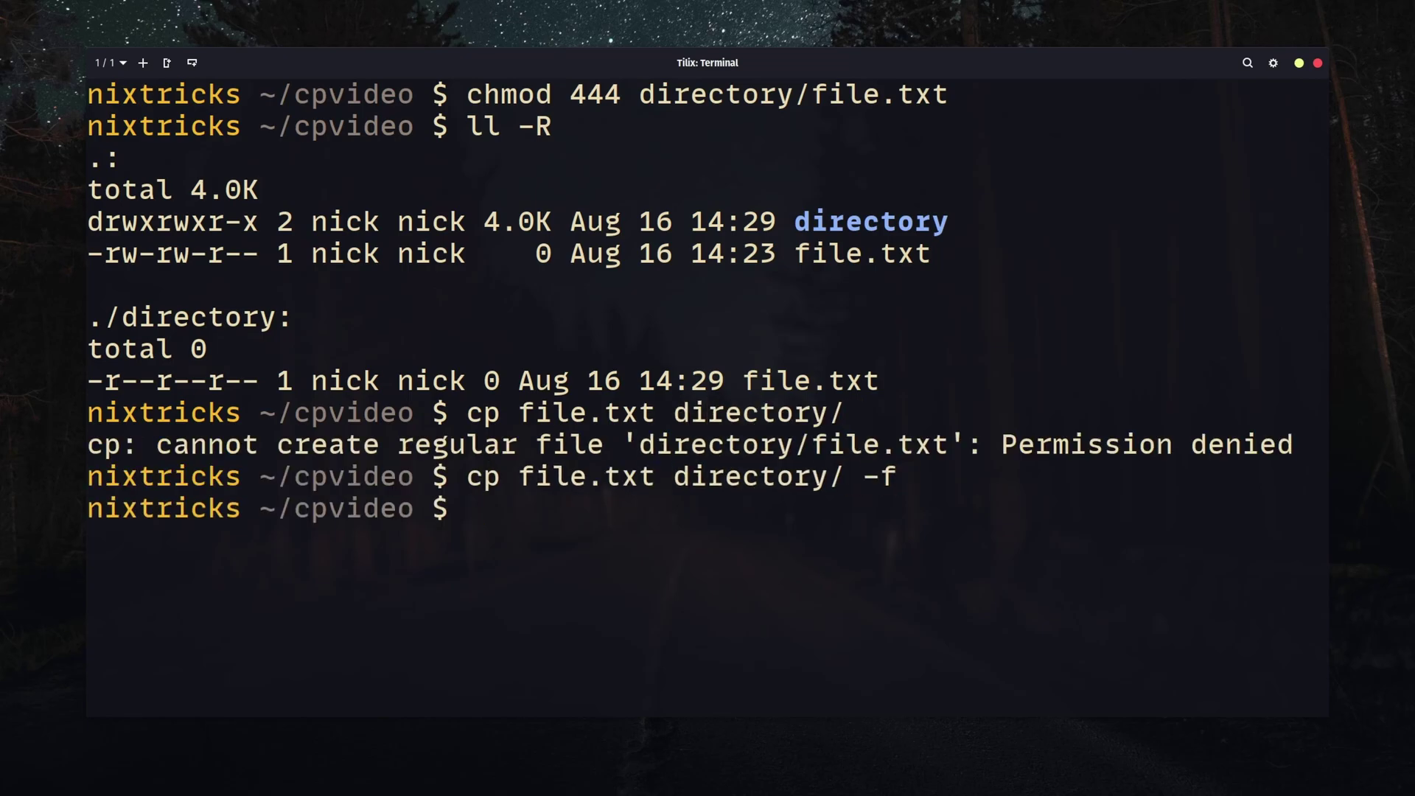
{"action": "type", "text": "ll -R"}
{"action": "key", "text": "Return"}
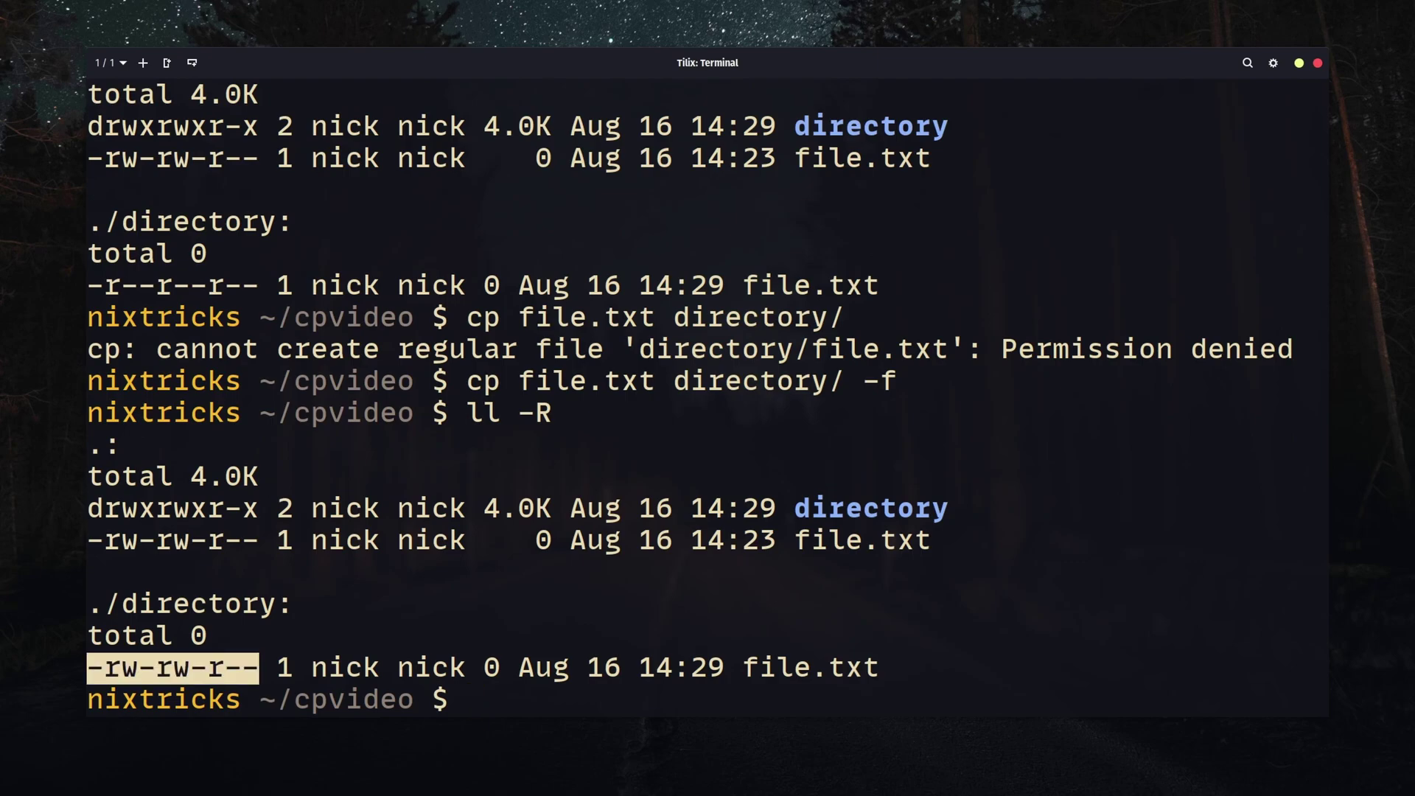
{"action": "type", "text": "clear"}
- Write 'source' into file.txt and 'target' into directory/file.txt
{"action": "key", "text": "Return"}
{"action": "type", "text": "tree"}
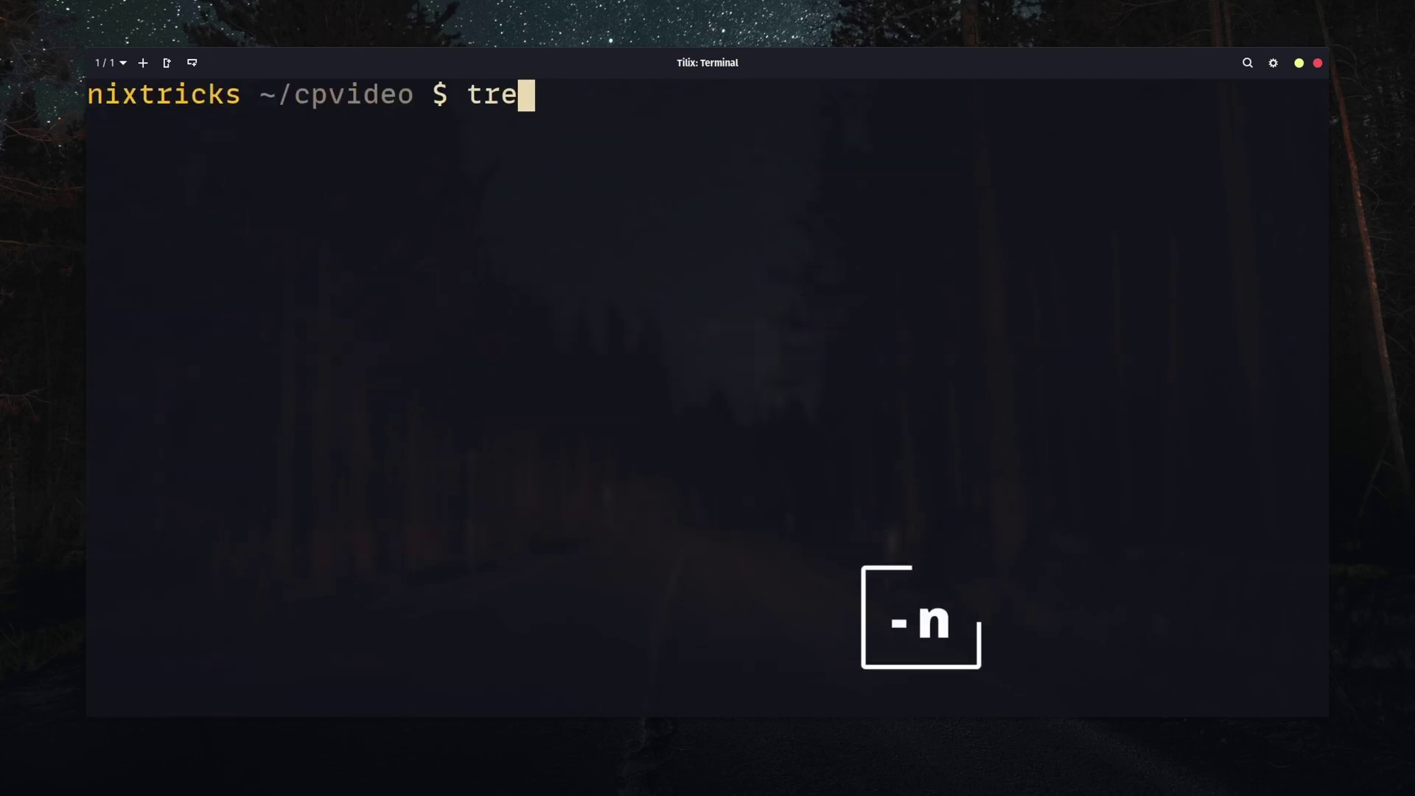
{"action": "key", "text": "Return"}
{"action": "type", "text": "echo source > file.txt"}
{"action": "key", "text": "Return"}
{"action": "type", "text": "e"}
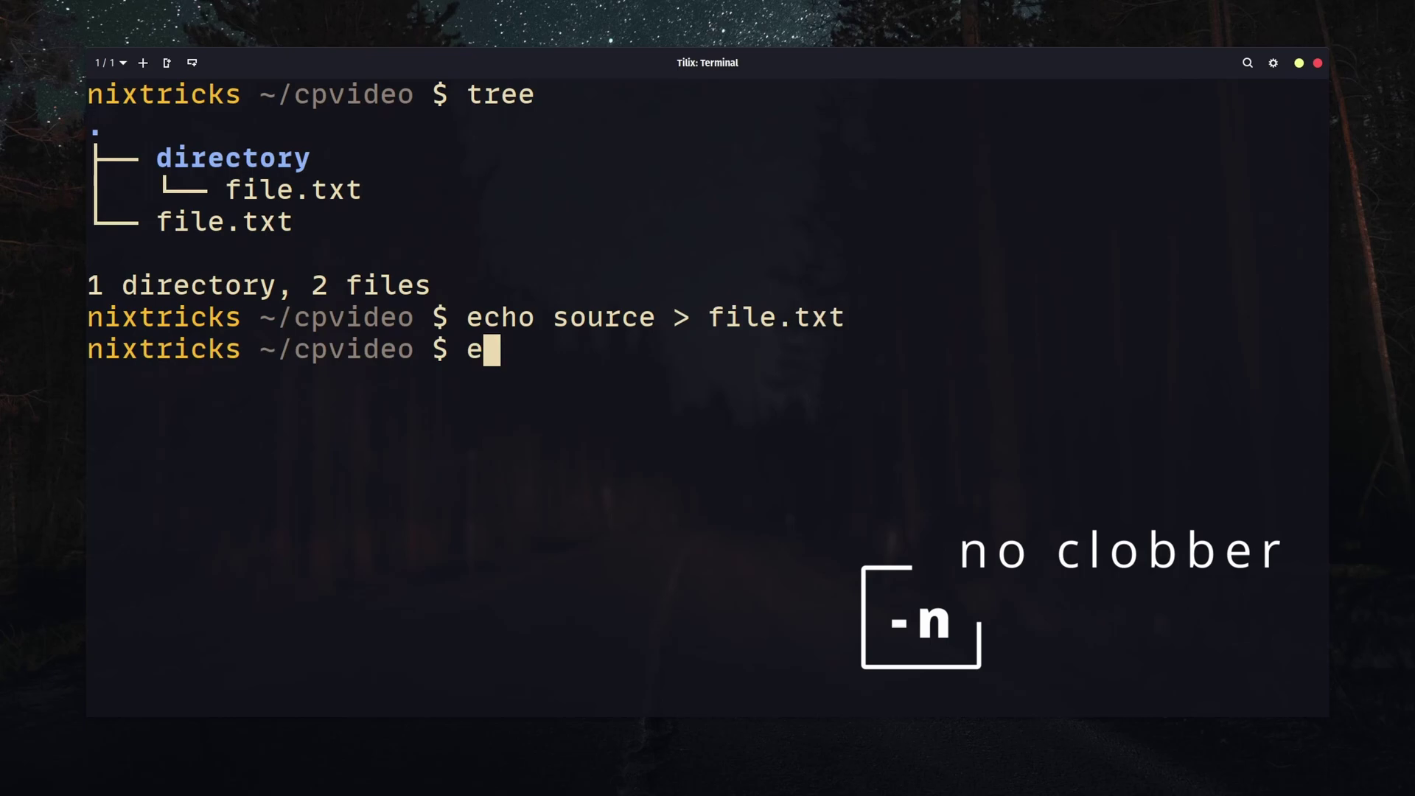
{"action": "type", "text": "cho target > "}
{"action": "type", "text": "directory/file.txt"}
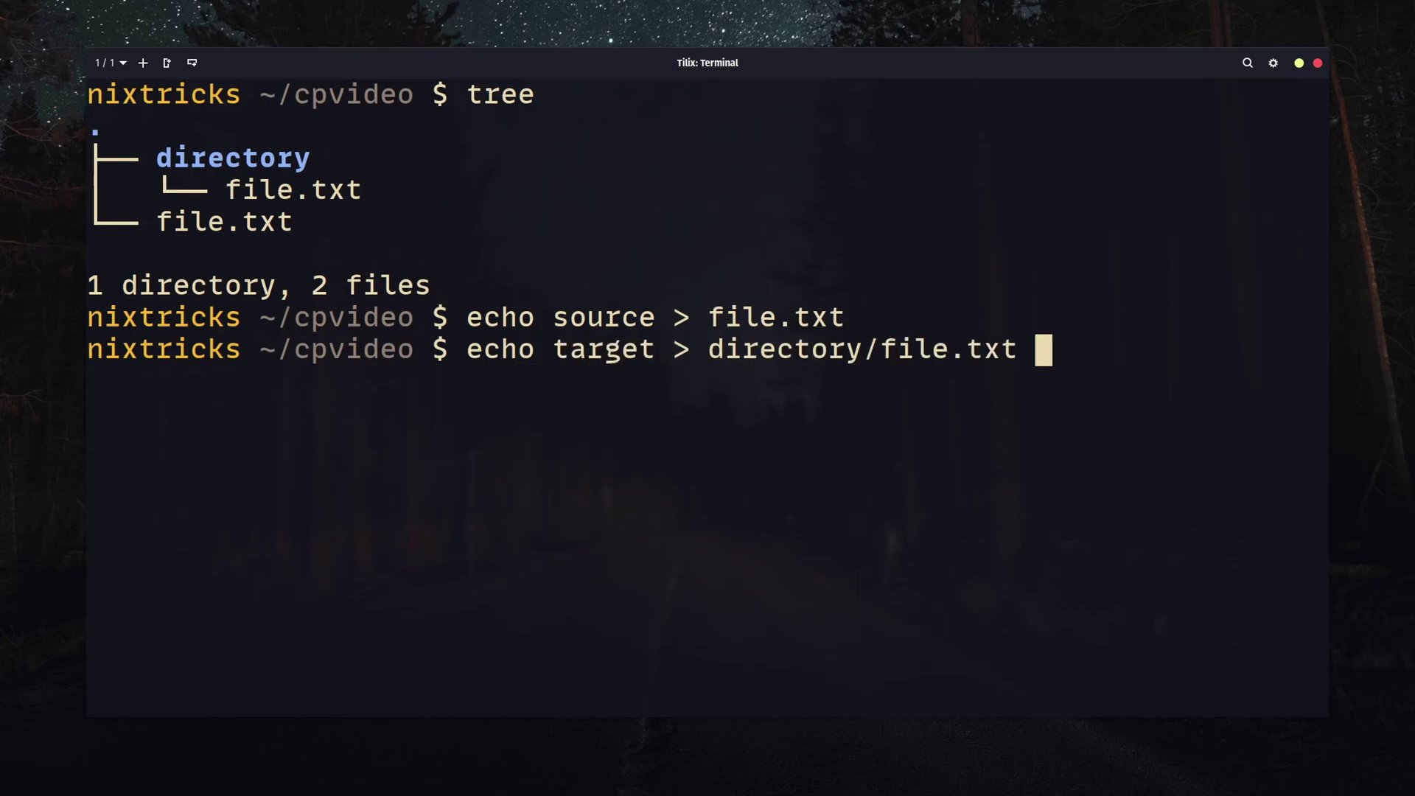
{"action": "key", "text": "Return"}
{"action": "type", "text": "cp -n "}
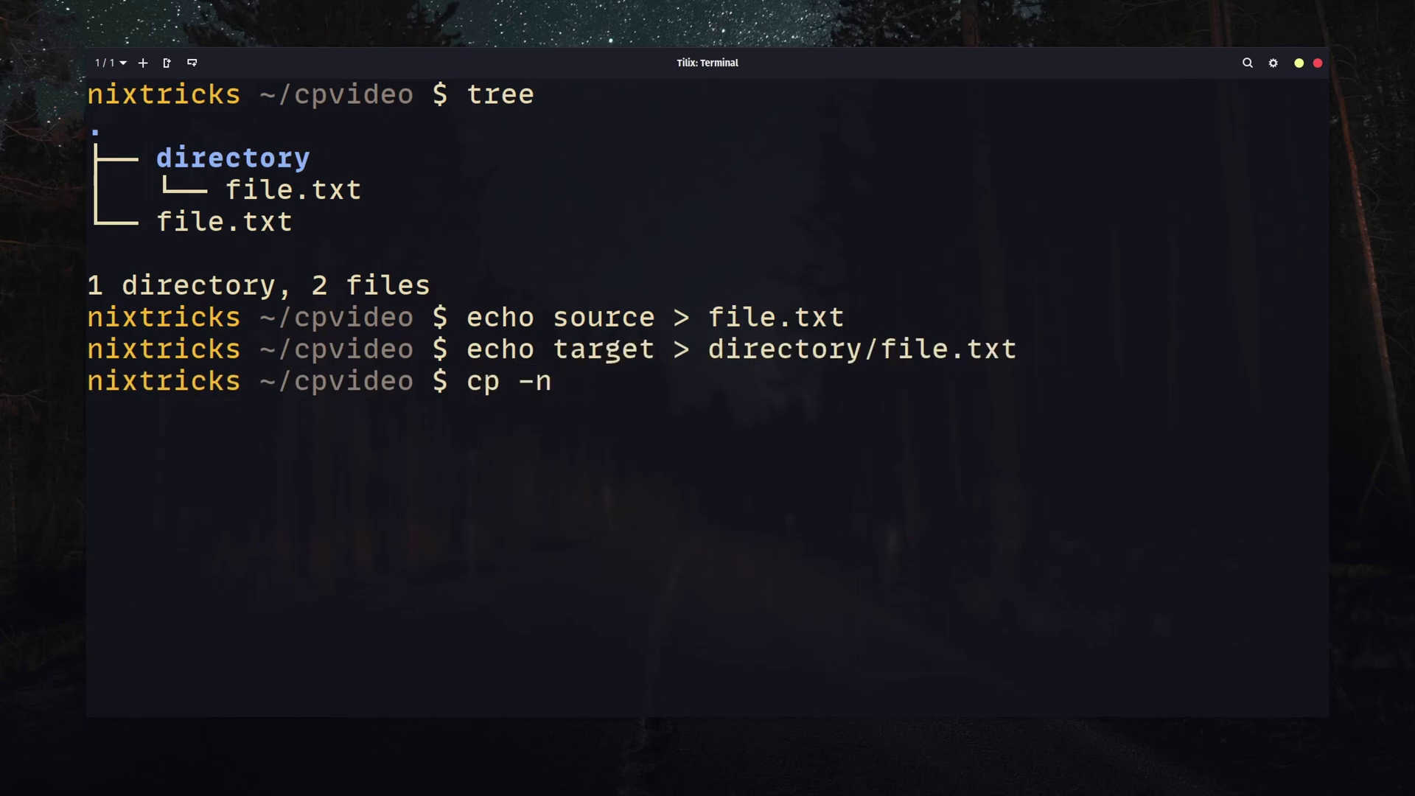
{"action": "type", "text": " file.txt directory/"}
- Show cp -n leaves directory/file.txt reading 'target', then overwrite it with plain cp
{"action": "key", "text": "Return"}
{"action": "type", "text": "cat directory/"}
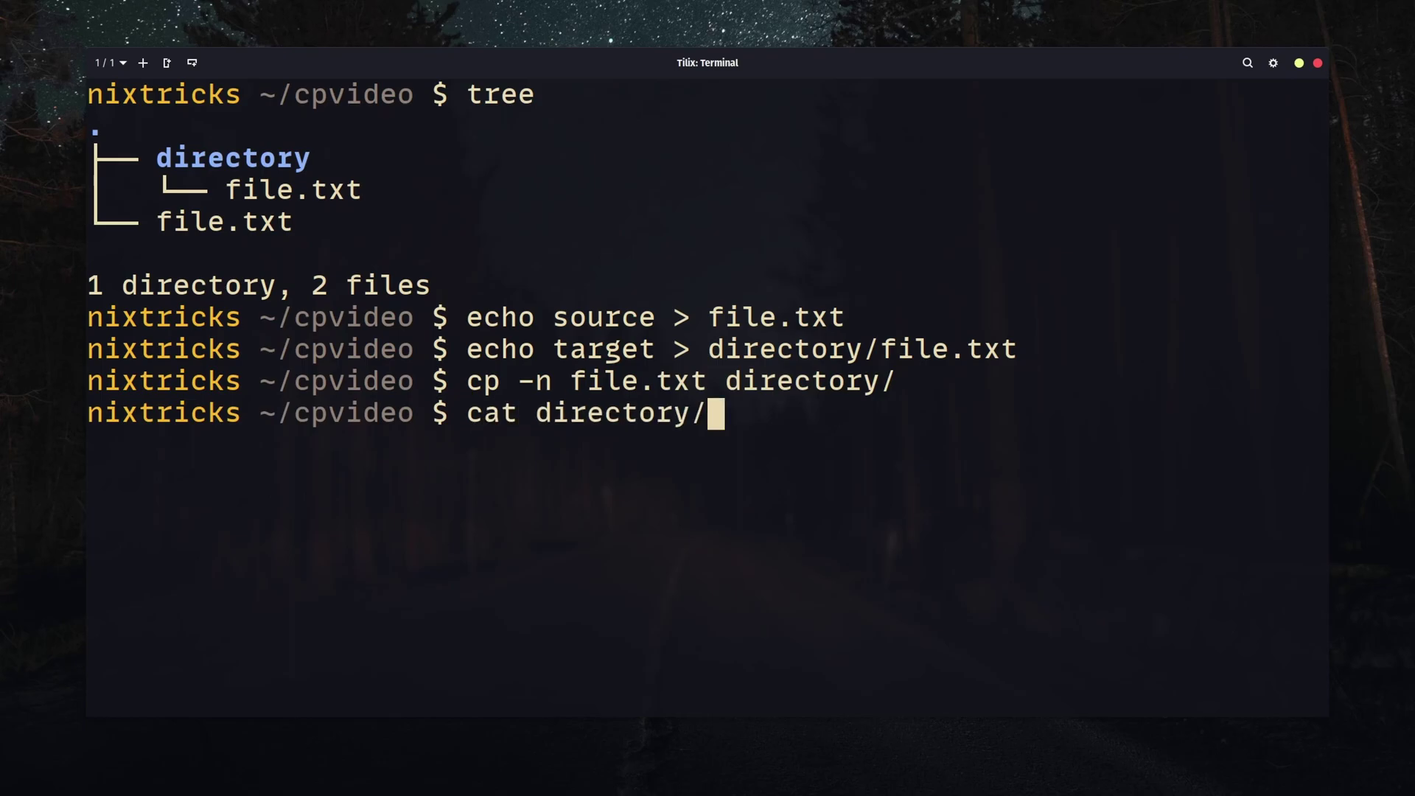
{"action": "type", "text": "file.txt"}
{"action": "key", "text": "Return"}
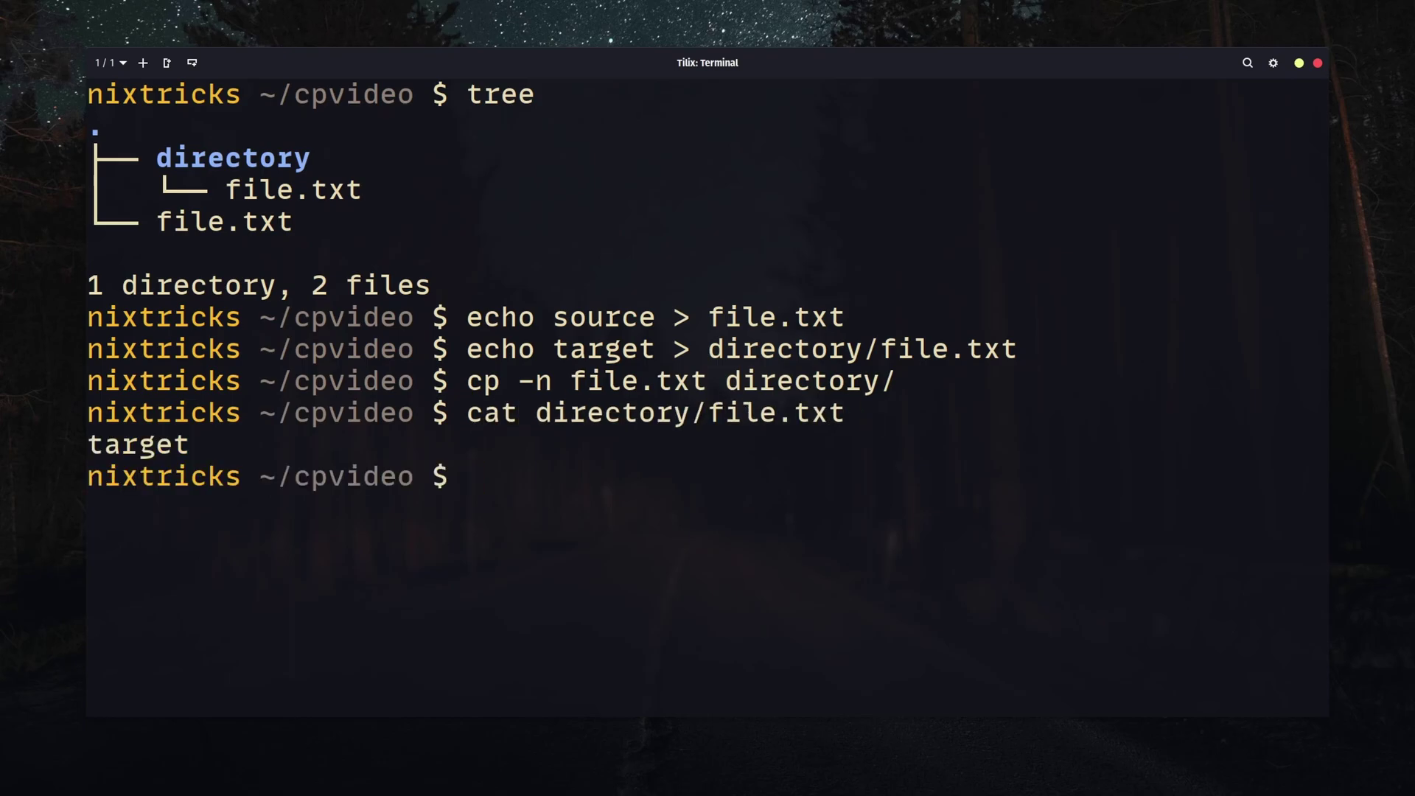
{"action": "type", "text": "cp file.txt directory/"}
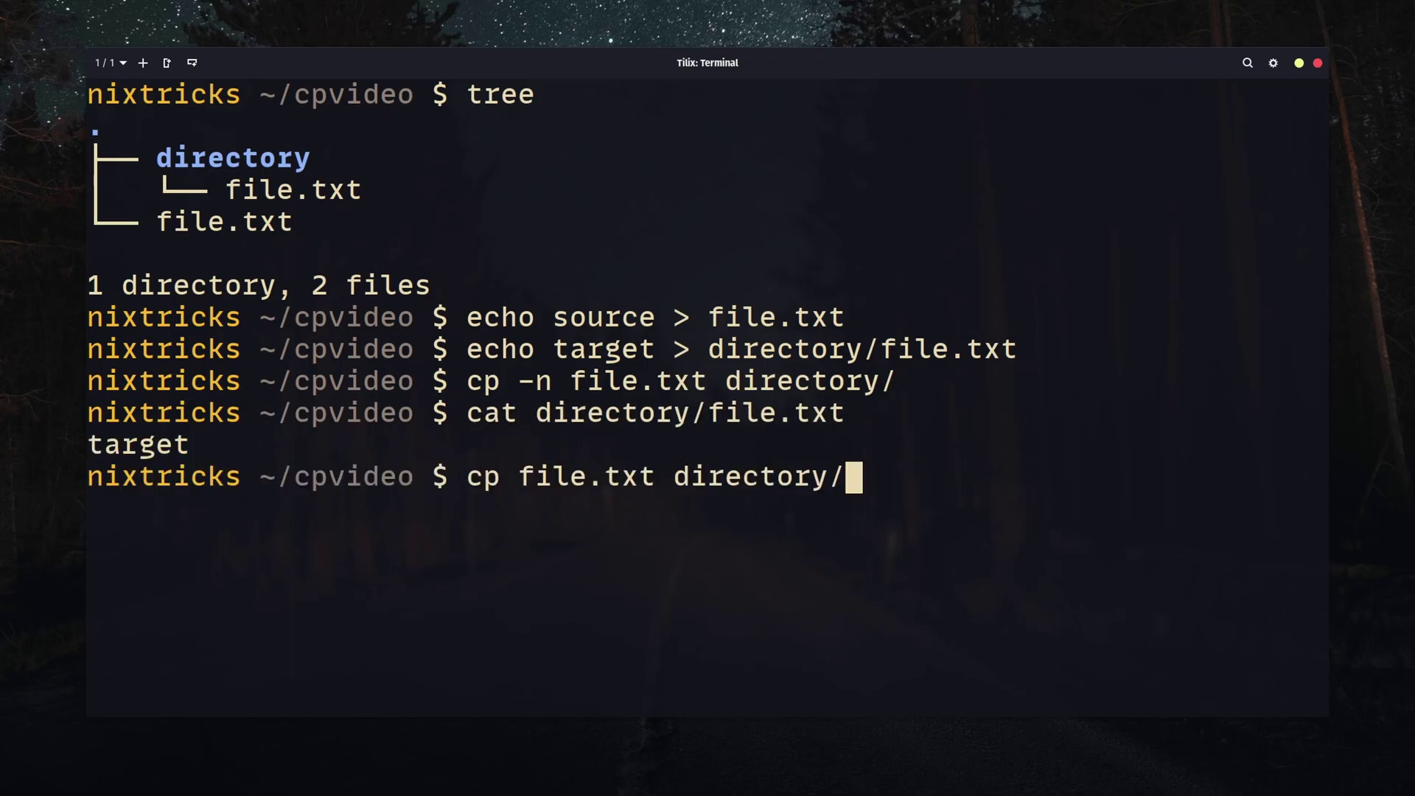
{"action": "key", "text": "Return"}
{"action": "type", "text": "cp file.txt directory/"}
- Write 'something new' into directory/file.txt and compare both files' timestamps and contents
{"action": "key", "text": "BackSpace"}
{"action": "type", "text": "cat directory/file.txt"}
{"action": "key", "text": "Return"}
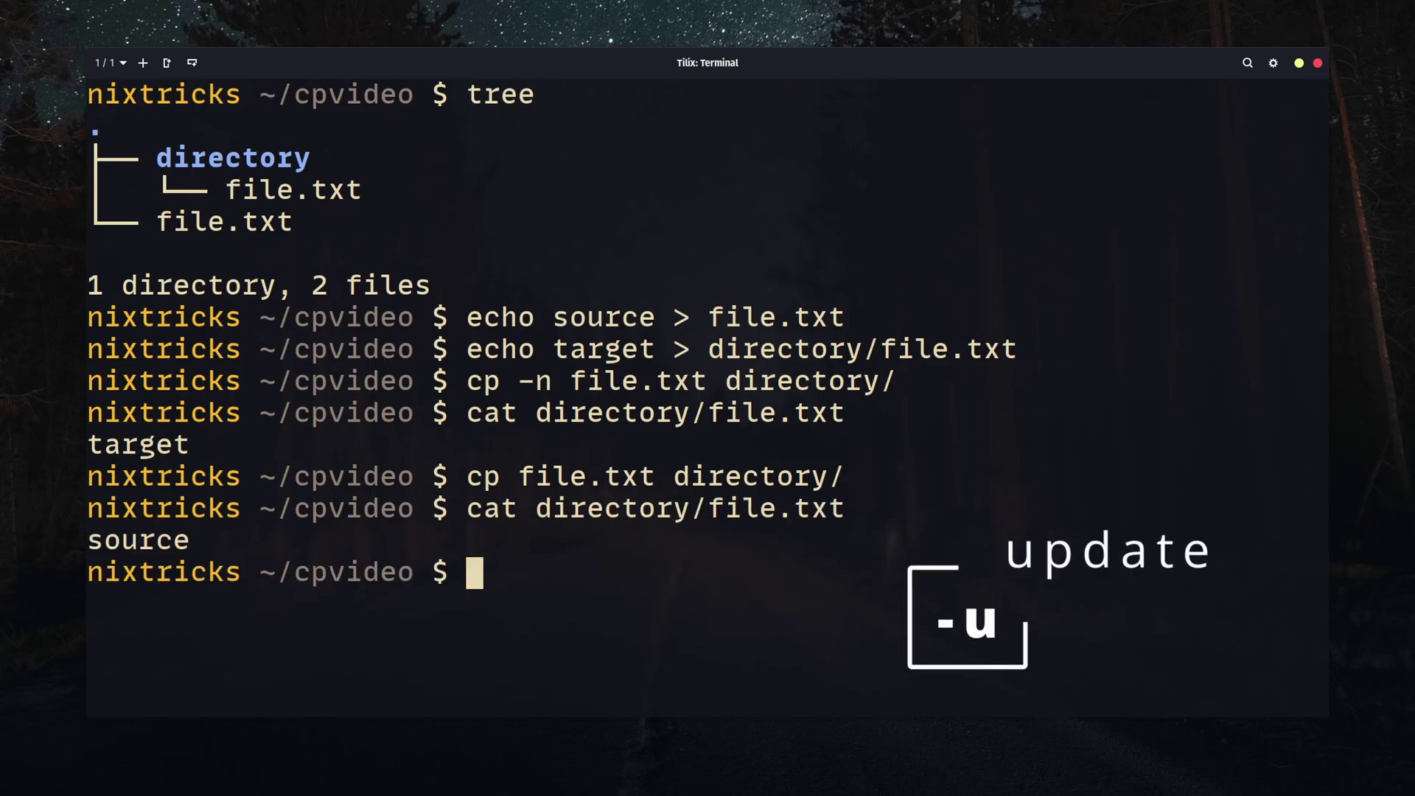
{"action": "key", "text": "ctrl+l"}
{"action": "type", "text": "ll -R"}
{"action": "key", "text": "Return"}
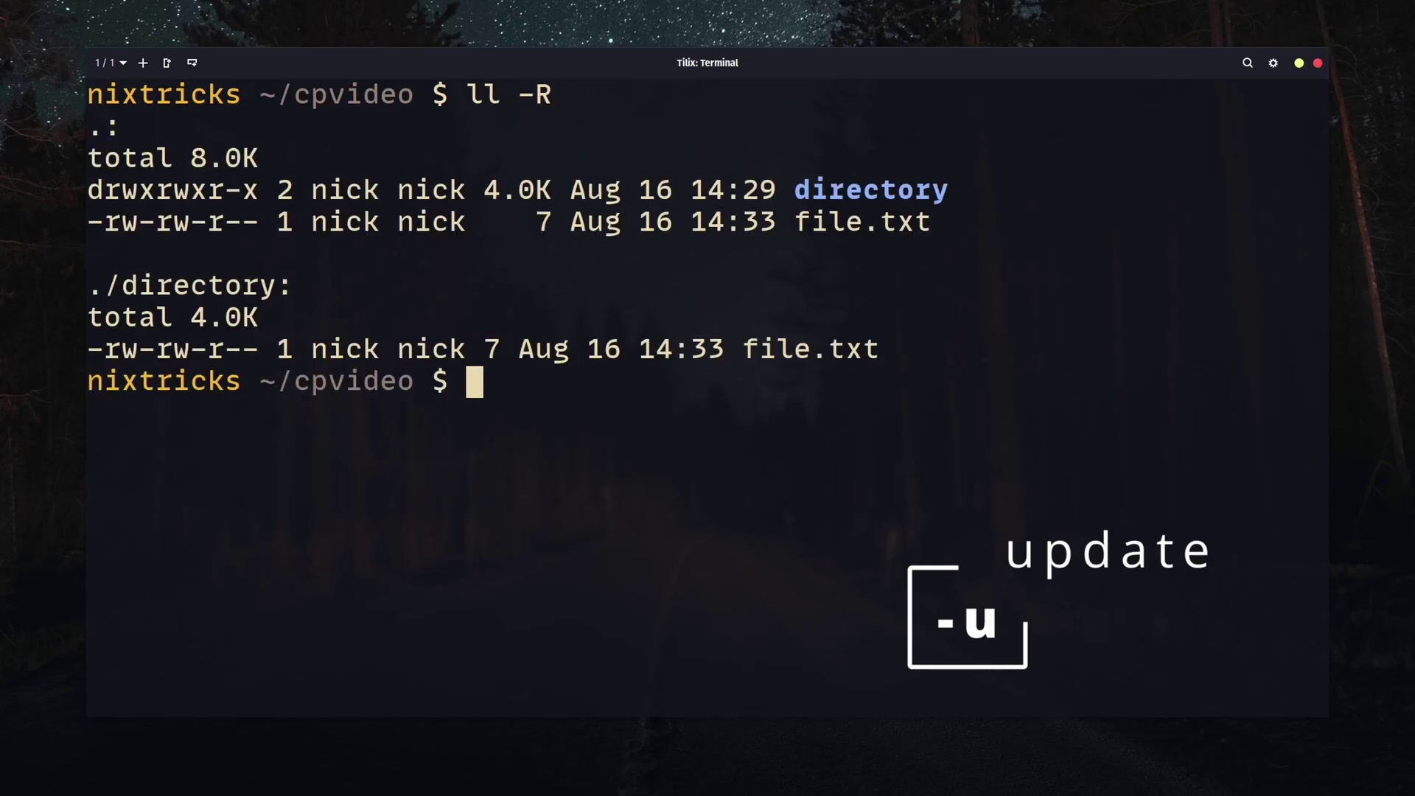
{"action": "type", "text": "ech"}
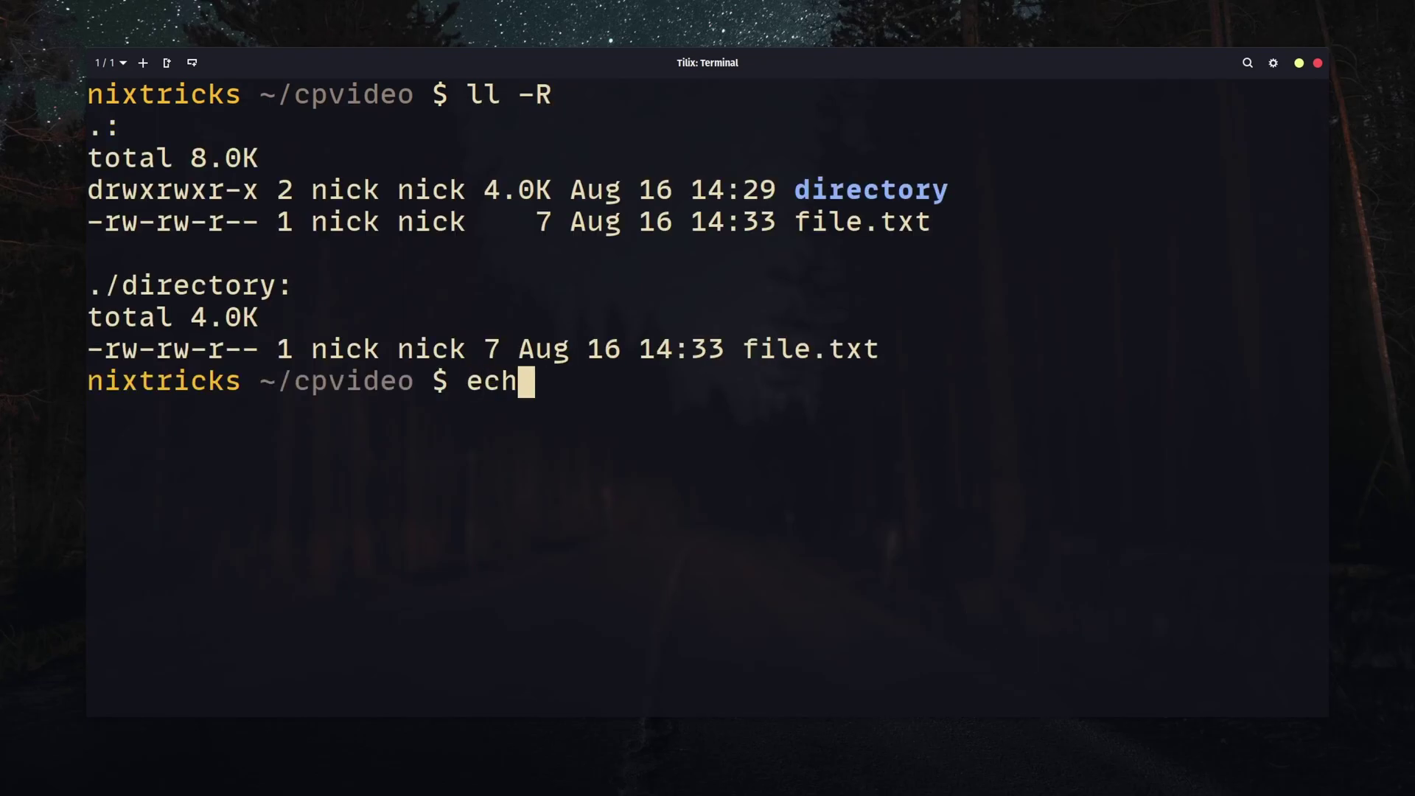
{"action": "type", "text": "o something new > directory/file.txt"}
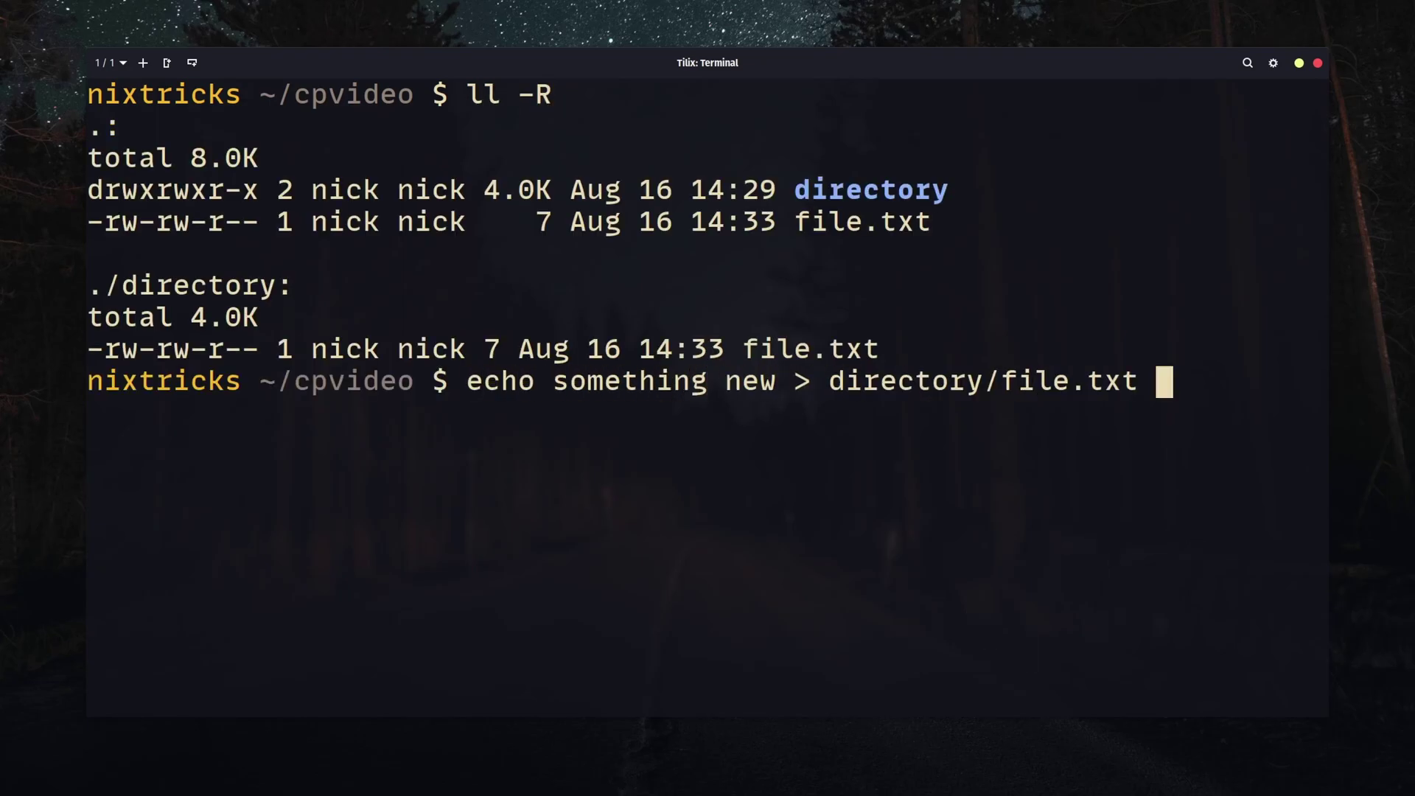
{"action": "key", "text": "Return"}
{"action": "key", "text": "ctrl+l"}
{"action": "type", "text": "cat file.txt directory/file.txt"}
{"action": "key", "text": "Return"}
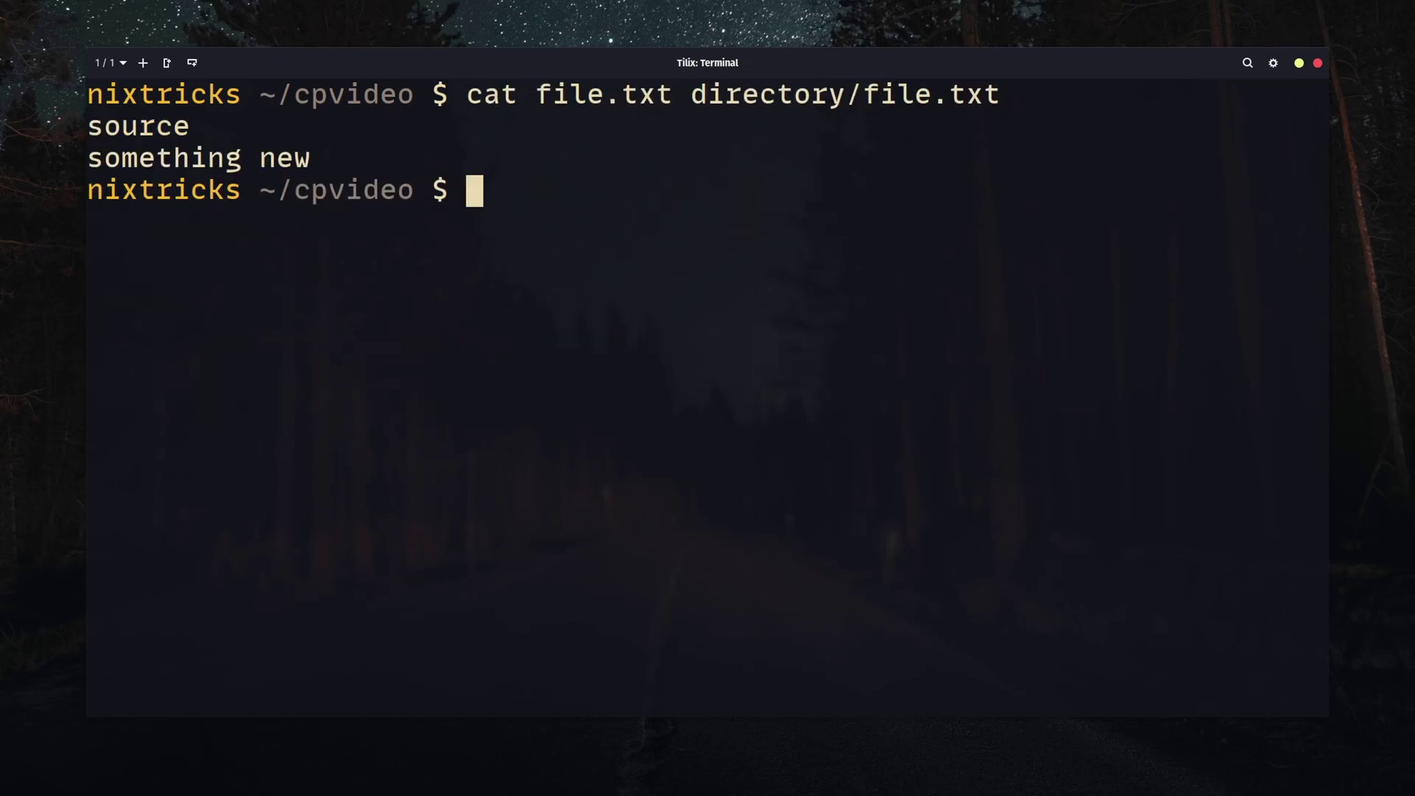
{"action": "type", "text": "cp -"}
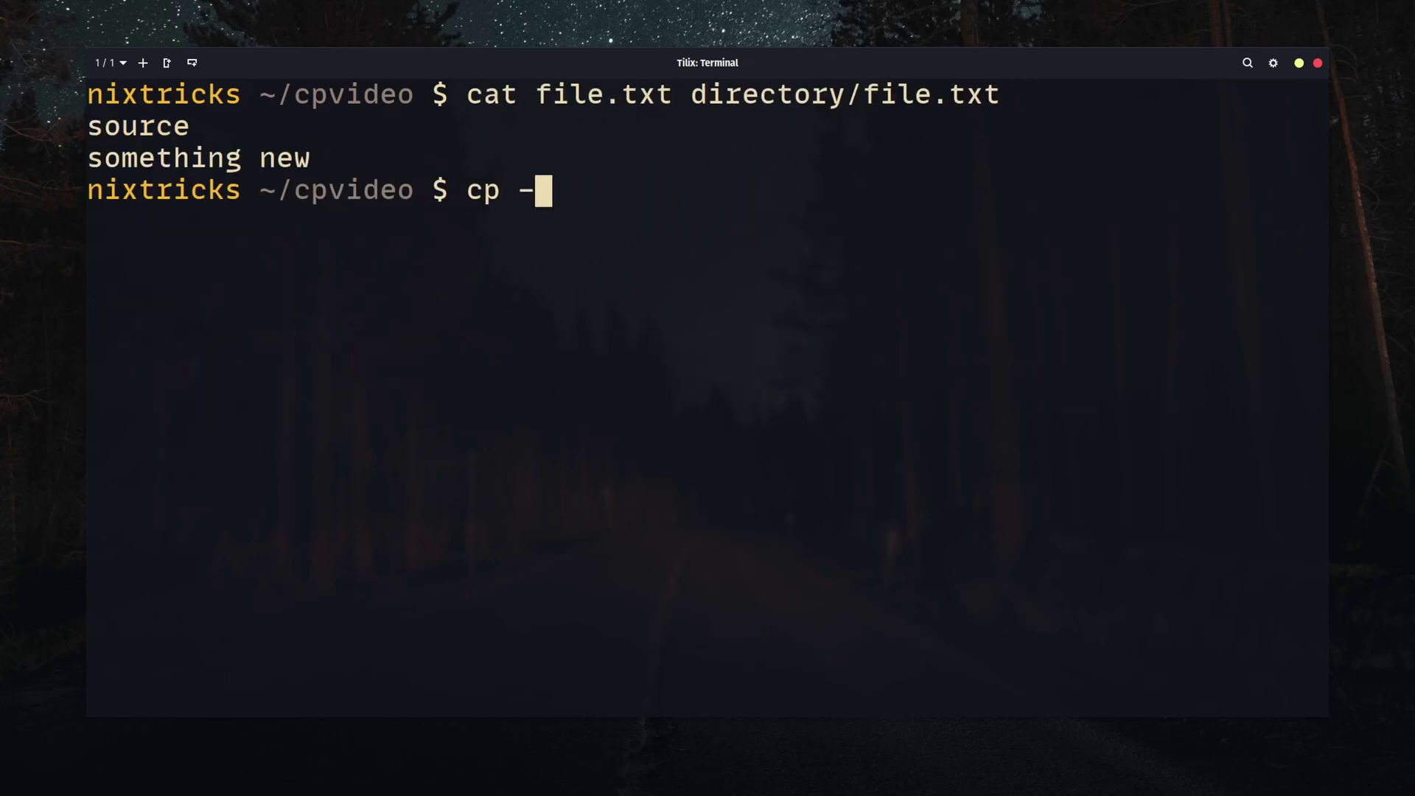
{"action": "type", "text": "u file.txt directory/"}
- Show cp -u skips the newer target, then copies once file.txt holds 'something even newer'
{"action": "key", "text": "Return"}
{"action": "type", "text": "cat file.txt directory/file.txt"}
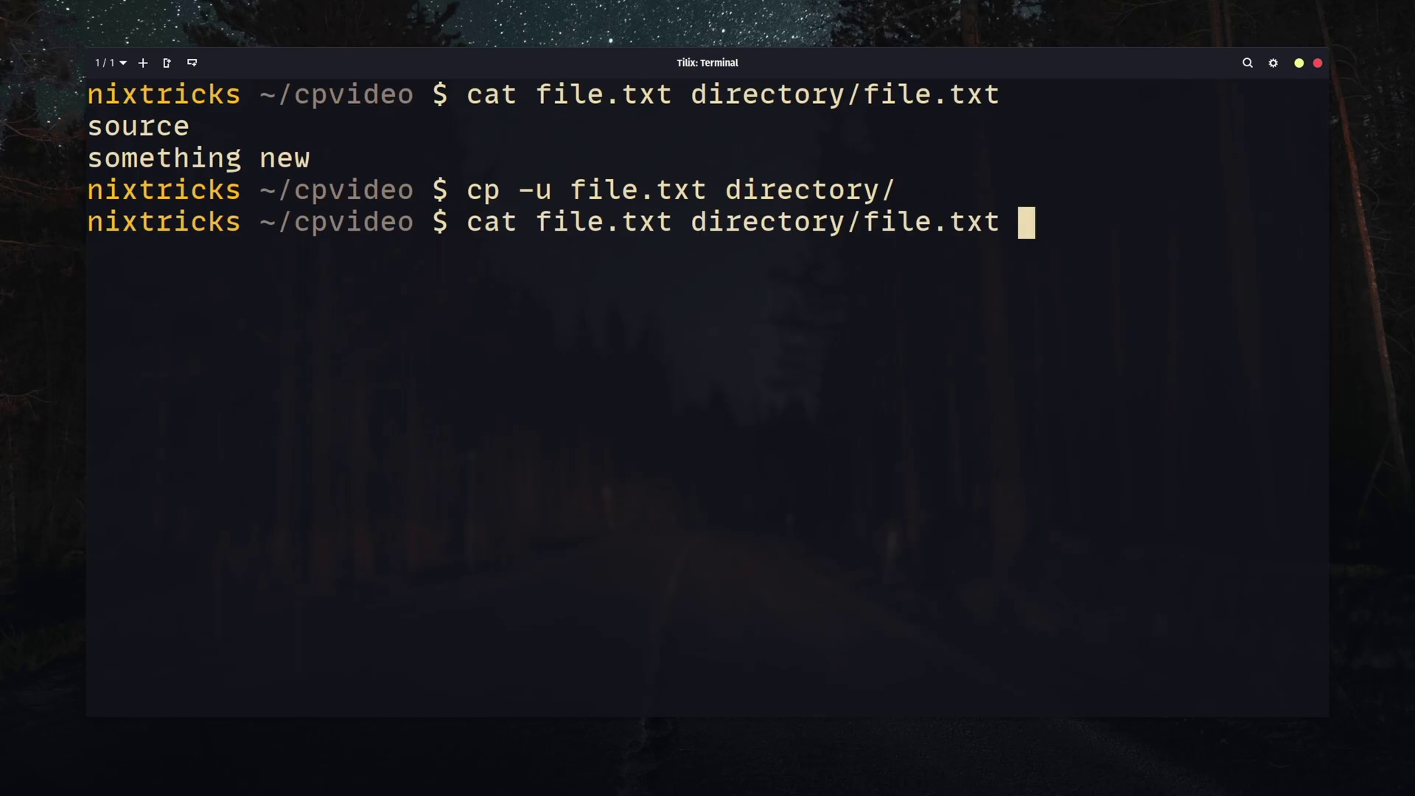
{"action": "key", "text": "Return"}
{"action": "type", "text": "echo some"}
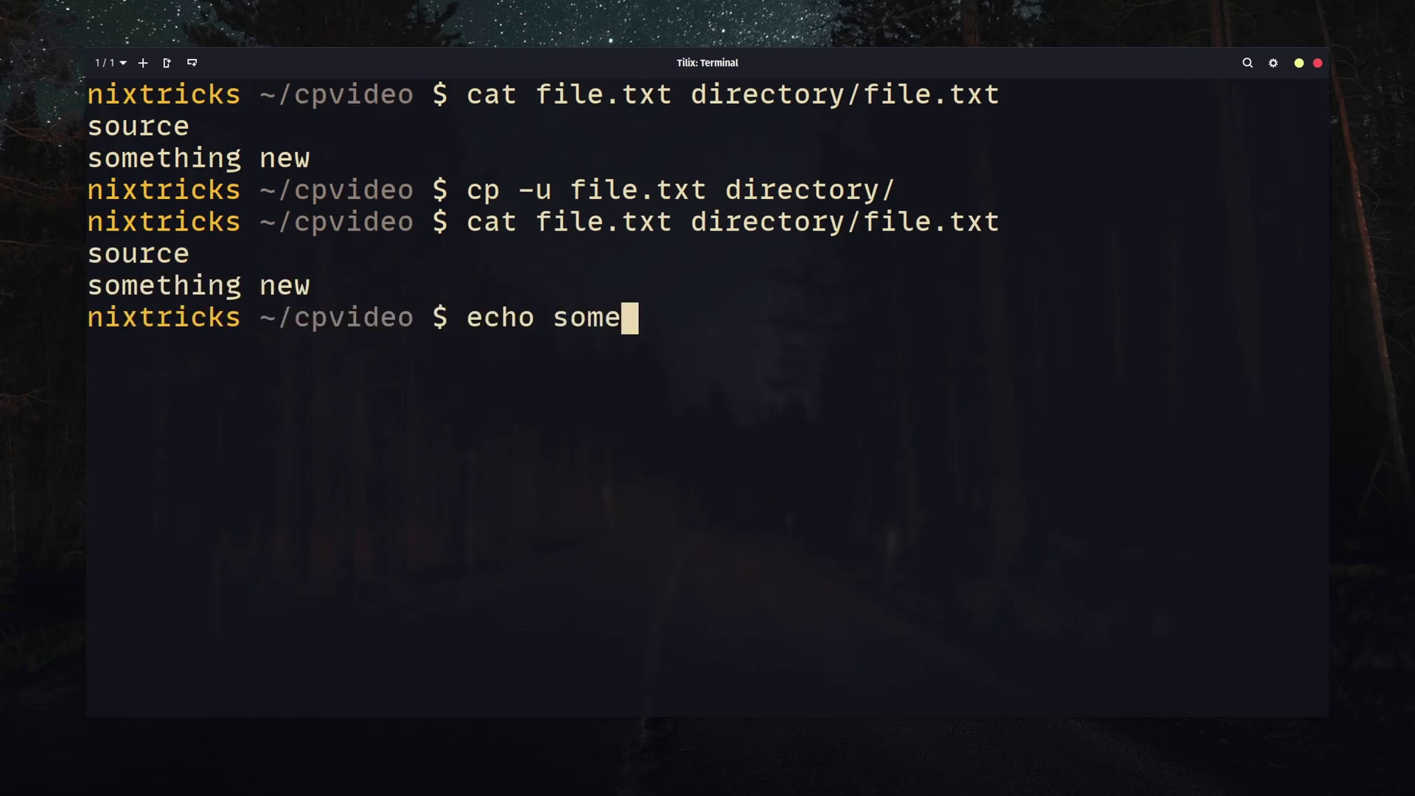
{"action": "type", "text": "thing even newer > file.txt"}
{"action": "key", "text": "Return"}
{"action": "type", "text": "ll -"}
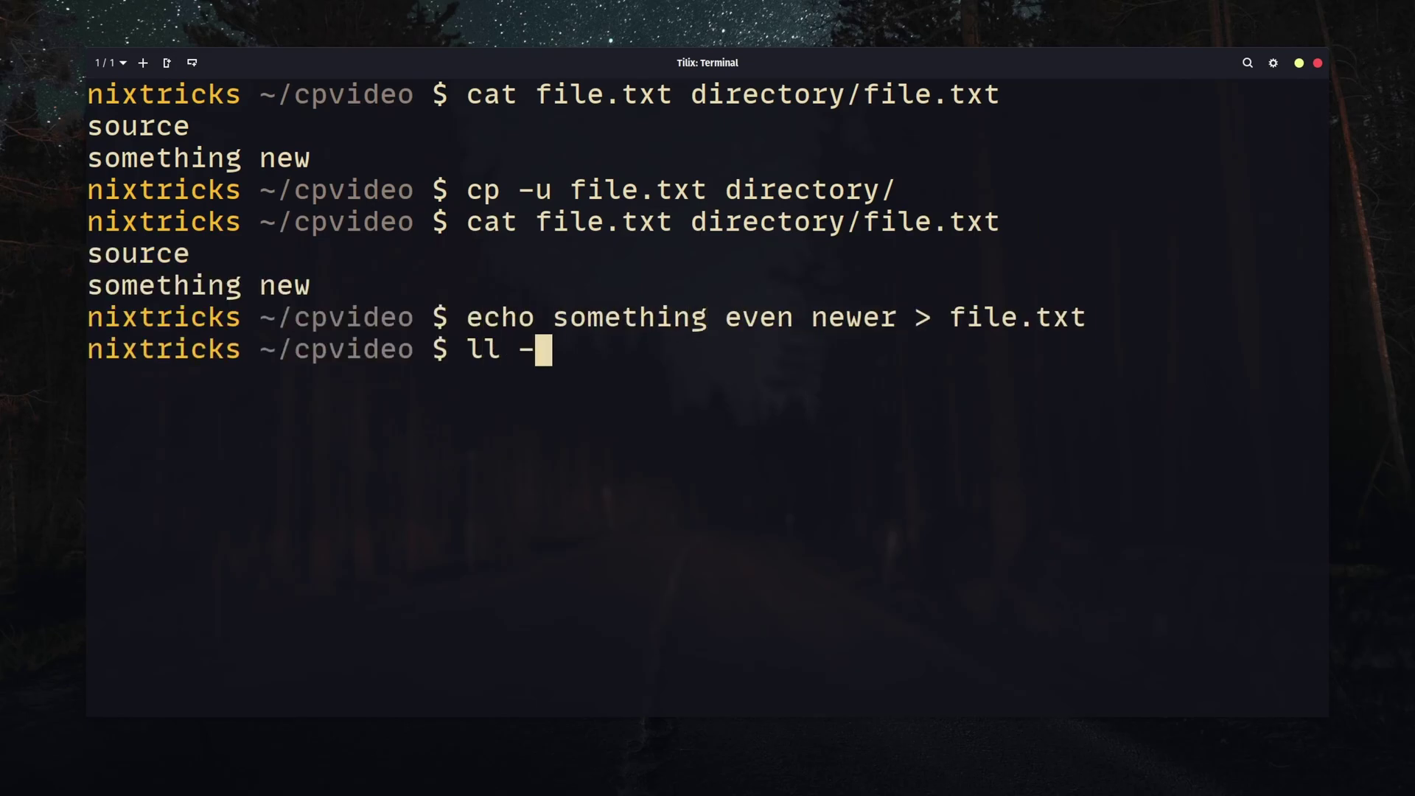
{"action": "type", "text": "R"}
{"action": "key", "text": "Return"}
{"action": "type", "text": "cp -u file.txt directory/"}
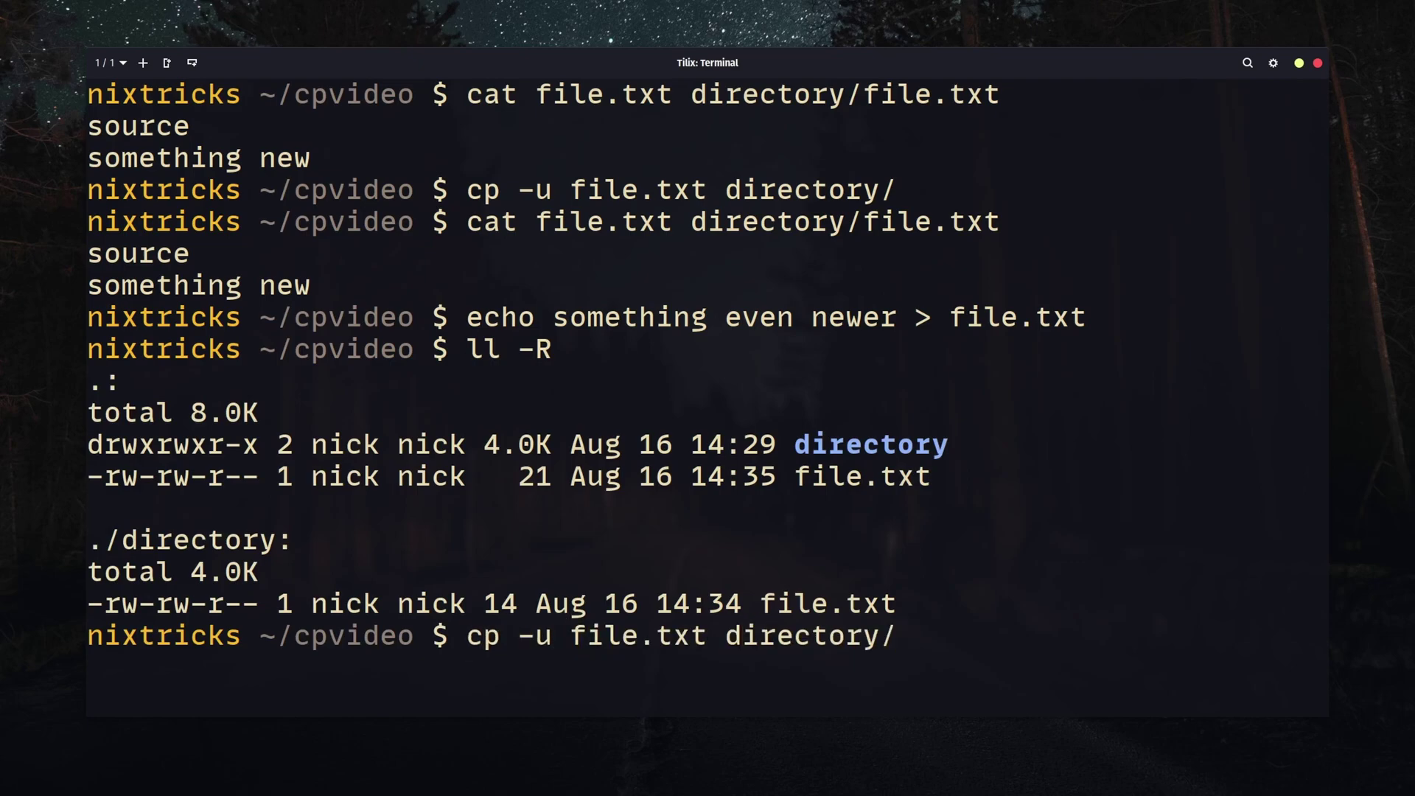
{"action": "key", "text": "Return"}
{"action": "type", "text": "ll -R"}
{"action": "key", "text": "Return"}
{"action": "key", "text": "ctrl+r"}
{"action": "type", "text": "c"}
{"action": "key", "text": "Return"}
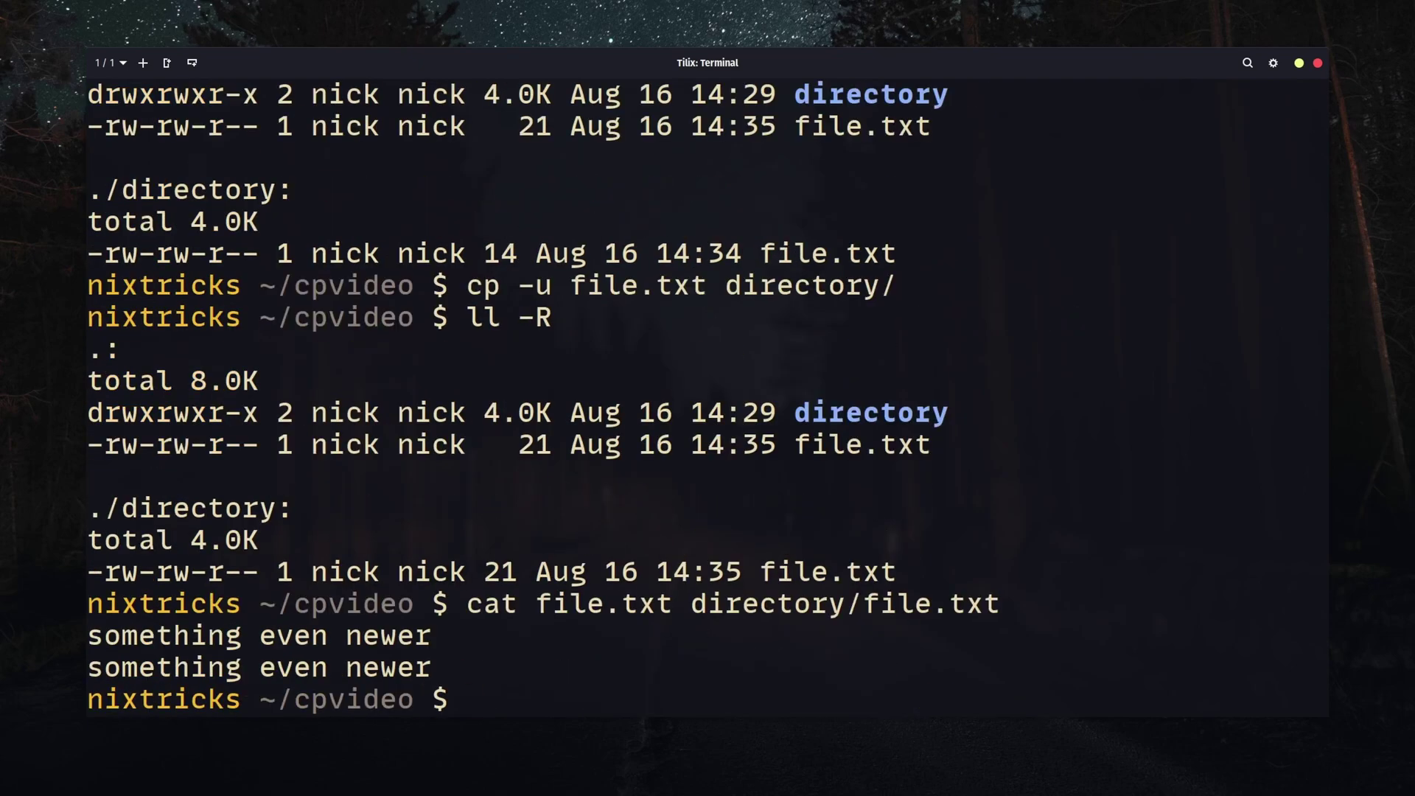
- Copy file.txt into directory normally and check the result with tree
{"action": "key", "text": "ctrl+l"}
{"action": "type", "text": "tre"}
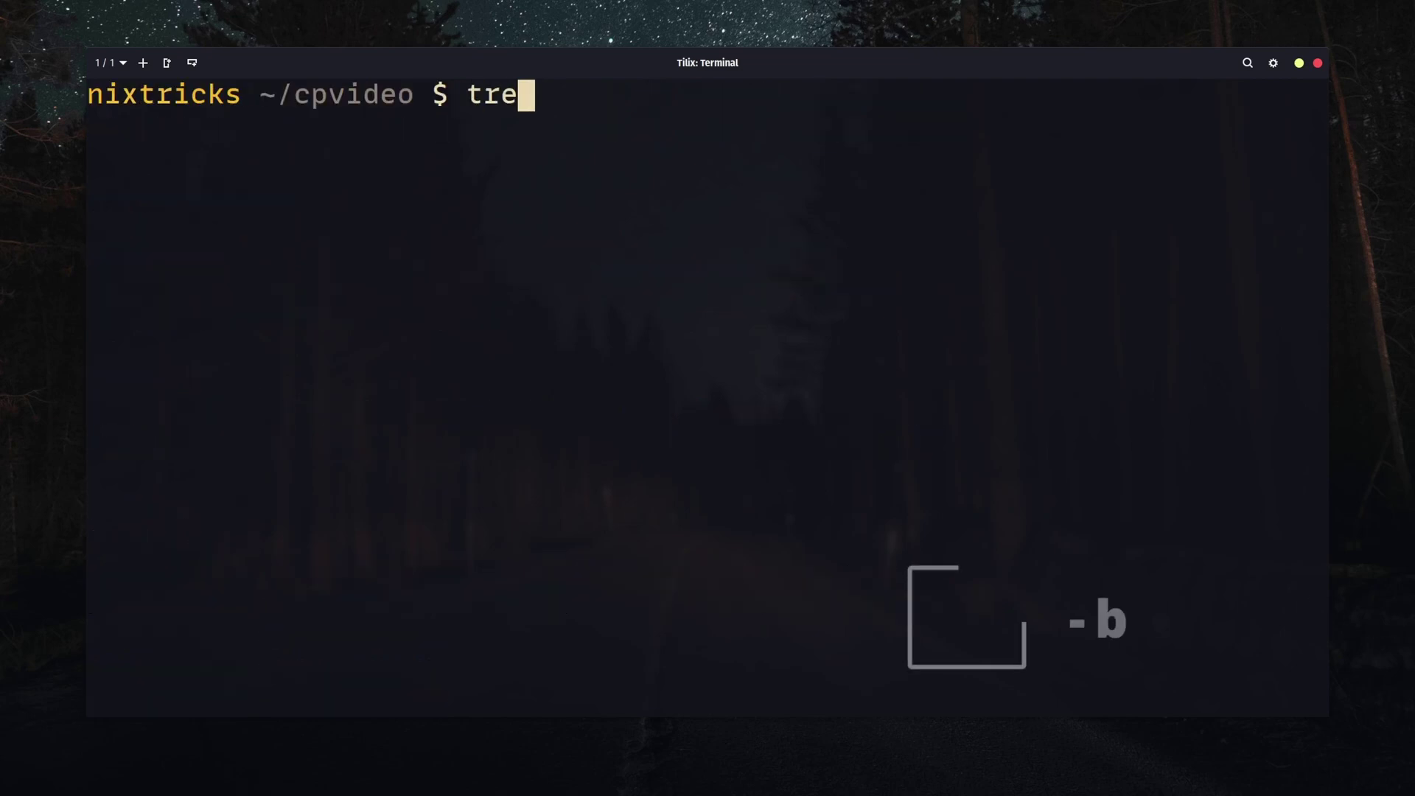
{"action": "type", "text": "e"}
{"action": "key", "text": "Return"}
{"action": "type", "text": "cp file.txt directory/"}
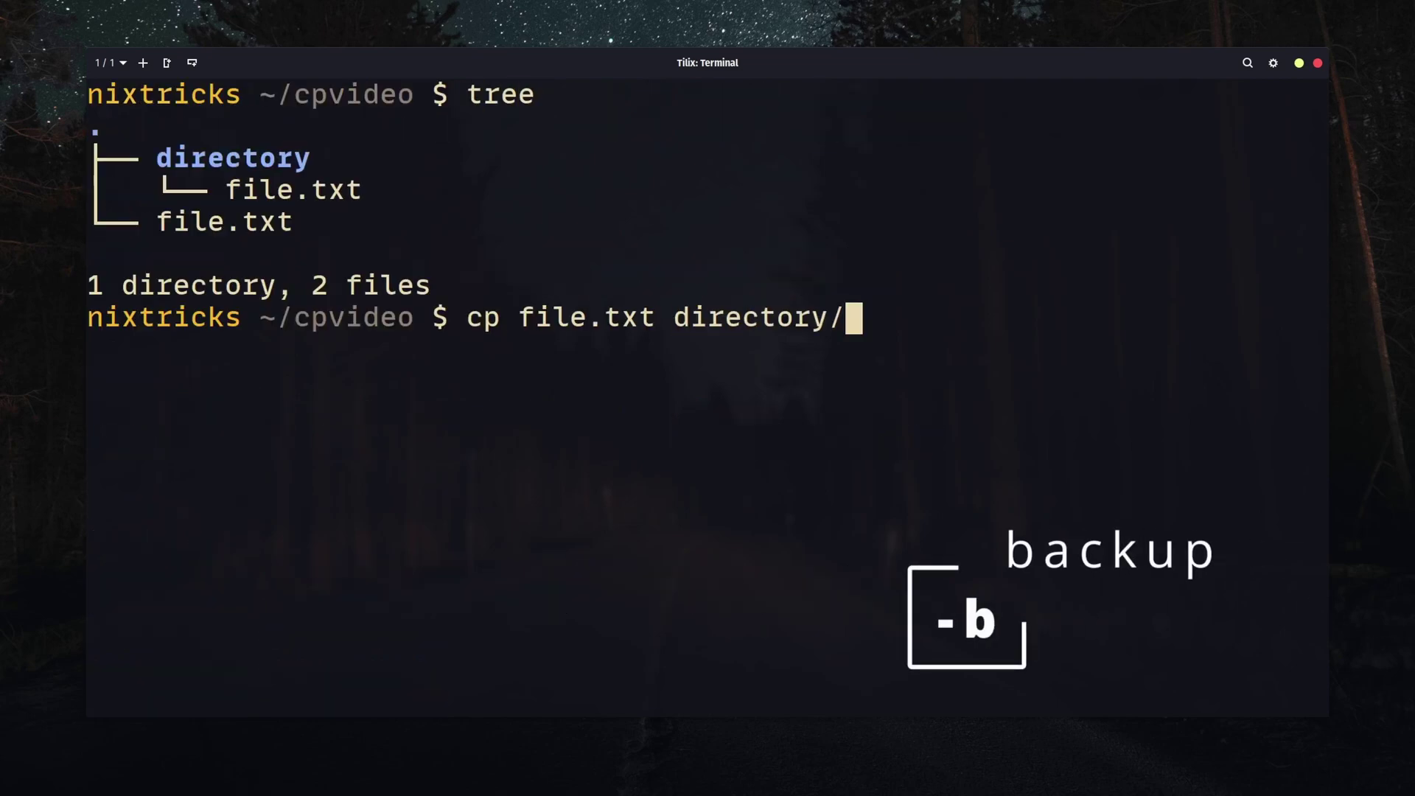
{"action": "key", "text": "Return"}
{"action": "type", "text": "tree"}
{"action": "key", "text": "Return"}
- Rerun the copy with -b and see the file.txt~ backup in tree
{"action": "key", "text": "Up"}
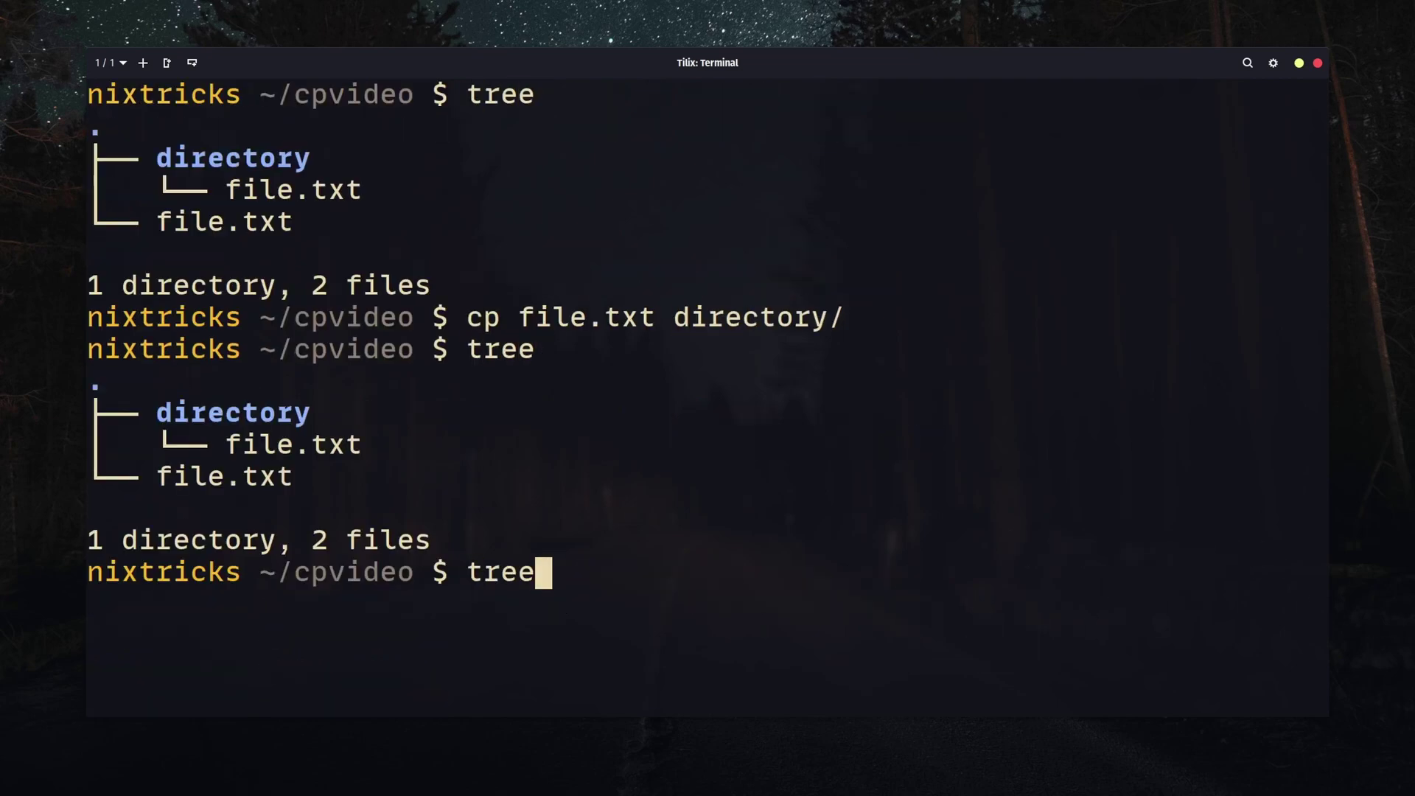
{"action": "key", "text": "Up"}
{"action": "type", "text": "-b"}
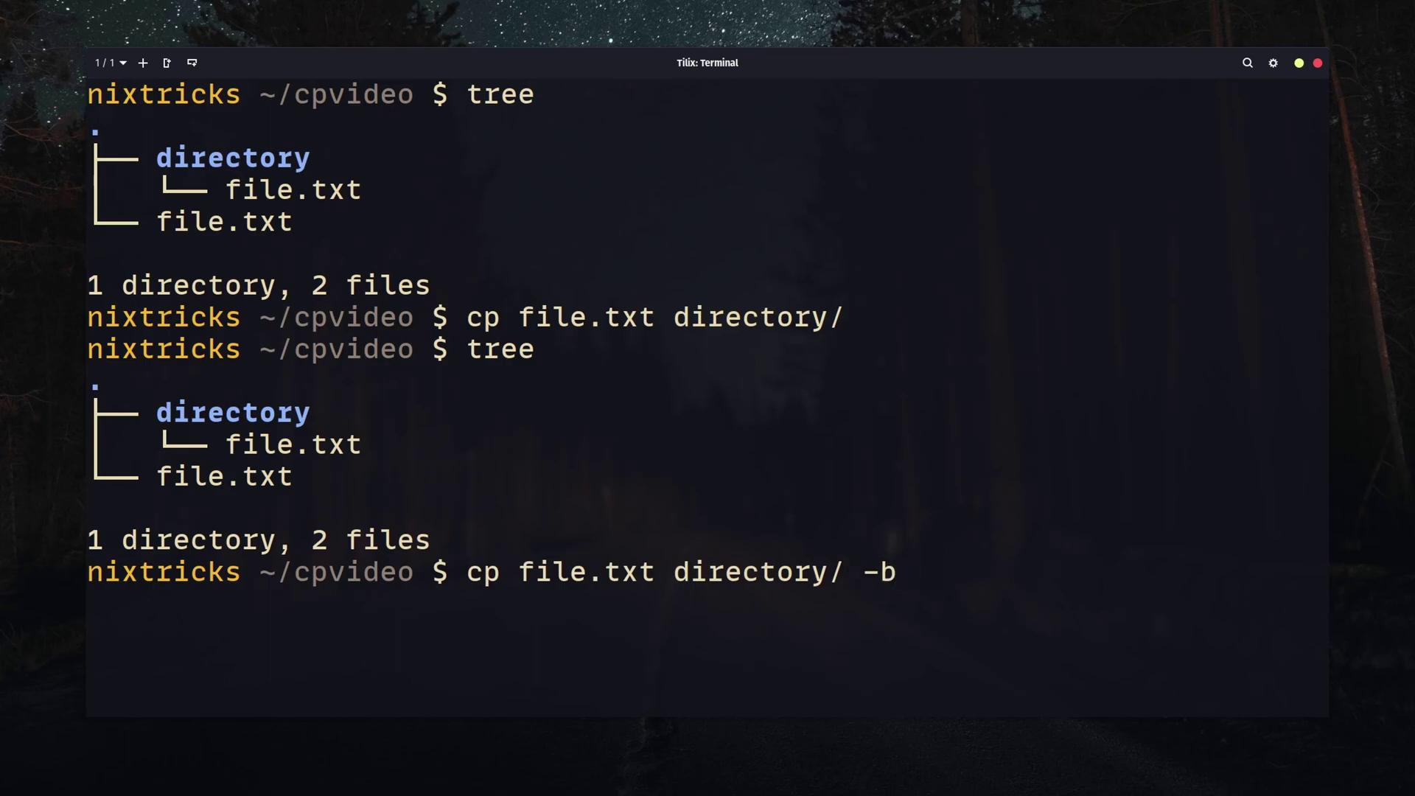
{"action": "key", "text": "Return"}
{"action": "type", "text": "tree"}
{"action": "key", "text": "Return"}
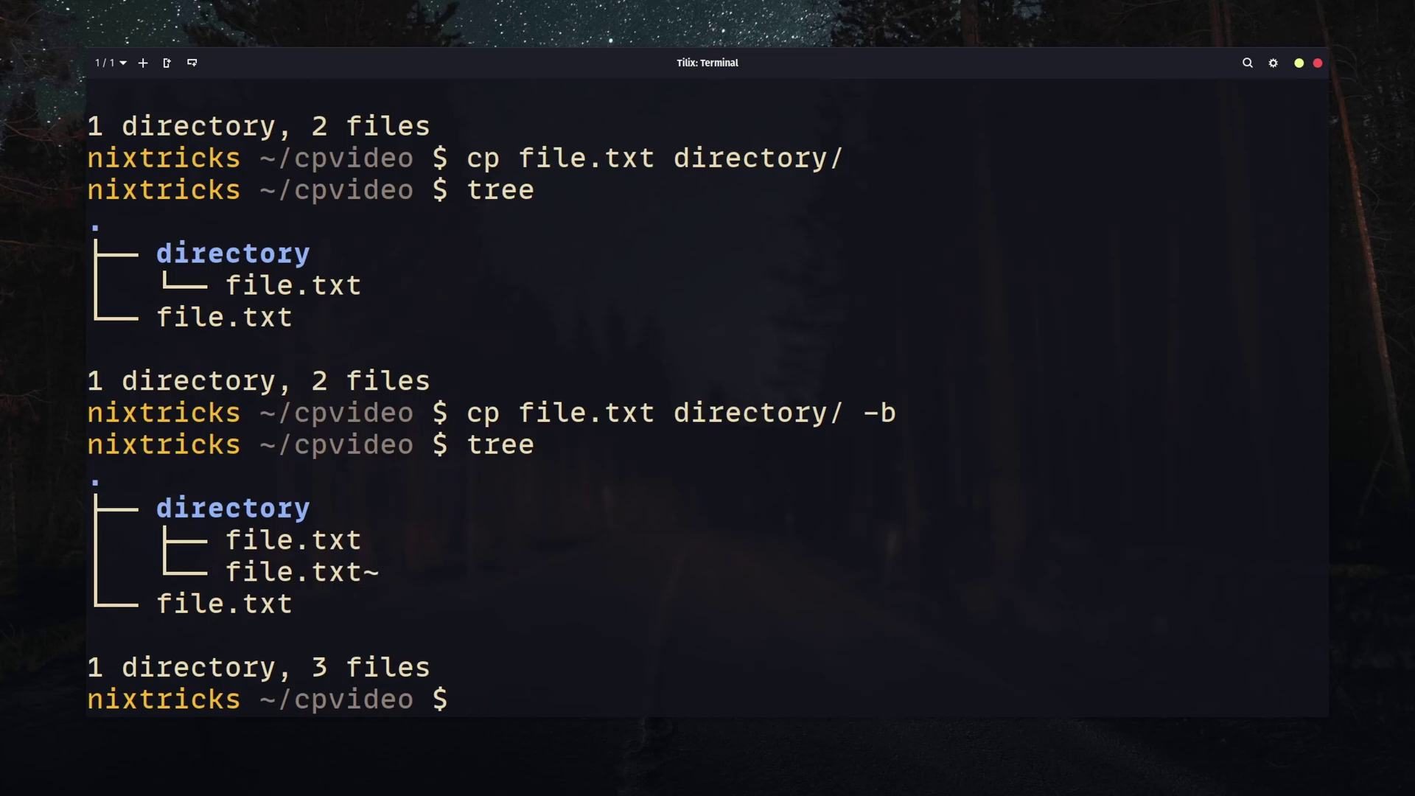
{"action": "key", "text": "Up"}
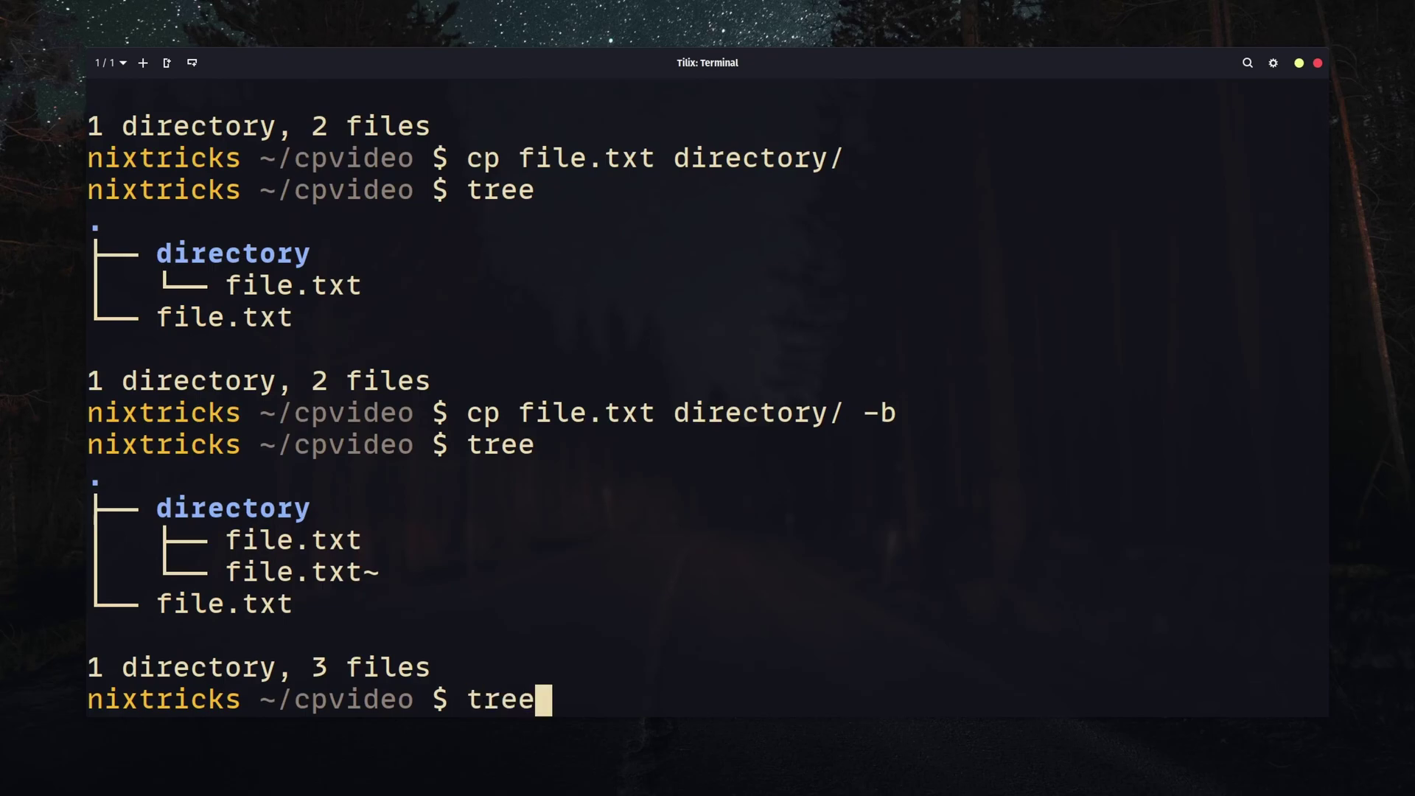
- Copy with cp -bS .bak and confirm file.txt.bak appears in the tree
{"action": "key", "text": "Up"}
{"action": "type", "text": "S"}
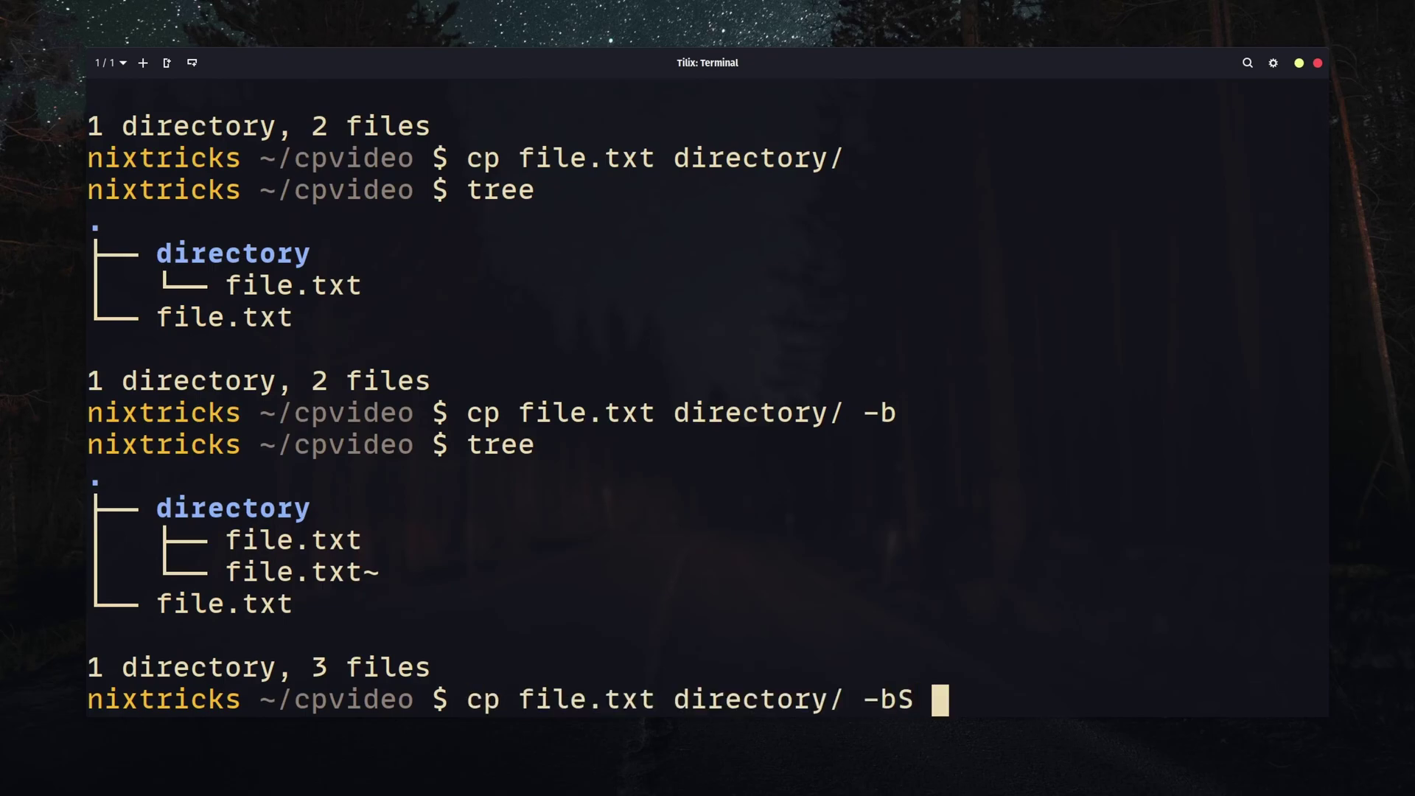
{"action": "type", "text": ".bak"}
{"action": "key", "text": "Return"}
{"action": "type", "text": "tre"}
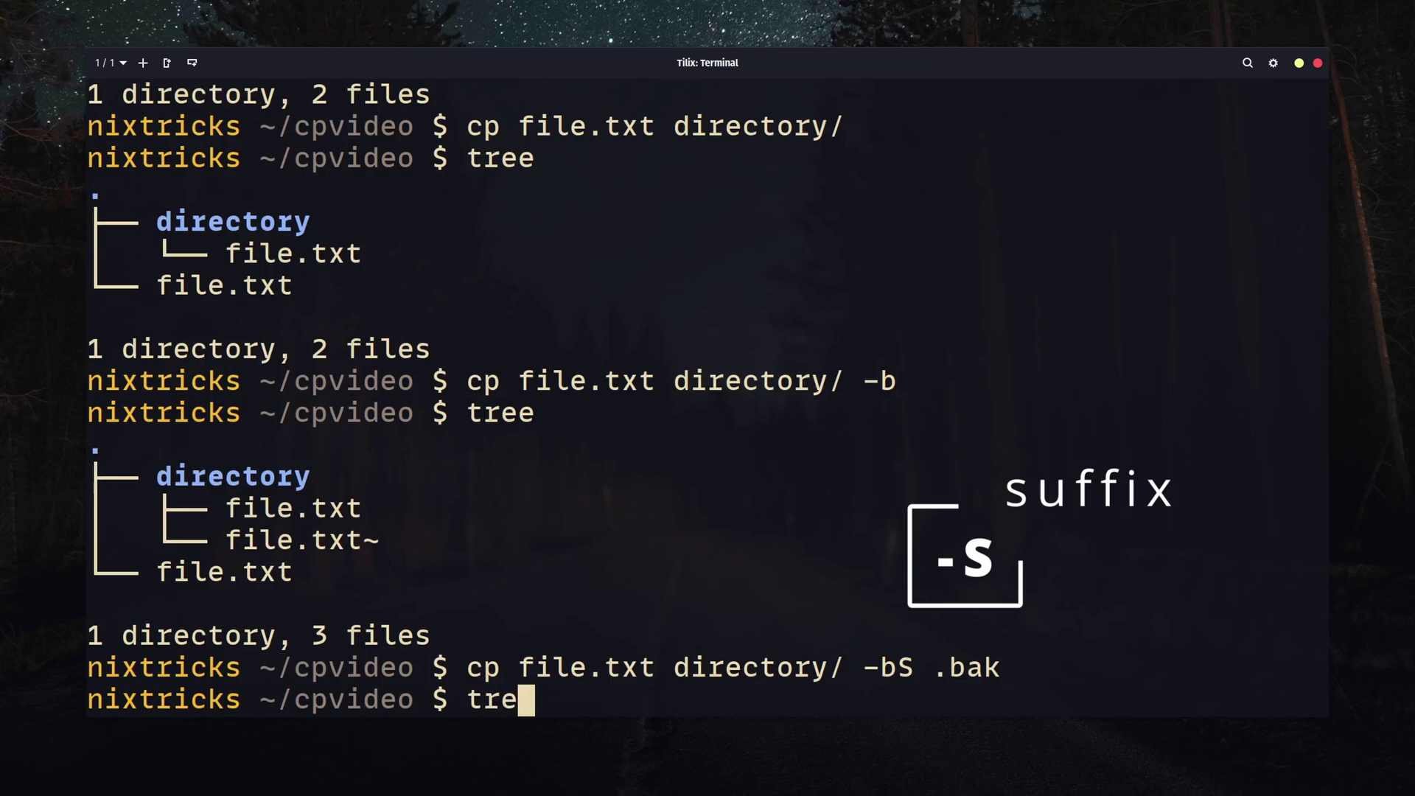
{"action": "type", "text": "e"}
{"action": "key", "text": "Return"}
- Add a file.txt.old backup using --suffix=.old, then clear and list the folder with ll
{"action": "key", "text": "Up"}
{"action": "key", "text": "Up"}
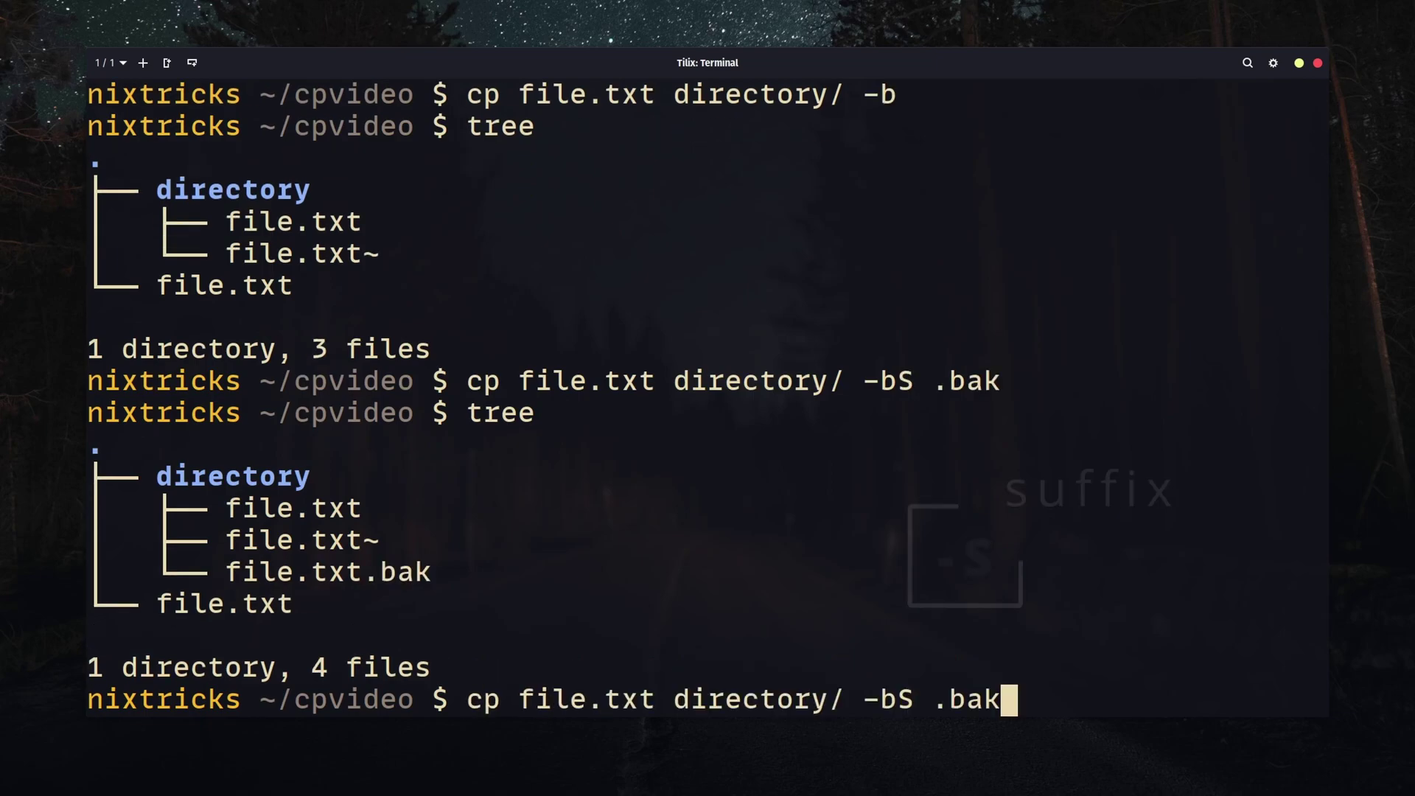
{"action": "key", "text": "BackSpace"}
{"action": "key", "text": "BackSpace"}
{"action": "key", "text": "BackSpace"}
{"action": "key", "text": "BackSpace"}
{"action": "key", "text": "BackSpace"}
{"action": "type", "text": "--suffix=o"}
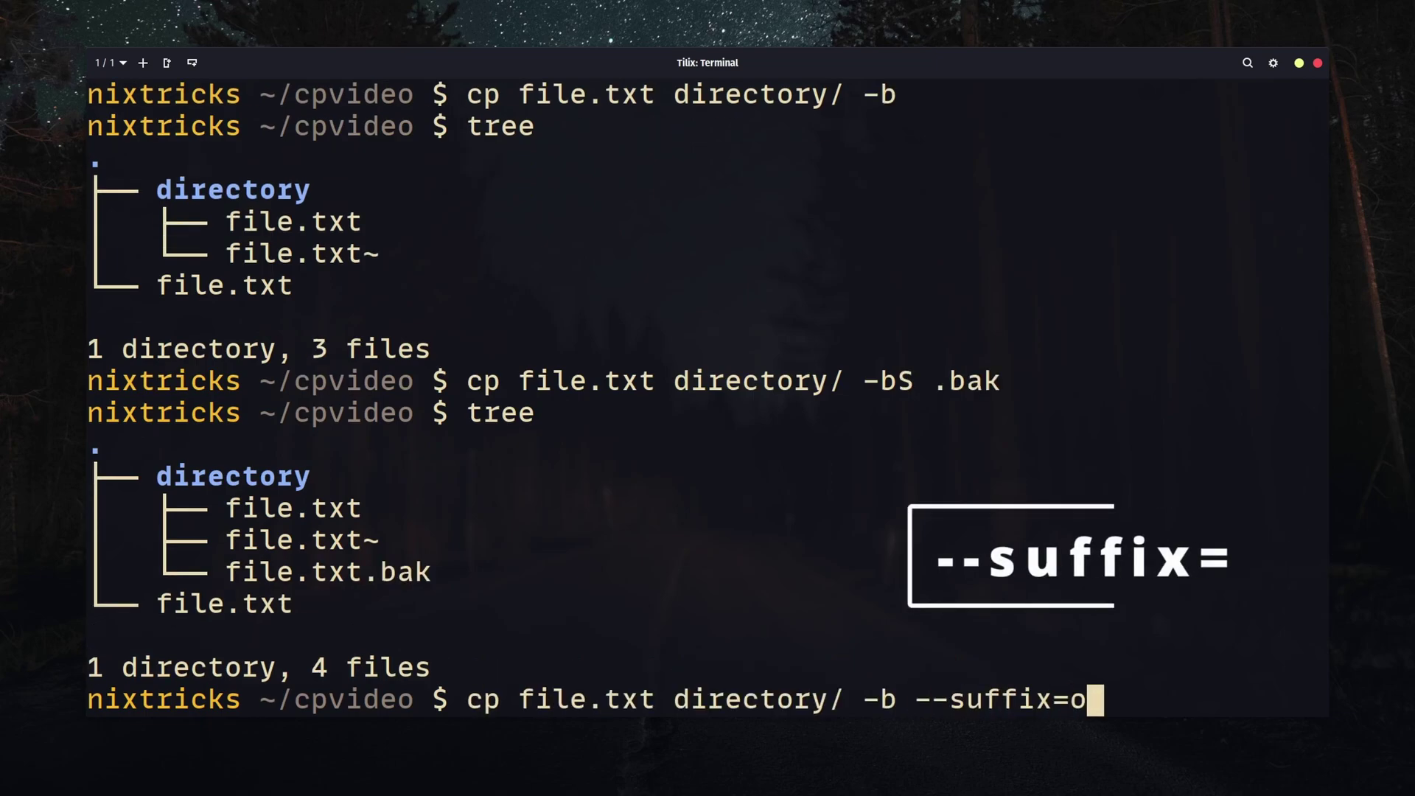
{"action": "type", "text": "ld"}
{"action": "key", "text": "Left"}
{"action": "key", "text": "Left"}
{"action": "key", "text": "Left"}
{"action": "type", "text": "."}
{"action": "key", "text": "Return"}
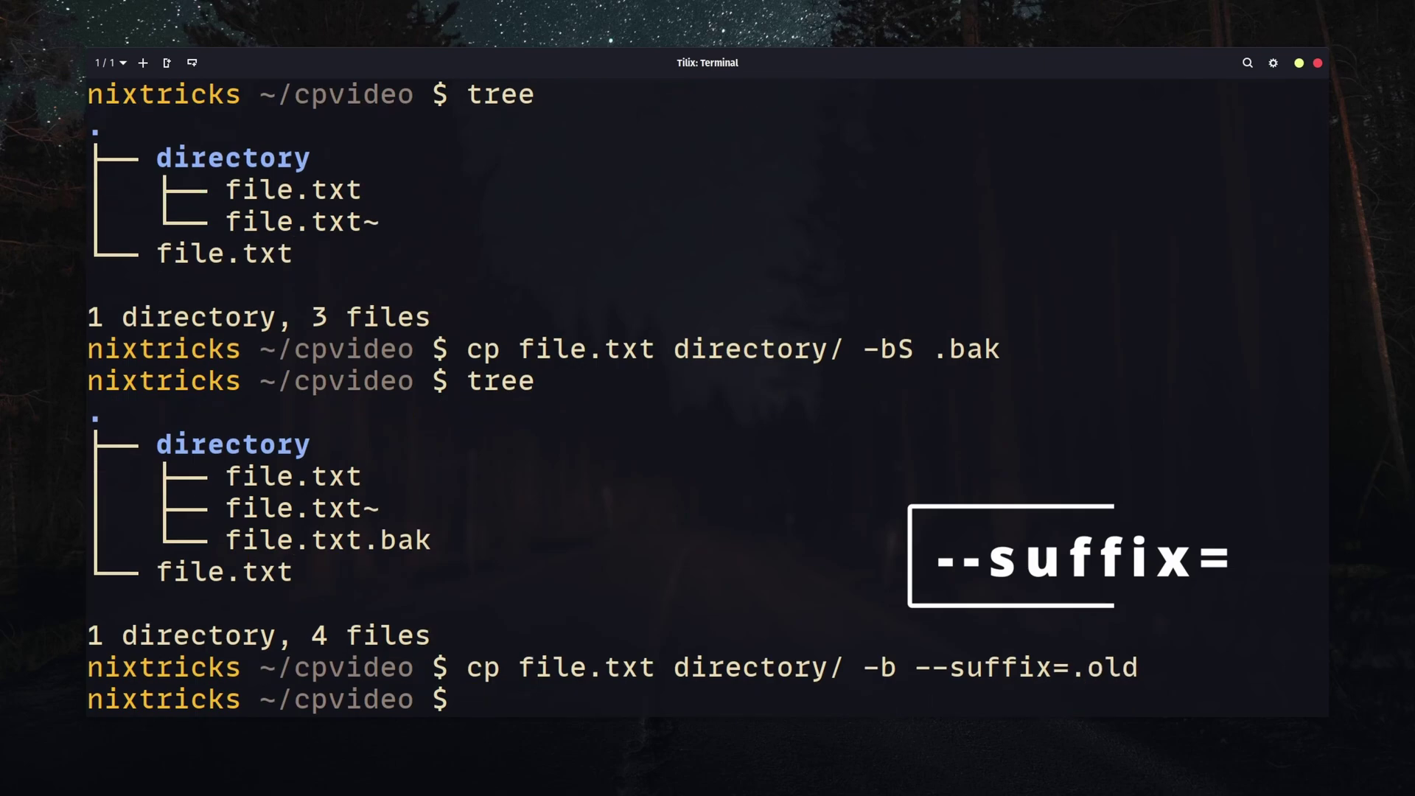
{"action": "type", "text": "tree"}
{"action": "key", "text": "Return"}
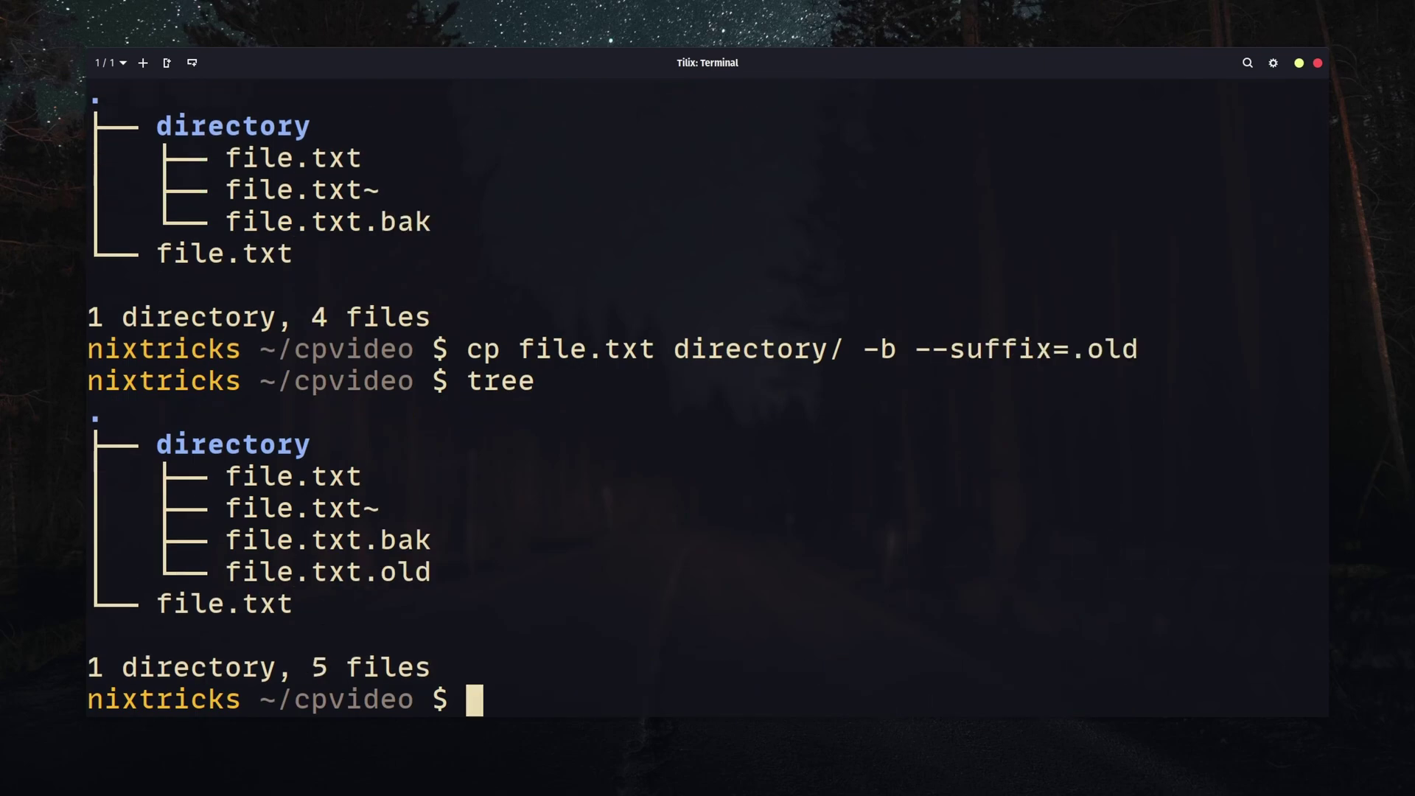
{"action": "type", "text": "clear"}
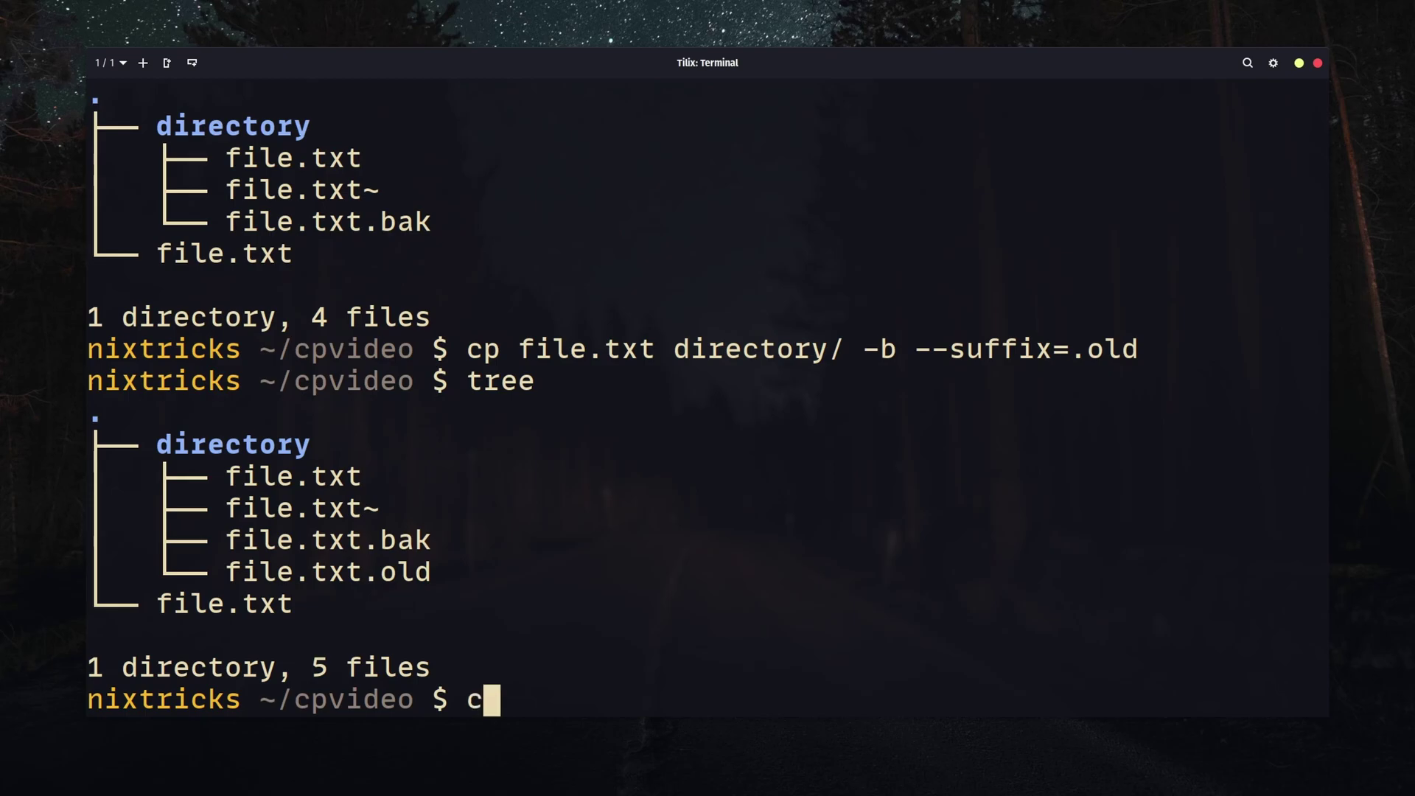
{"action": "key", "text": "Return"}
{"action": "type", "text": "ll"}
{"action": "key", "text": "Return"}
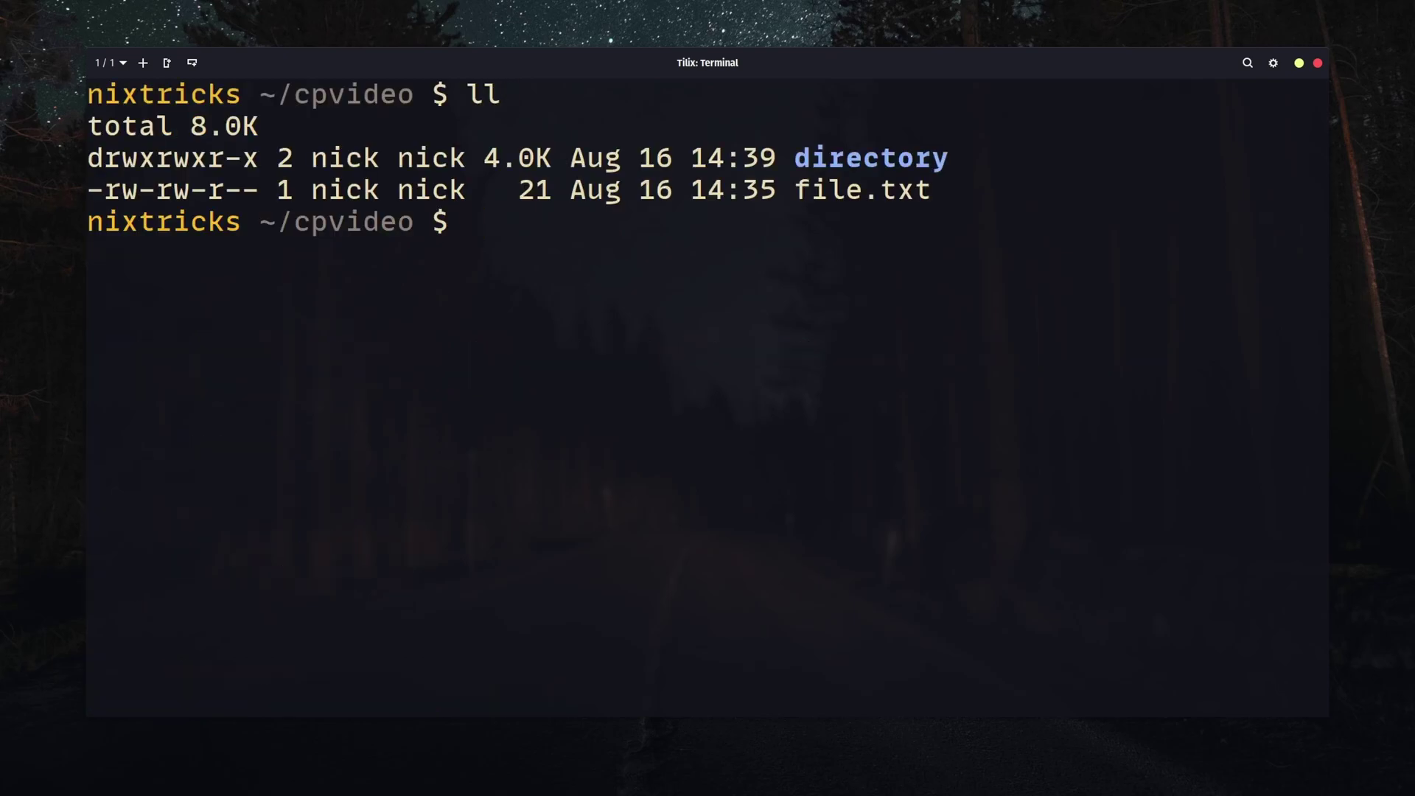
{"action": "type", "text": "cp -s "}
{"action": "type", "text": "file.txt d"}
{"action": "type", "text": "irectory/"}
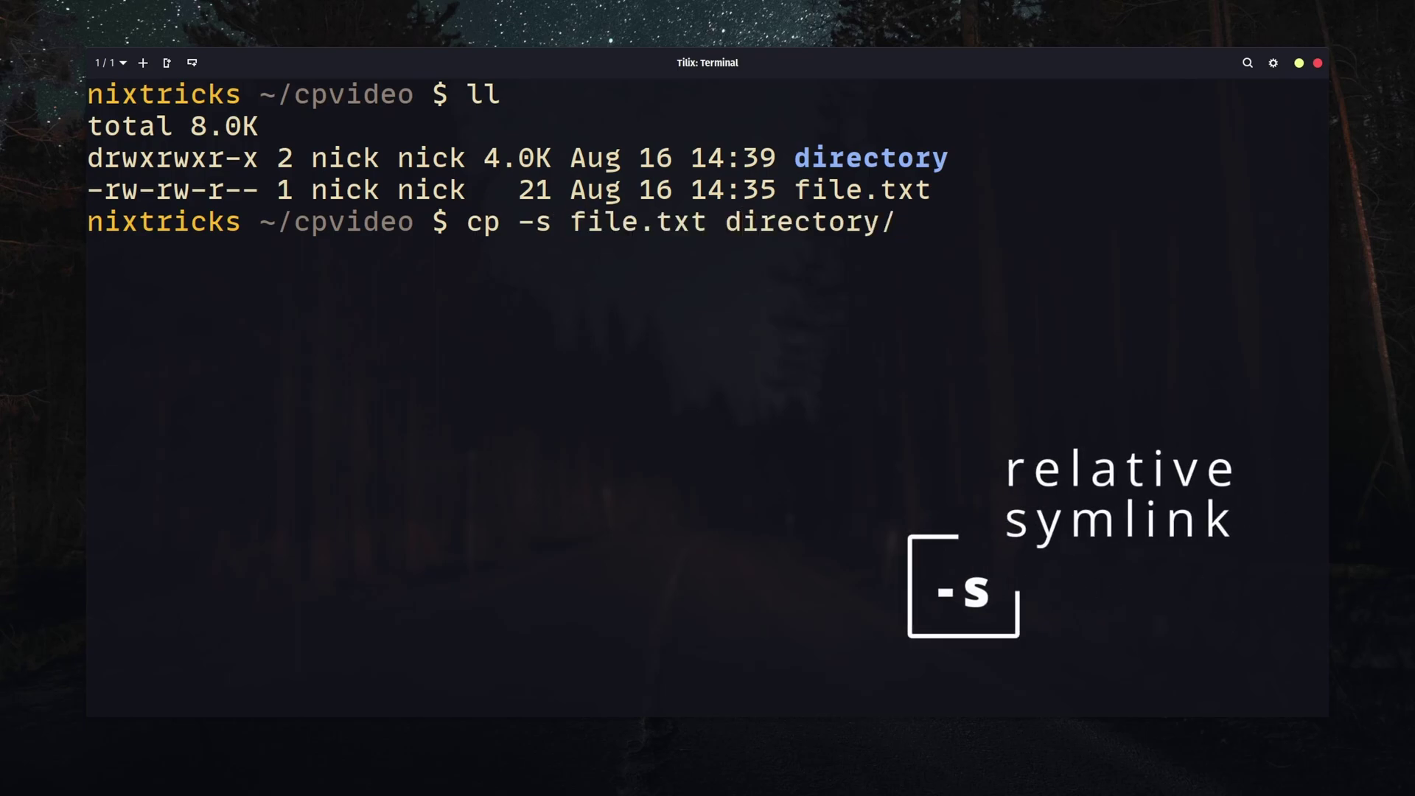
{"action": "type", "text": "s"}
{"action": "type", "text": "ym"}
{"action": "type", "text": ".txt"}
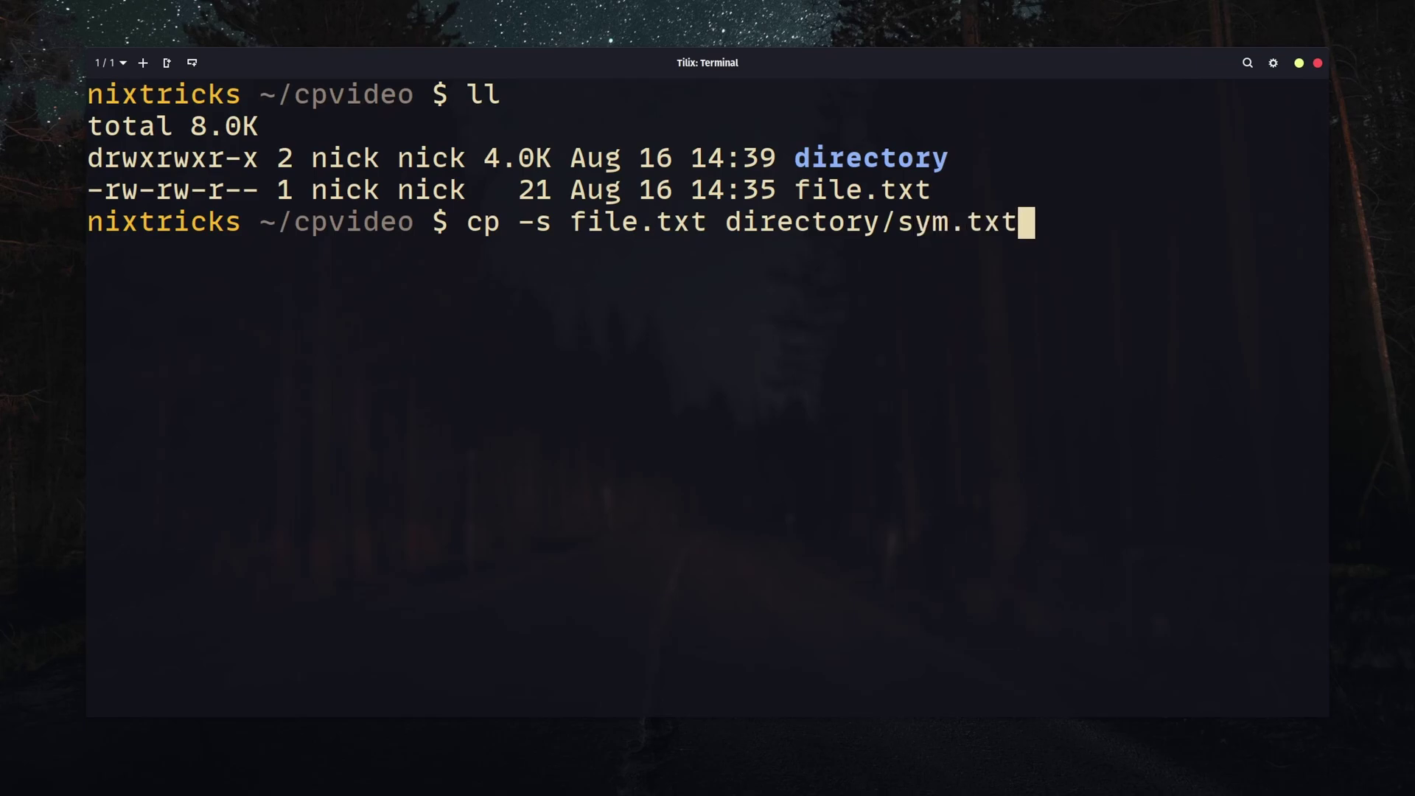
- Create symlink.txt pointing to directory/file.txt after a failed relative link attempt
{"action": "key", "text": "Return"}
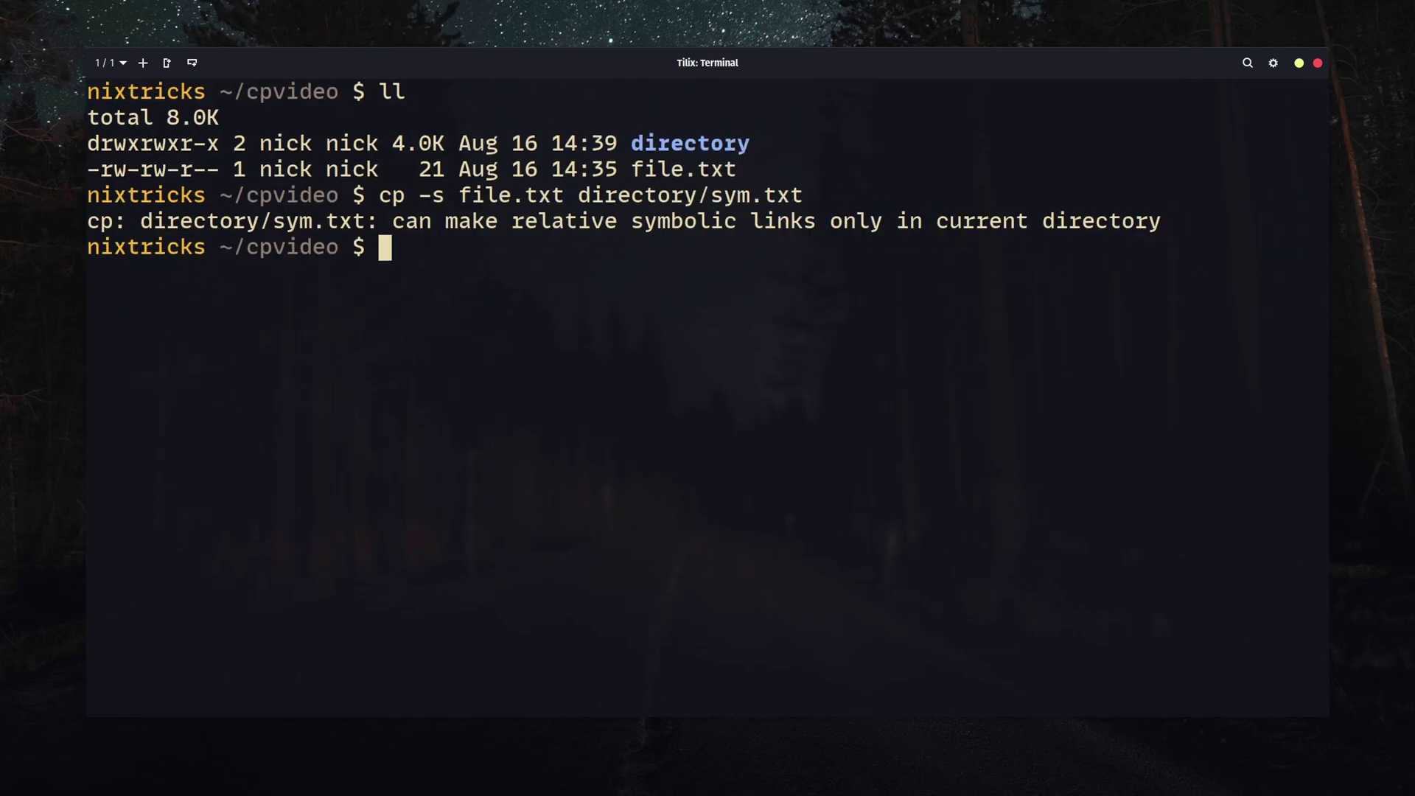
{"action": "type", "text": "cp -s "}
{"action": "type", "text": "directory/file.txt sym"}
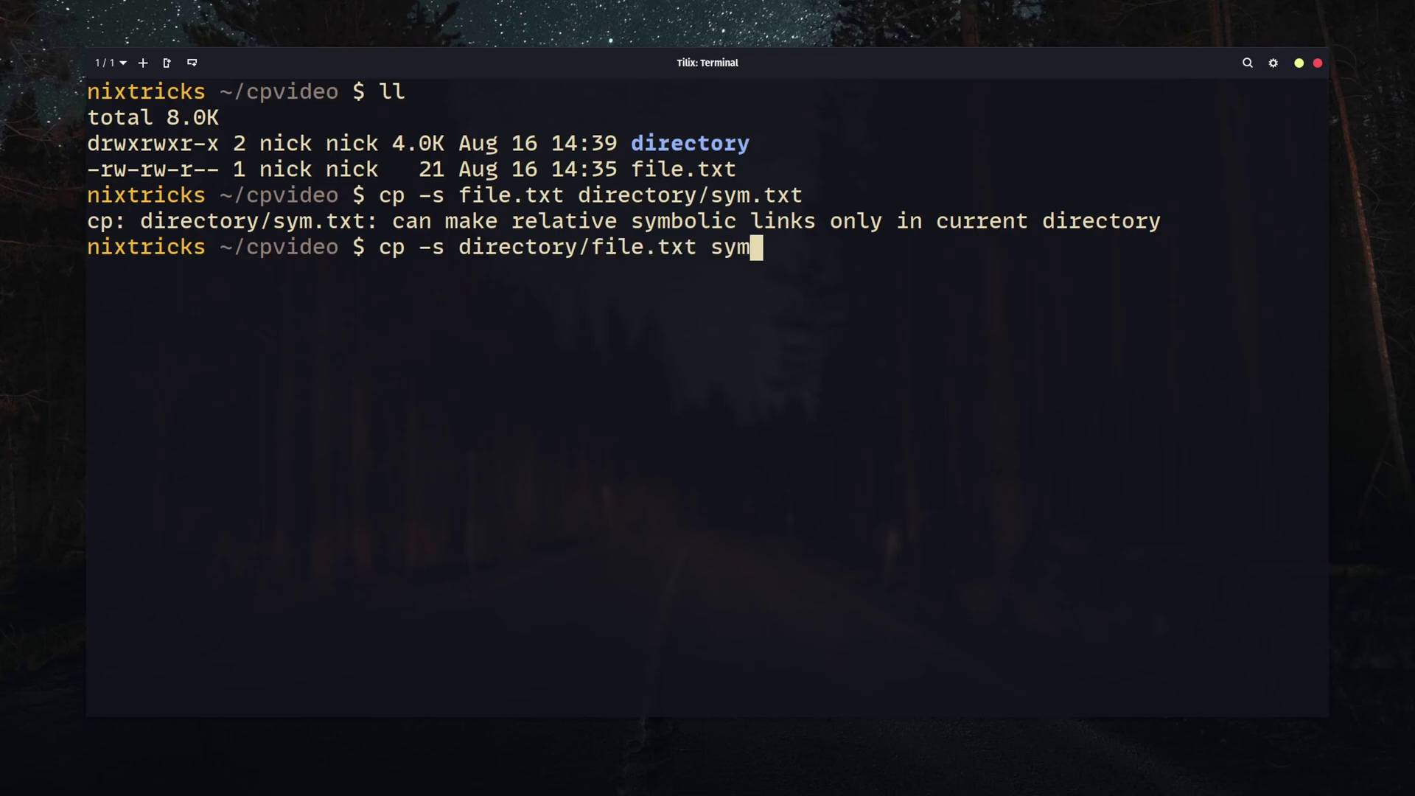
{"action": "type", "text": "link.txt"}
{"action": "key", "text": "Return"}
{"action": "type", "text": "ll"}
{"action": "key", "text": "Return"}
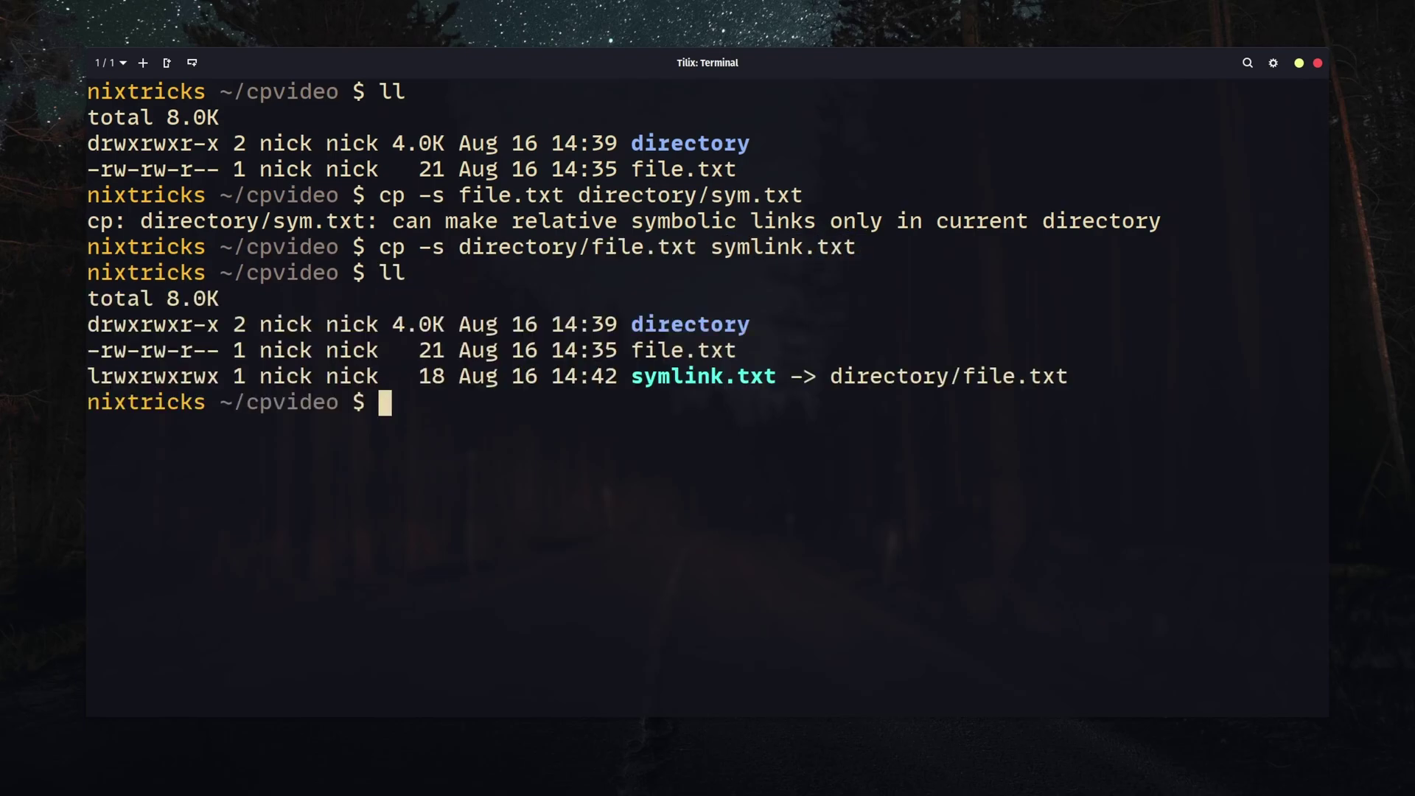
{"action": "type", "text": "cp -sr "}
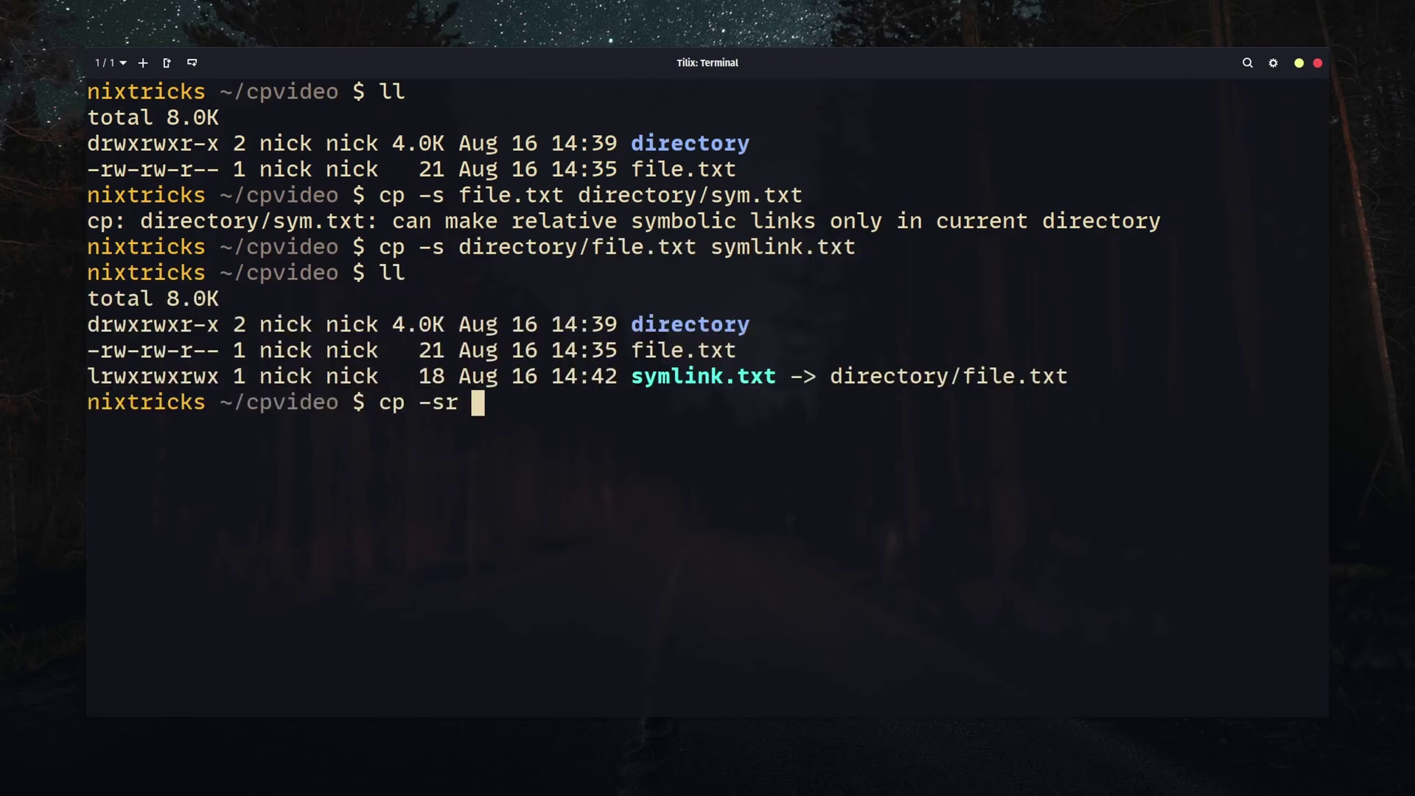
{"action": "type", "text": "directory/ copies"}
- Try cp -sr directory into copies, then remove the empty copies folder
{"action": "key", "text": "Return"}
{"action": "type", "text": "tre"}
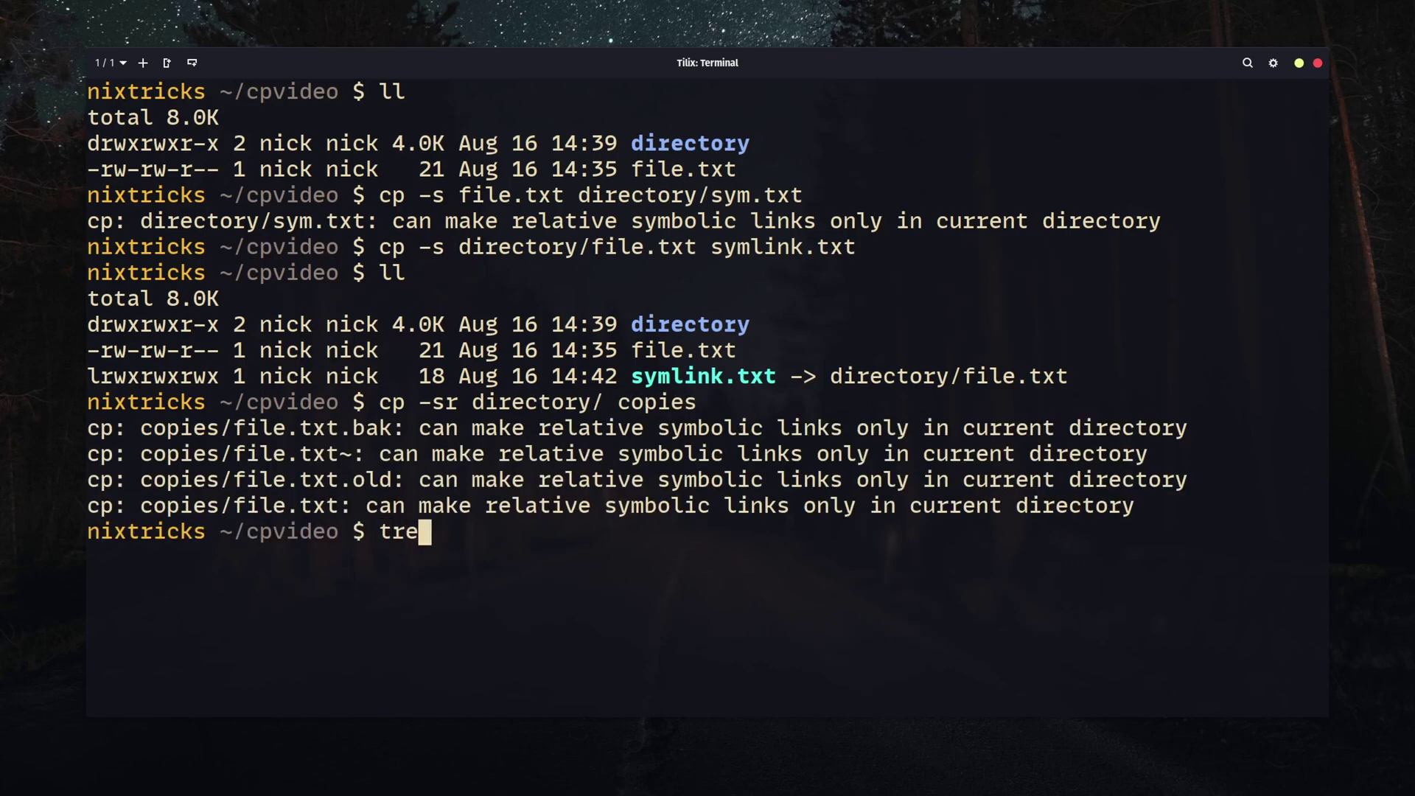
{"action": "type", "text": "e"}
{"action": "key", "text": "Return"}
{"action": "type", "text": "rmdir copies/"}
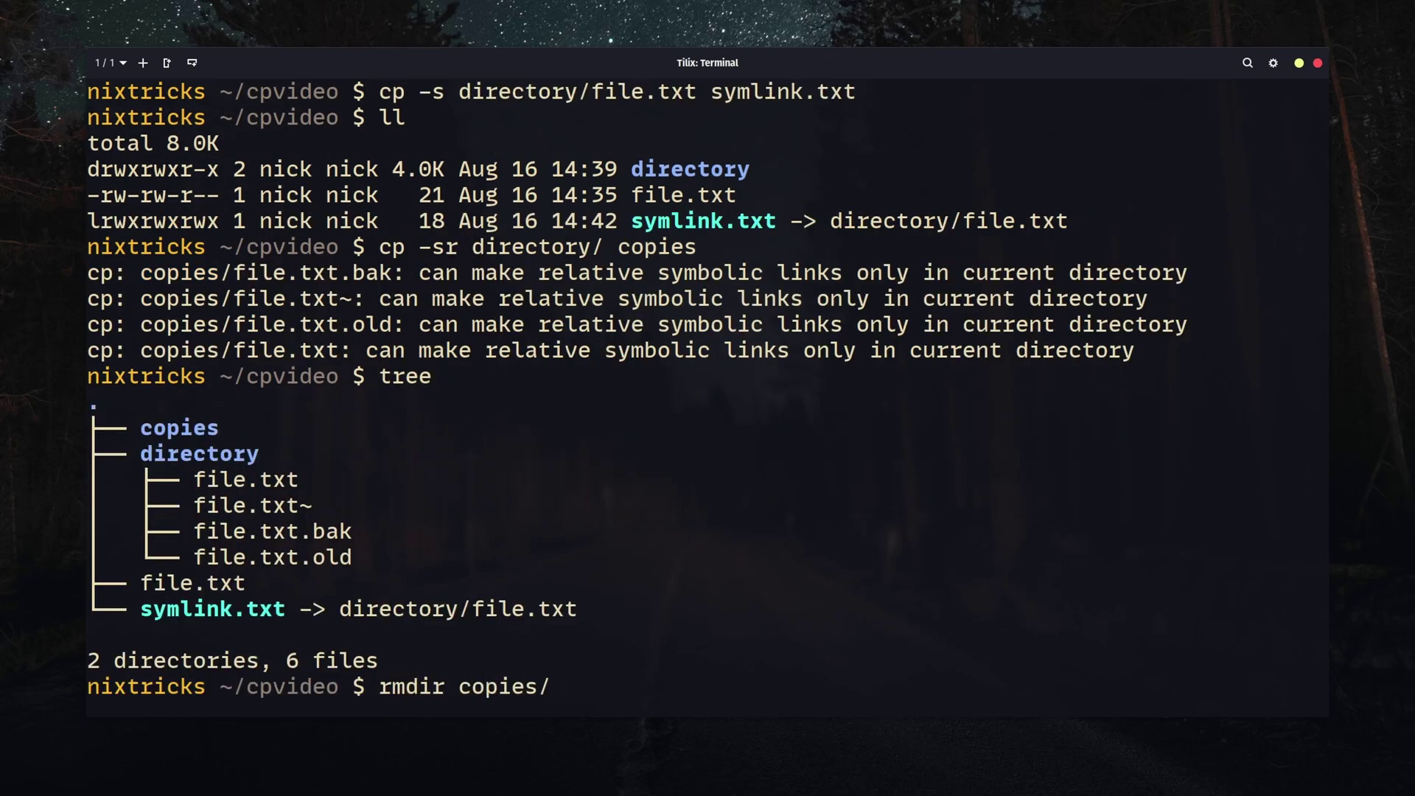
{"action": "key", "text": "Return"}
{"action": "type", "text": "clear"}
- Create hardlink.txt with cp -l and compare inode numbers using ll -i
{"action": "key", "text": "Return"}
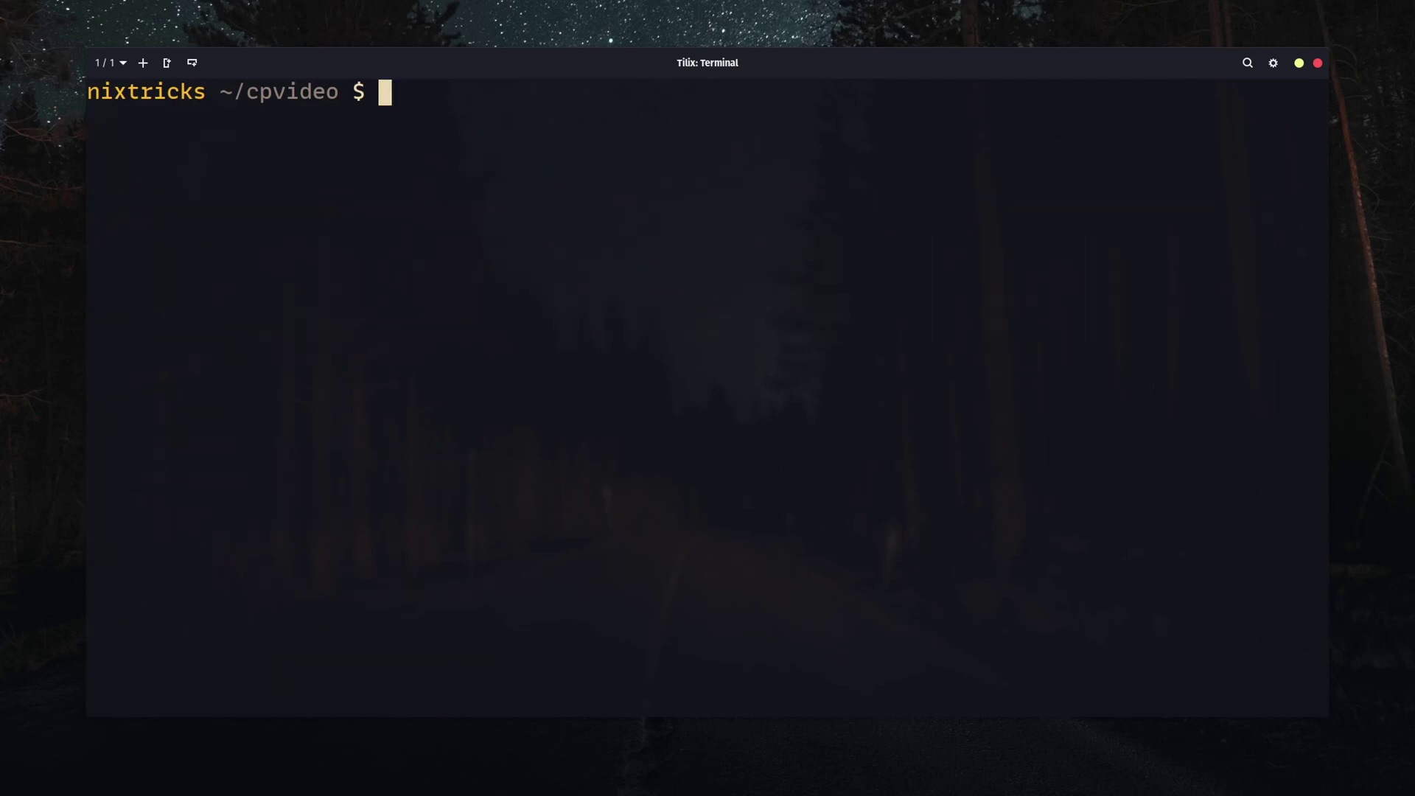
{"action": "type", "text": "ll -i"}
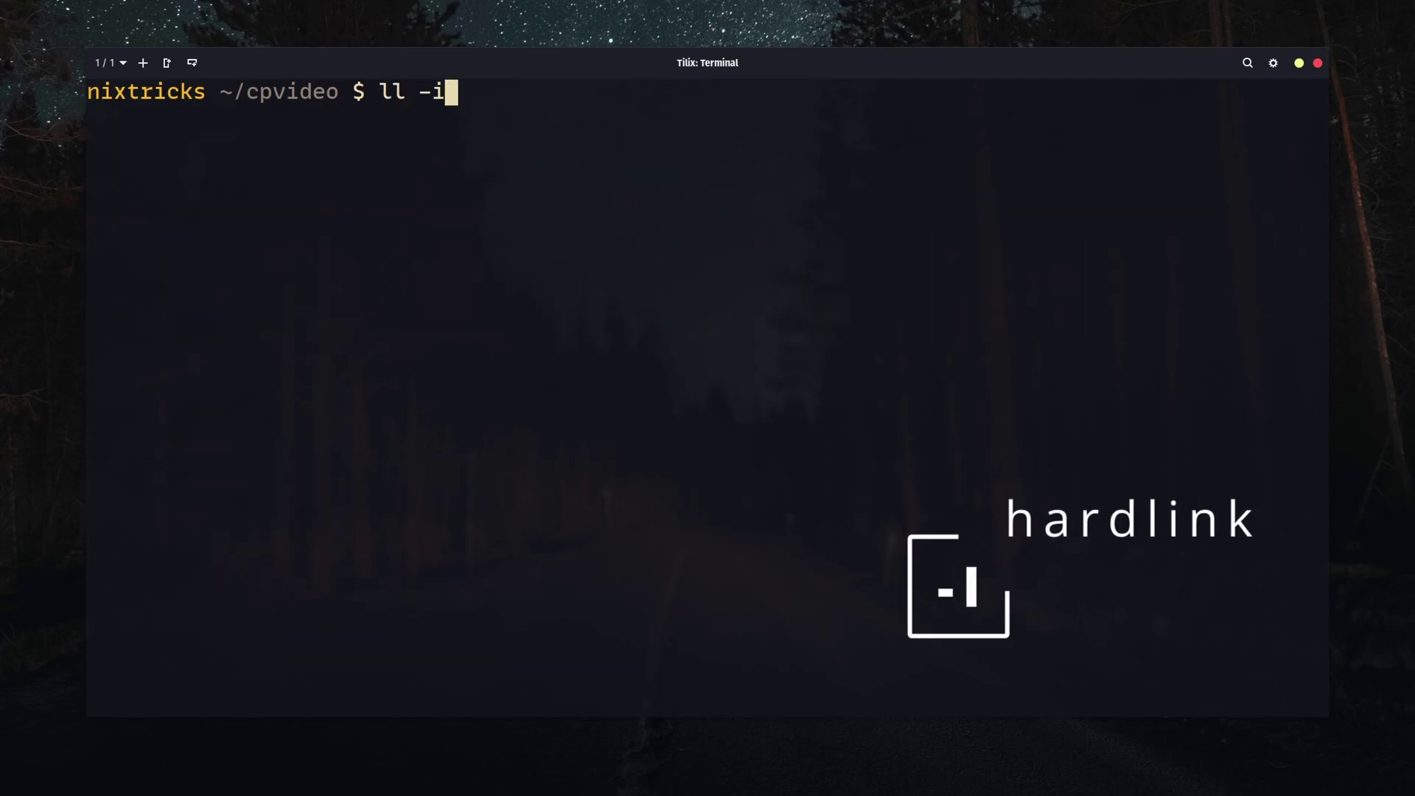
{"action": "key", "text": "Return"}
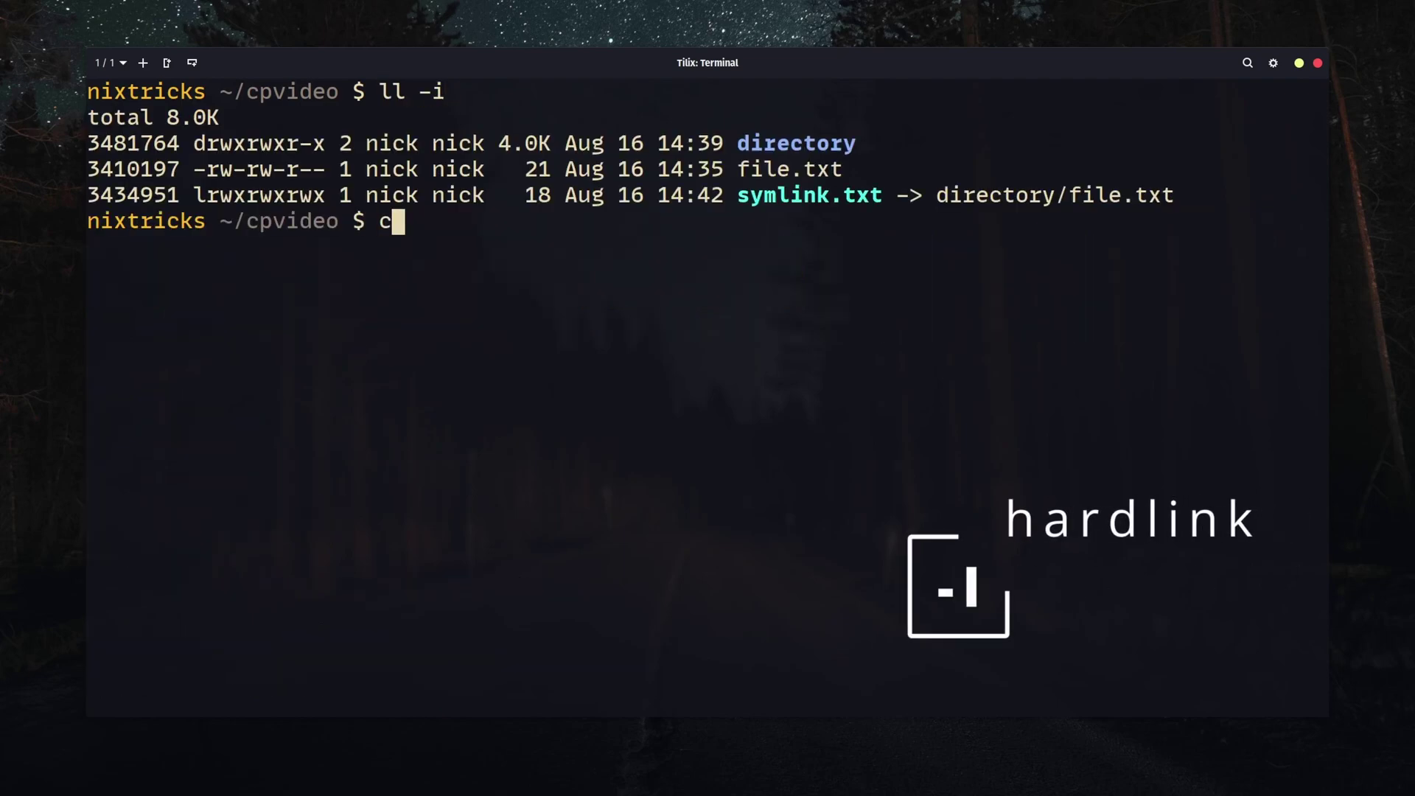
{"action": "type", "text": "p -l "}
{"action": "type", "text": "file.txt h"}
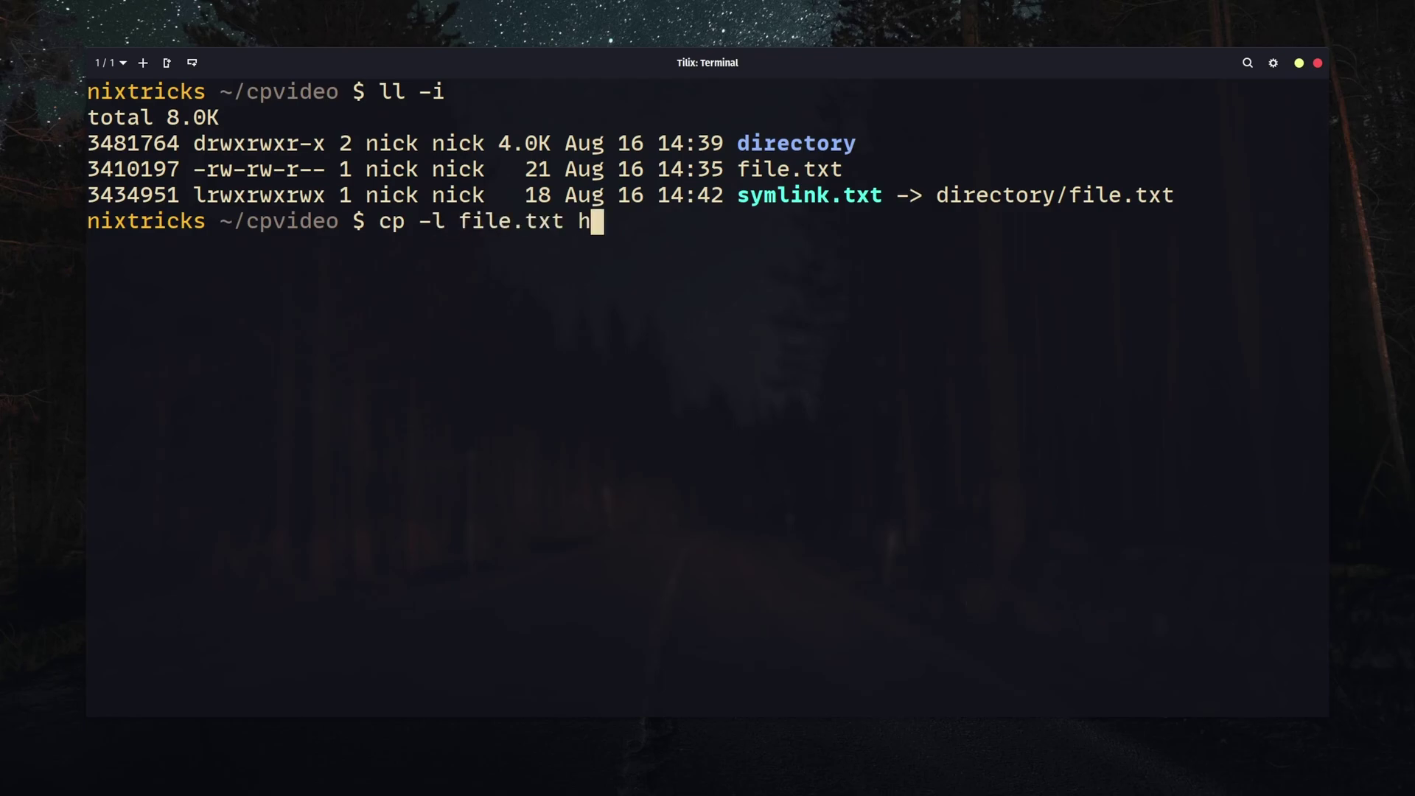
{"action": "type", "text": "ardlink.txt"}
{"action": "key", "text": "Return"}
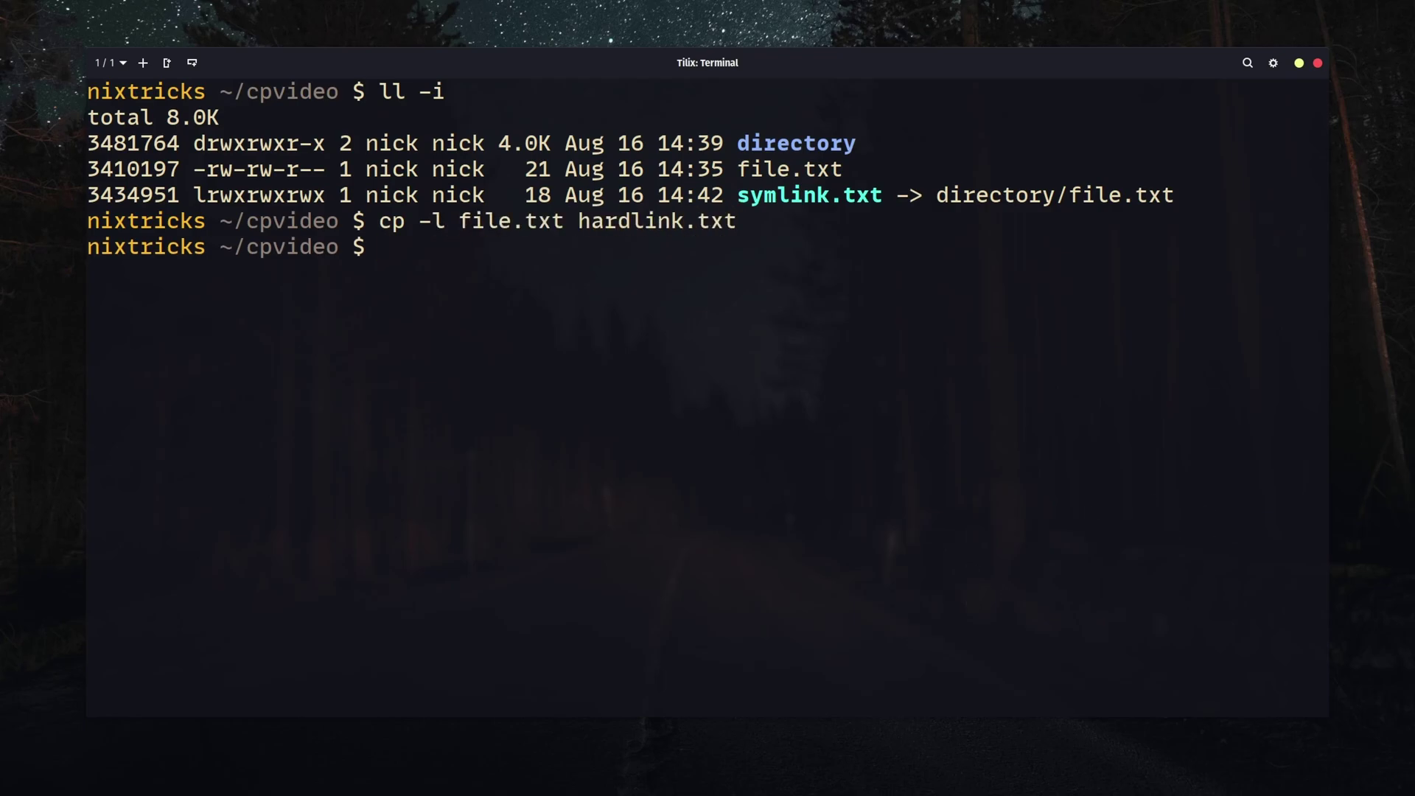
{"action": "type", "text": "ll -i"}
{"action": "key", "text": "Return"}
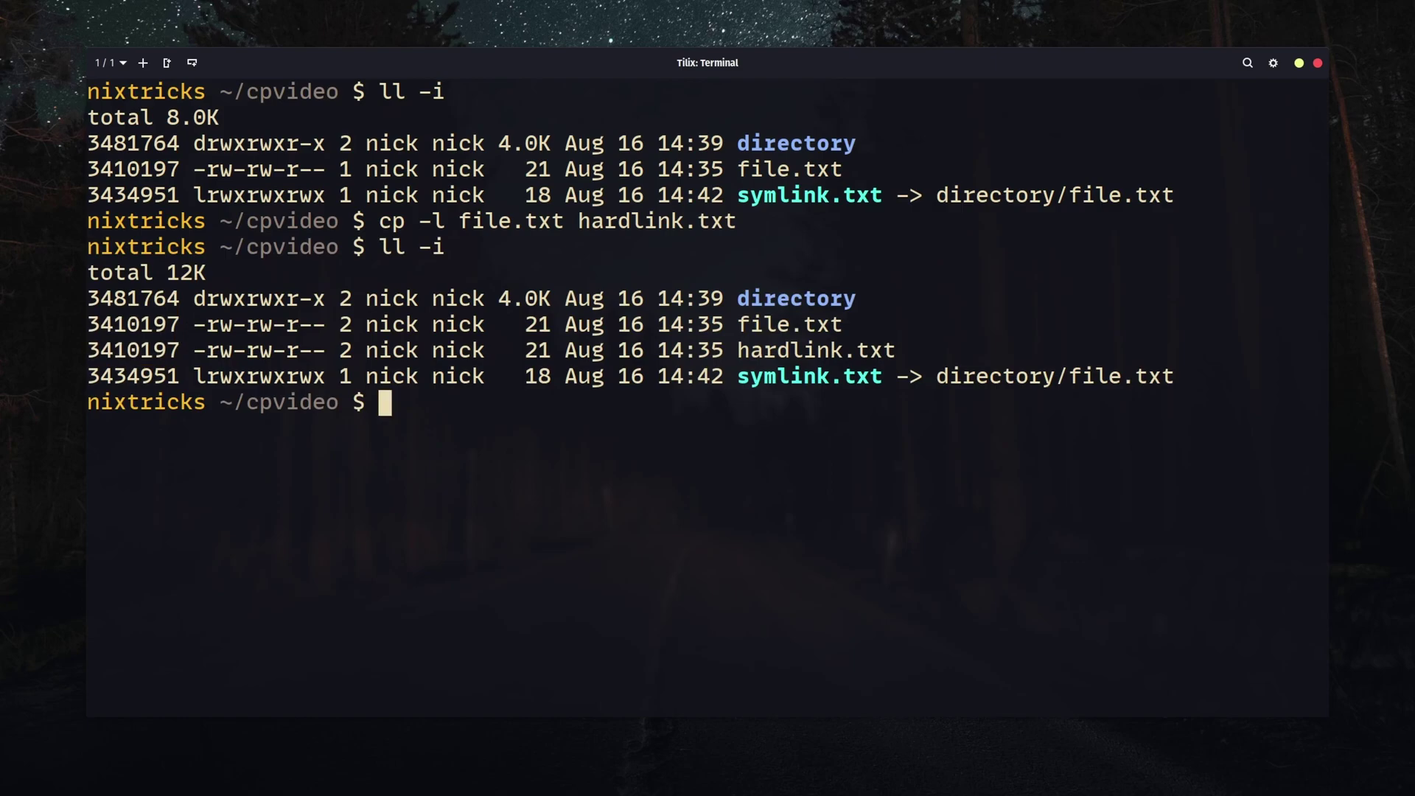
- Fill file.txt with about 2 GB of random data and check sizes and disk usage
{"action": "key", "text": "ctrl+l"}
{"action": "type", "text": "dd if=/"}
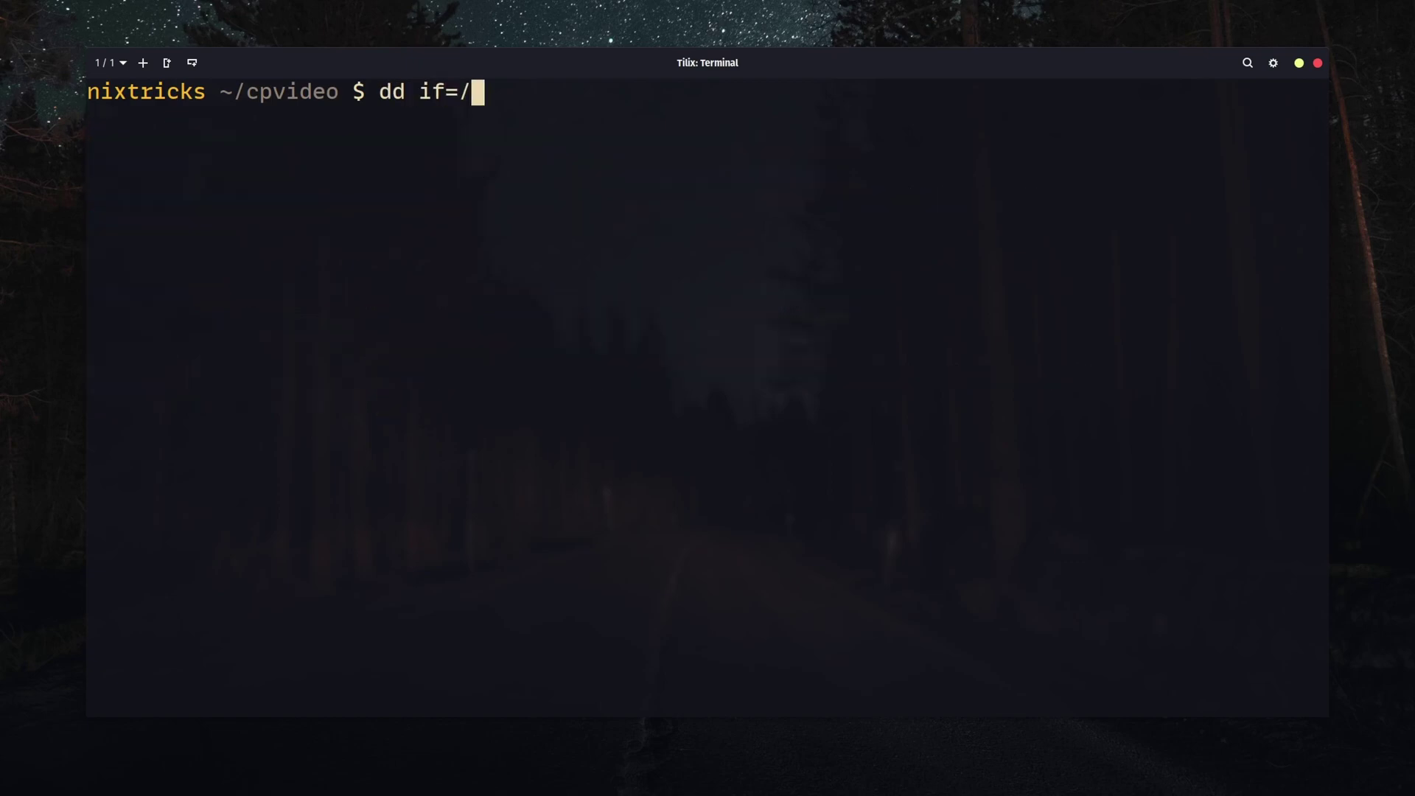
{"action": "type", "text": "dev/urandom of=file.txt bs="}
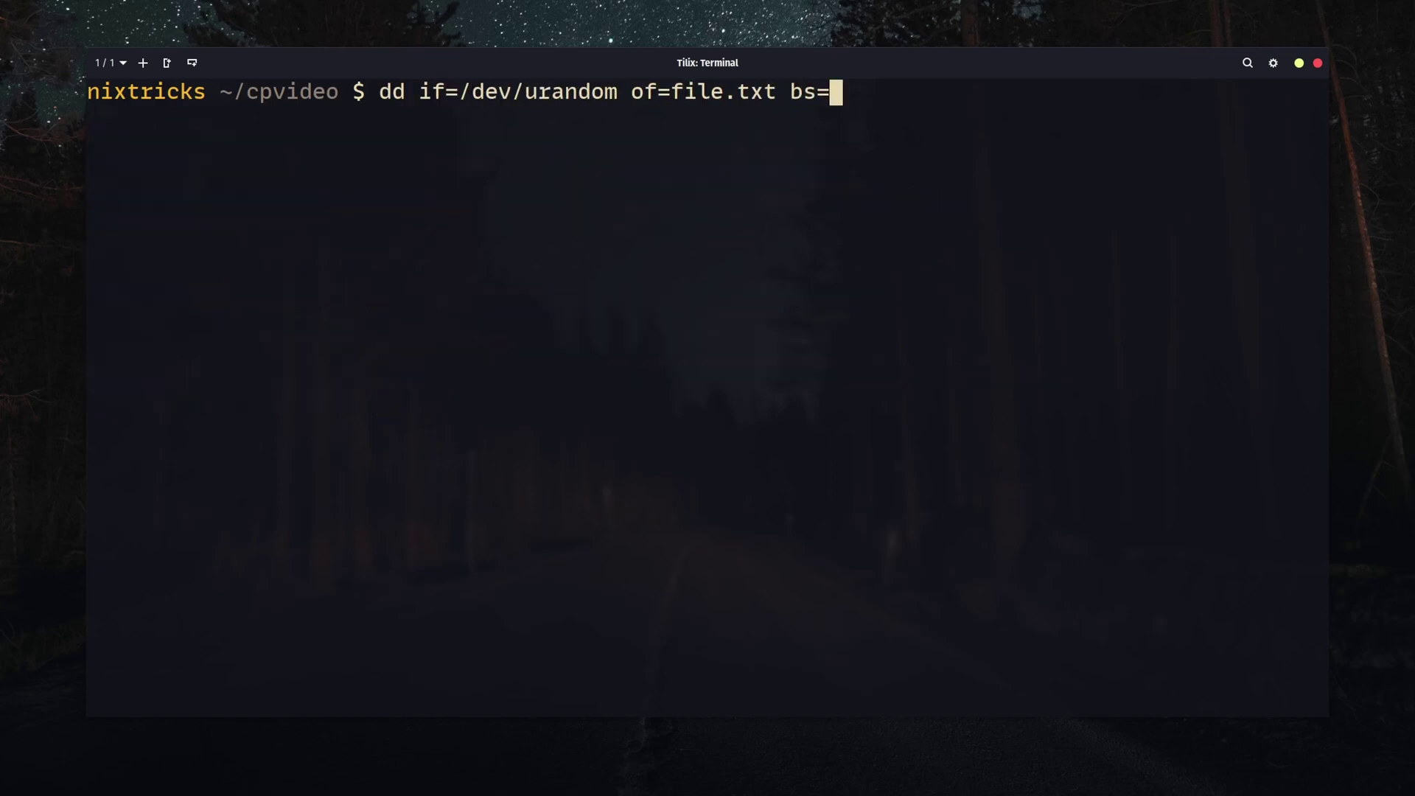
{"action": "type", "text": "1M count=2000"}
{"action": "key", "text": "Return"}
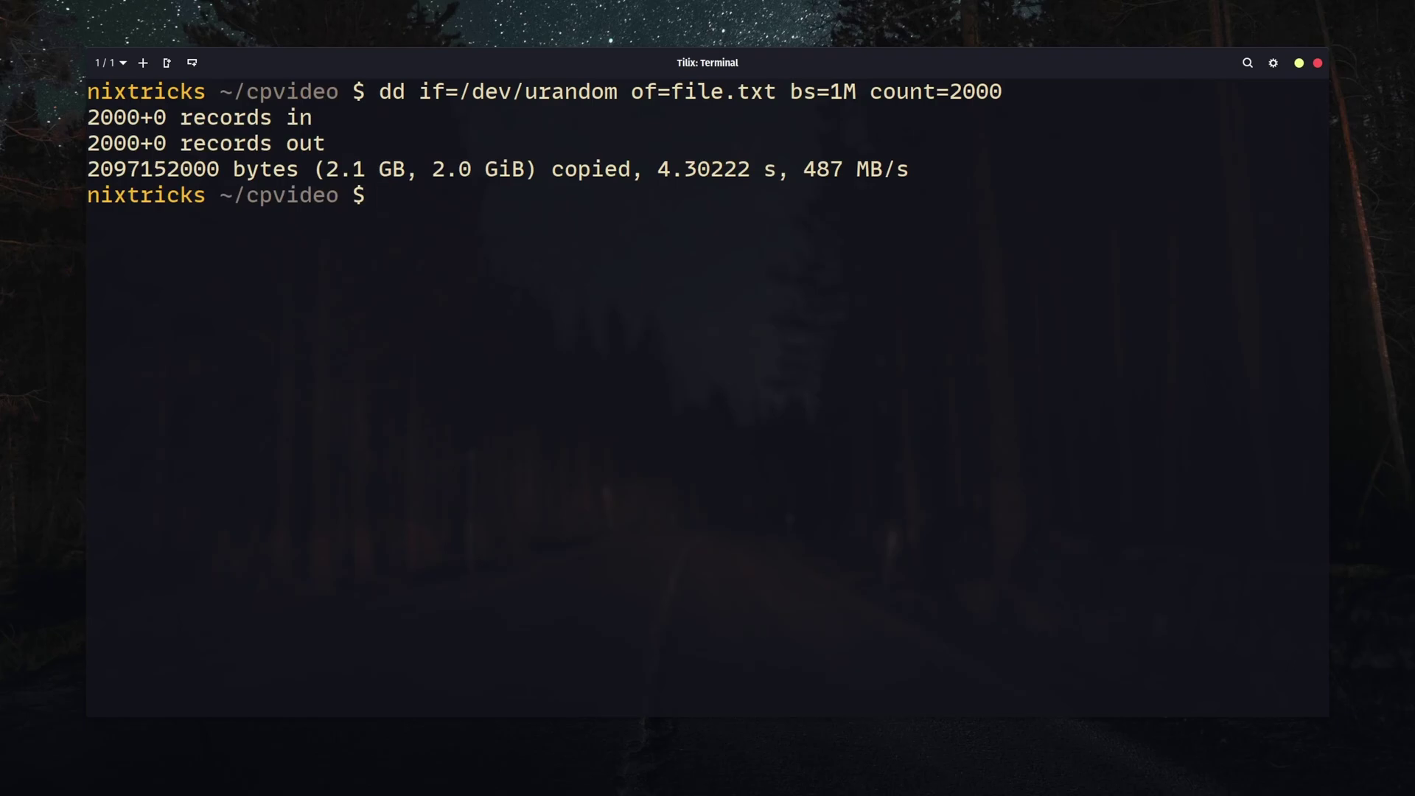
{"action": "type", "text": "ll -i"}
{"action": "key", "text": "Return"}
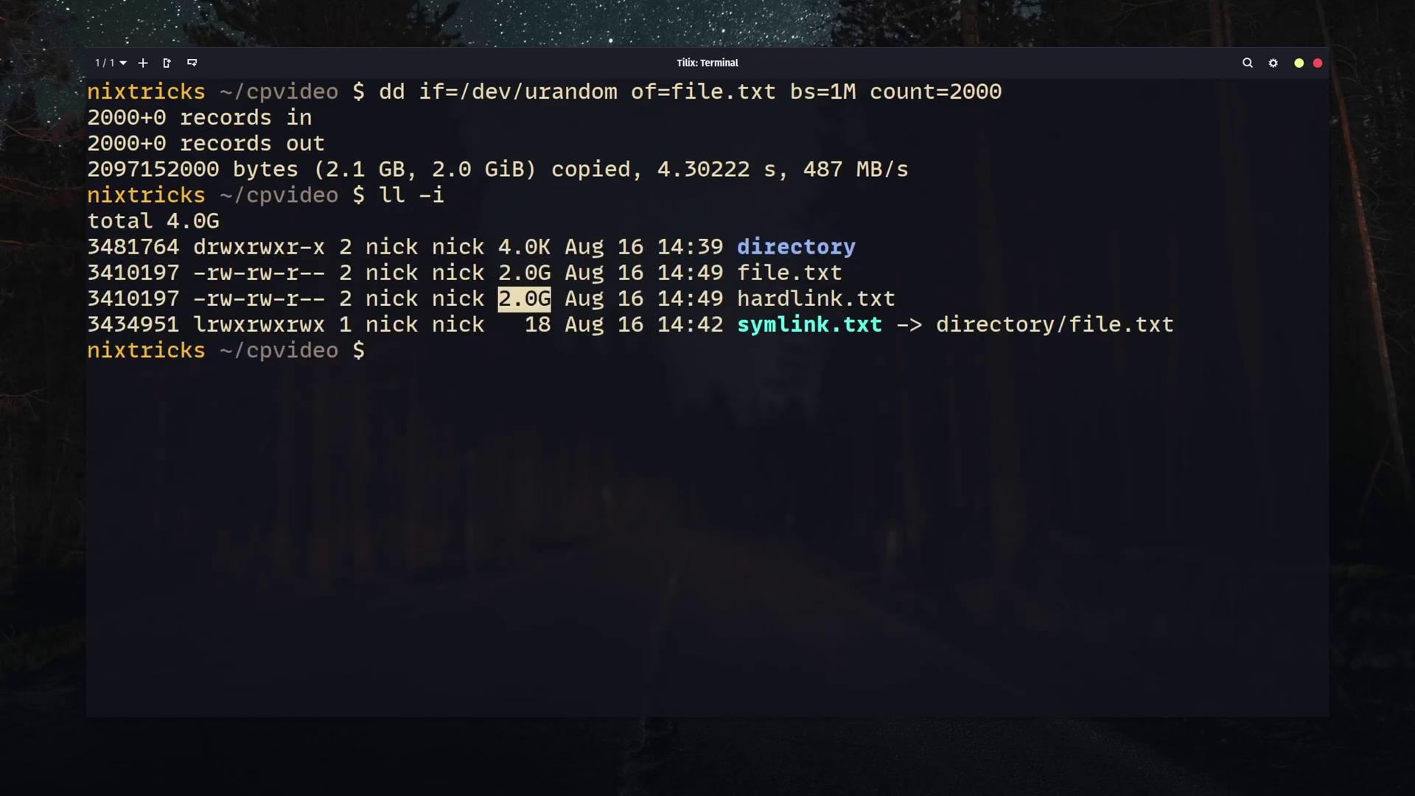
{"action": "type", "text": "du -sh"}
{"action": "key", "text": "Return"}
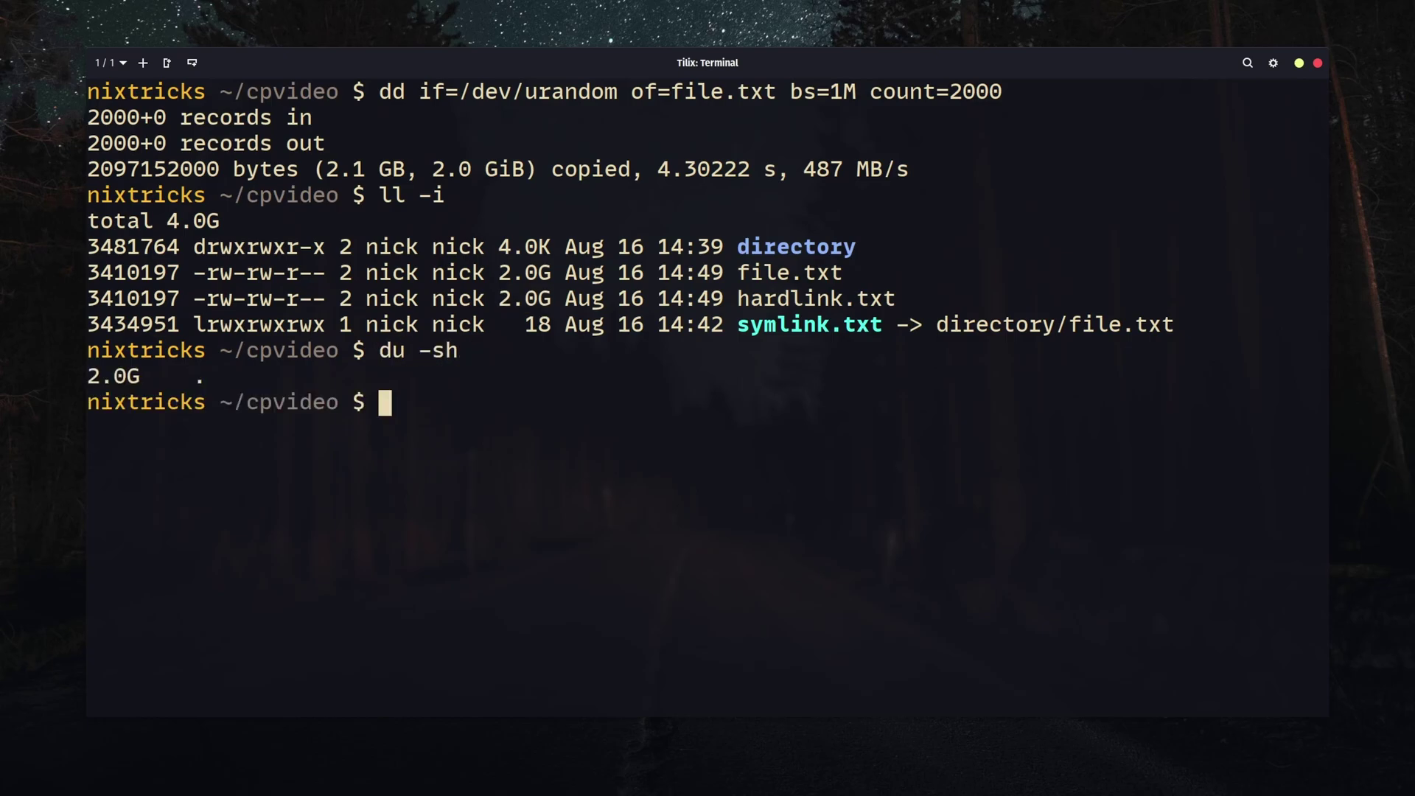
{"action": "type", "text": "cp -l "}
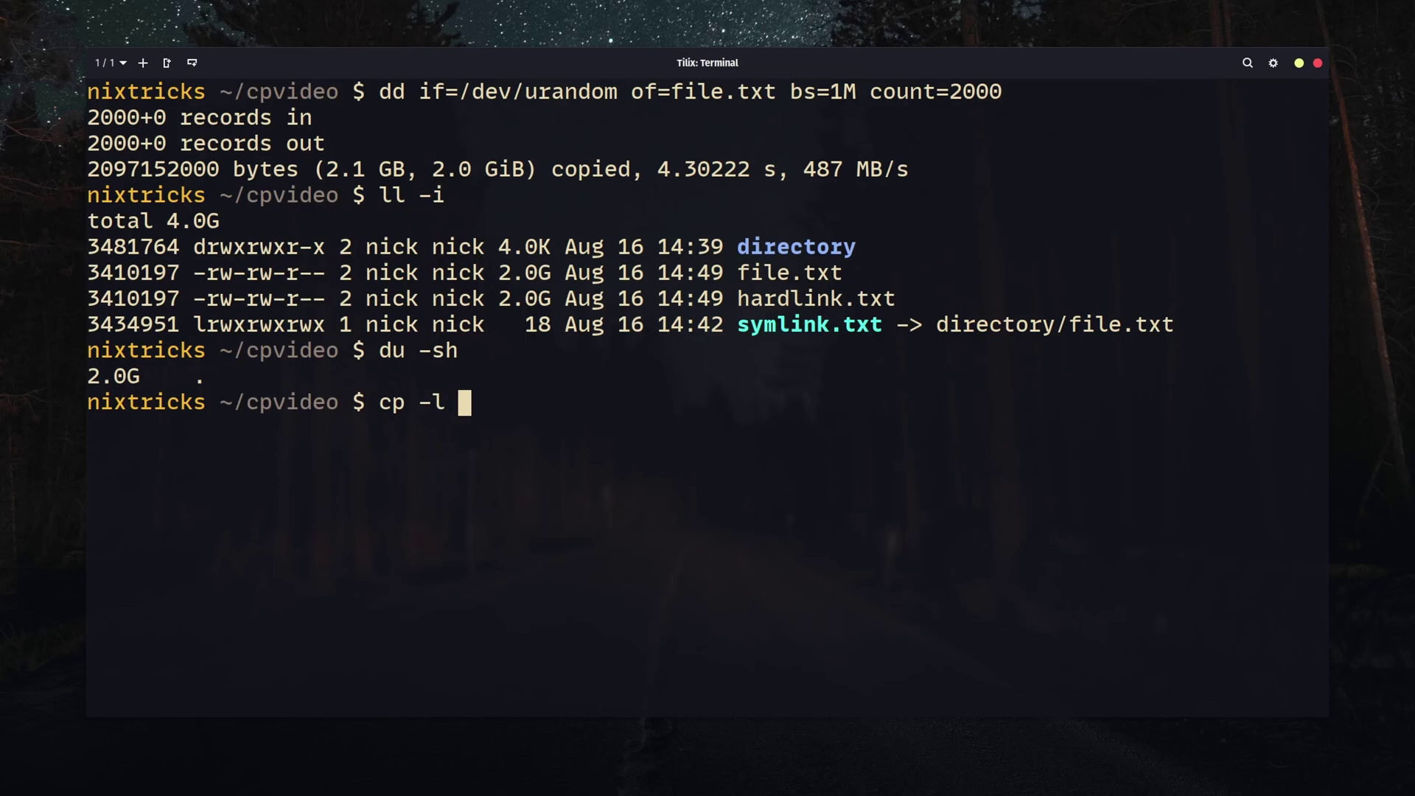
{"action": "type", "text": "hardlink.txt another.txt"}
- Hard-link another.txt to hardlink.txt and confirm three links and 2.0G usage
{"action": "key", "text": "Return"}
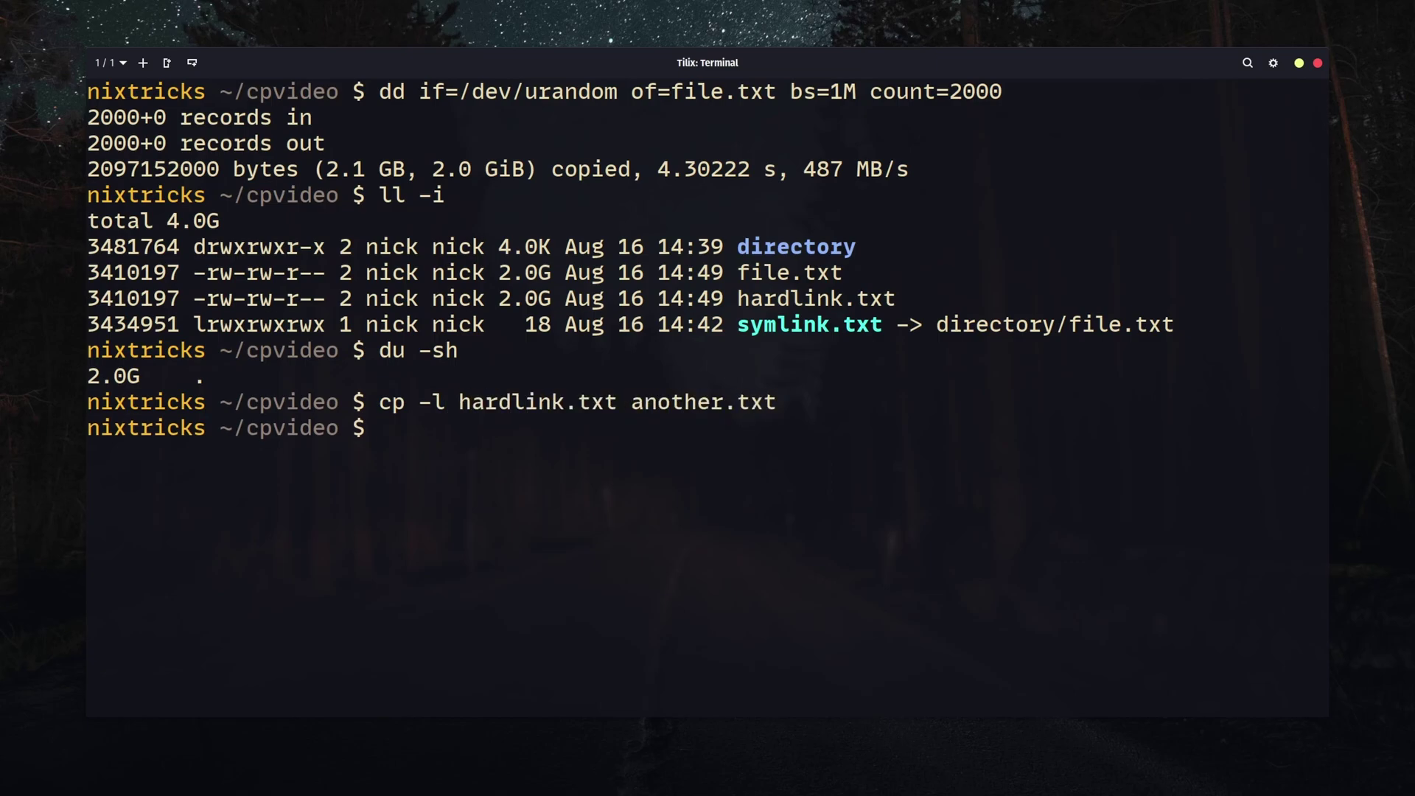
{"action": "type", "text": "ll -i"}
{"action": "key", "text": "Return"}
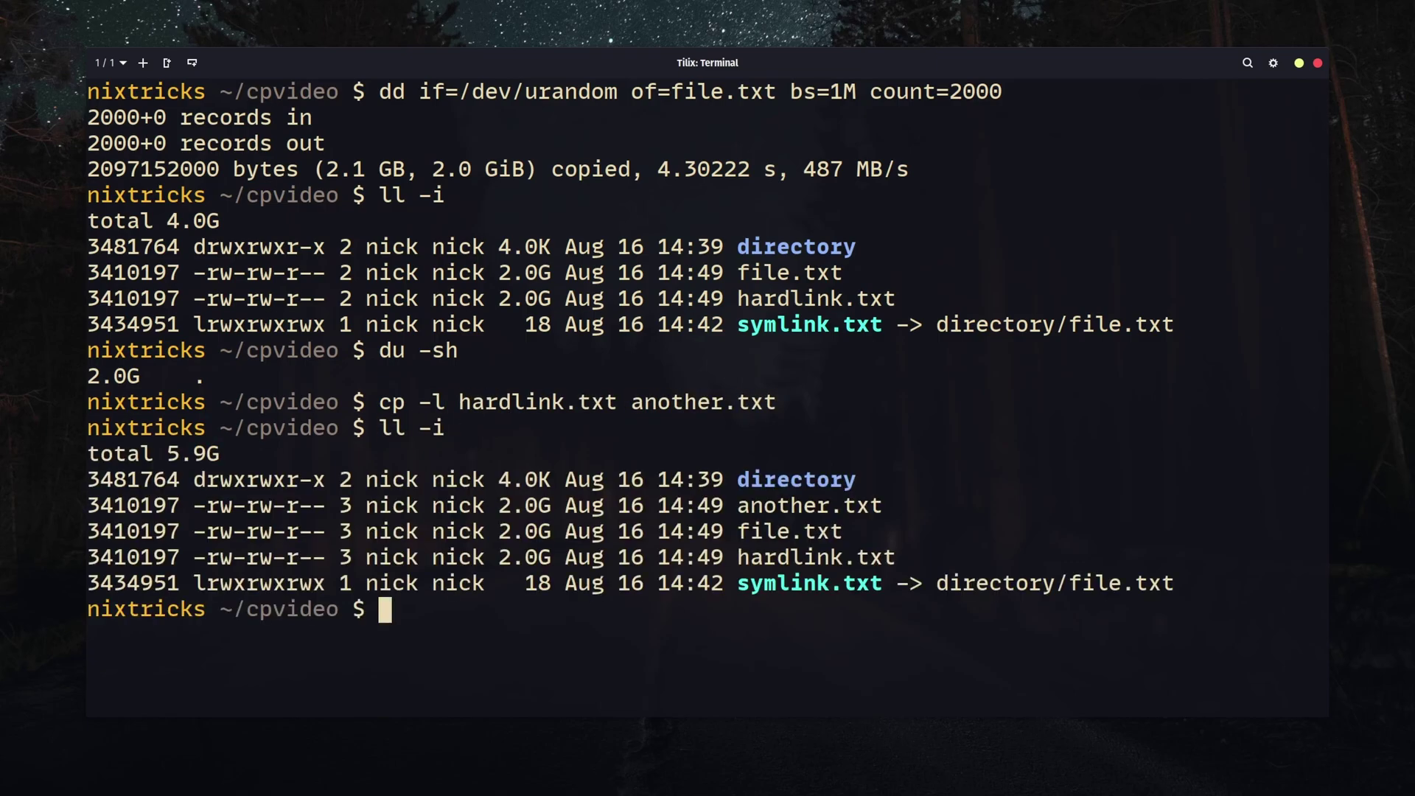
{"action": "type", "text": "du -sh"}
{"action": "key", "text": "Return"}
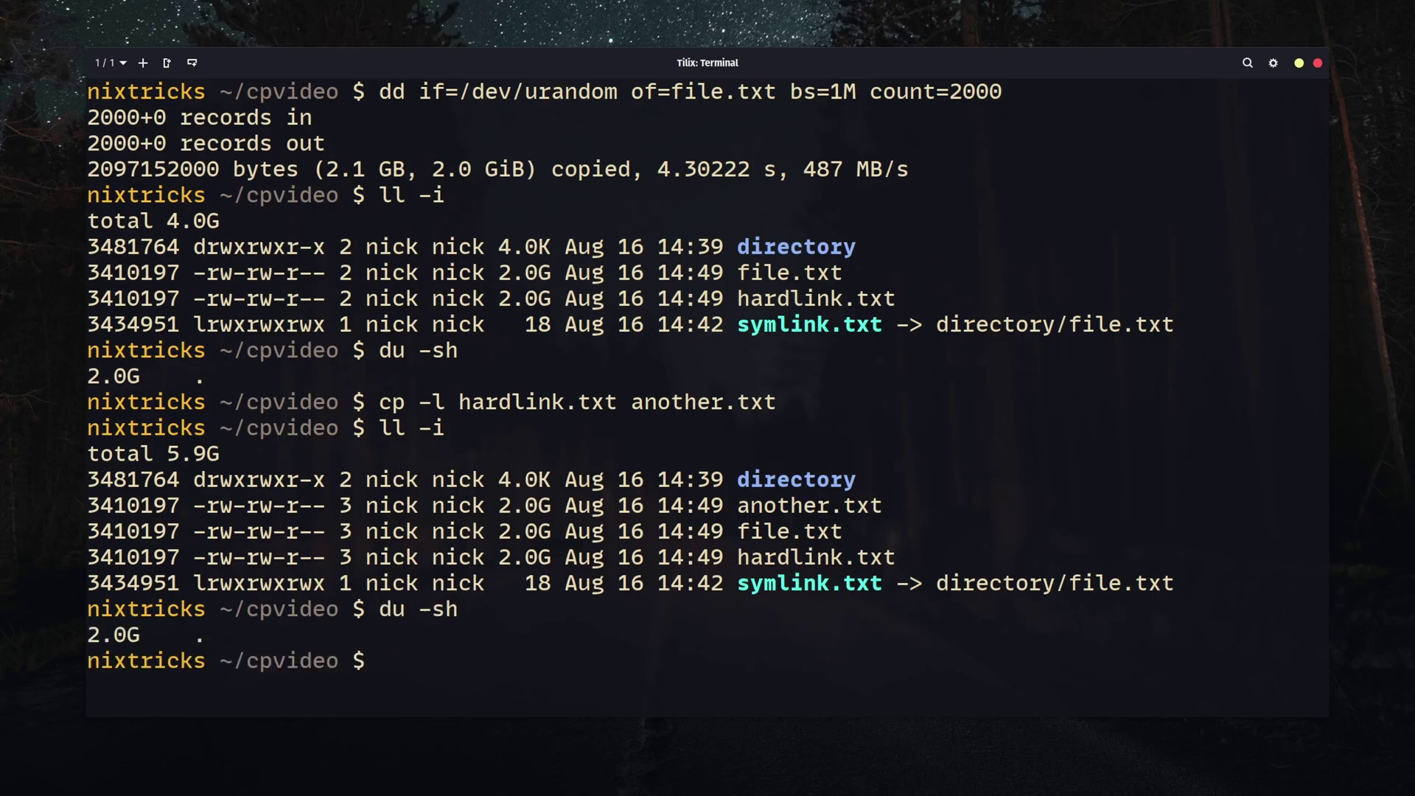
- Copy symlink.txt as regular dereference.txt (cp -L) and as link nodereference.txt (cp -P)
{"action": "key", "text": "ctrl+l"}
{"action": "type", "text": "ll"}
{"action": "key", "text": "Return"}
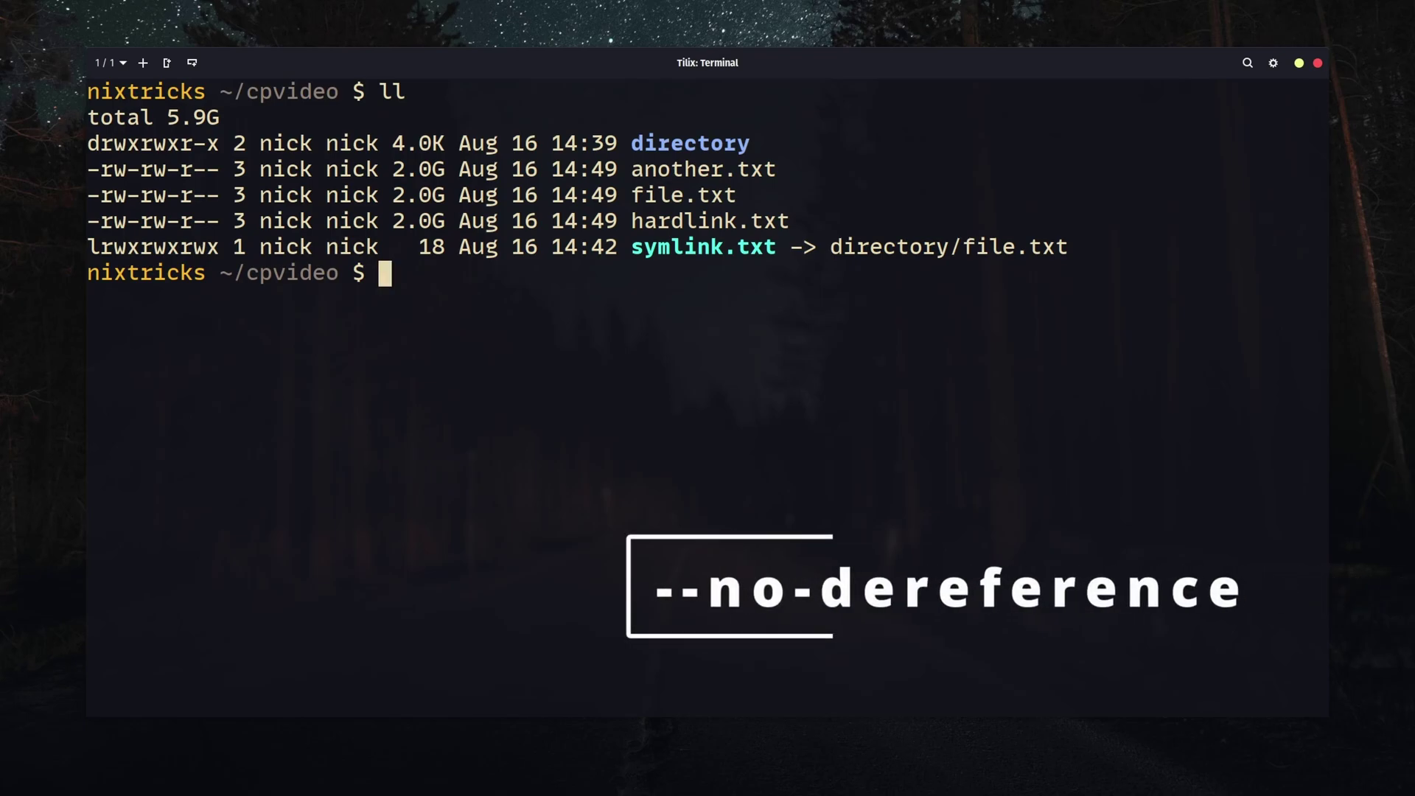
{"action": "type", "text": "cp -L symlink.txt "}
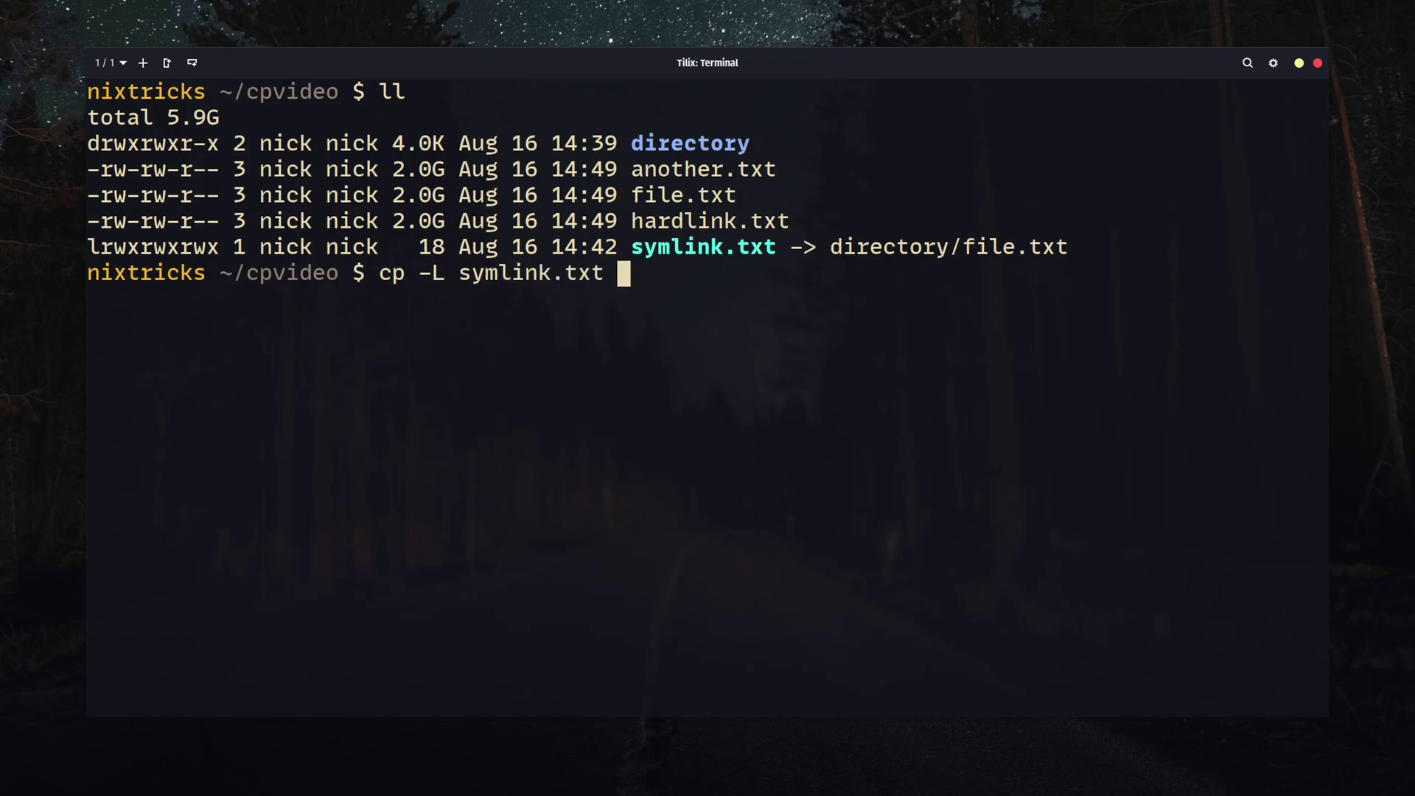
{"action": "type", "text": "de"}
{"action": "type", "text": "refe"}
{"action": "type", "text": "rence.txt"}
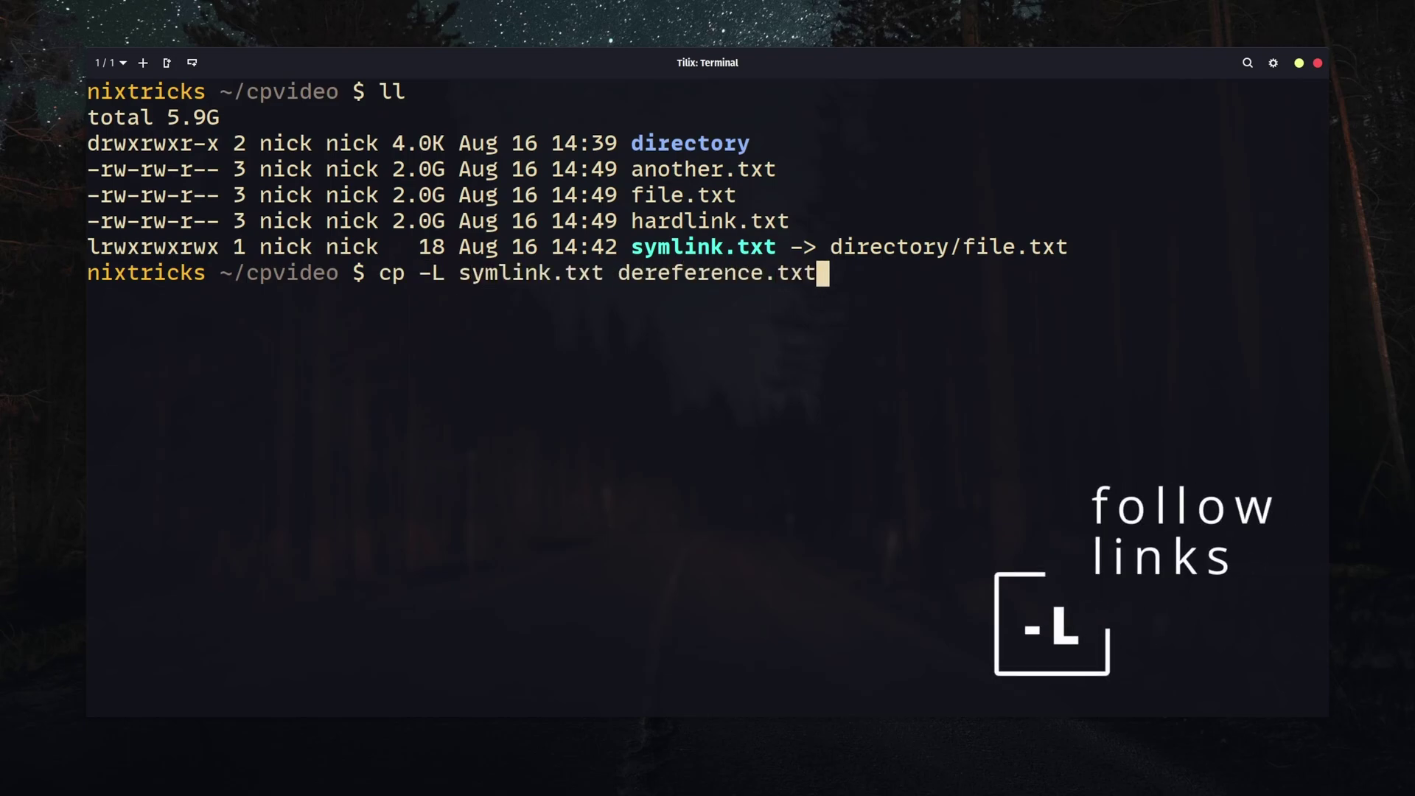
{"action": "key", "text": "Return"}
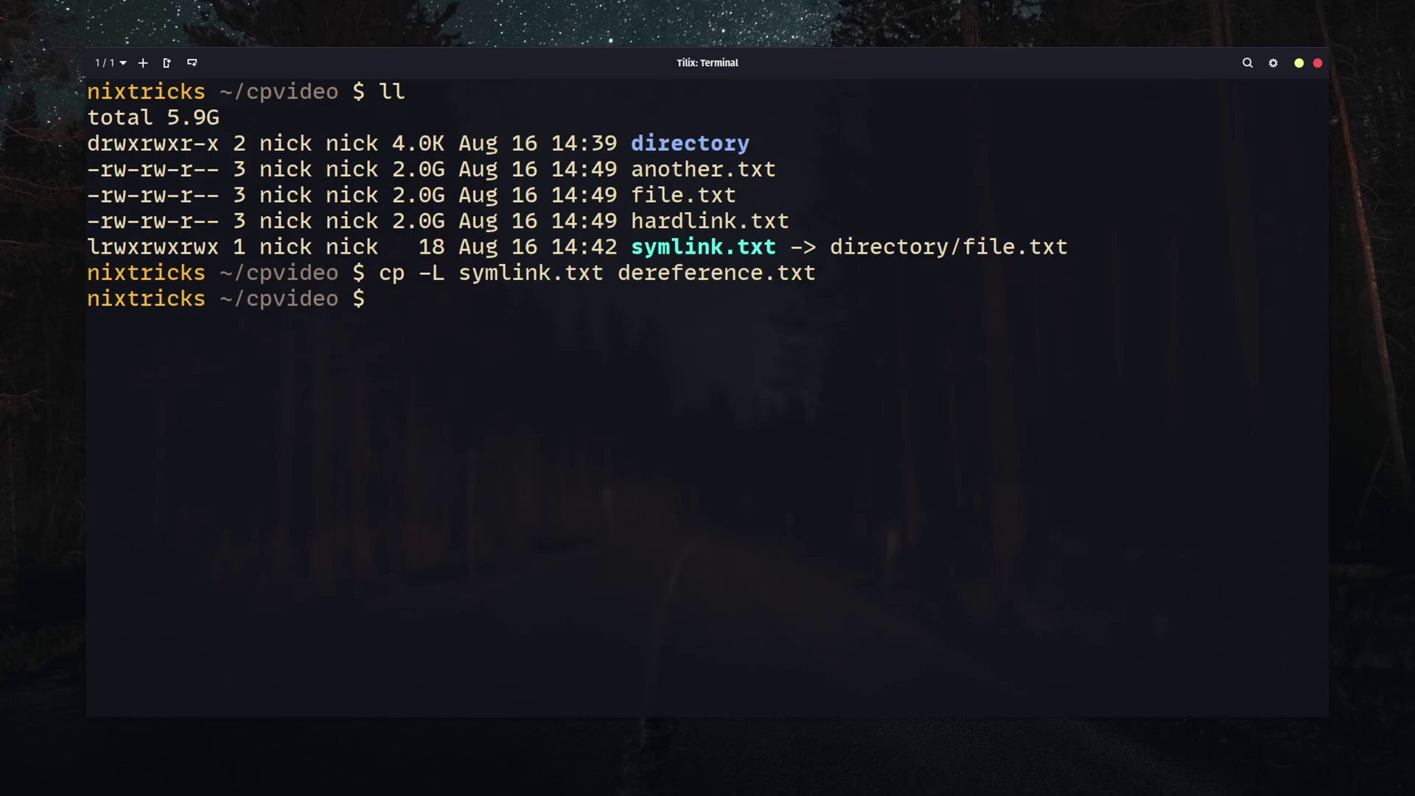
{"action": "type", "text": "ll"}
{"action": "key", "text": "Return"}
{"action": "type", "text": "cat dereference.txt"}
{"action": "key", "text": "Return"}
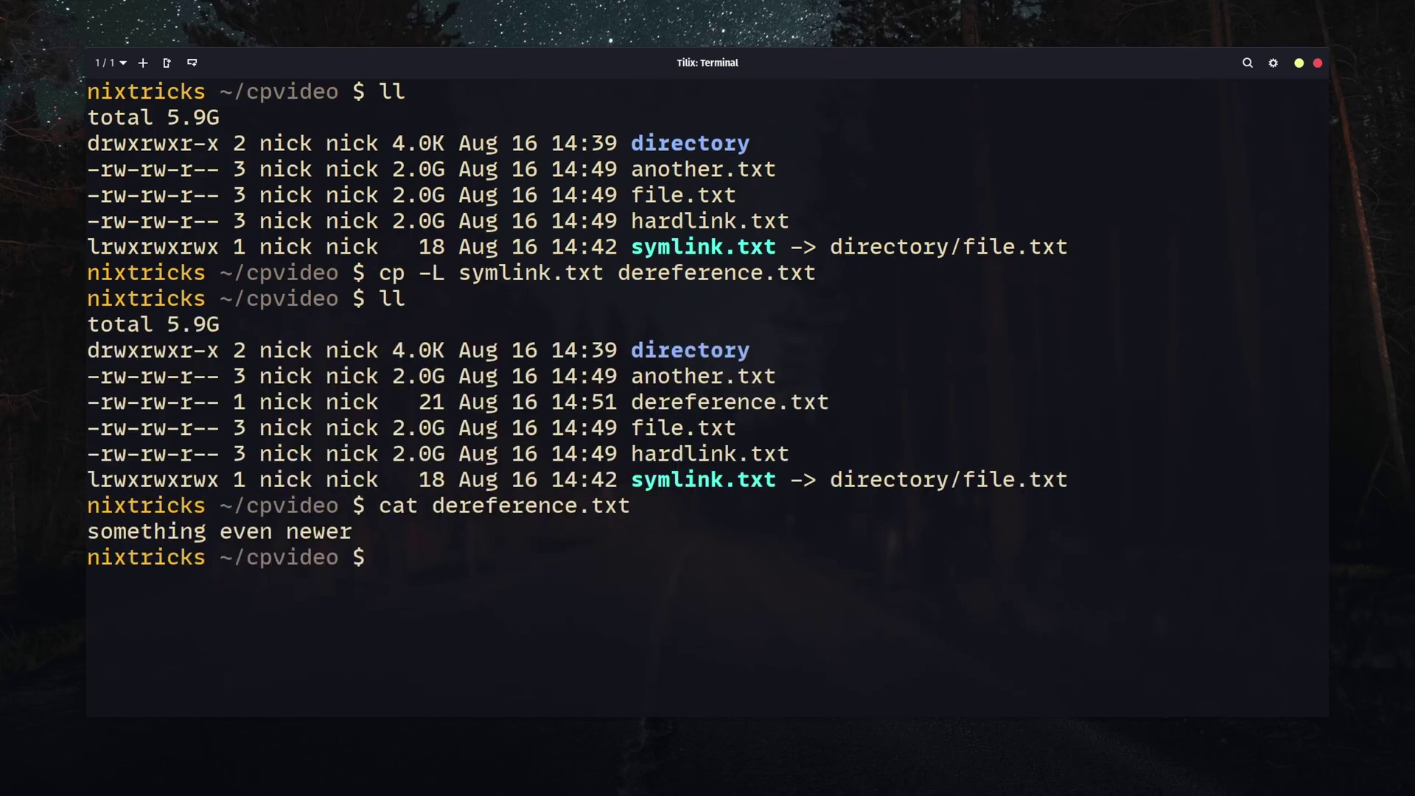
{"action": "type", "text": "cp -P symlink.txt "}
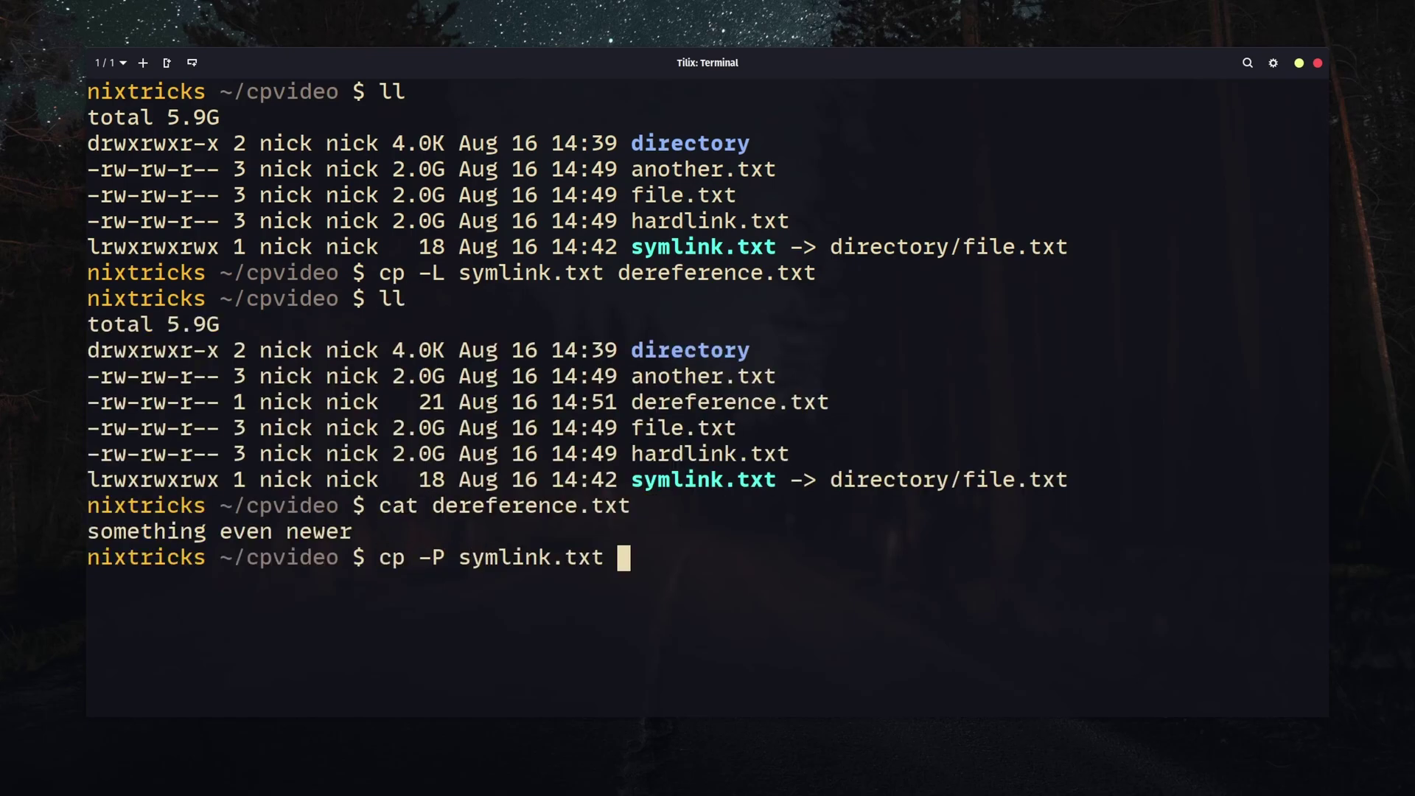
{"action": "type", "text": "nodereference.txt"}
{"action": "key", "text": "Return"}
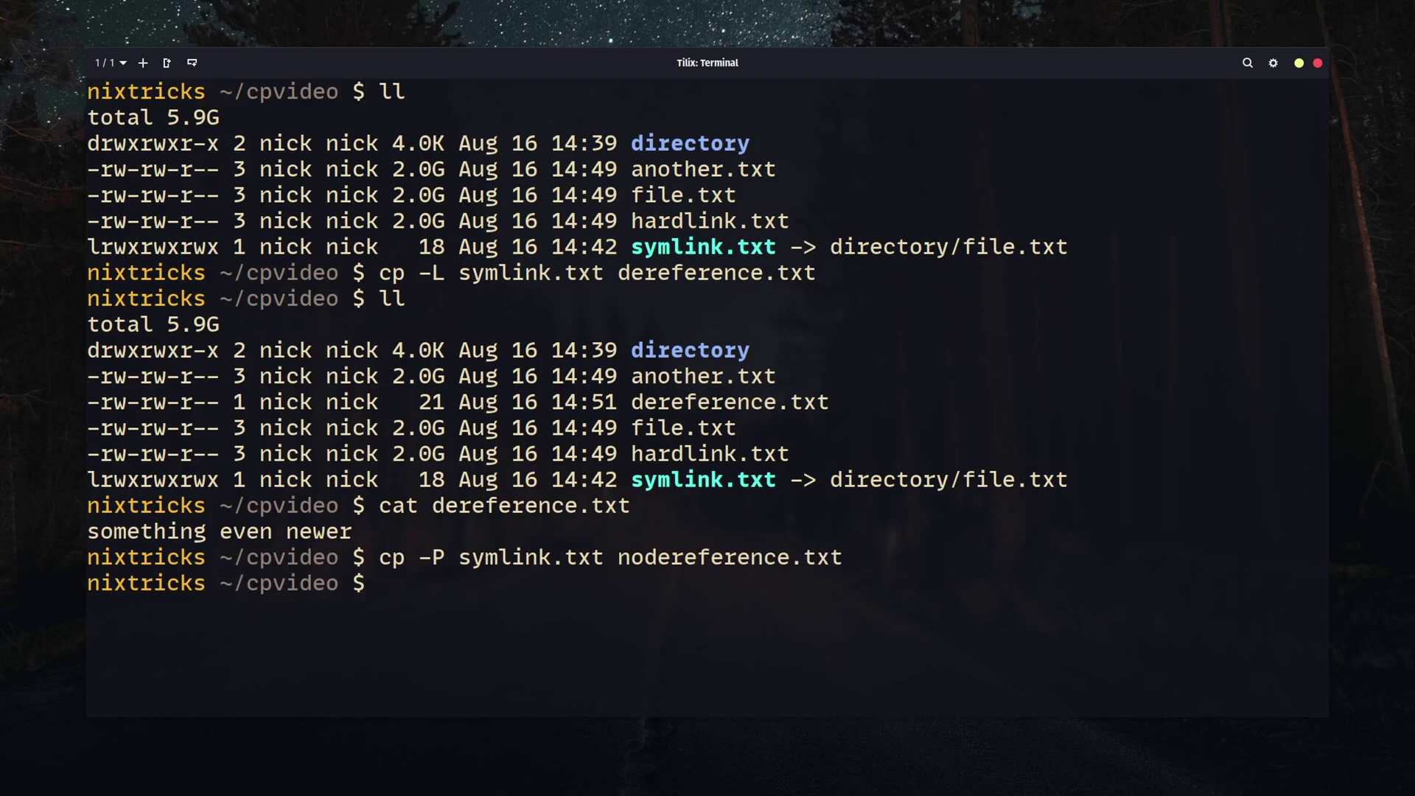
{"action": "type", "text": "ll"}
{"action": "key", "text": "Return"}
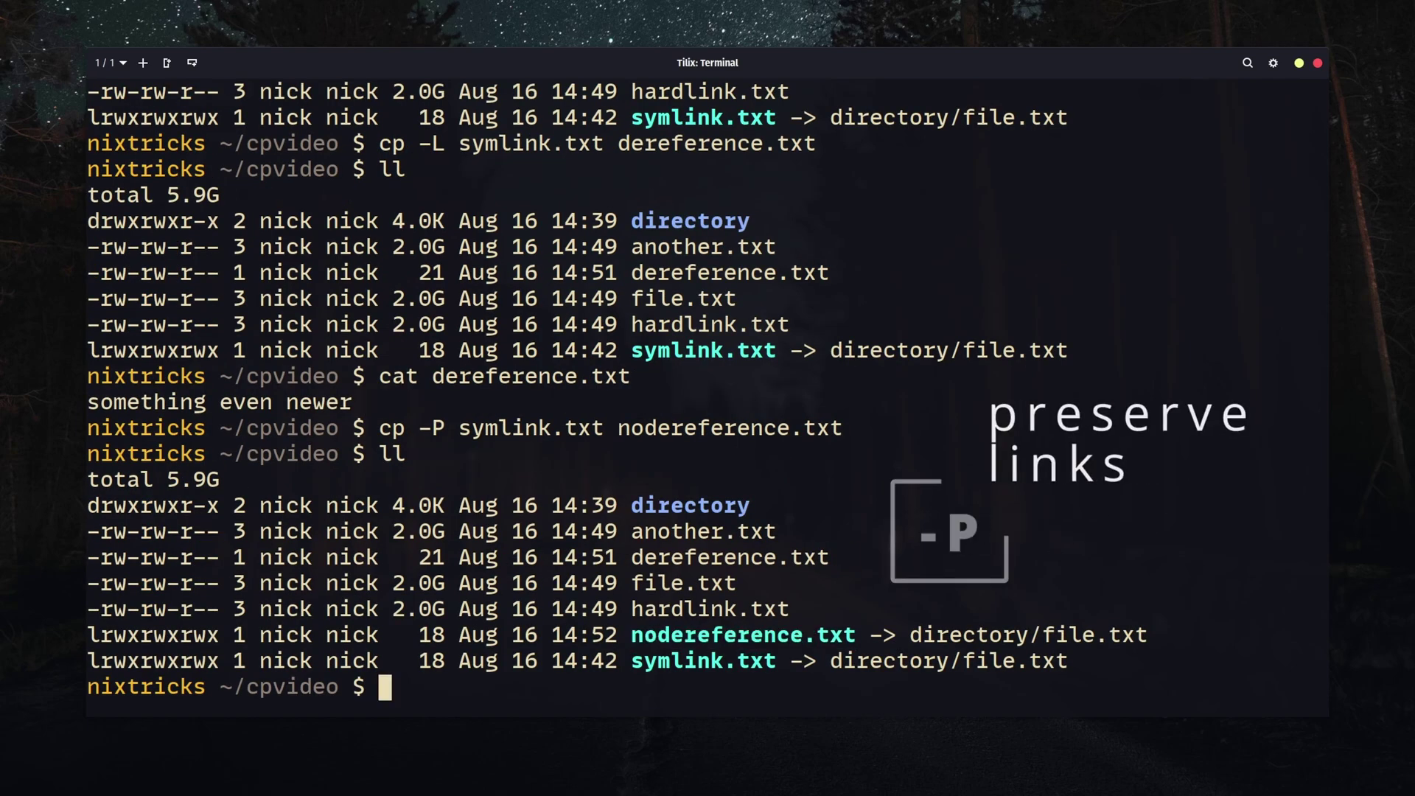
- Inside directory, chmod 444 file.txt~ and chown the .bak and .old files to another group
{"action": "key", "text": "ctrl+l"}
{"action": "type", "text": "cd directory/"}
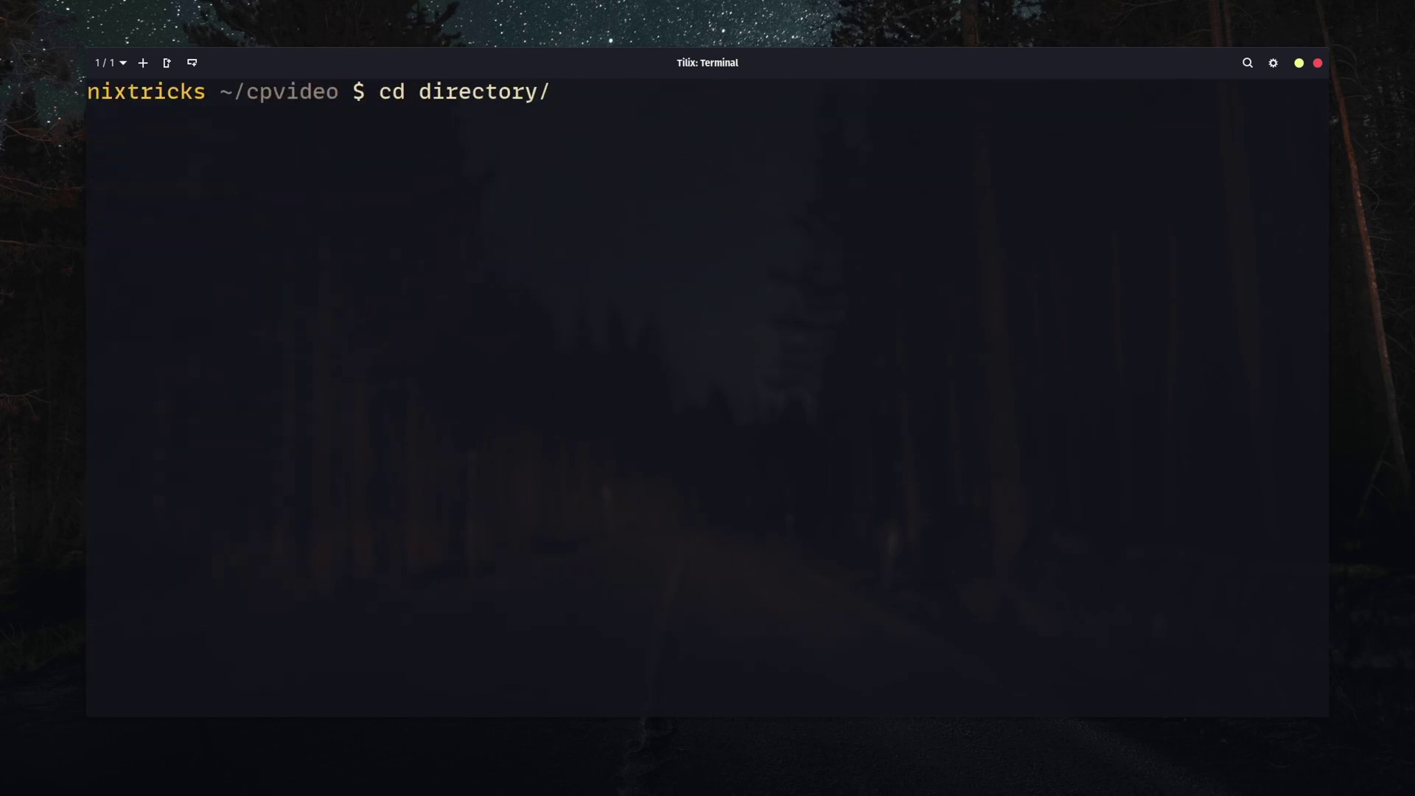
{"action": "key", "text": "Return"}
{"action": "type", "text": "ll"}
{"action": "key", "text": "Return"}
{"action": "type", "text": "chmod "}
{"action": "type", "text": "444 file.txt"}
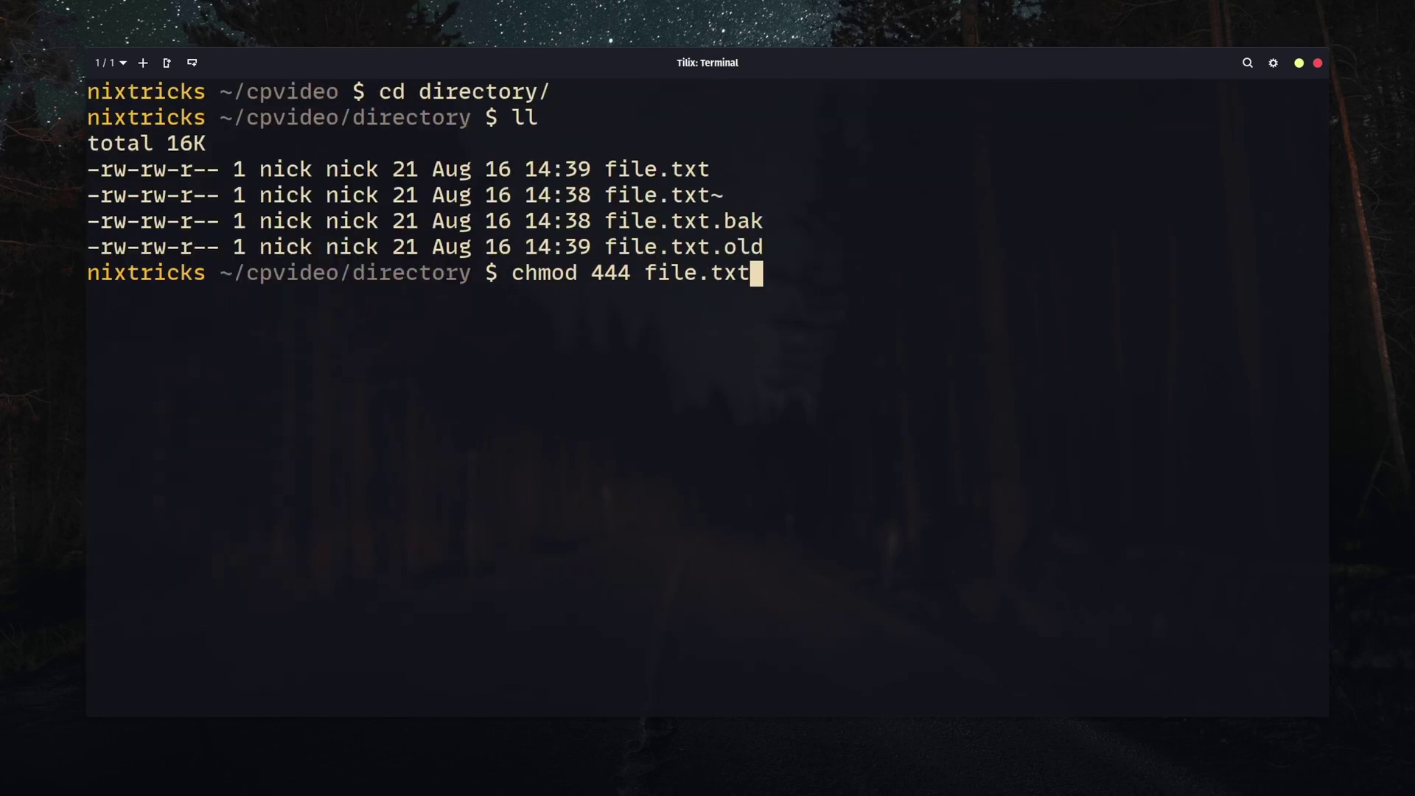
{"action": "type", "text": "~"}
{"action": "key", "text": "Return"}
{"action": "type", "text": "chown nick:ni"}
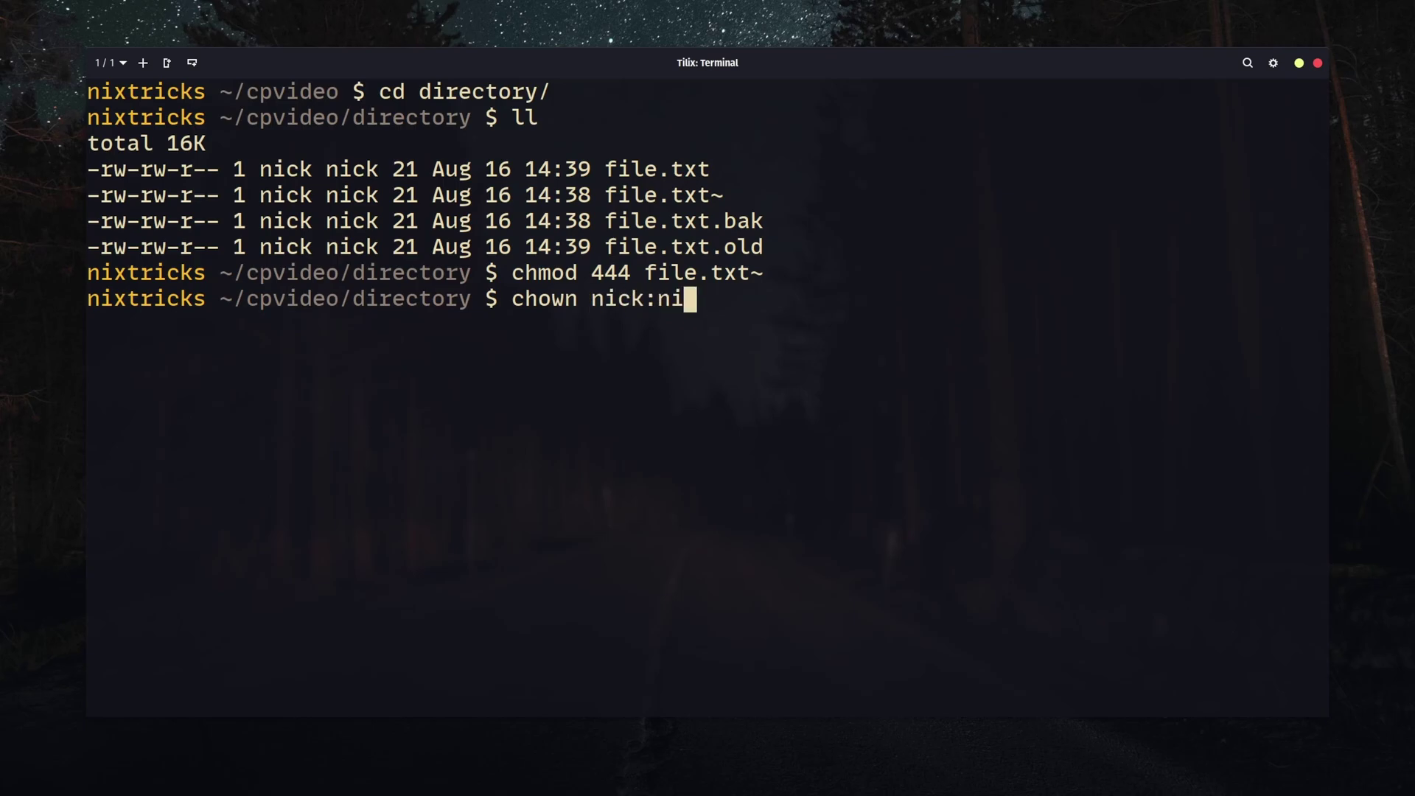
{"action": "type", "text": "xtricks file.txt.*"}
{"action": "key", "text": "Return"}
{"action": "type", "text": "ll"}
{"action": "key", "text": "Return"}
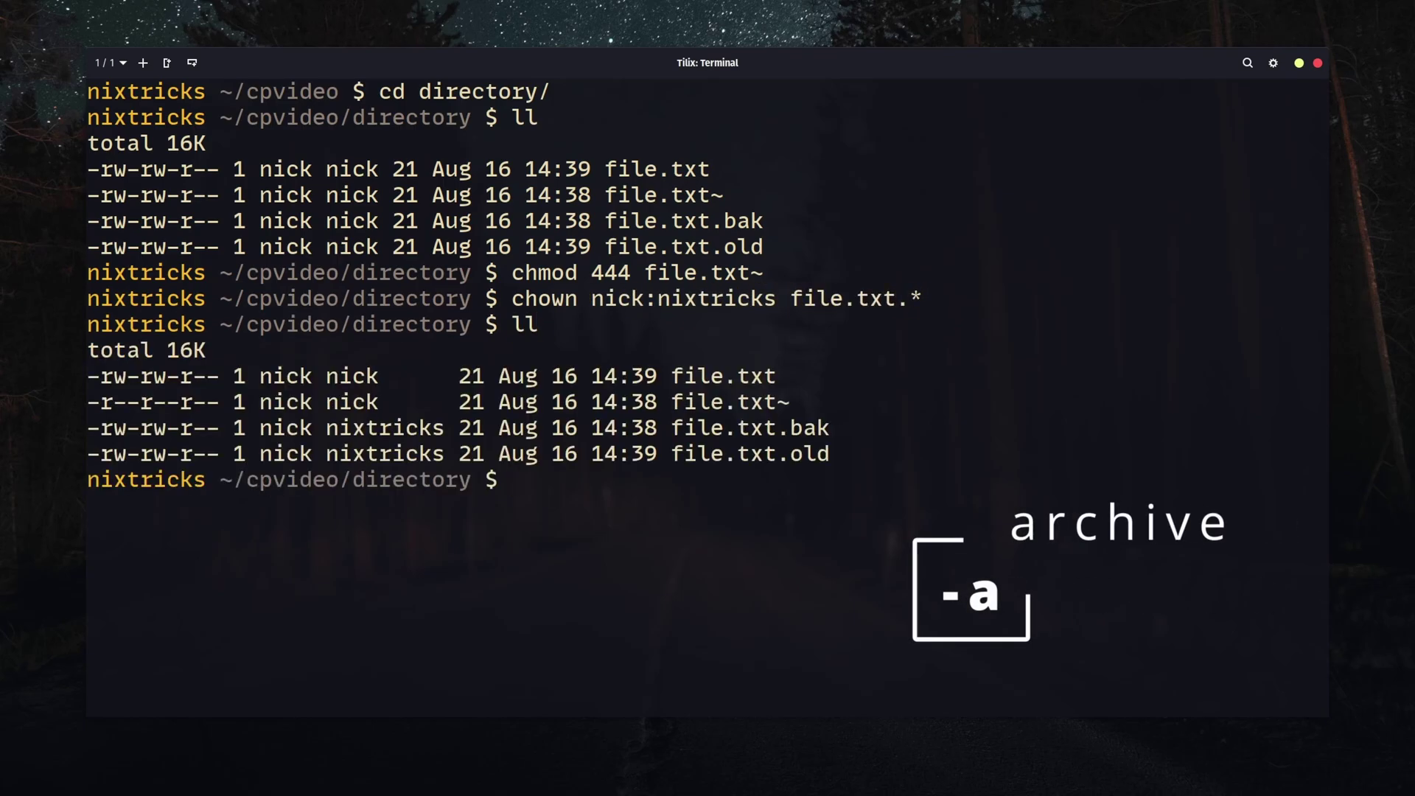
{"action": "type", "text": "cd .."}
{"action": "key", "text": "Return"}
- Archive-copy directory/ into copies with cp -a and list copies/ to check preserved attributes
{"action": "key", "text": "ctrl+l"}
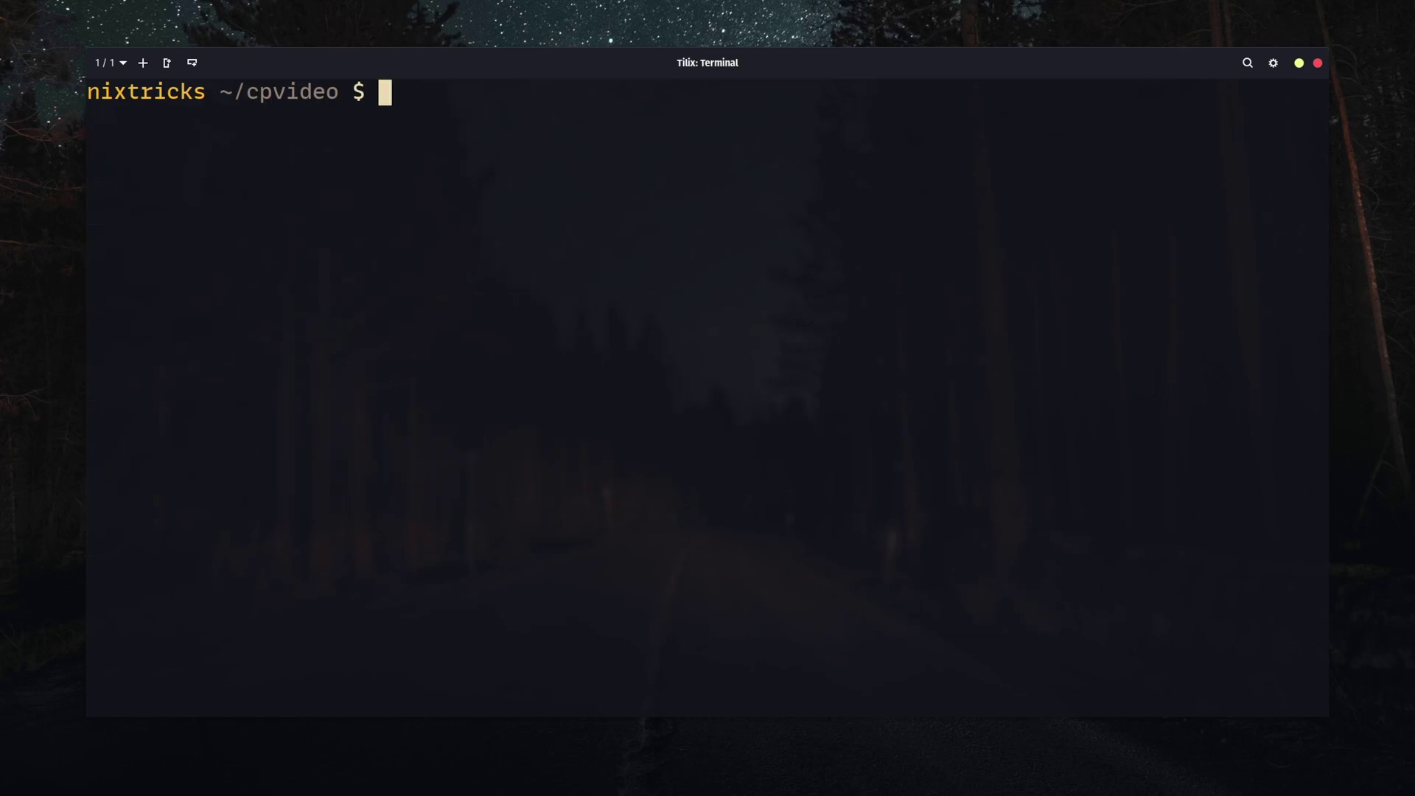
{"action": "type", "text": "cp -a directory/ copies"}
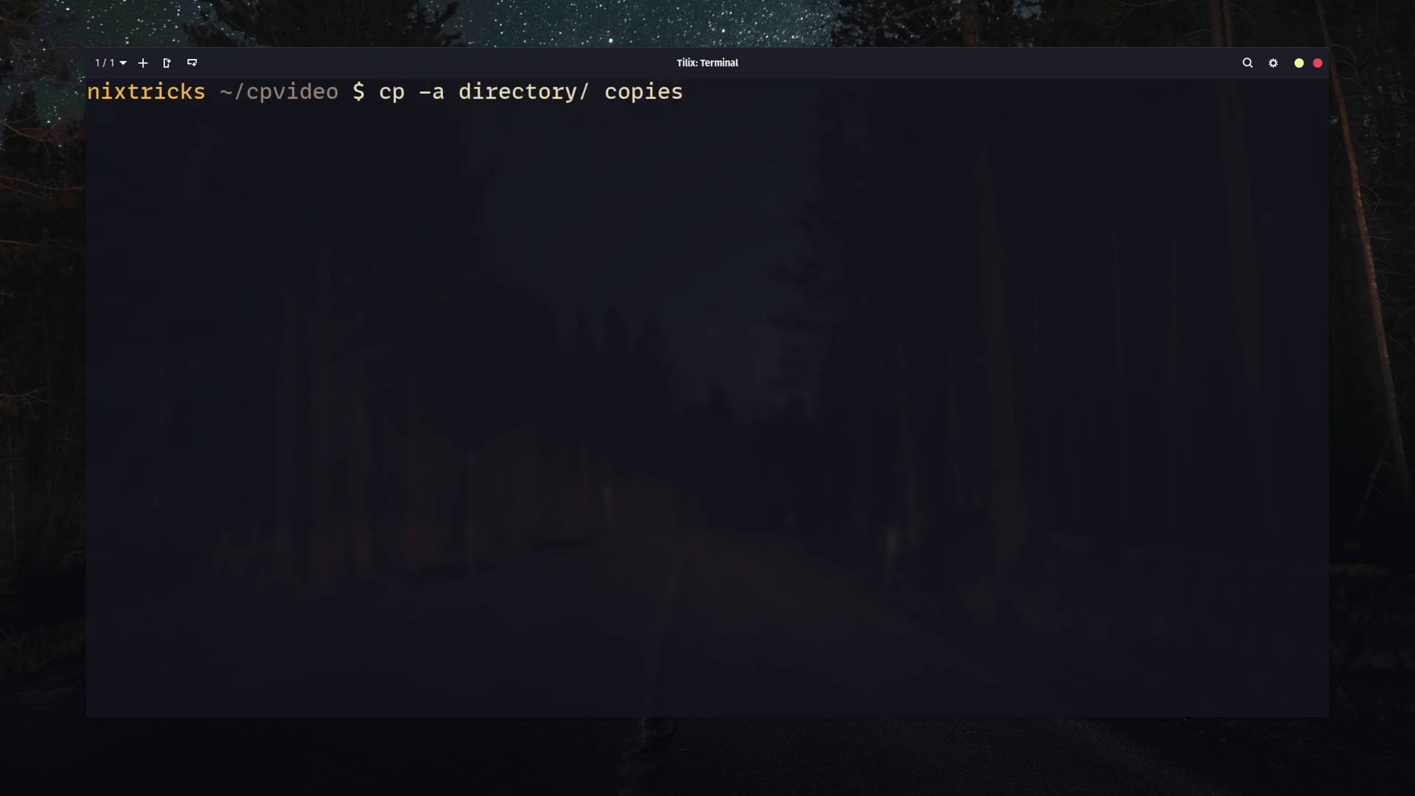
{"action": "key", "text": "Return"}
{"action": "type", "text": "ll copies/"}
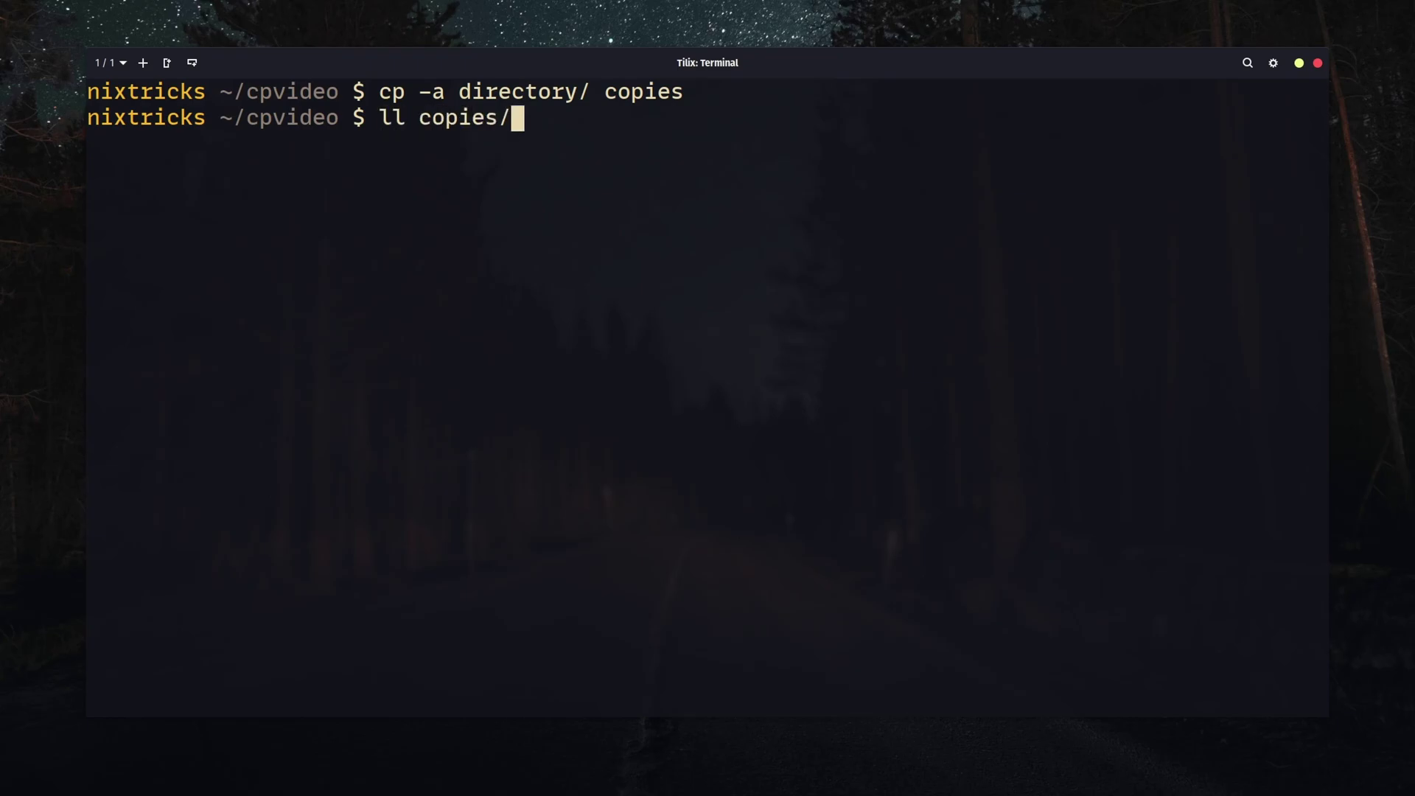
{"action": "key", "text": "Return"}
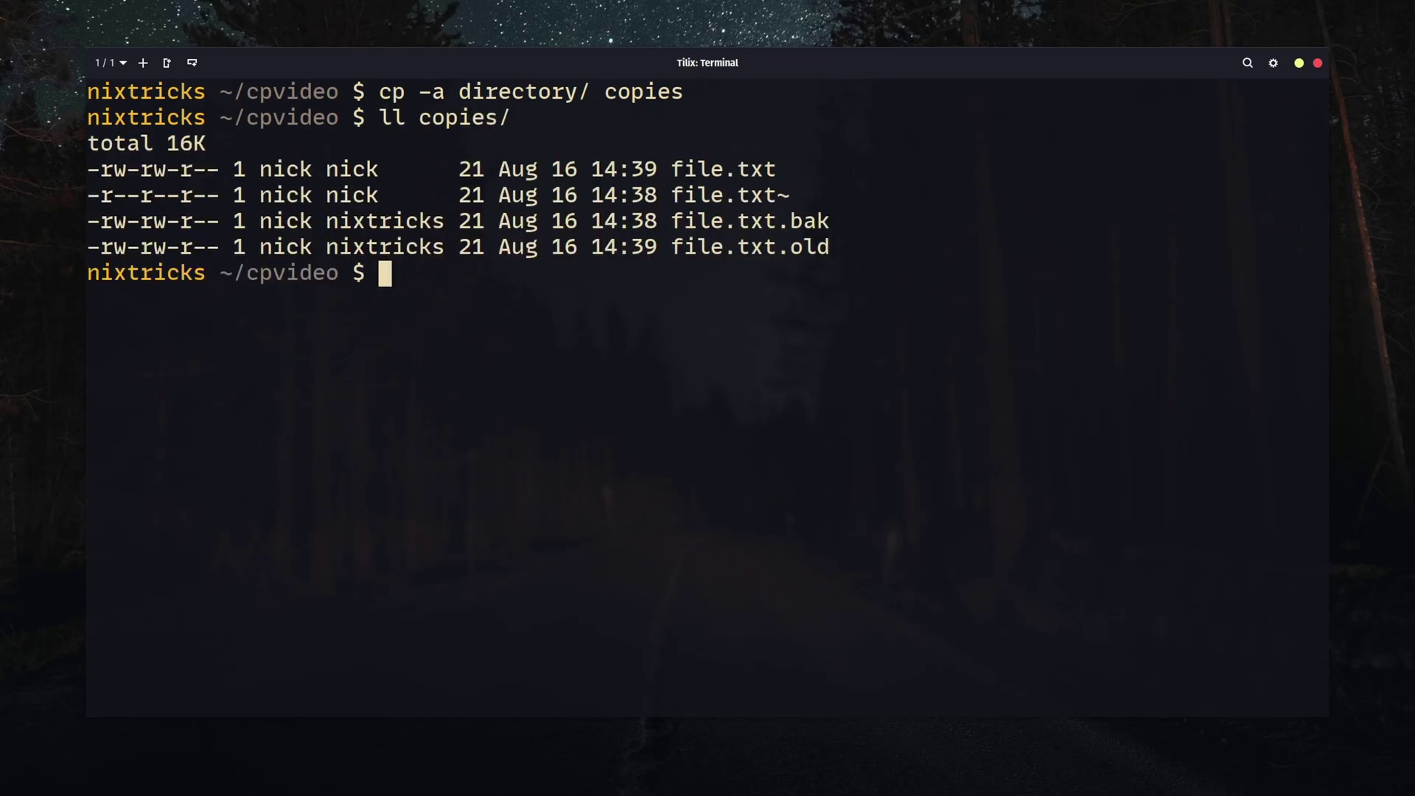
- Find the cp manual's default preserve list (mode, ownership, timestamps) by searching 'preserve'
{"action": "key", "text": "ctrl+l"}
{"action": "type", "text": "man cp"}
{"action": "key", "text": "Return"}
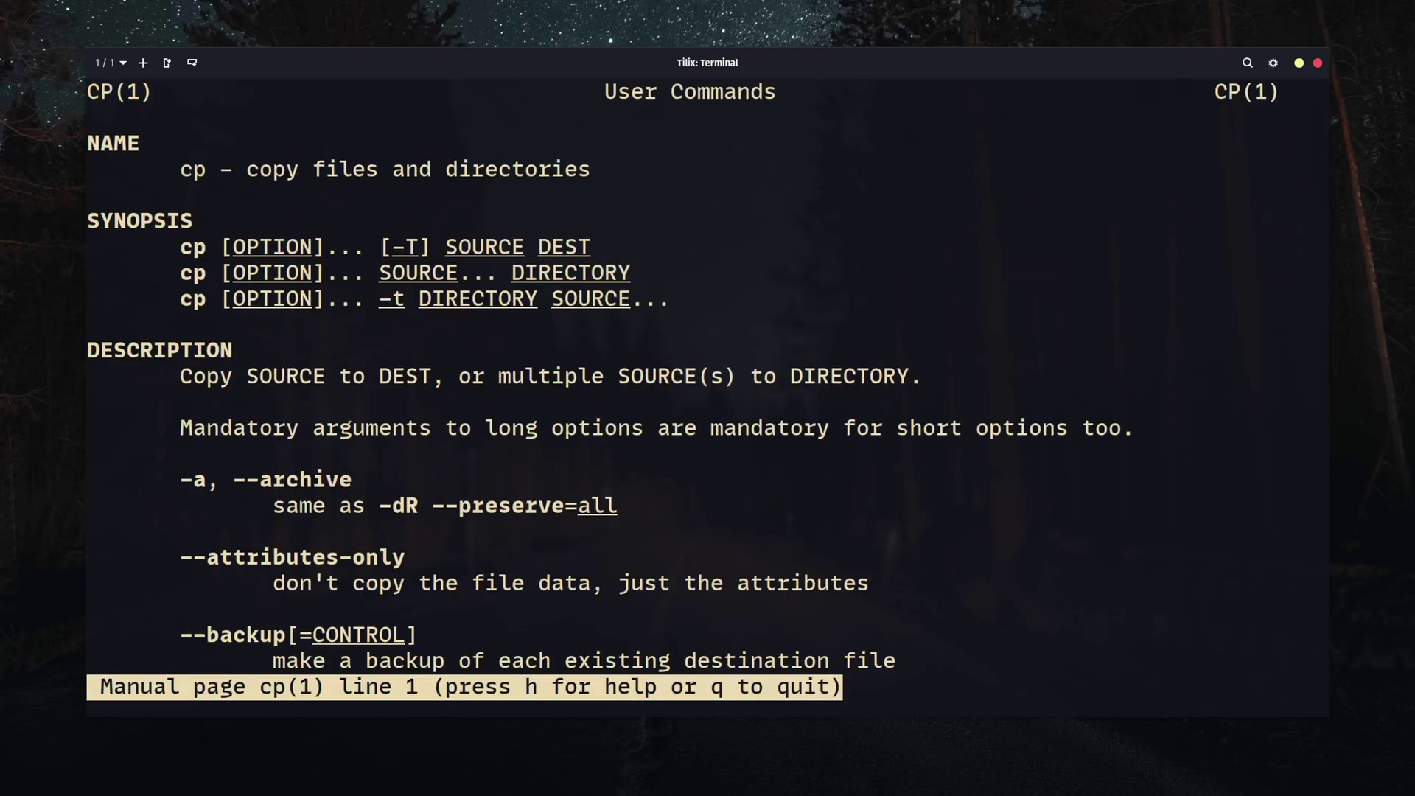
{"action": "type", "text": "/preserve"}
{"action": "key", "text": "Return"}
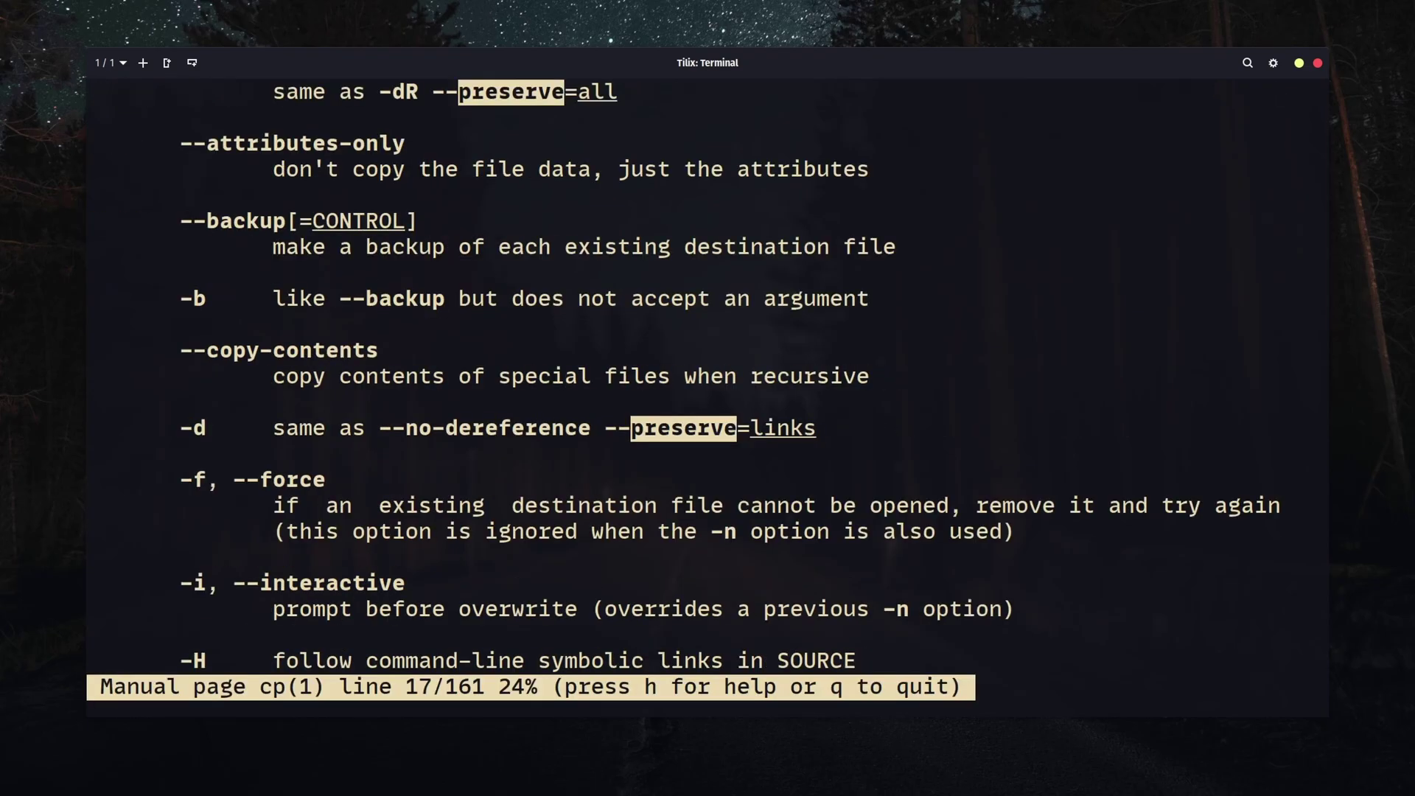
{"action": "key", "text": "n"}
{"action": "scroll", "coordinate": [708, 398], "scroll_direction": "up", "scroll_amount": 2}
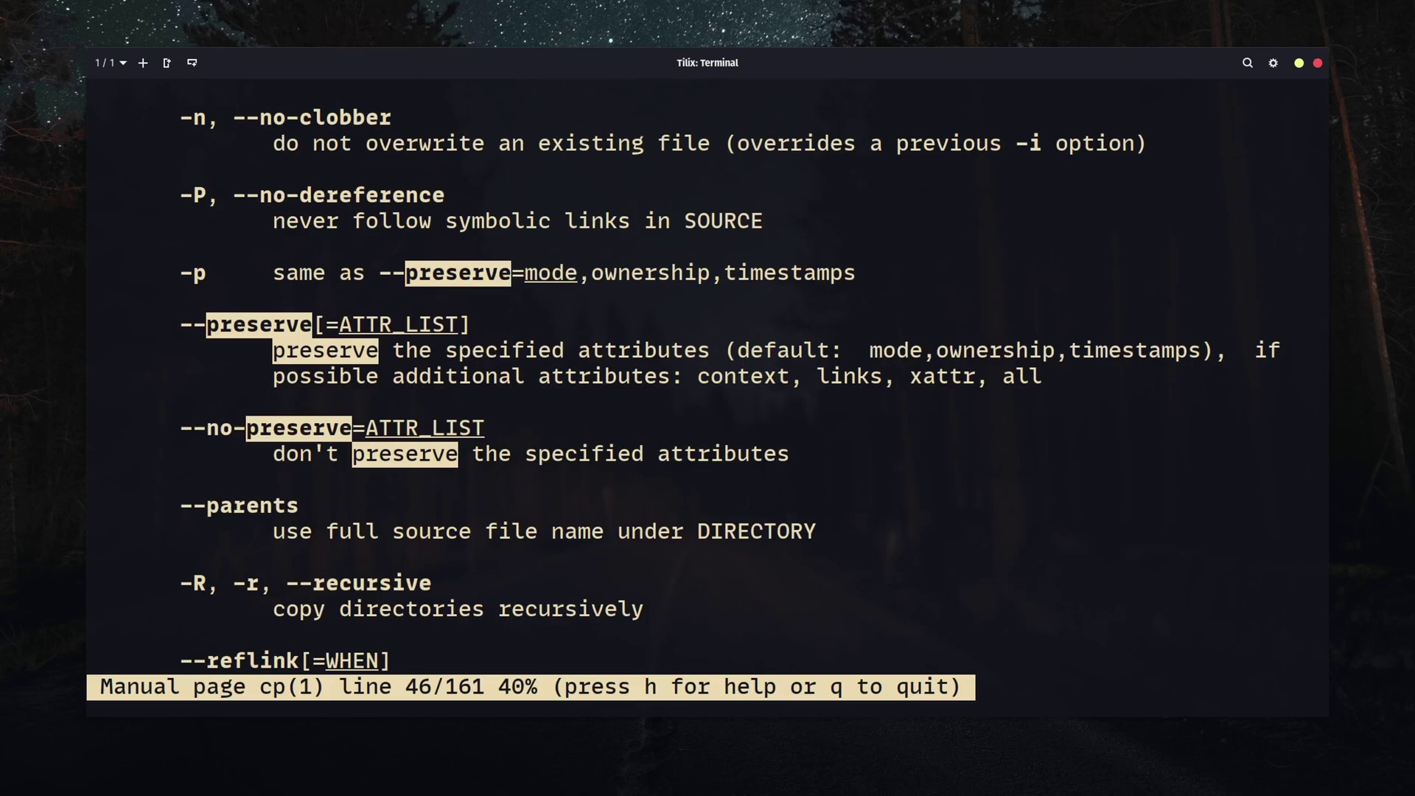
{"action": "left_click_drag", "start_coordinate": [871, 351], "coordinate": [1200, 351]}
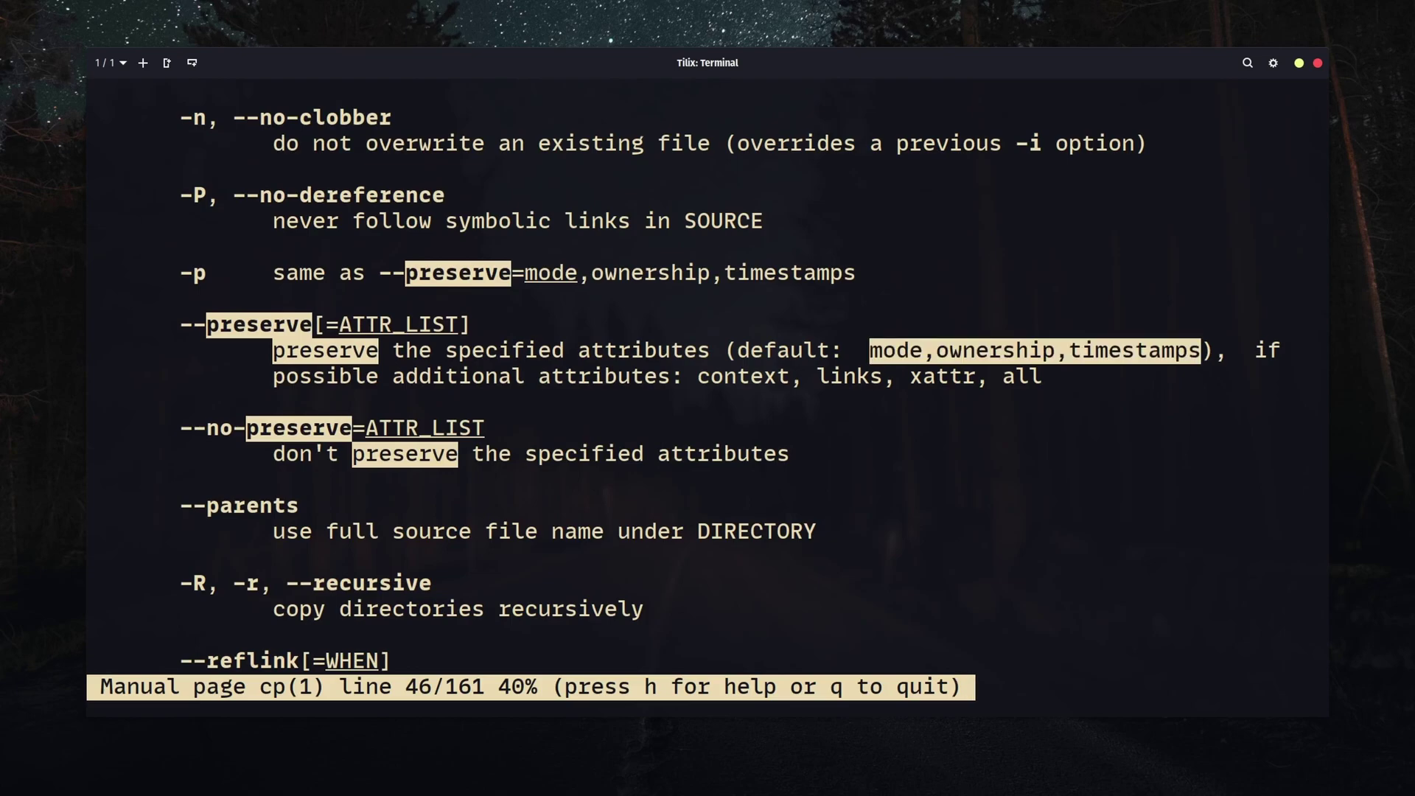
{"action": "left_click", "coordinate": [995, 443]}
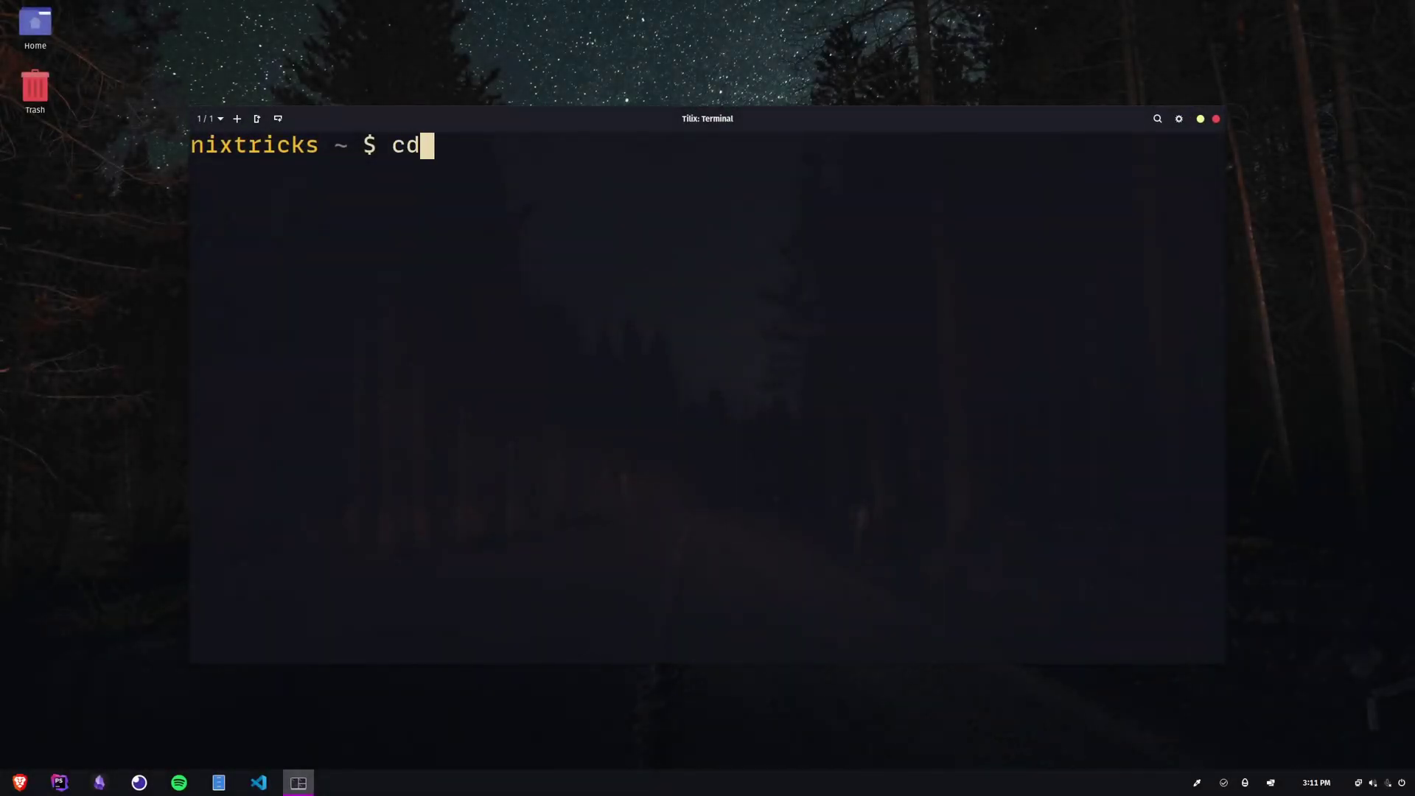
{"action": "type", "text": " cpvideo/files"}
- In cpvideo/files, inspect source with tree and ll, then copy it to target with cp -rv
{"action": "key", "text": "Return"}
{"action": "type", "text": "tree"}
{"action": "key", "text": "Return"}
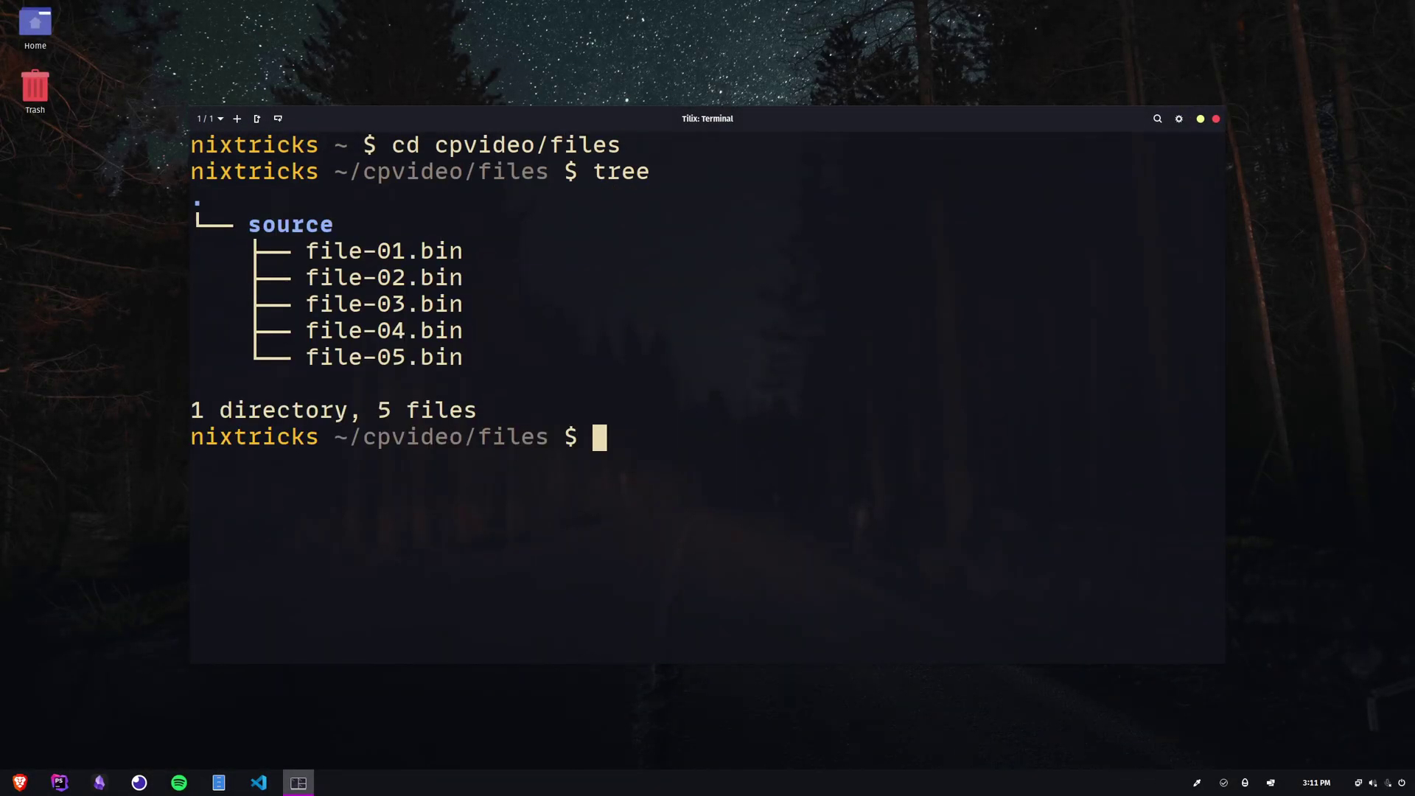
{"action": "type", "text": "ll source/"}
{"action": "key", "text": "Return"}
{"action": "type", "text": "cp -"}
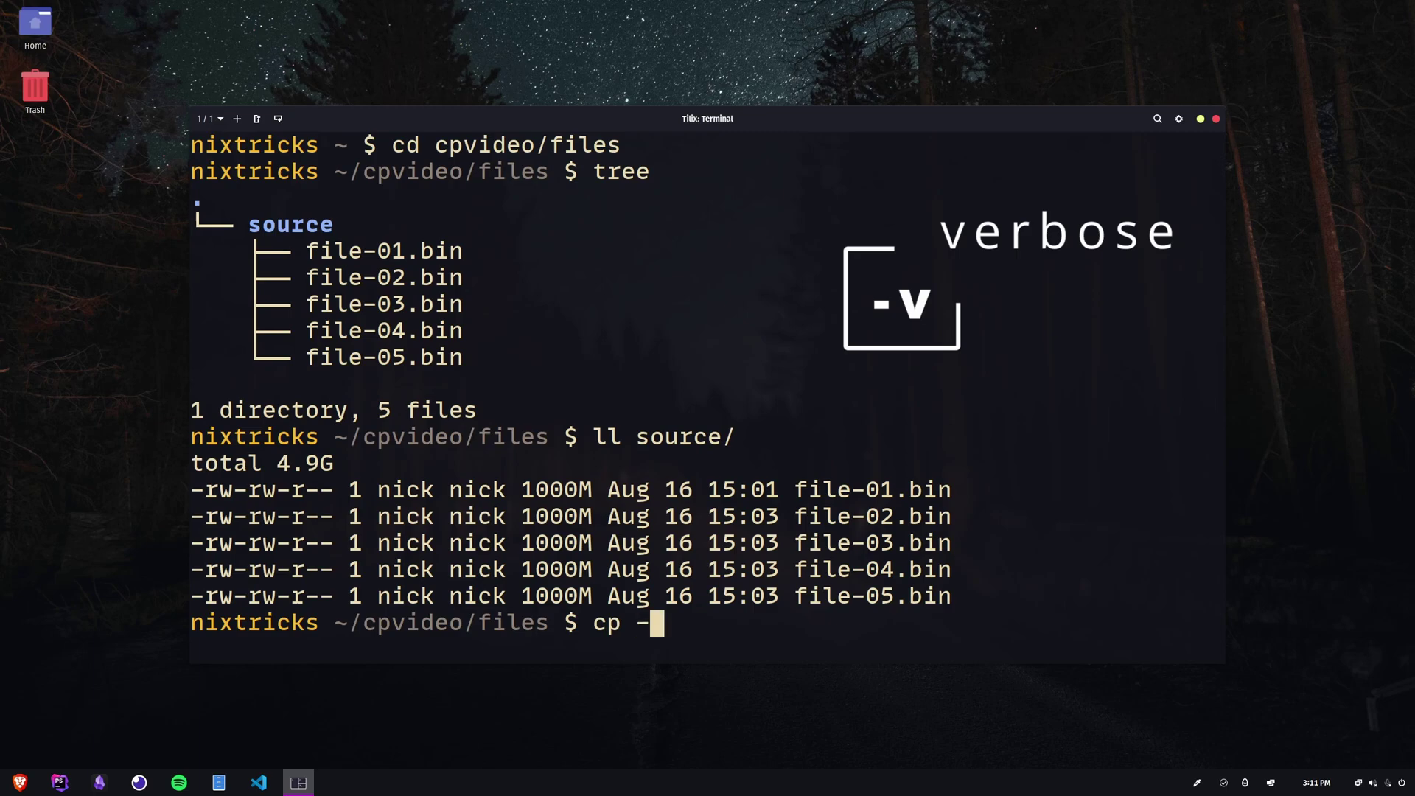
{"action": "type", "text": "rv source/ tar"}
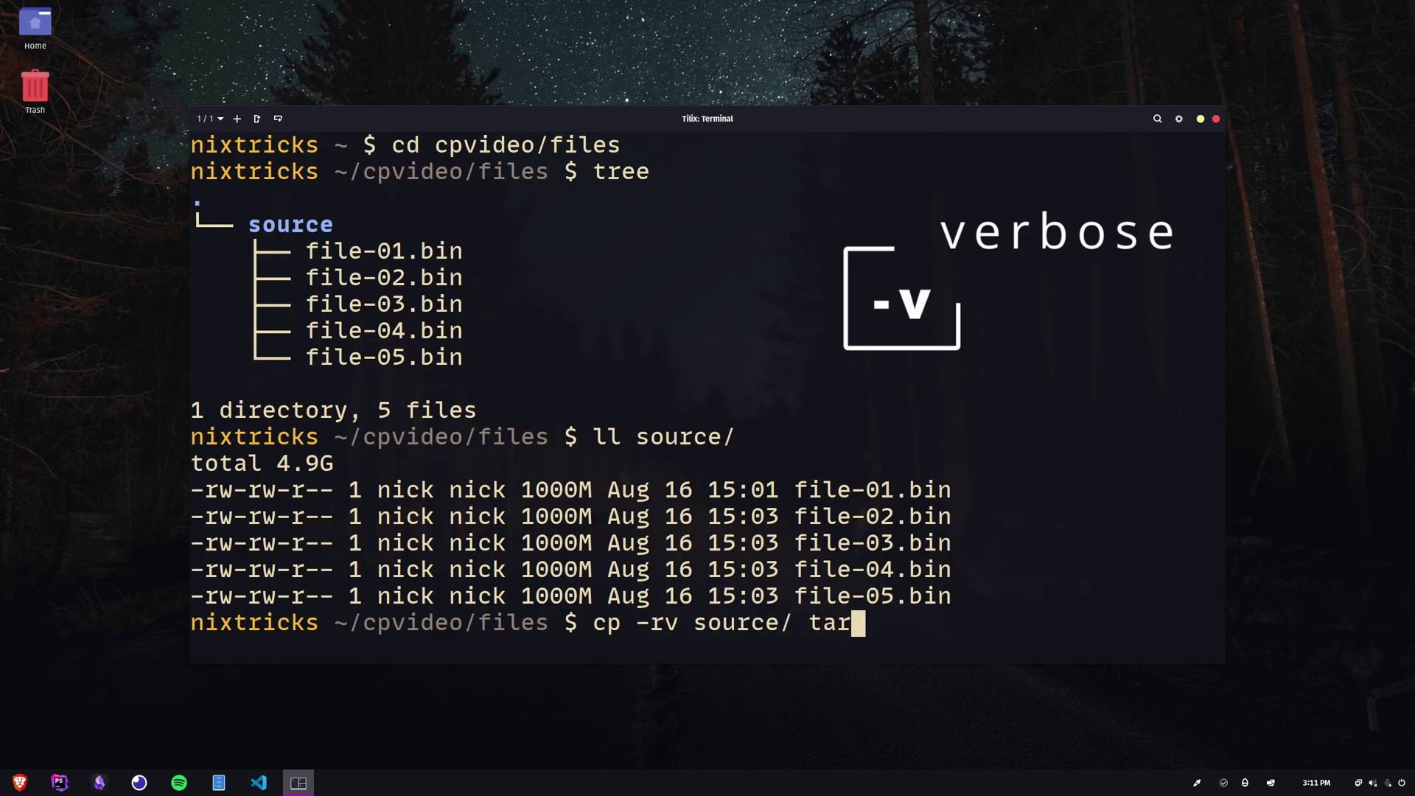
{"action": "type", "text": "get"}
{"action": "key", "text": "Return"}
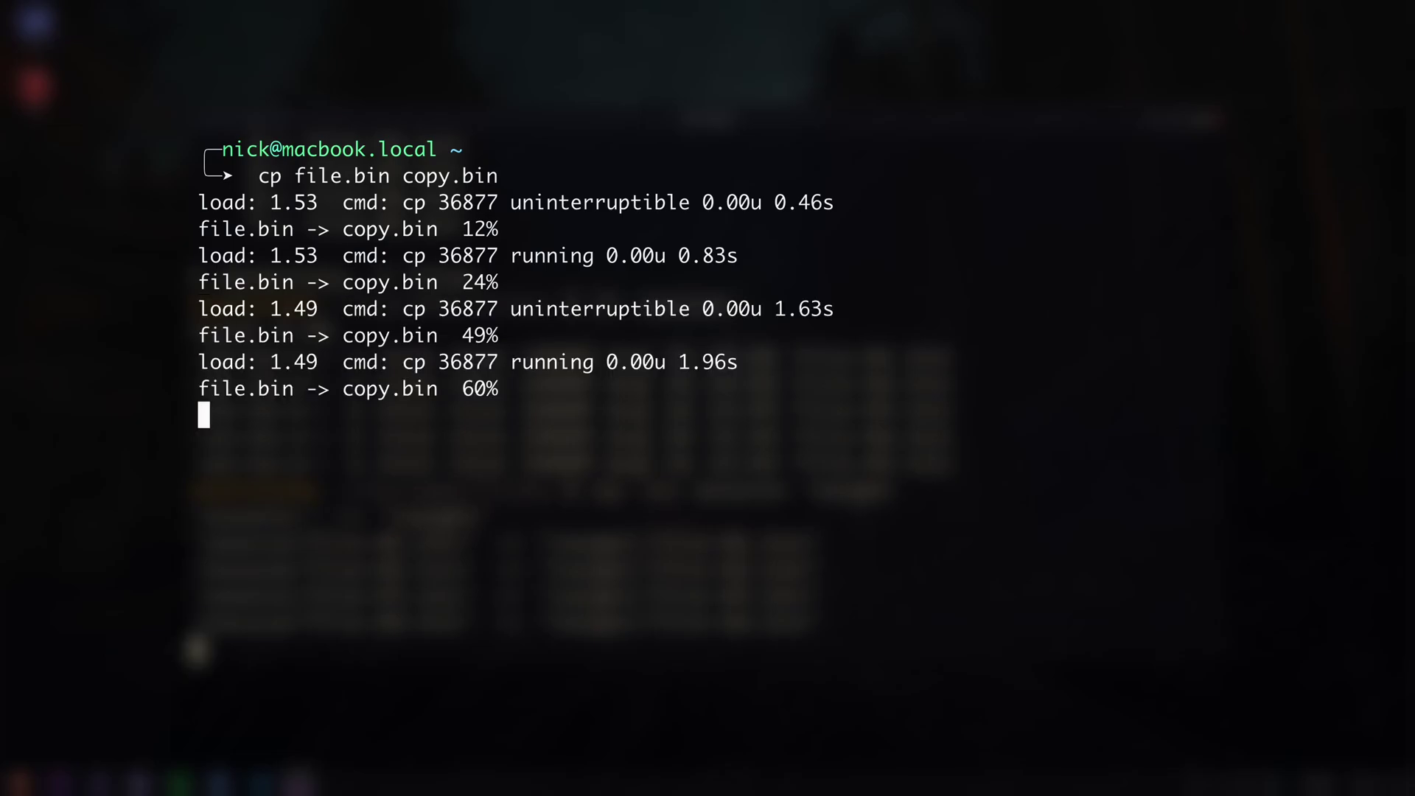
- Print Ctrl+T progress reports for the running file.bin to copy.bin copy, then clear the screen
{"action": "key", "text": "ctrl+t"}
{"action": "key", "text": "ctrl+t"}
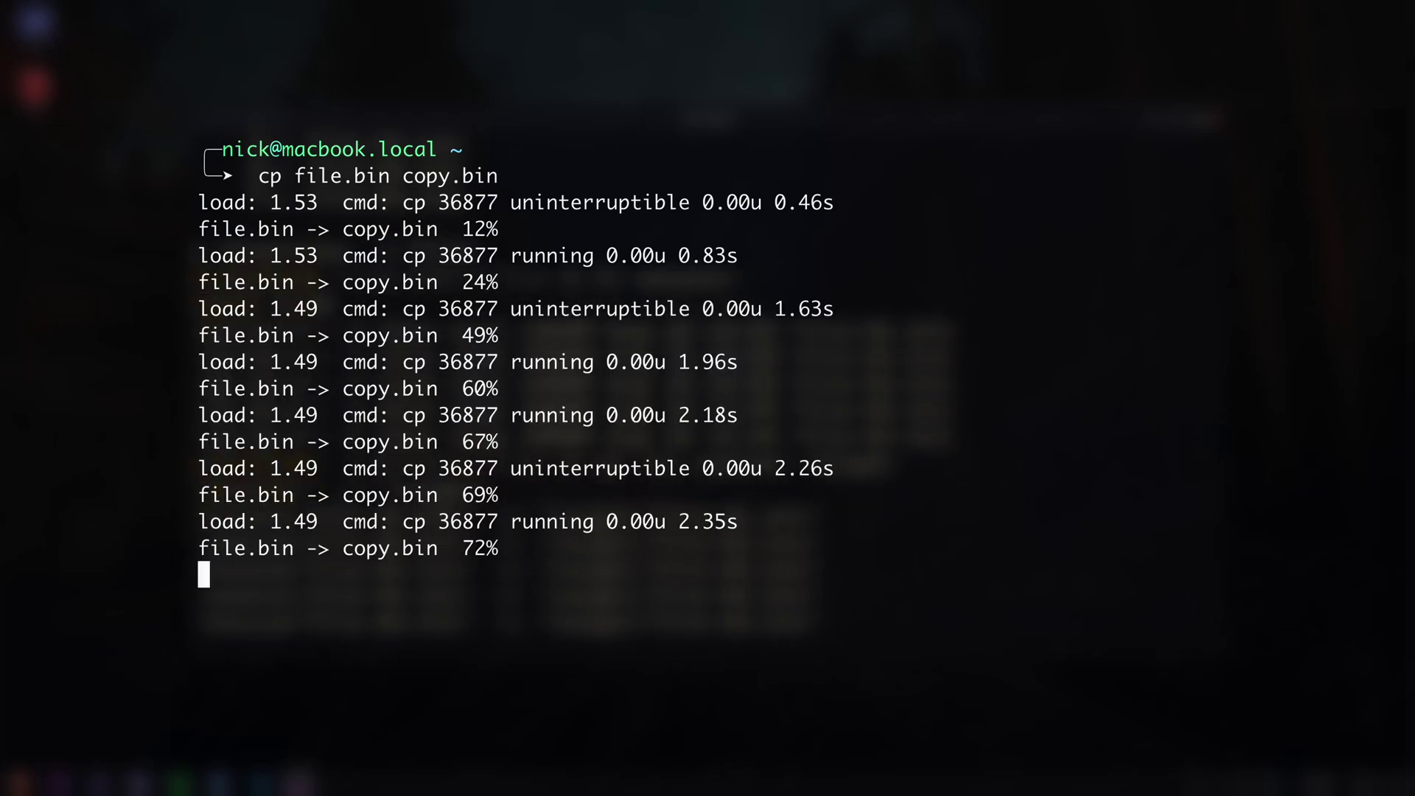
{"action": "key", "text": "ctrl+t"}
{"action": "key", "text": "ctrl+t"}
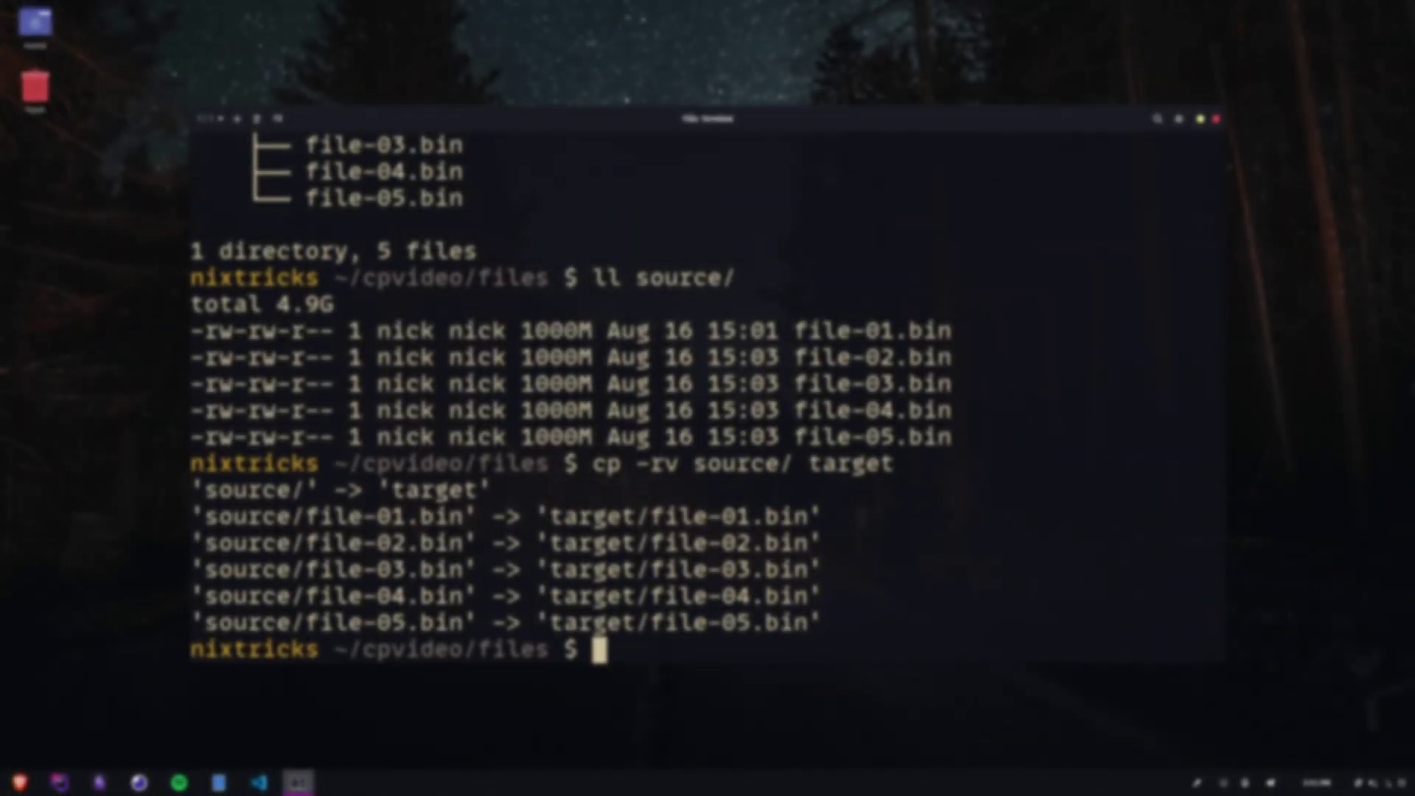
{"action": "key", "text": "ctrl+l"}
{"action": "type", "text": "cp -a source/ "}
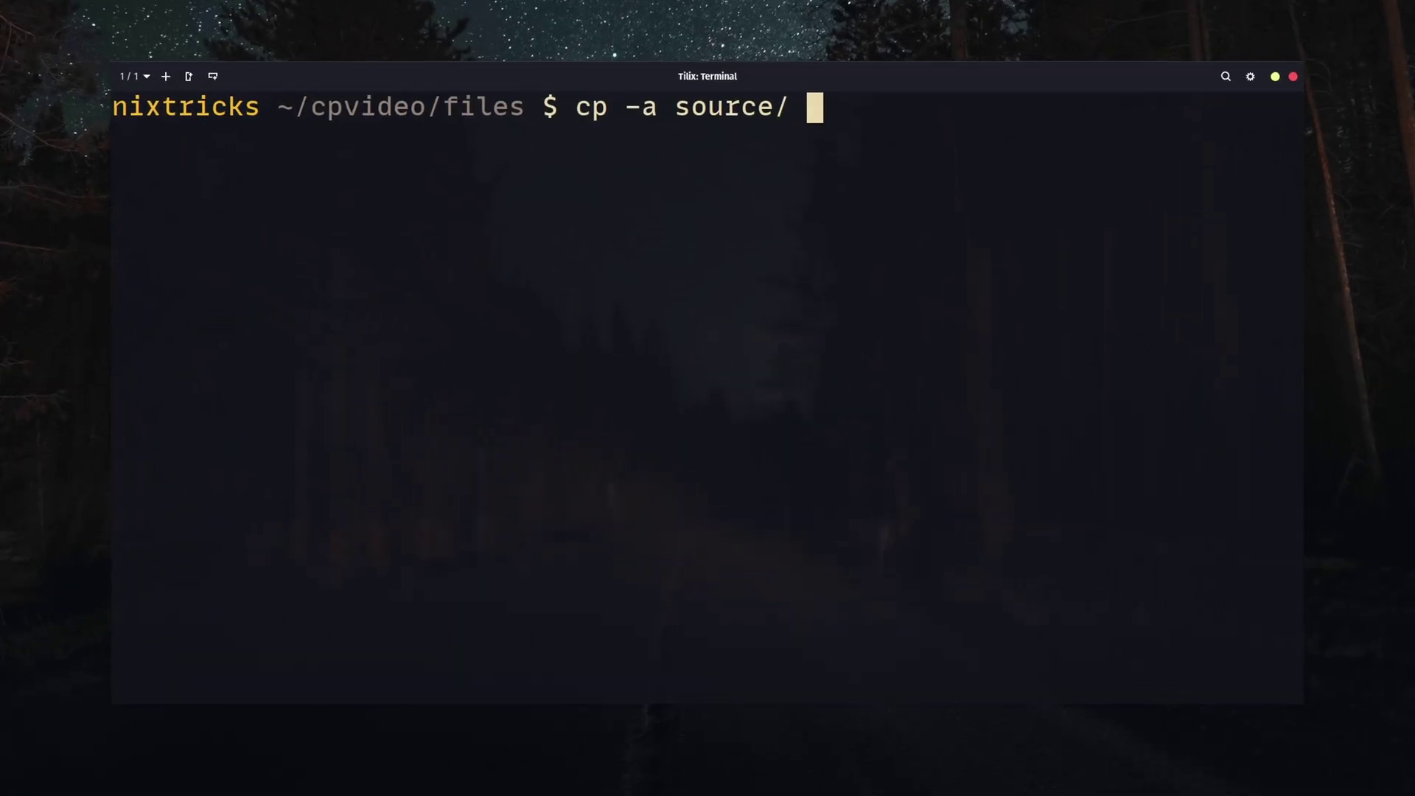
{"action": "type", "text": "target"}
- Start cp -a source/ target with split panes running watch du -s and watch ls|wc -l
{"action": "key", "text": "Return"}
{"action": "key", "text": "ctrl+alt+d"}
{"action": "type", "text": "wa"}
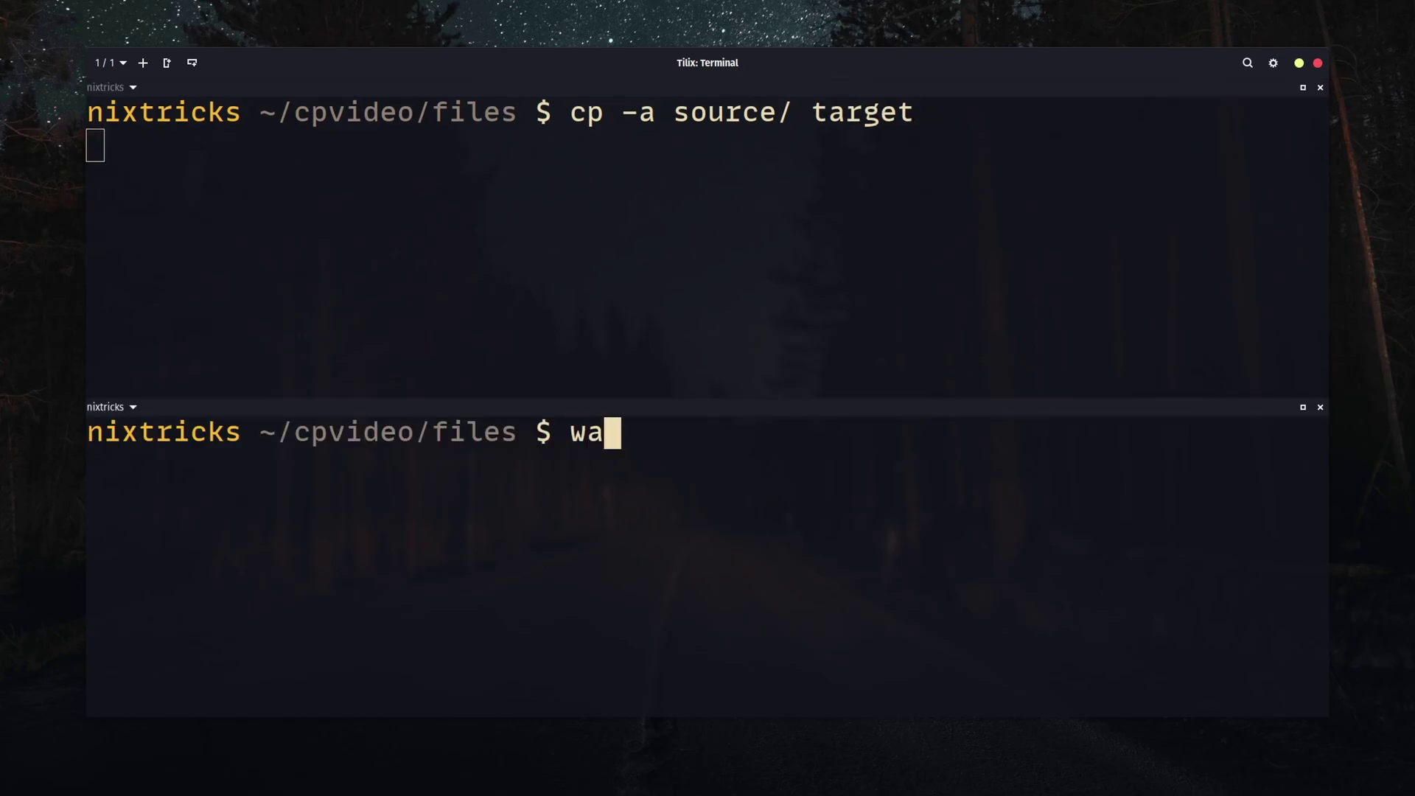
{"action": "type", "text": "tch -n1 du -s"}
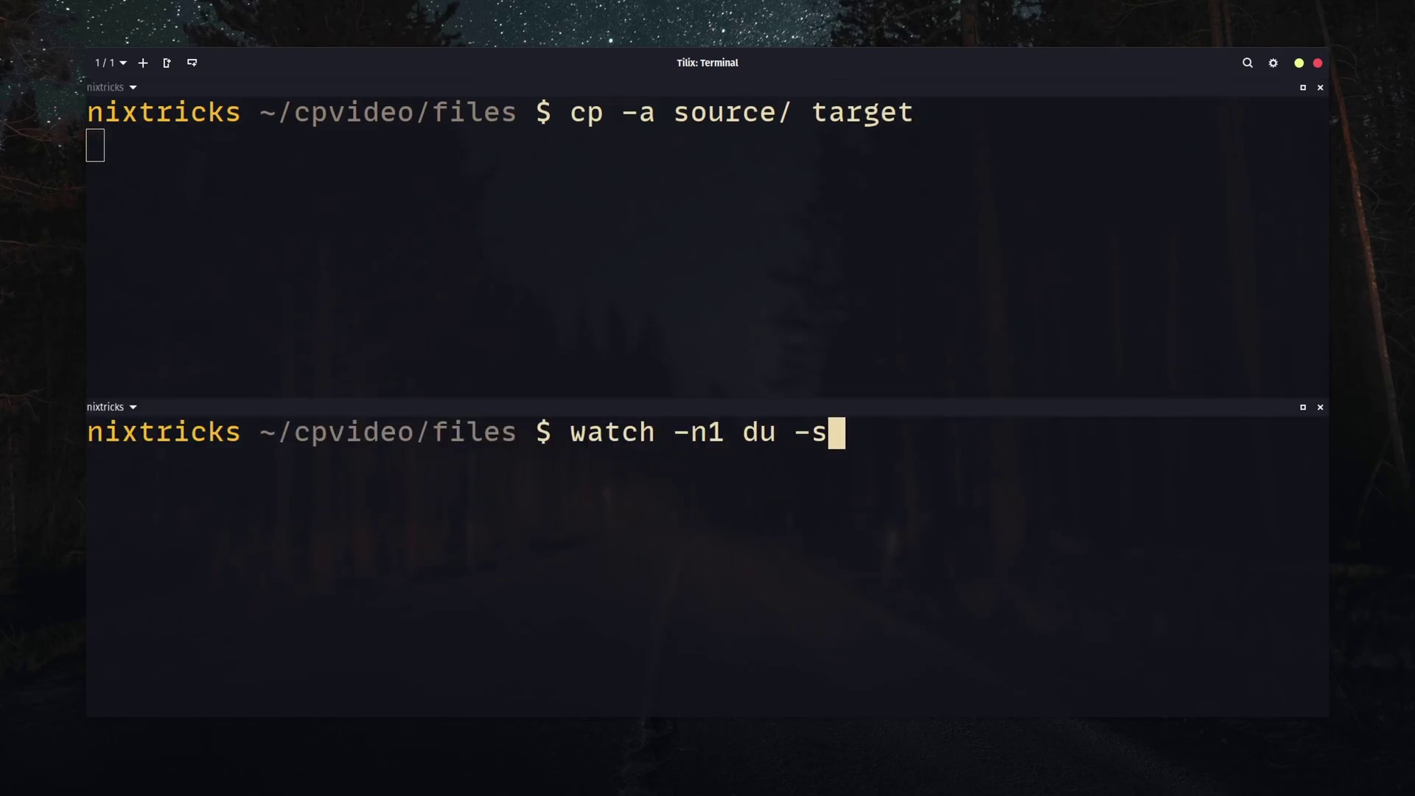
{"action": "type", "text": " target/"}
{"action": "key", "text": "Return"}
{"action": "key", "text": "ctrl+alt+d"}
{"action": "type", "text": "wat"}
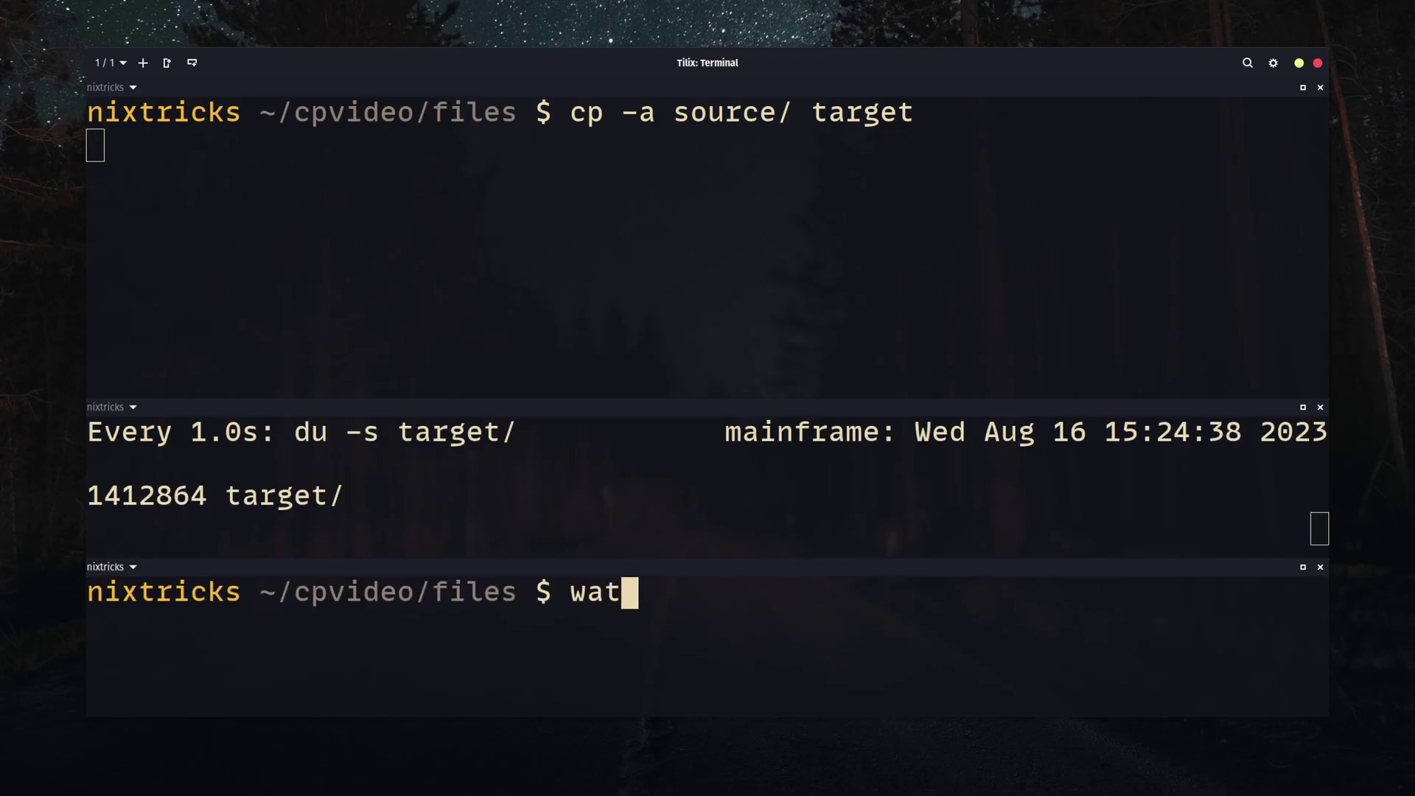
{"action": "type", "text": "ch -n1 'ls -1 targ"}
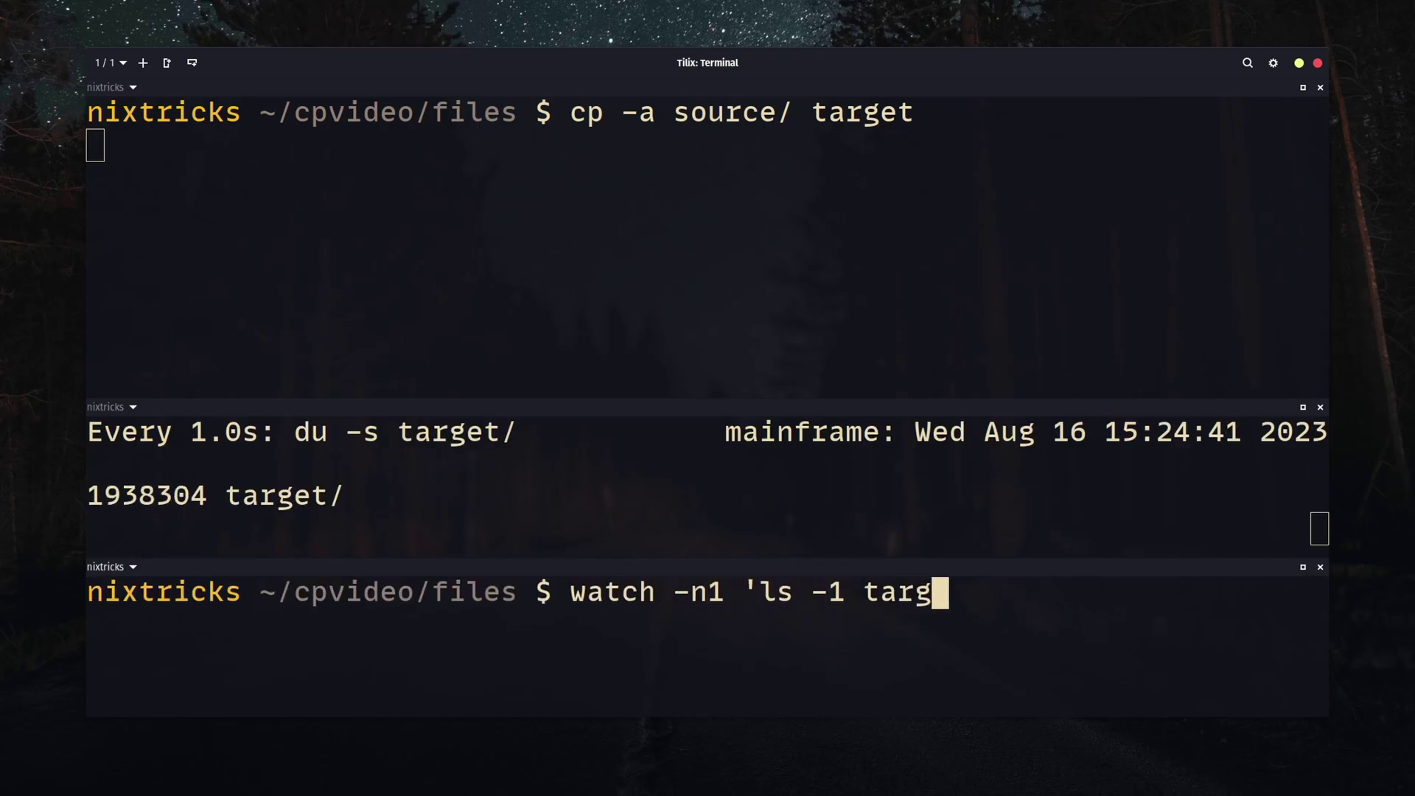
{"action": "type", "text": "et | wc -l'"}
{"action": "key", "text": "Return"}
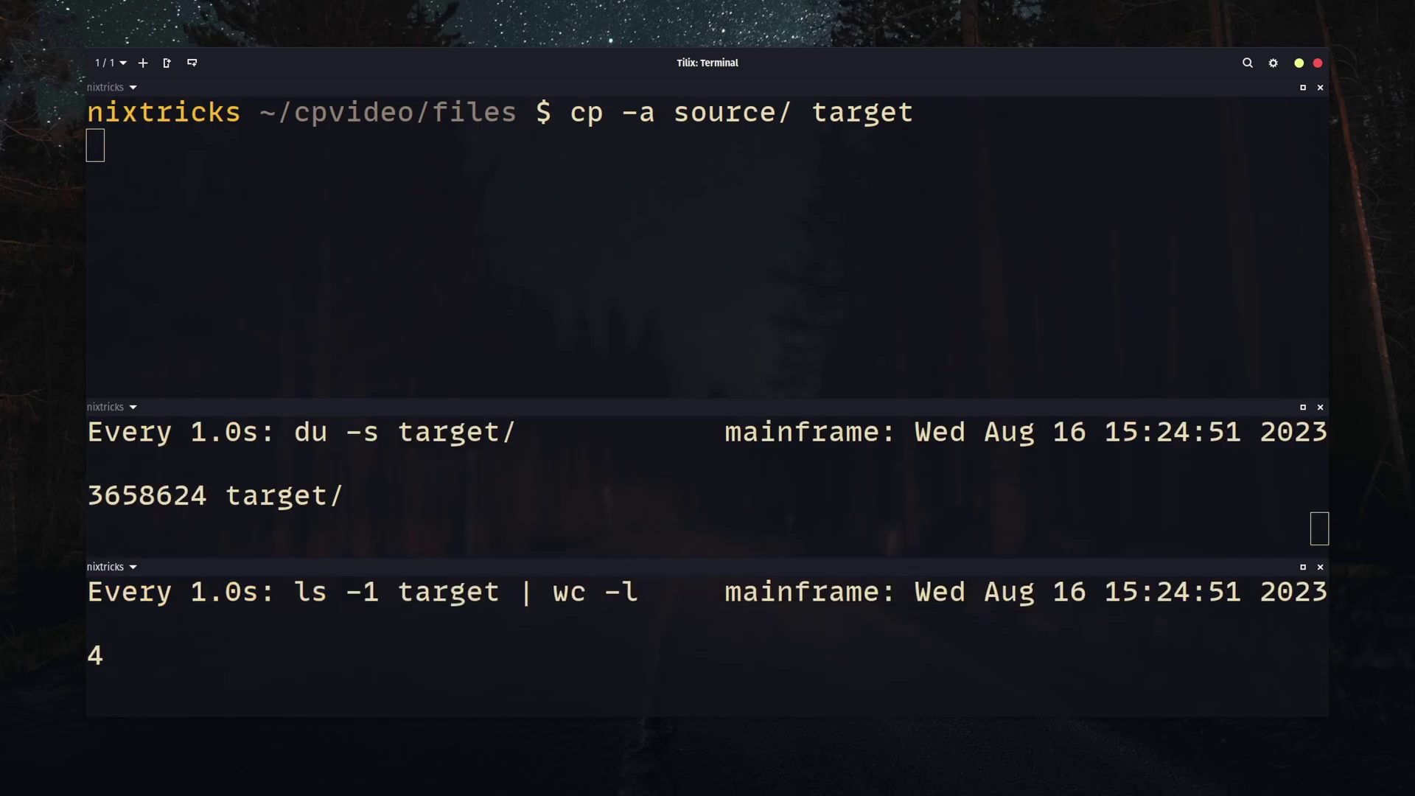
- Close both monitor panes and confirm target holds five 1000M .bin files, 4.9G total
{"action": "key", "text": "ctrl+c"}
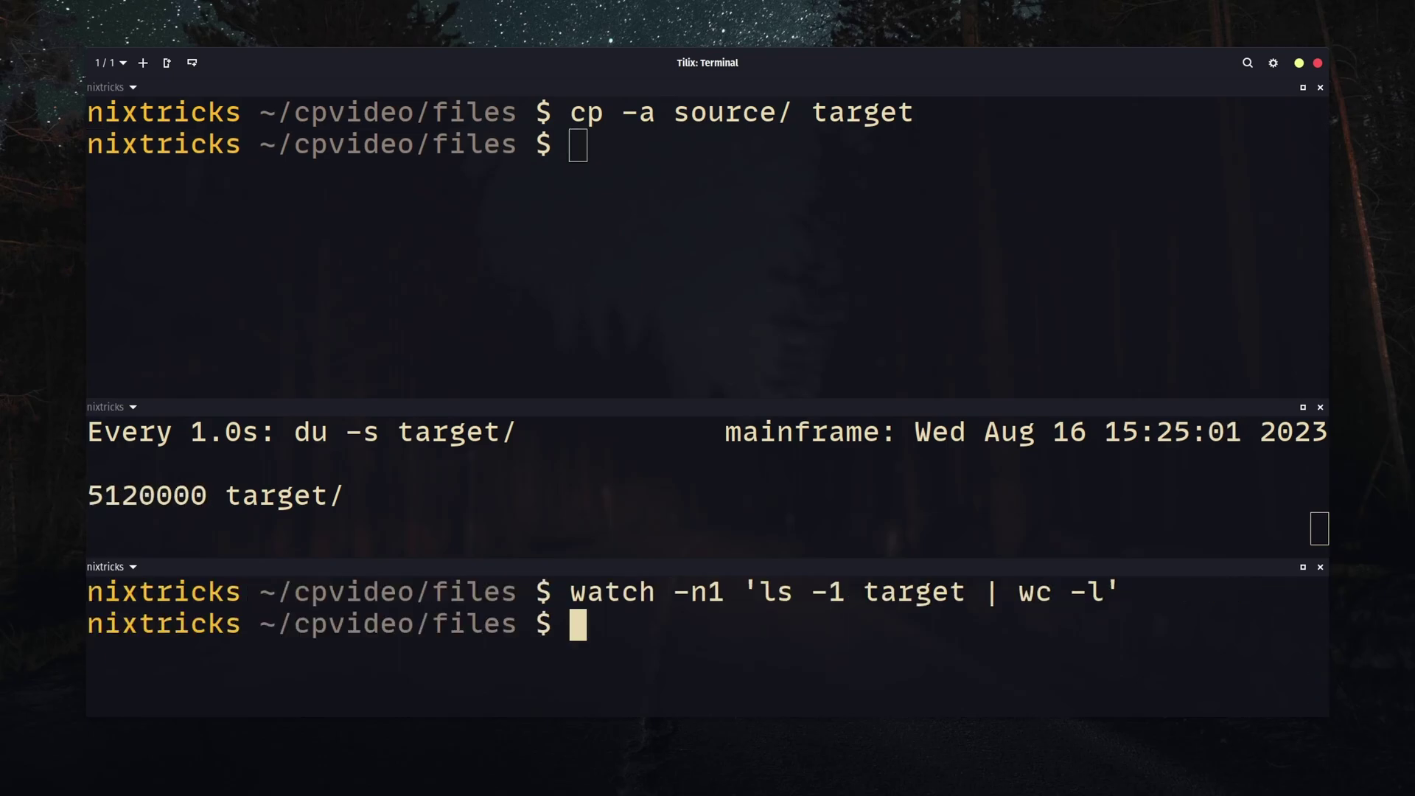
{"action": "key", "text": "ctrl+d"}
{"action": "key", "text": "ctrl+c"}
{"action": "key", "text": "ctrl+d"}
{"action": "type", "text": "tree"}
{"action": "key", "text": "Return"}
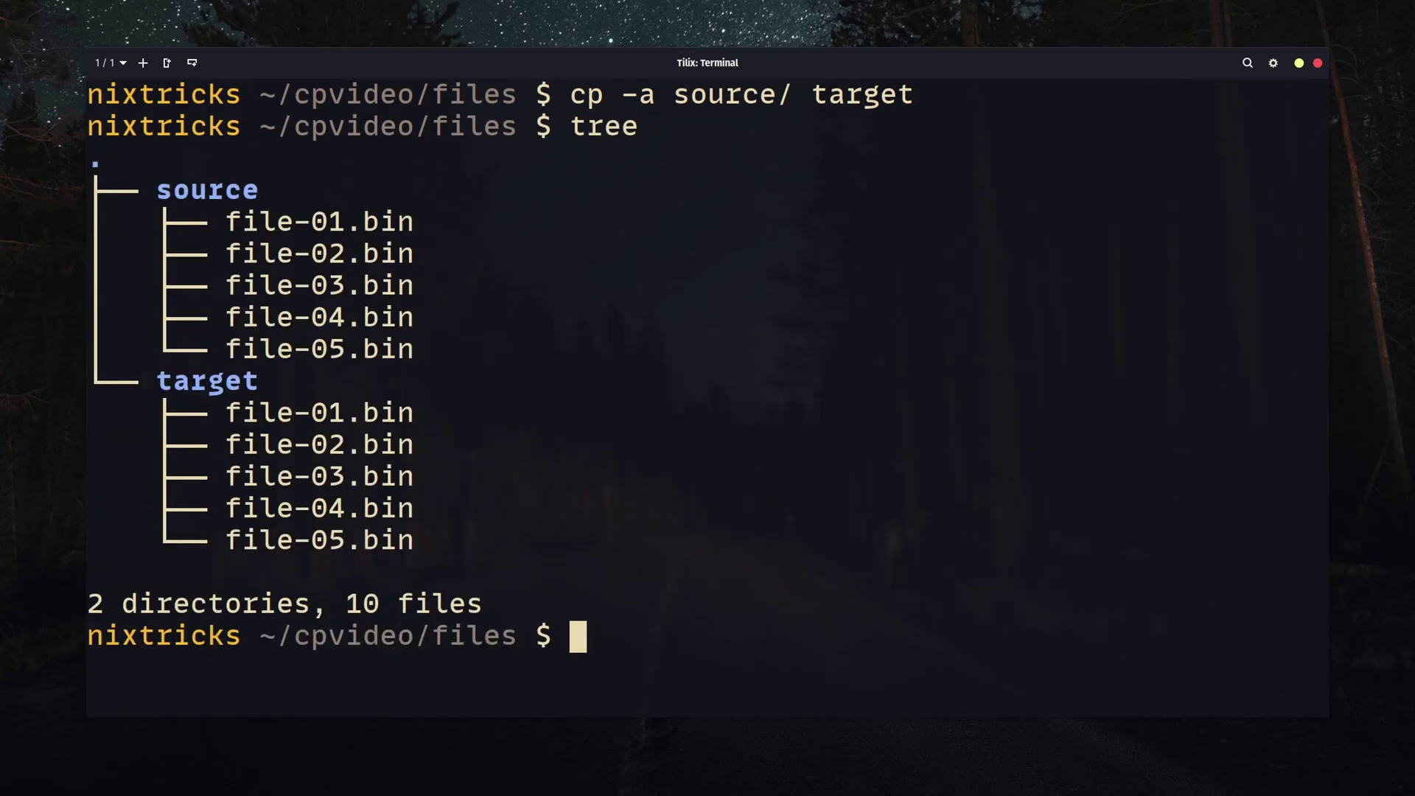
{"action": "type", "text": "ll target/"}
{"action": "key", "text": "Return"}
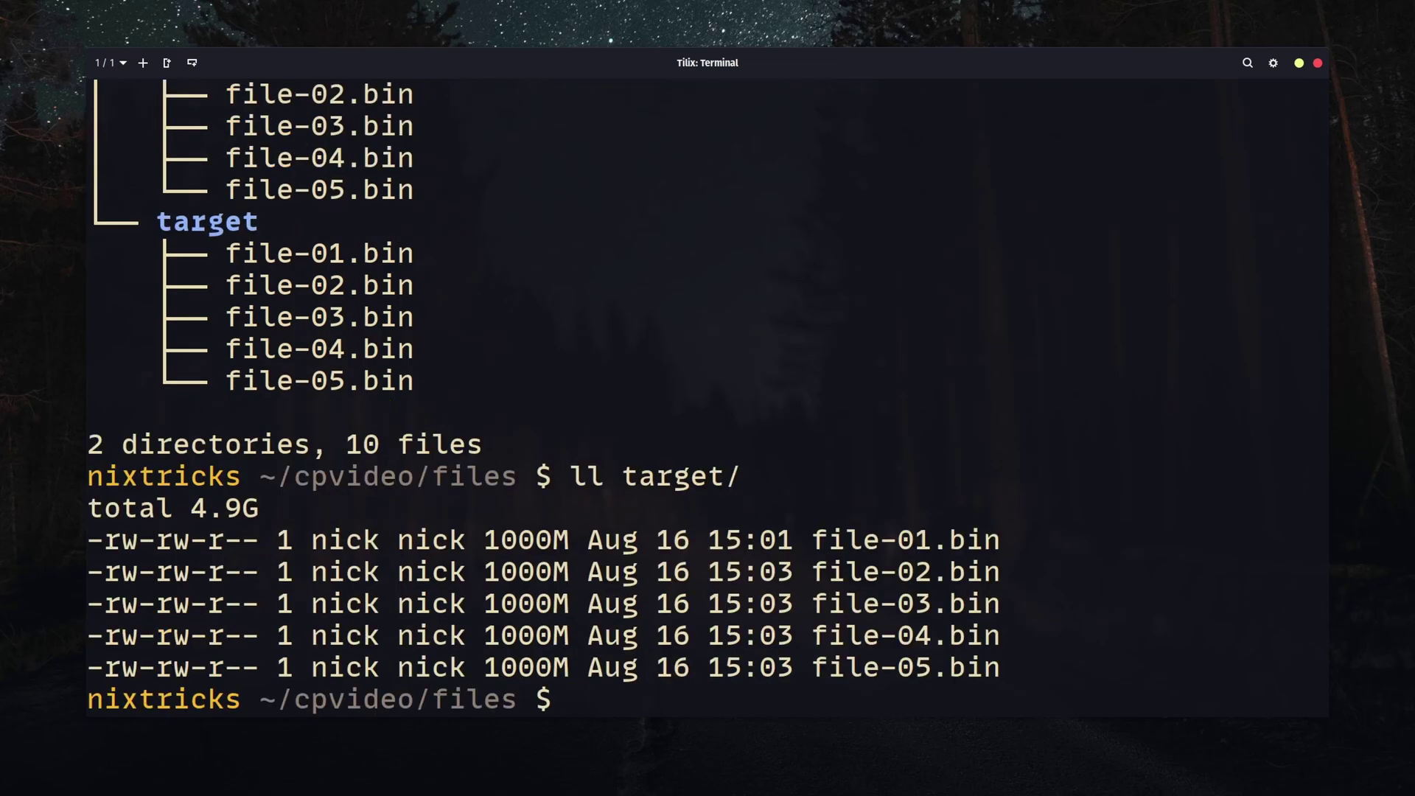
- Install pv, bar and progress with sudo apt install
{"action": "key", "text": "ctrl+l"}
{"action": "type", "text": "sudo apt install pv ba"}
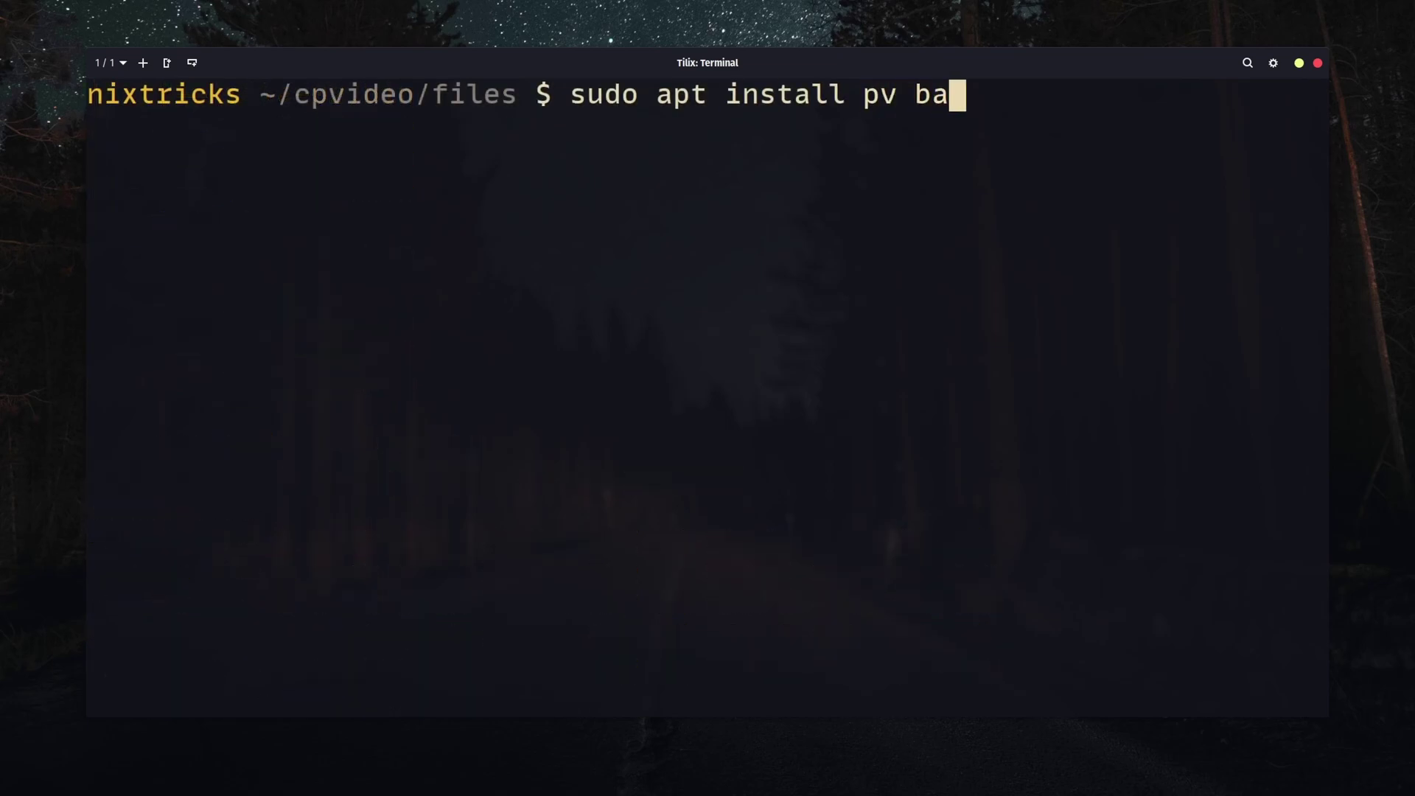
{"action": "type", "text": "r progress"}
{"action": "key", "text": "Return"}
- Copy file-01.bin with pv -leps and file-02.bin with cp monitored by progress -mp
{"action": "key", "text": "ctrl+l"}
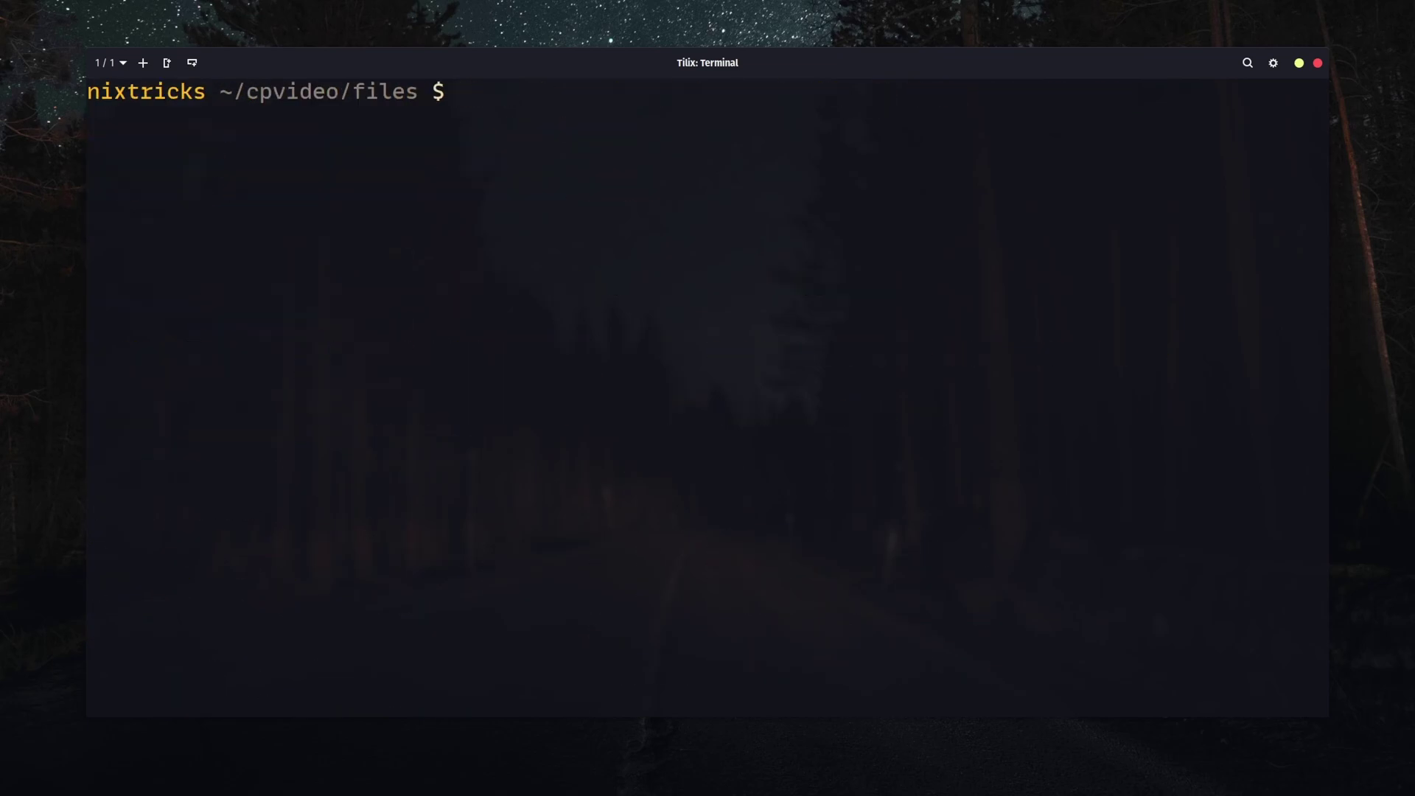
{"action": "type", "text": "pv -leps 10485 source/file-01.bin target/"}
{"action": "key", "text": "BackSpace"}
{"action": "key", "text": "BackSpace"}
{"action": "key", "text": "BackSpace"}
{"action": "type", "text": "> target/file-"}
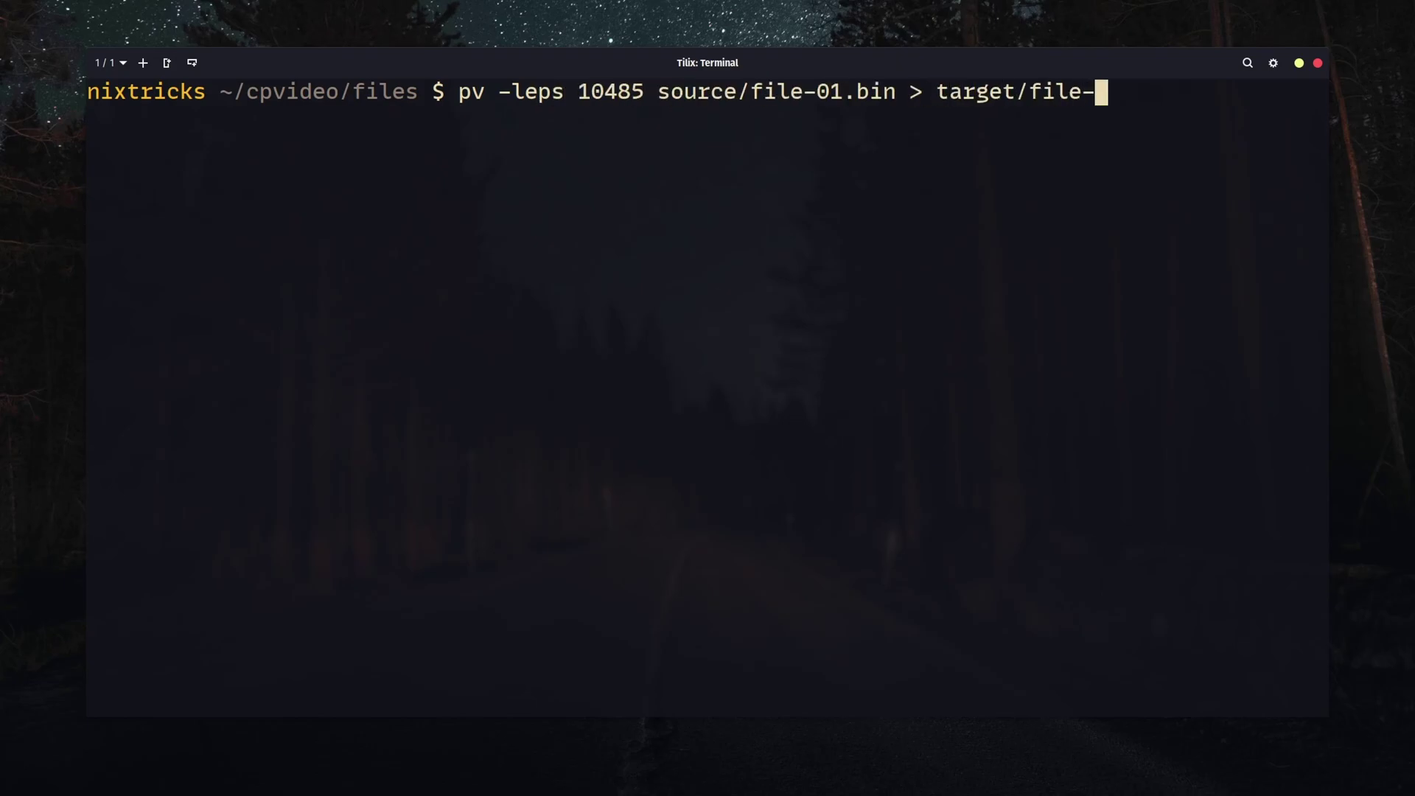
{"action": "type", "text": "01.bin"}
{"action": "key", "text": "Return"}
{"action": "type", "text": "cp source/file-02.bin"}
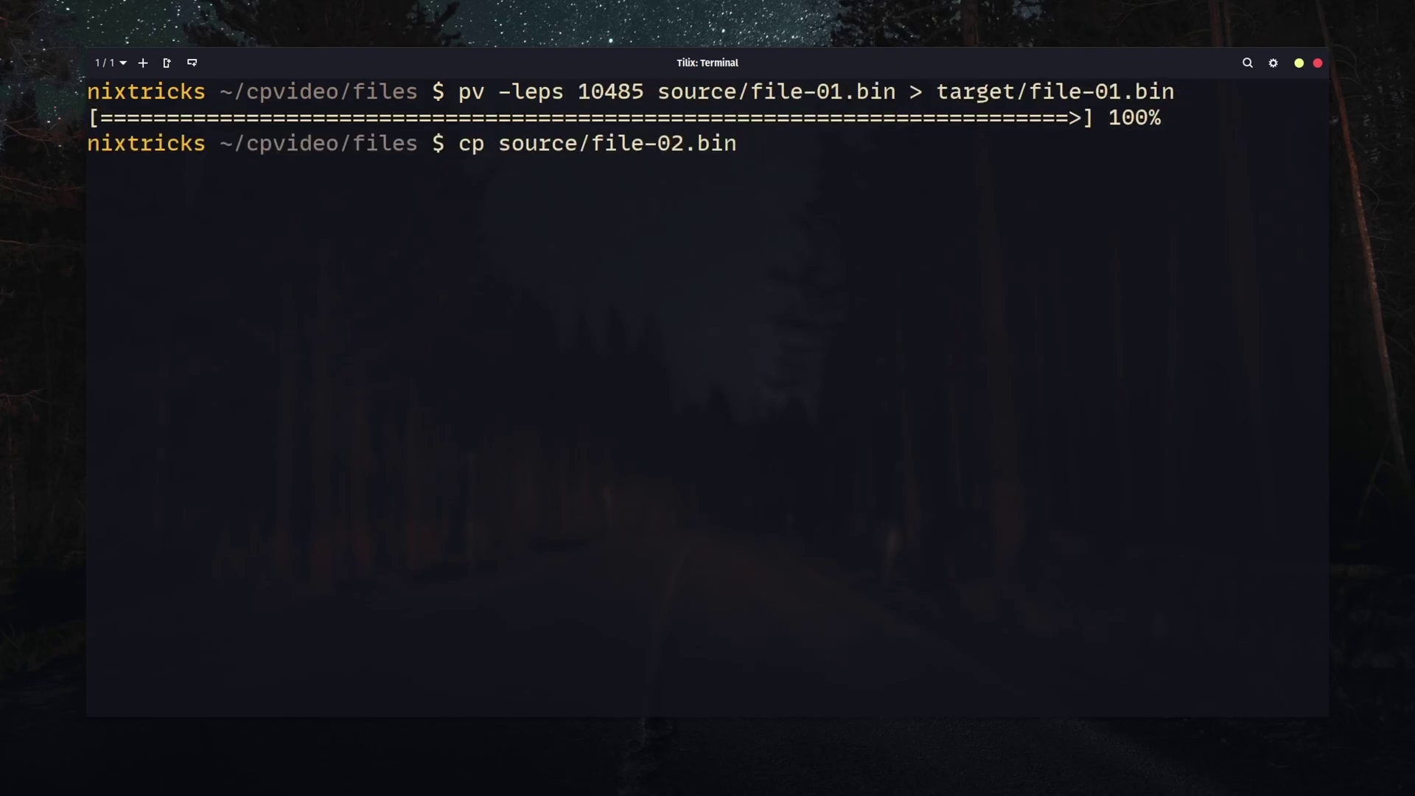
{"action": "type", "text": " target/ & progress -mp $!"}
{"action": "key", "text": "Return"}
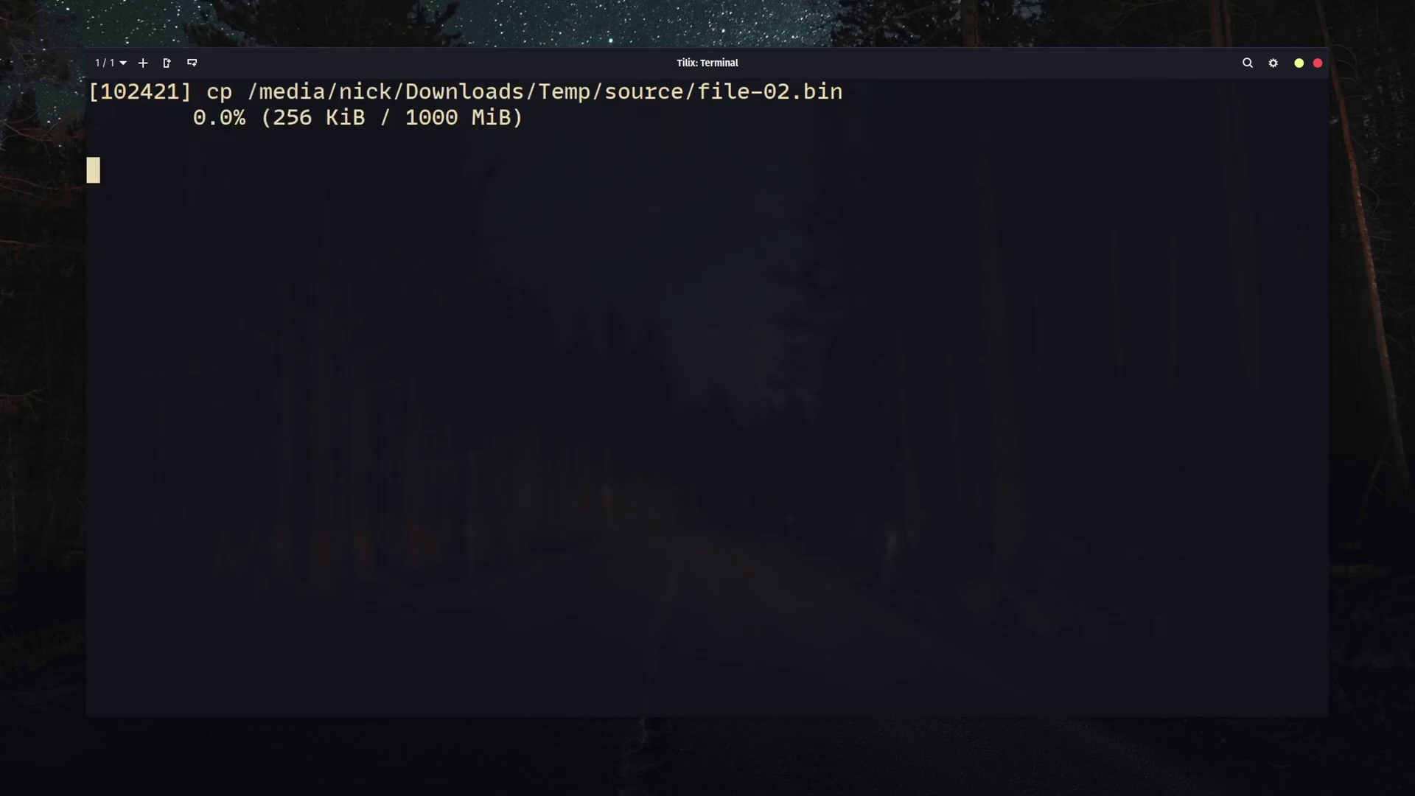
{"action": "type", "text": "bar source/file-03.bin "}
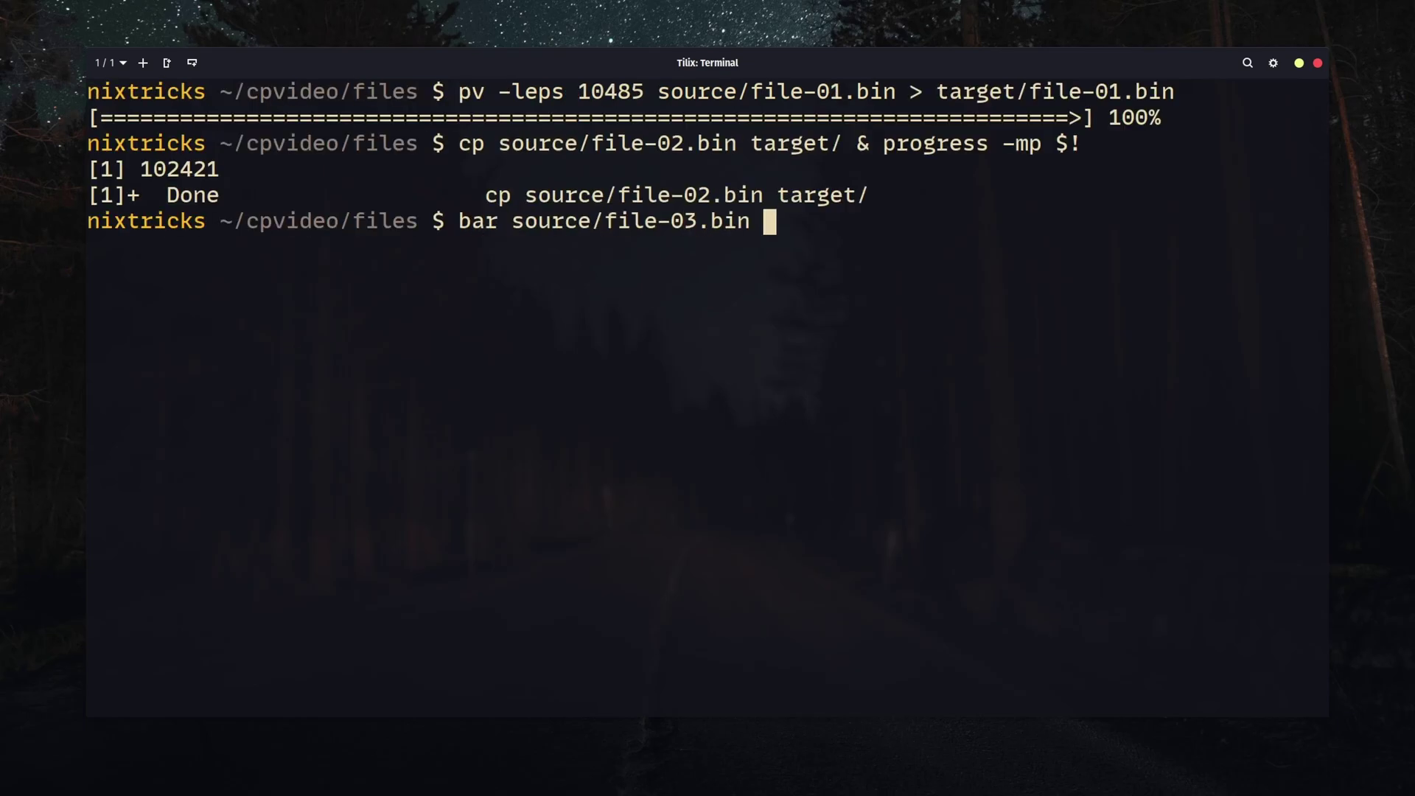
{"action": "type", "text": "target/"}
- Copy file-03.bin with bar and file-04.bin with gcp, check the tree, then delete target
{"action": "key", "text": "Return"}
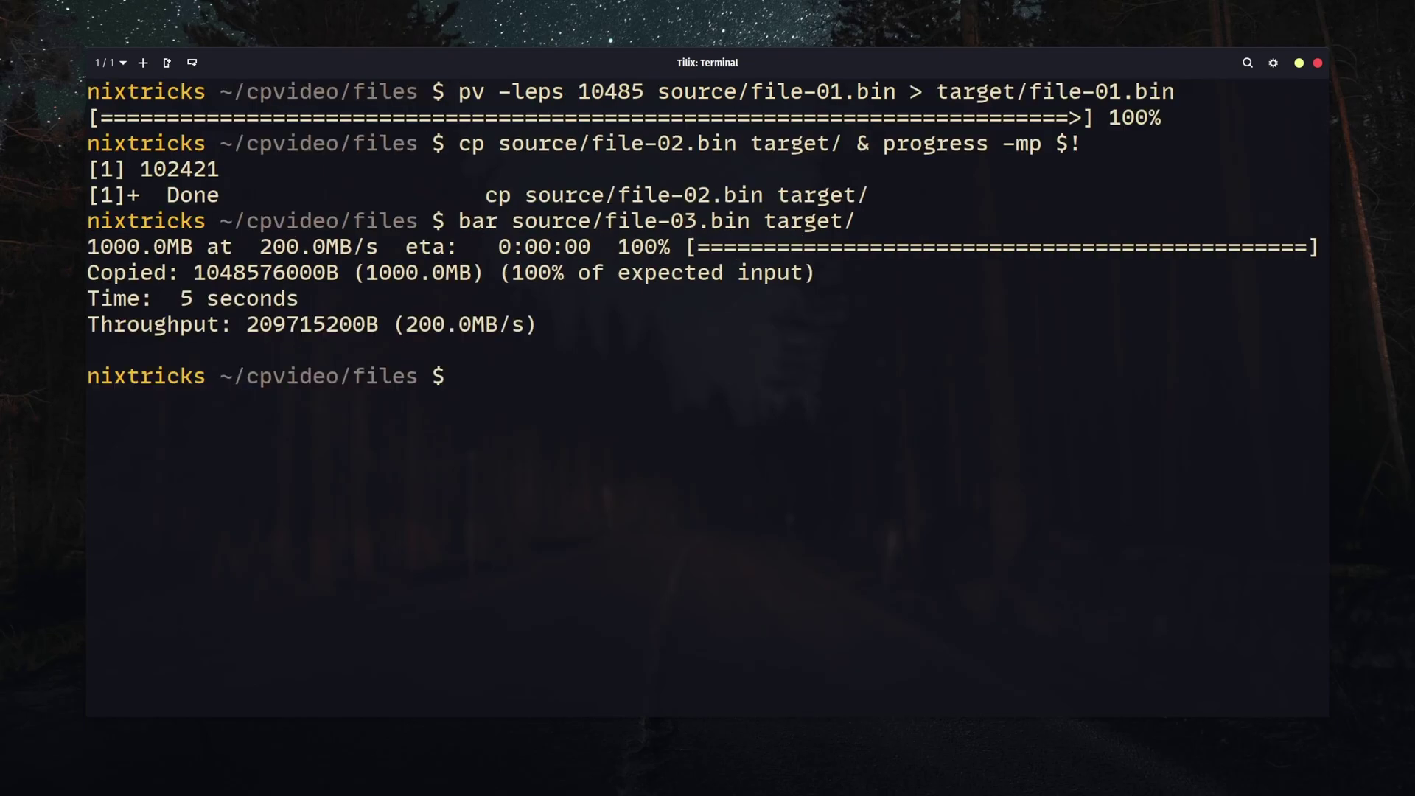
{"action": "type", "text": "gcp source/file-0"}
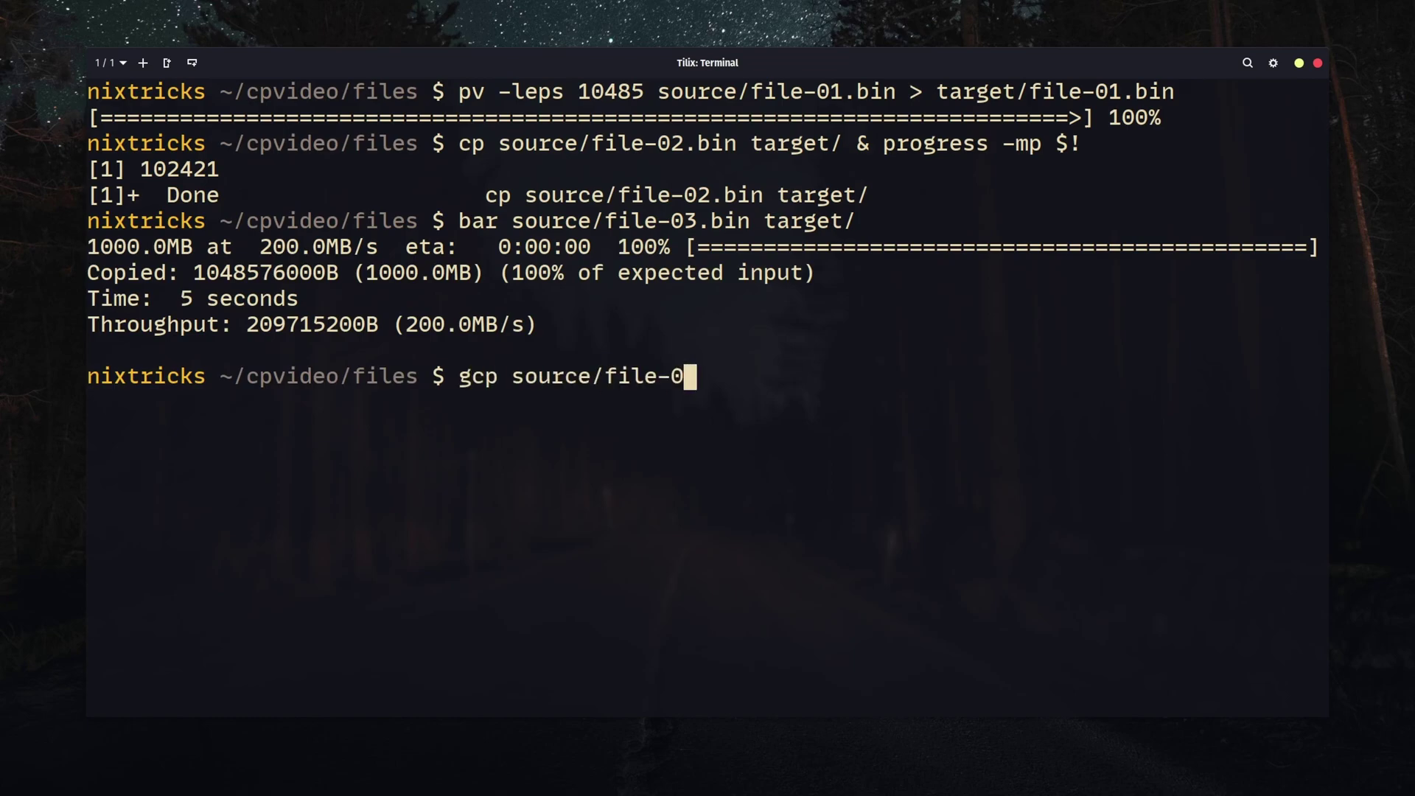
{"action": "type", "text": "4.bin target/"}
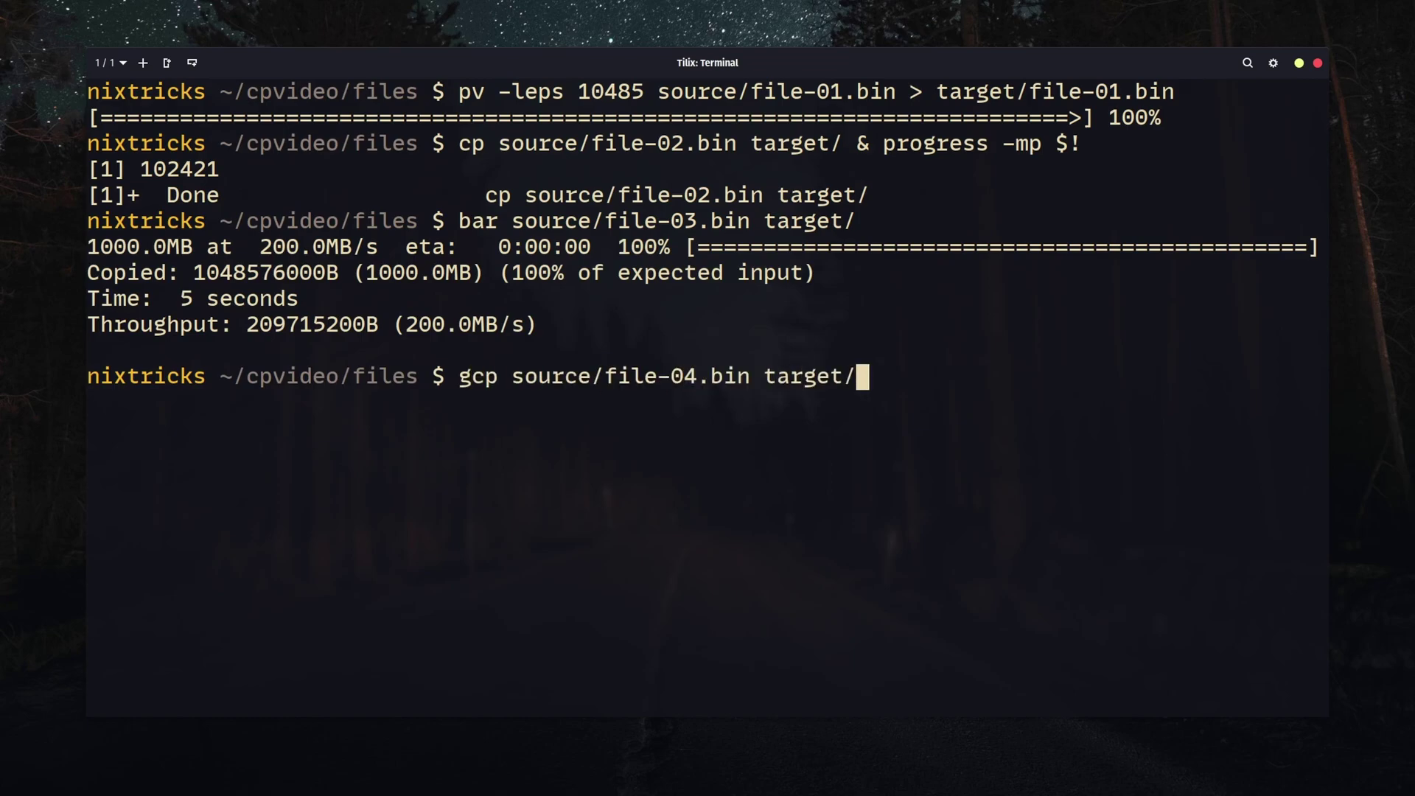
{"action": "key", "text": "Return"}
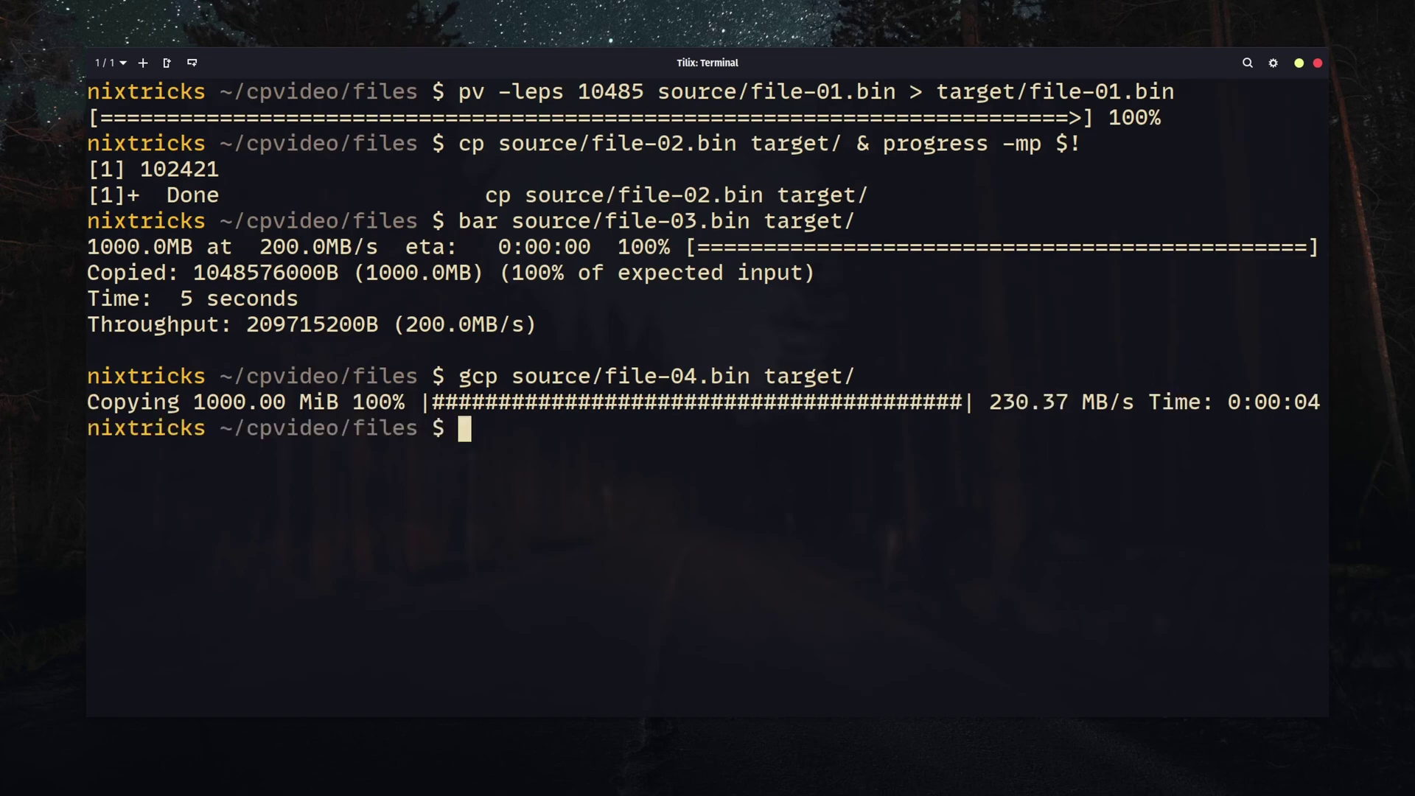
{"action": "type", "text": "tree"}
{"action": "key", "text": "Return"}
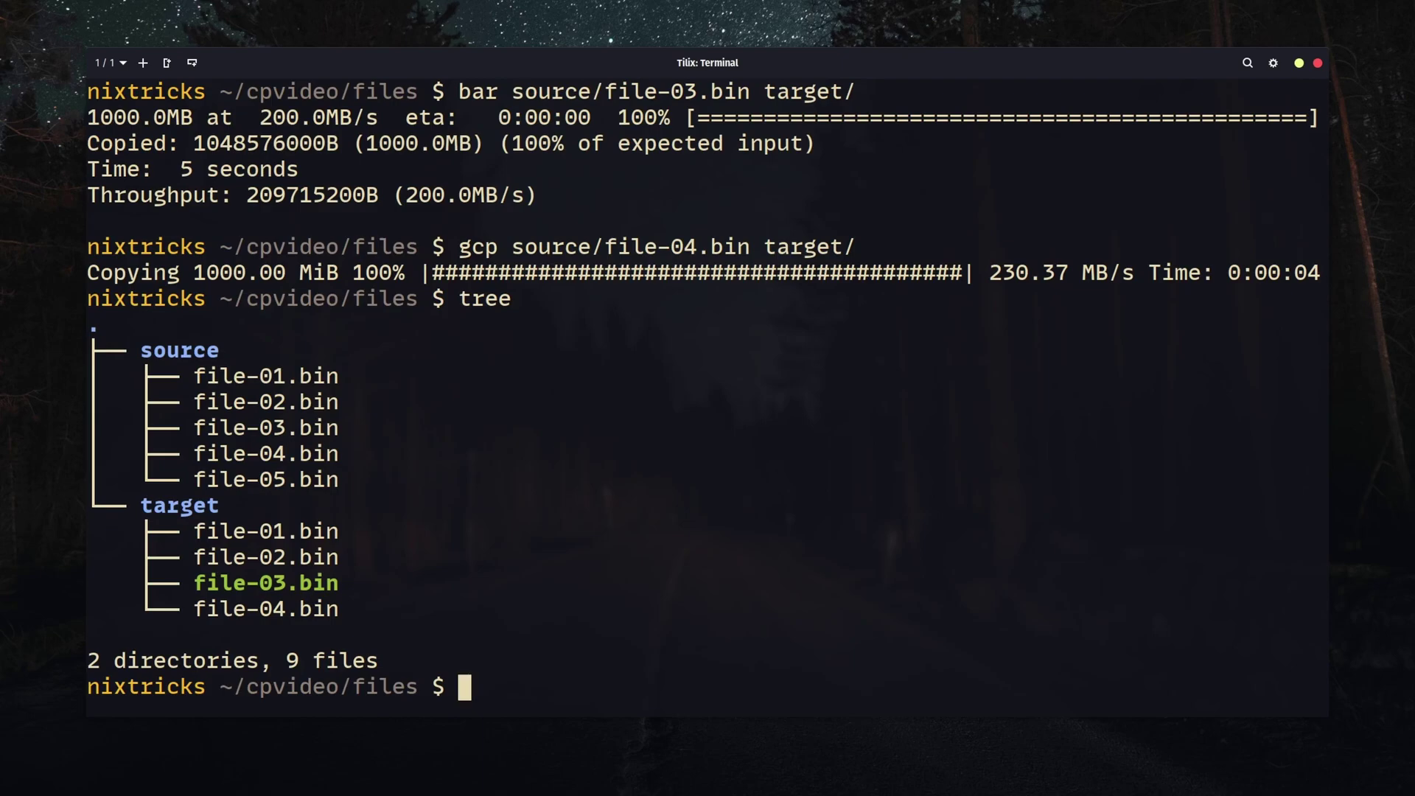
{"action": "type", "text": "rm -rf target/"}
{"action": "key", "text": "Return"}
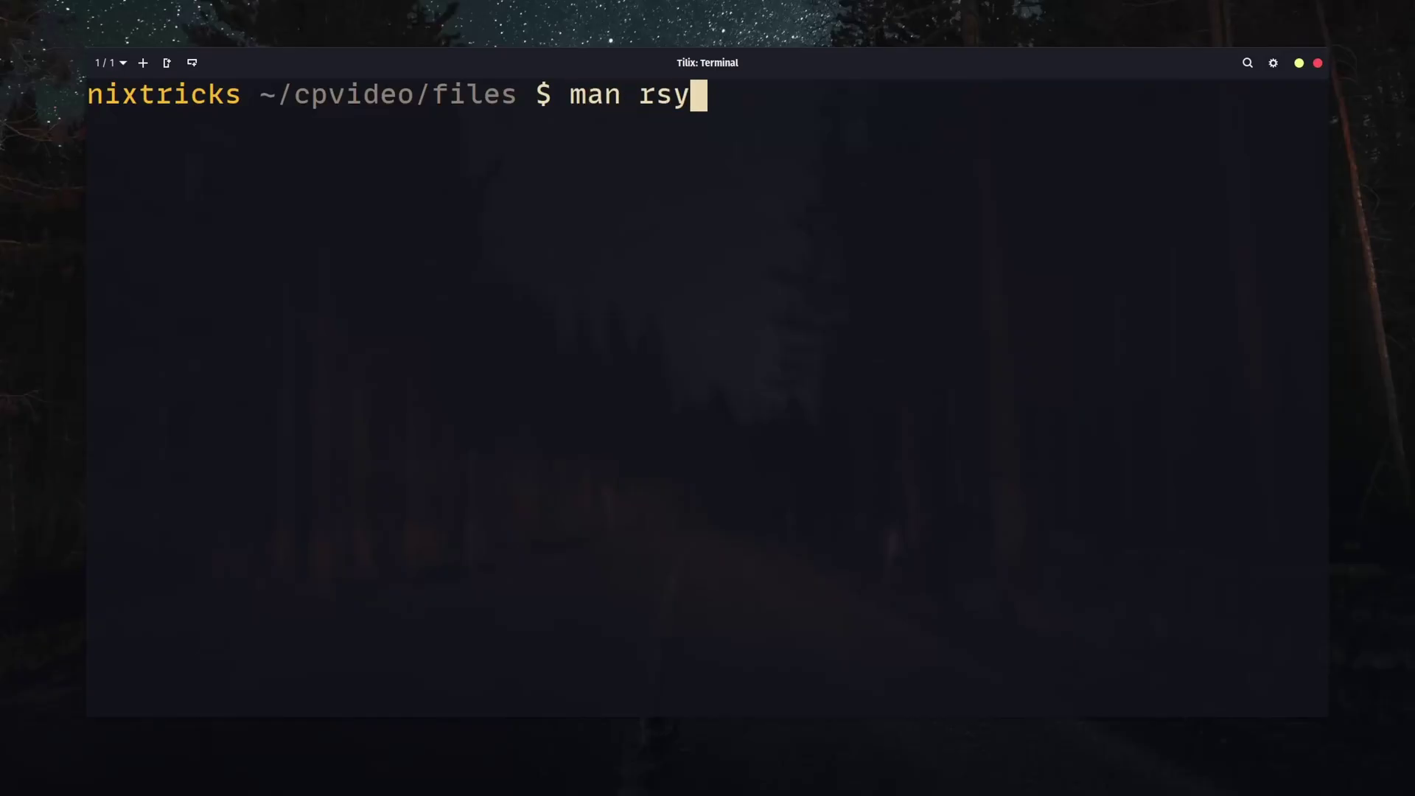
{"action": "type", "text": "nc"}
- Read the rsync manual, then run rsync -rP source/ target to copy all five files
{"action": "key", "text": "Return"}
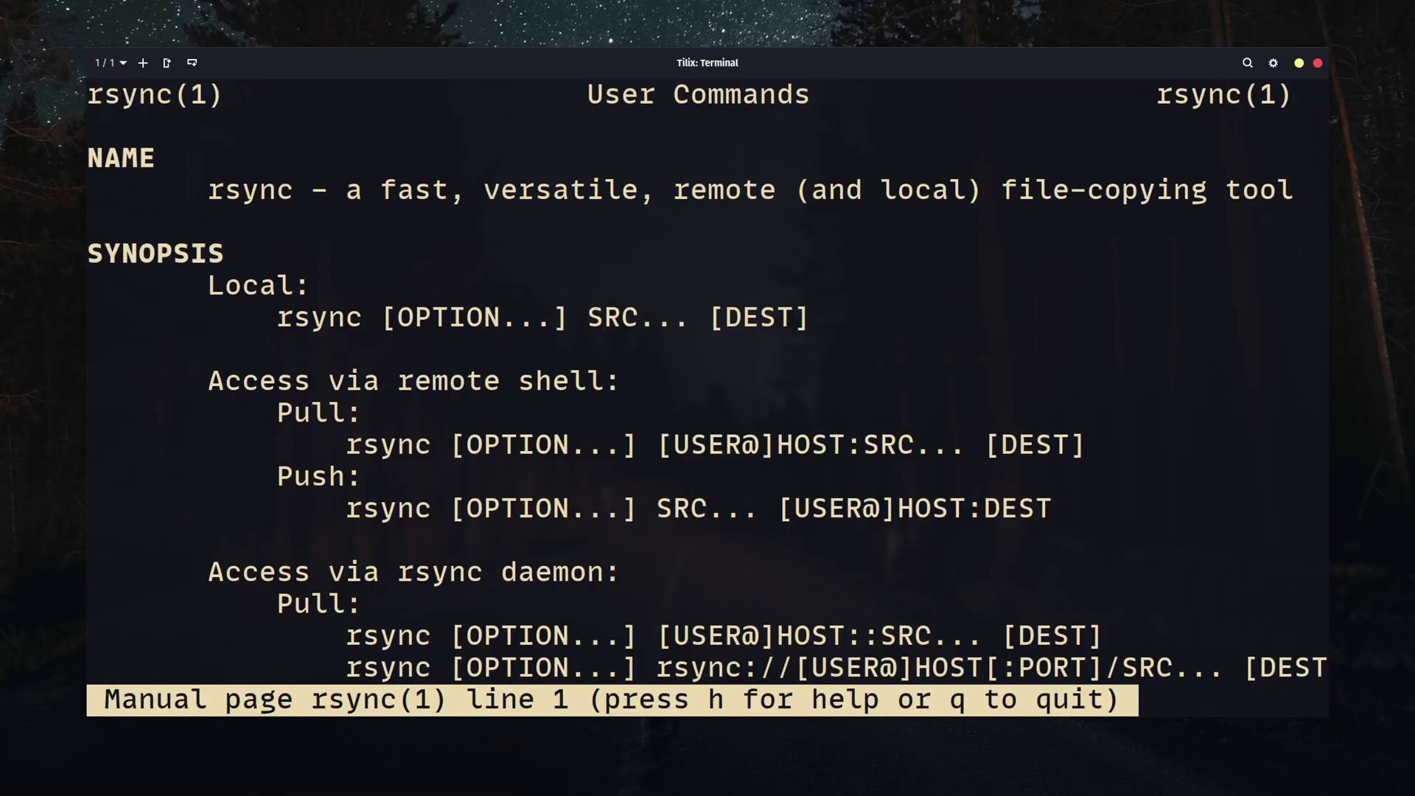
{"action": "type", "text": "qrsync "}
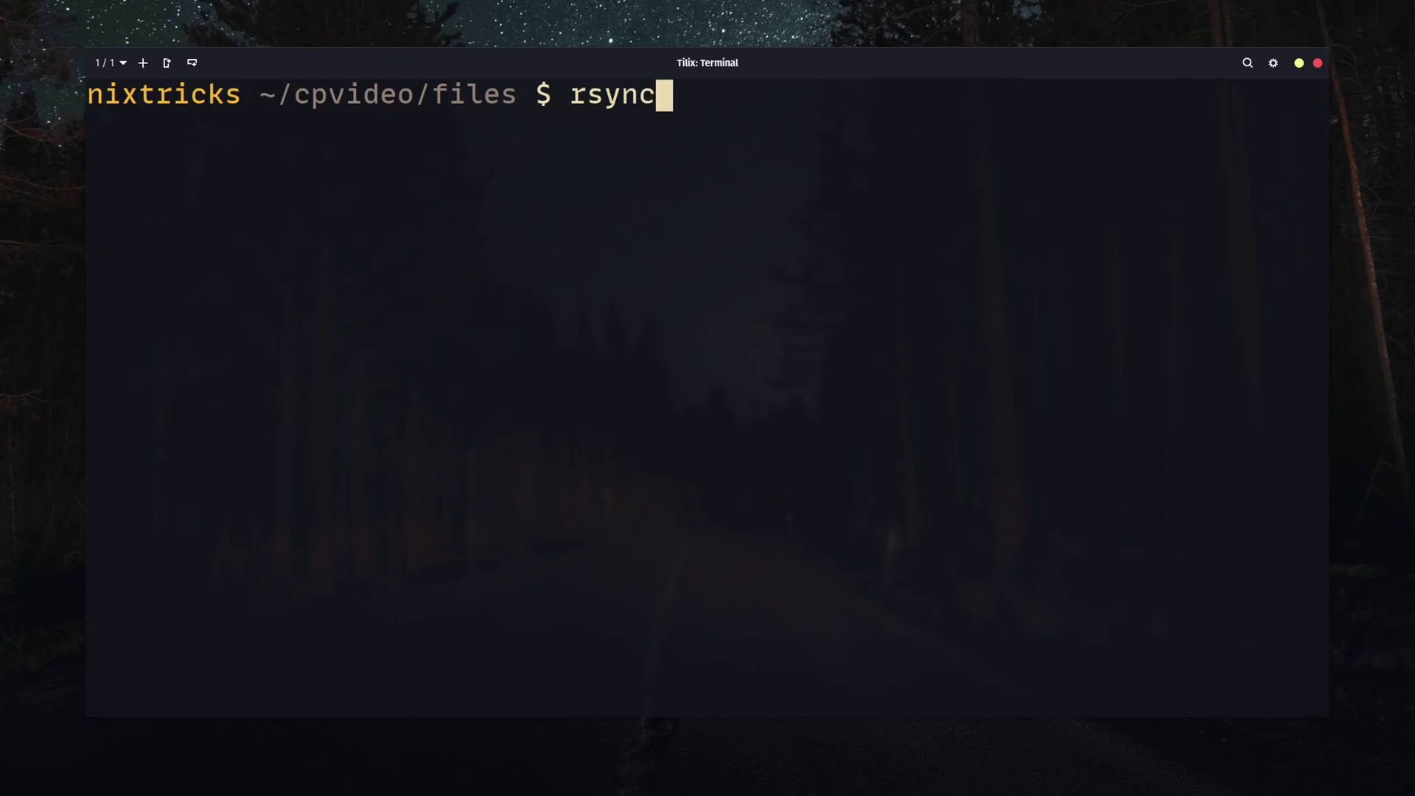
{"action": "type", "text": "-rP so"}
{"action": "type", "text": "urce/"}
{"action": "type", "text": " target"}
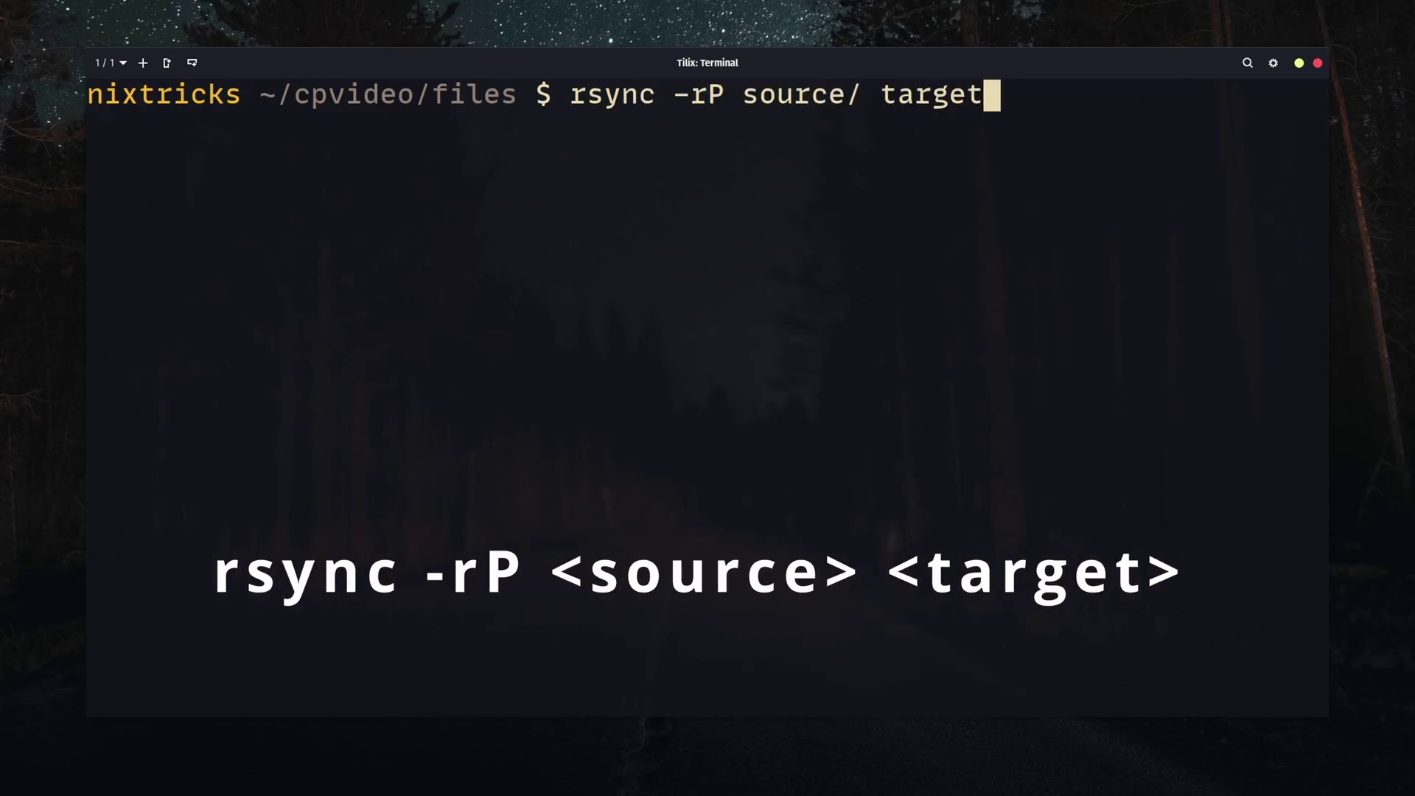
{"action": "key", "text": "Return"}
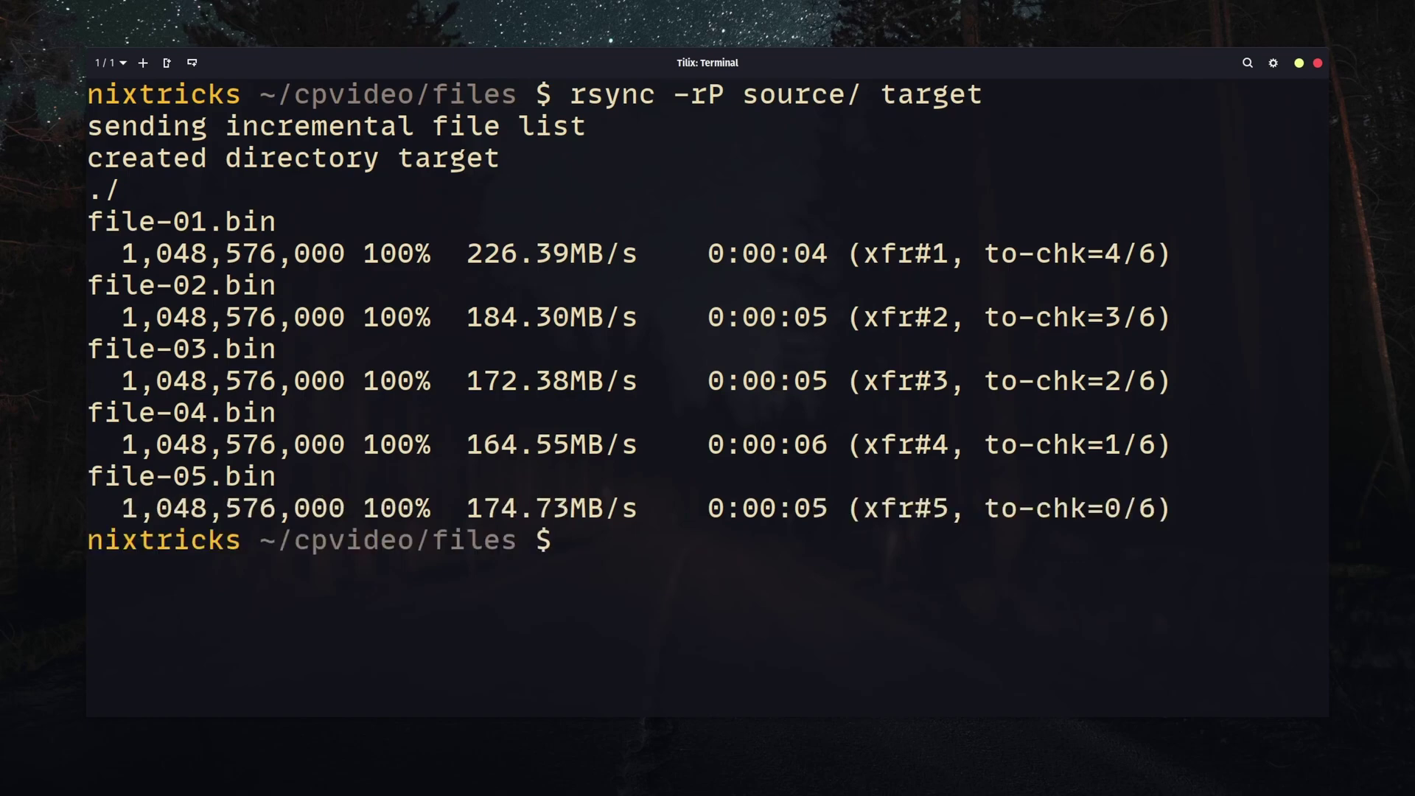
{"action": "type", "text": "e"}
- Run tree to show target matching source's five .bin files (2 directories, 10 files)
{"action": "key", "text": "Return"}
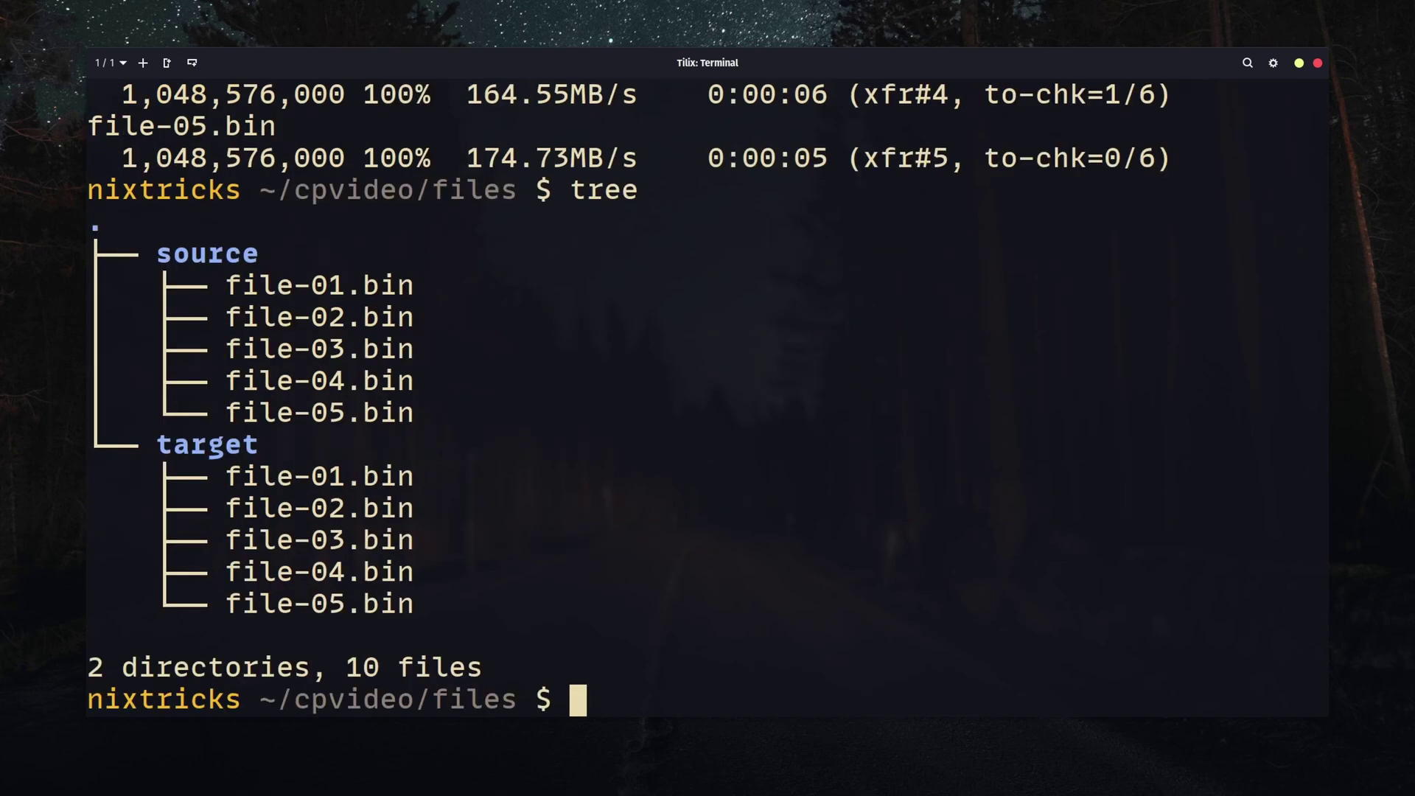